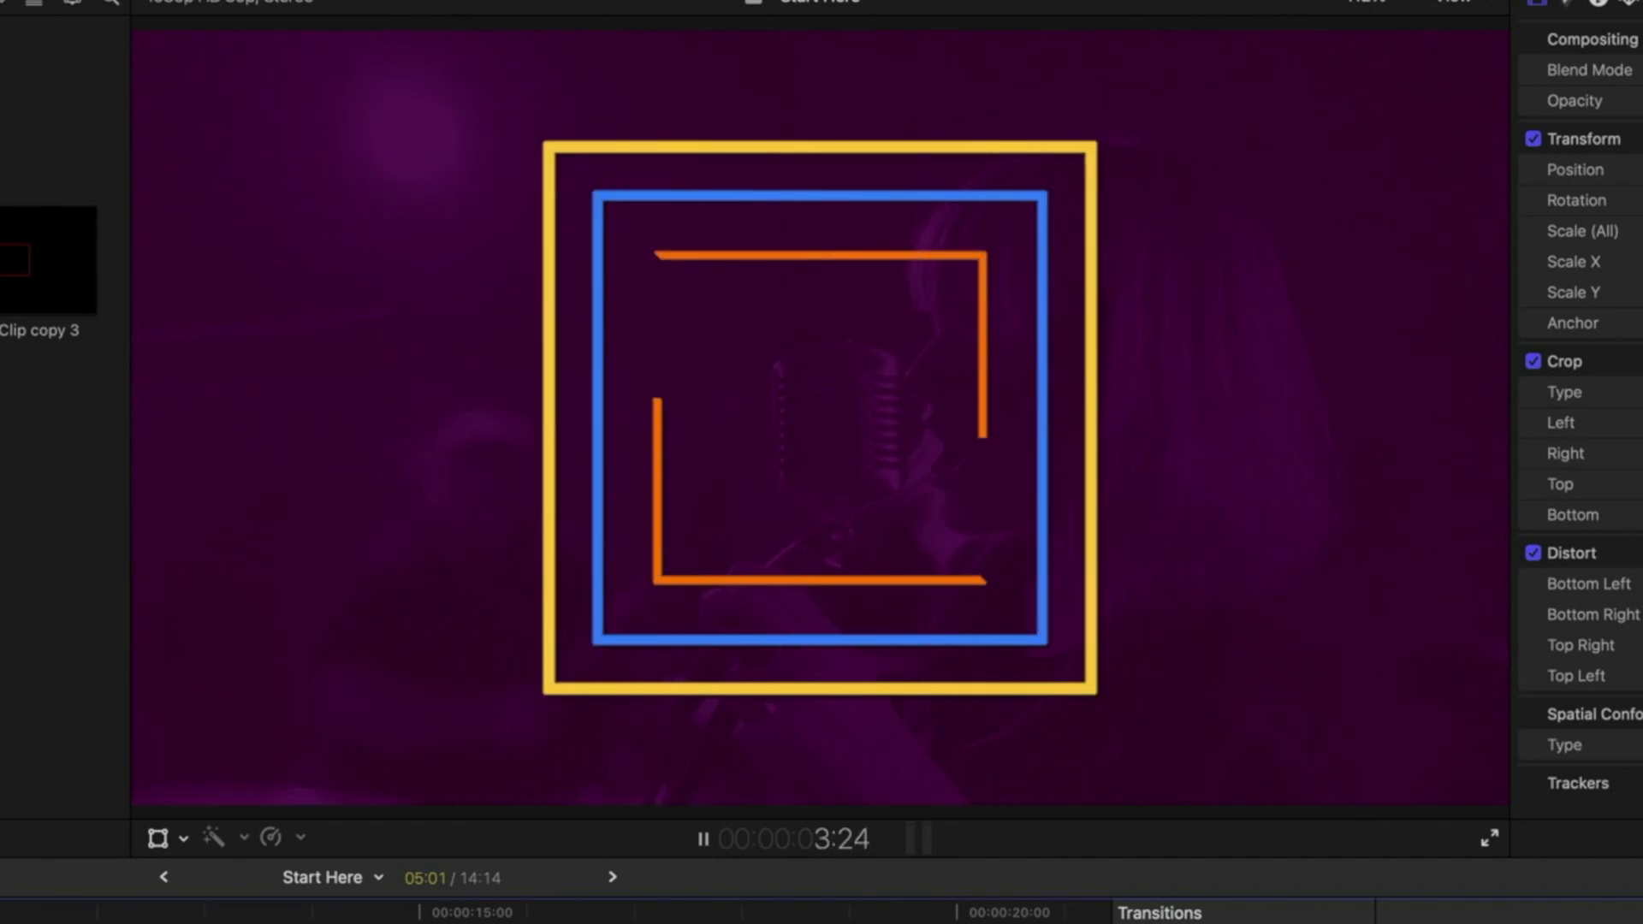
Stop the finished example's playback and open the Start Here project
key("space")
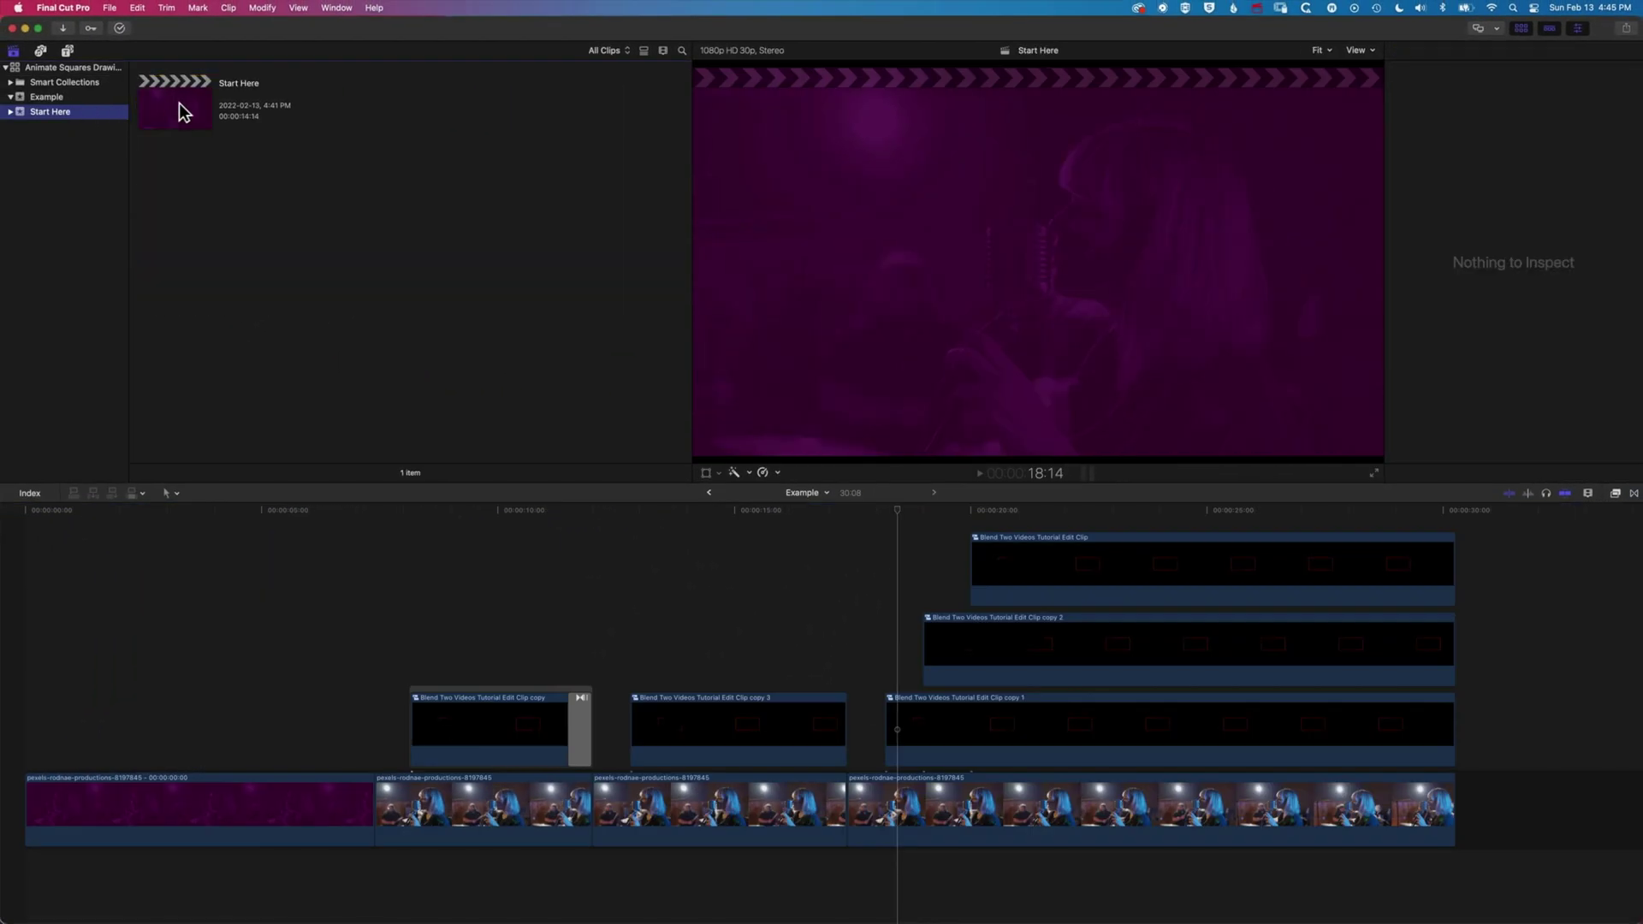
double_click(178, 107)
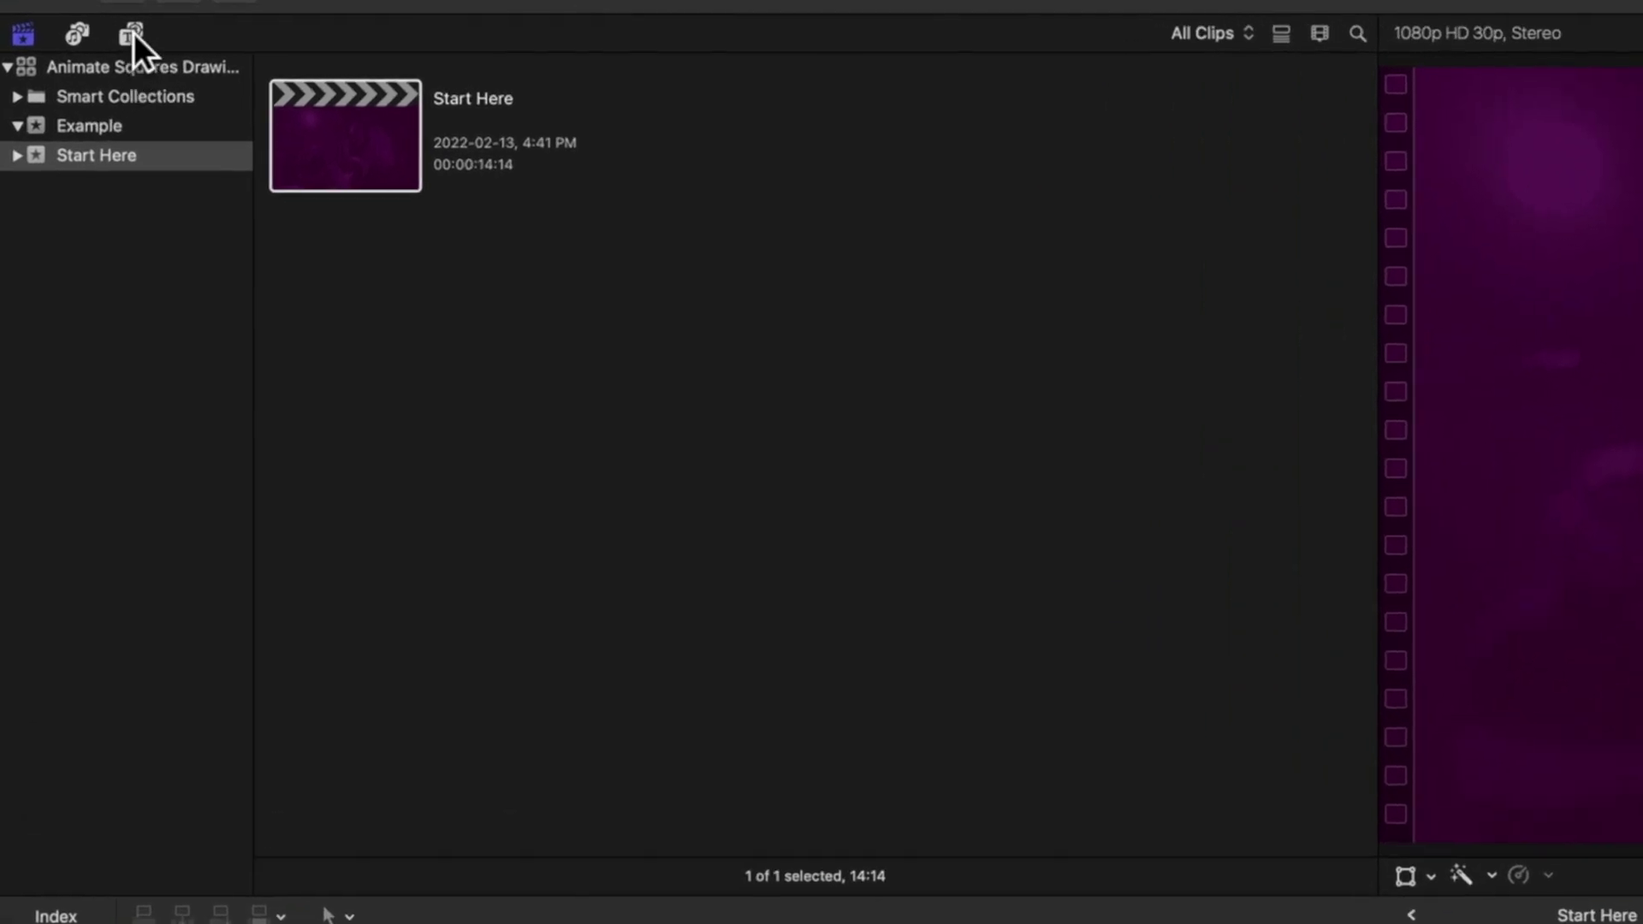
List the Elements generators and preview the Shapes generator's white circle
left_click(131, 34)
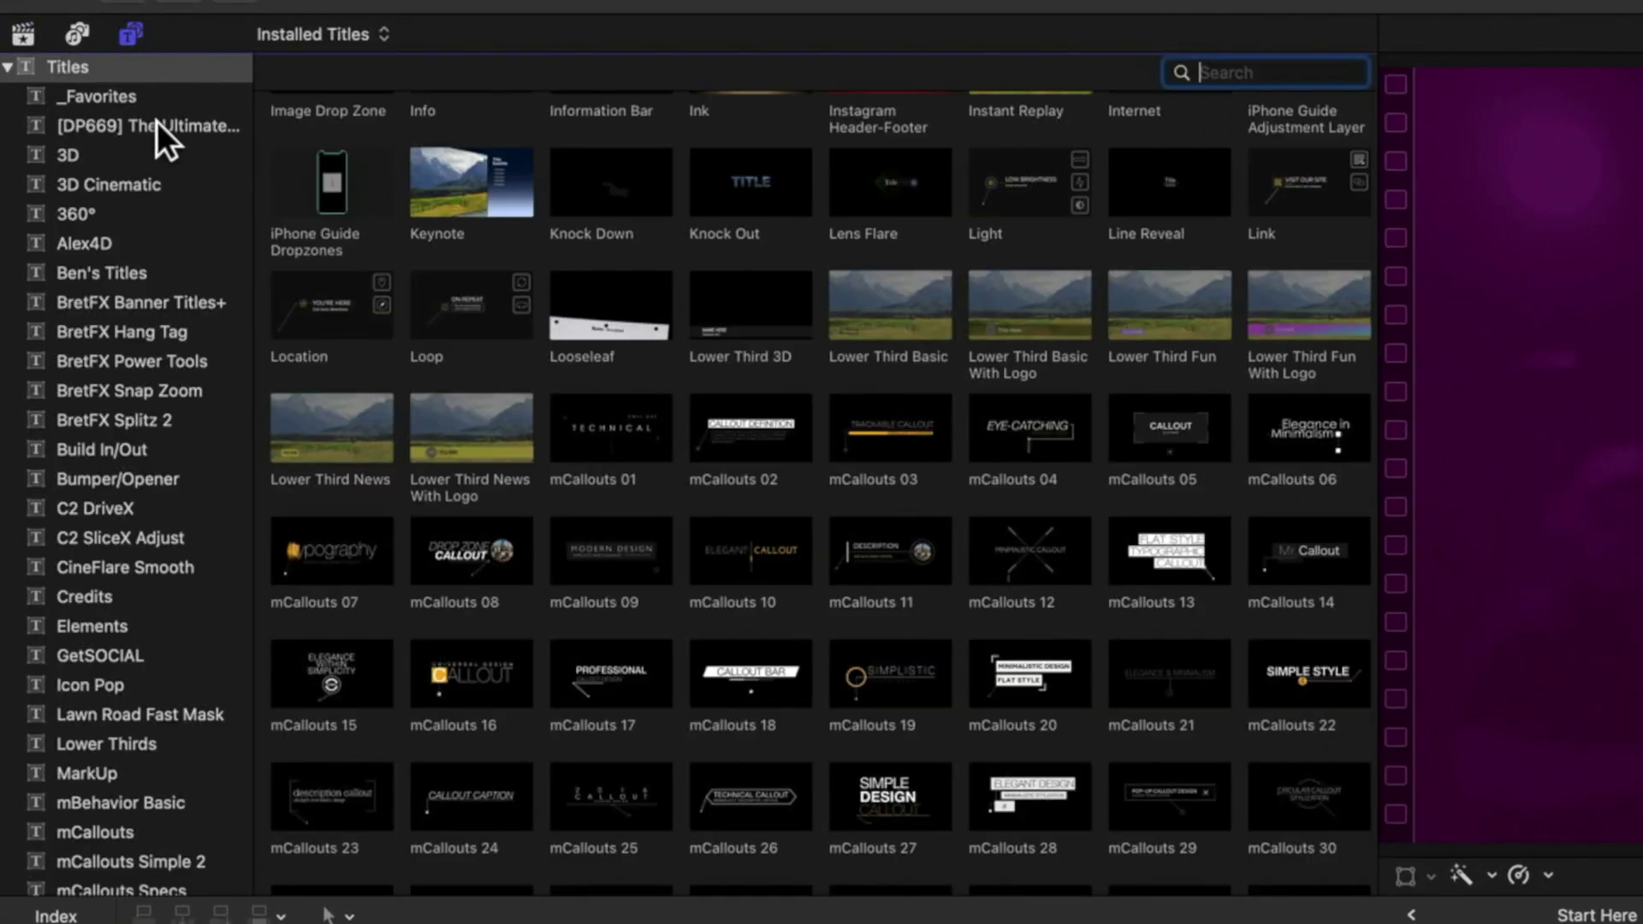
scroll(125, 378, "down", 15)
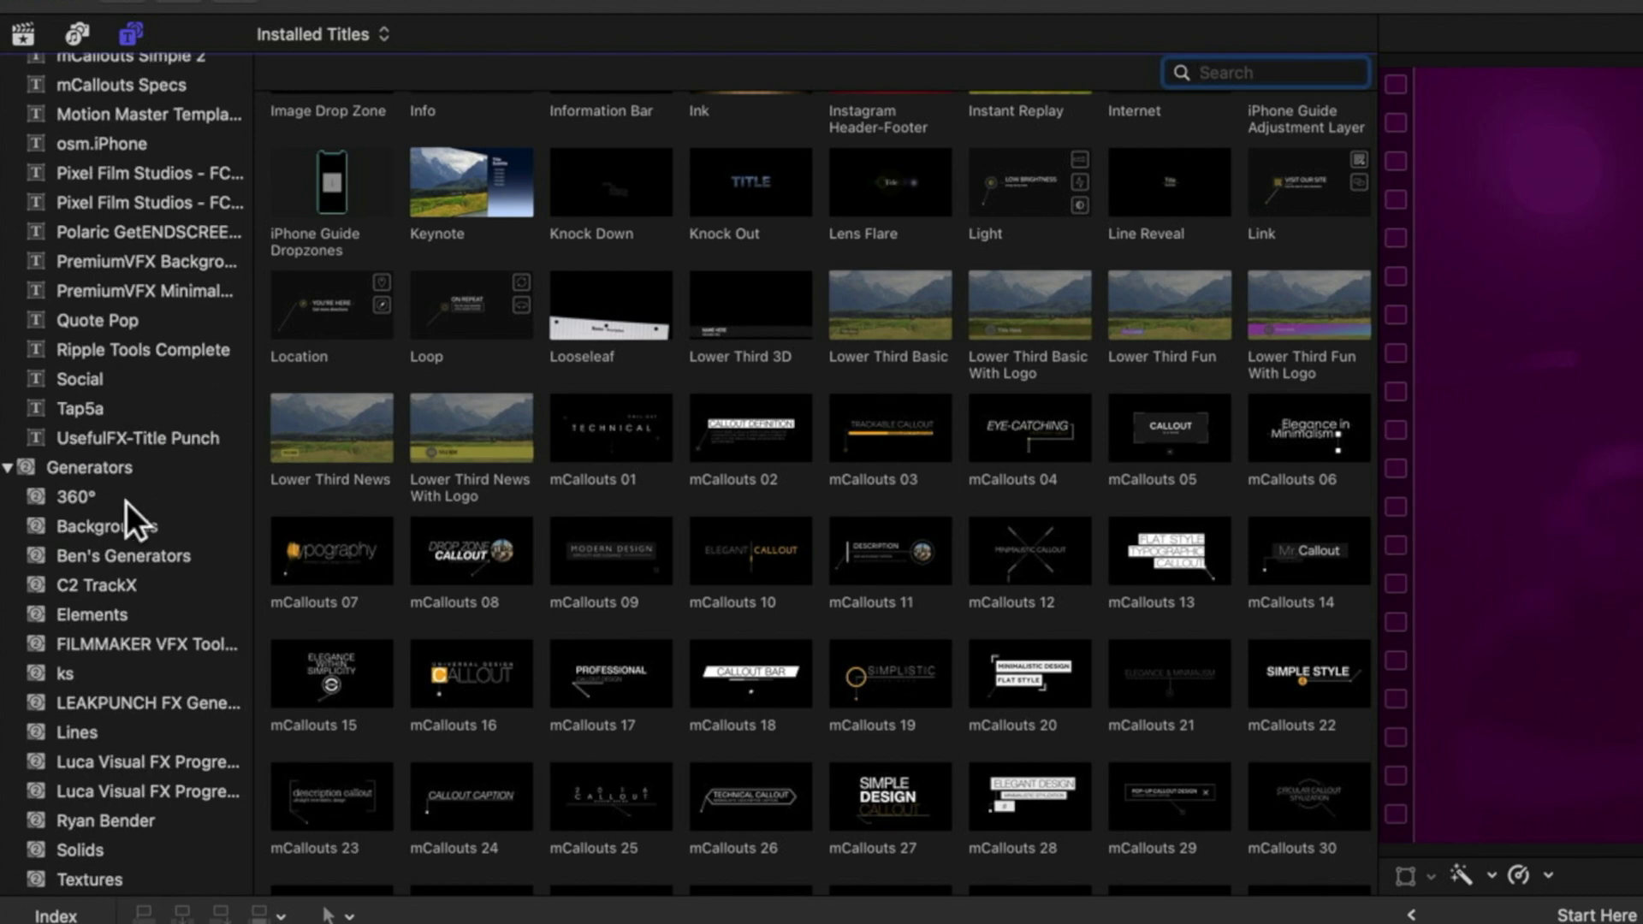
left_click(91, 613)
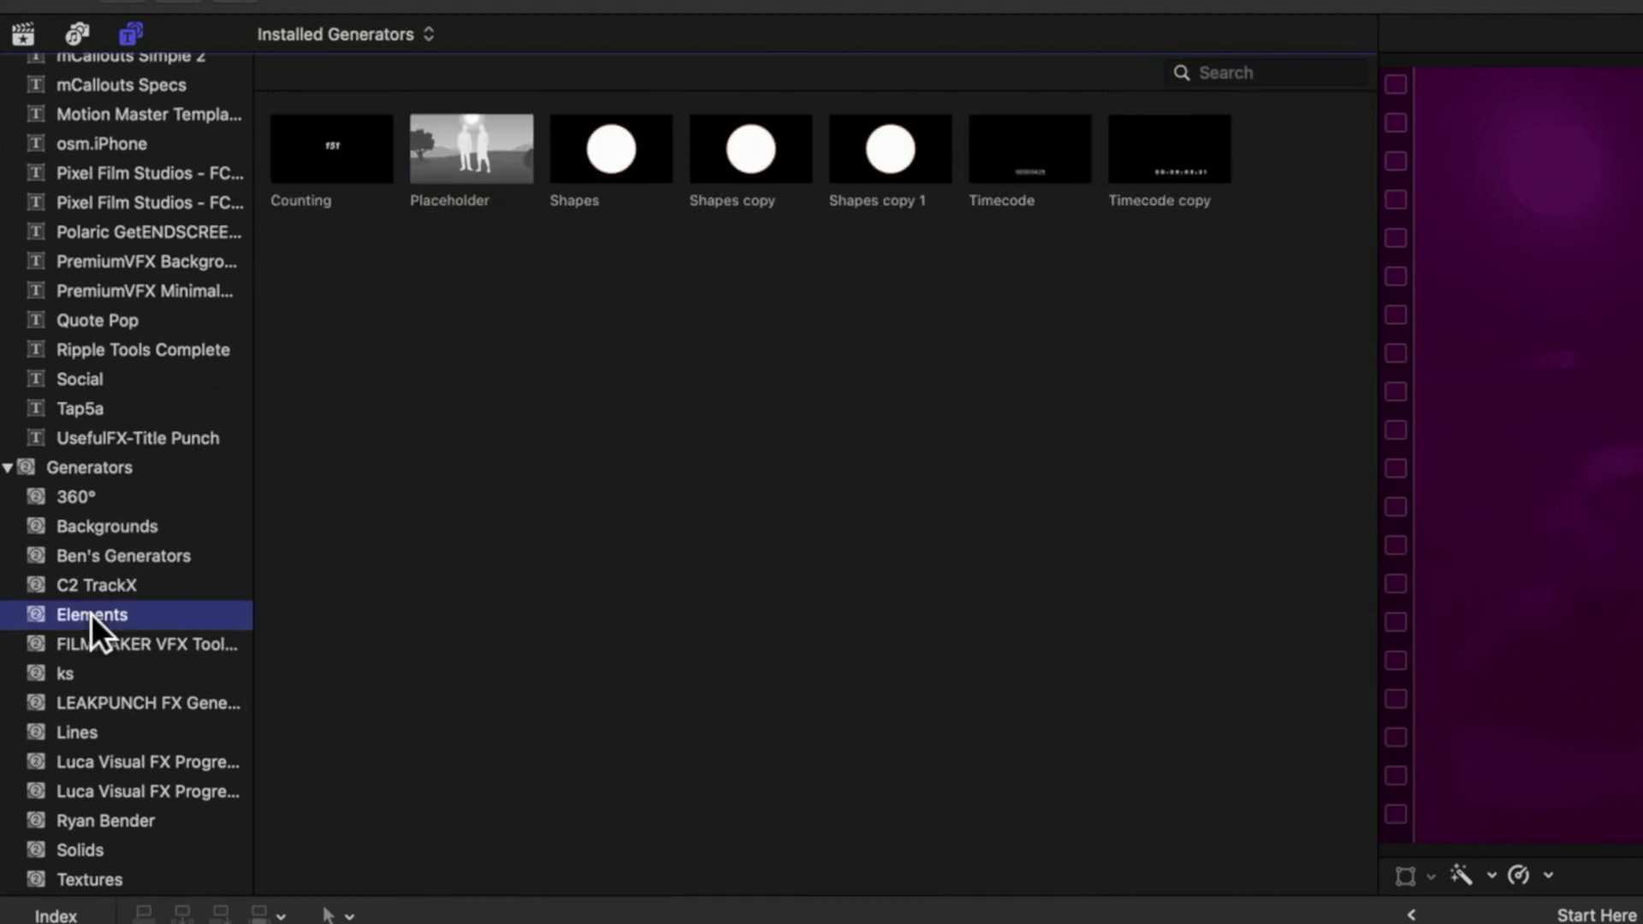
left_click(6, 468)
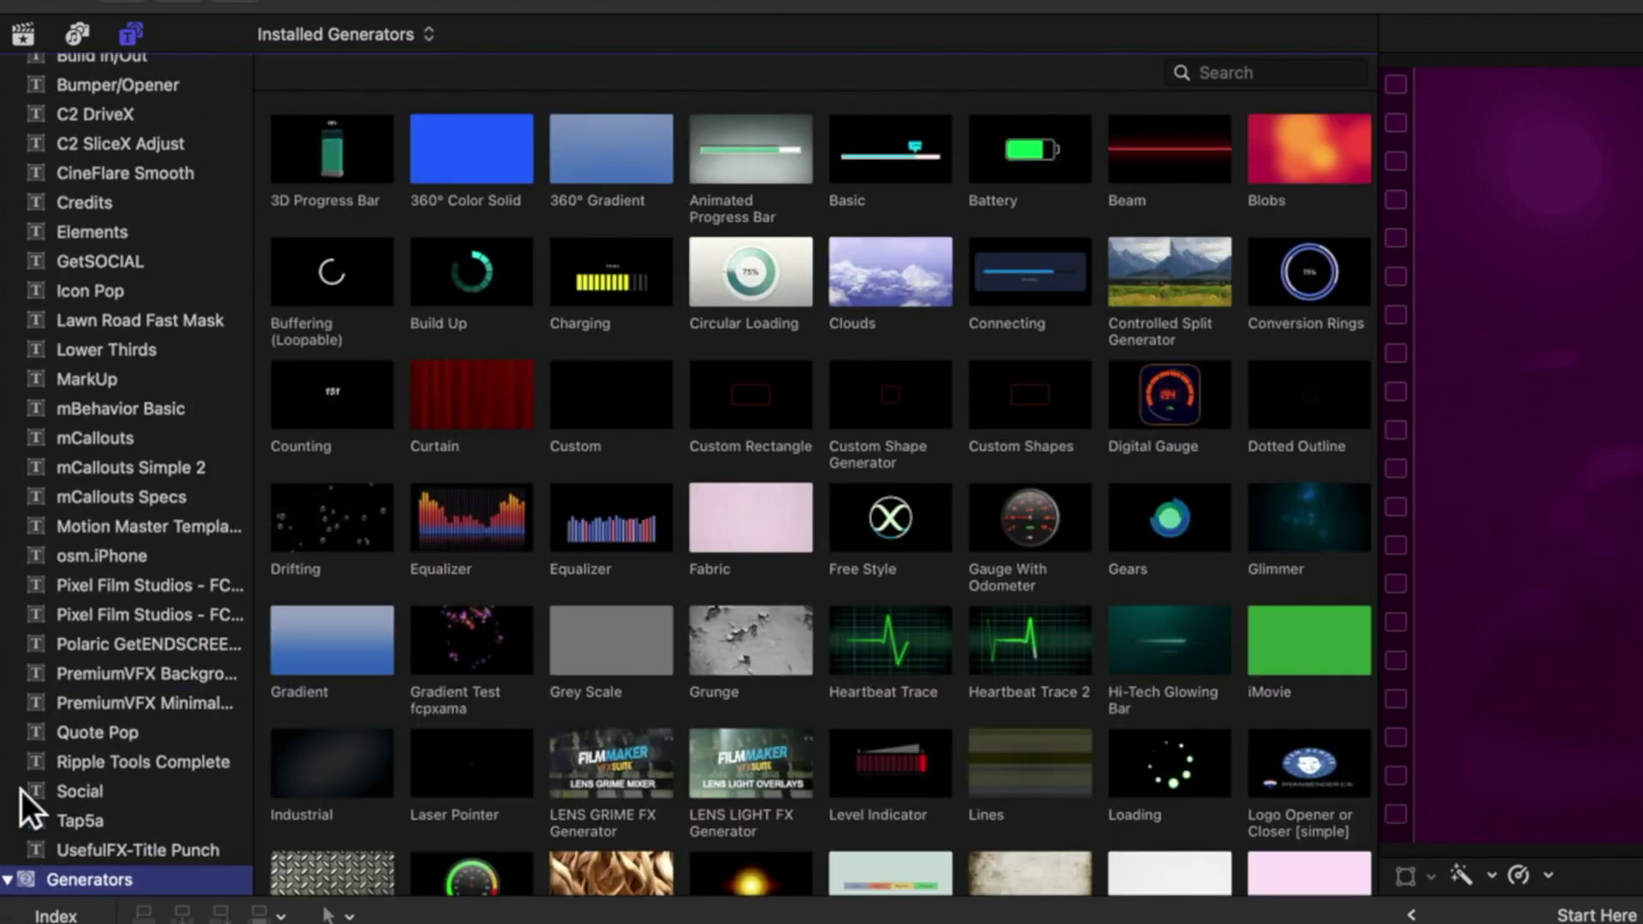
scroll(20, 789, "down", 5)
left_click(97, 611)
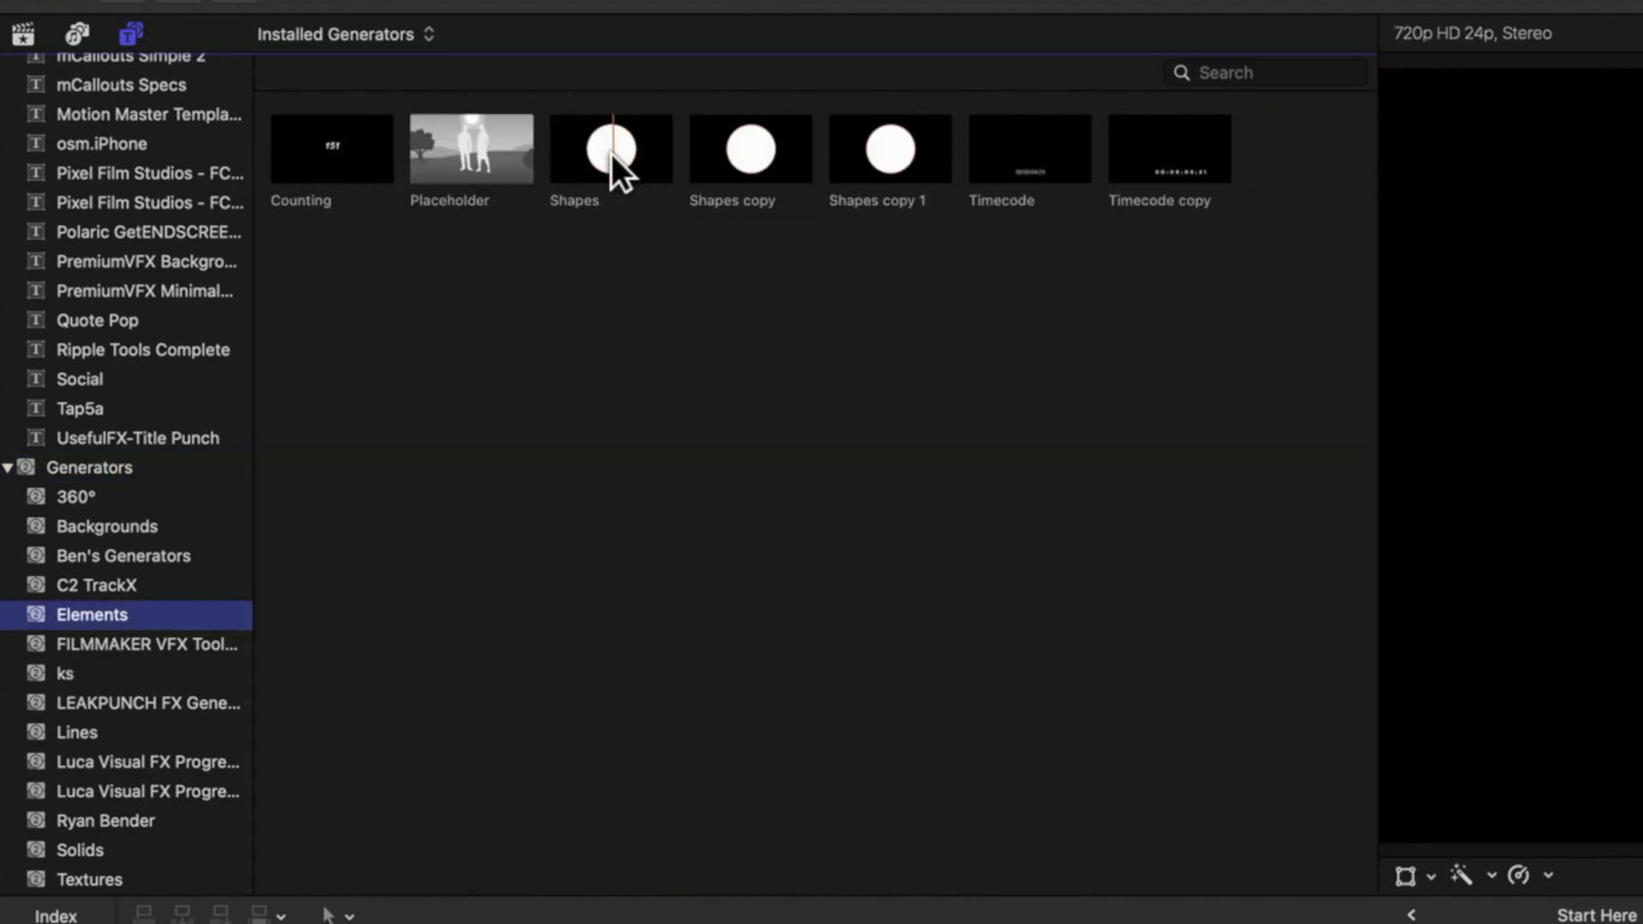
left_click(611, 152)
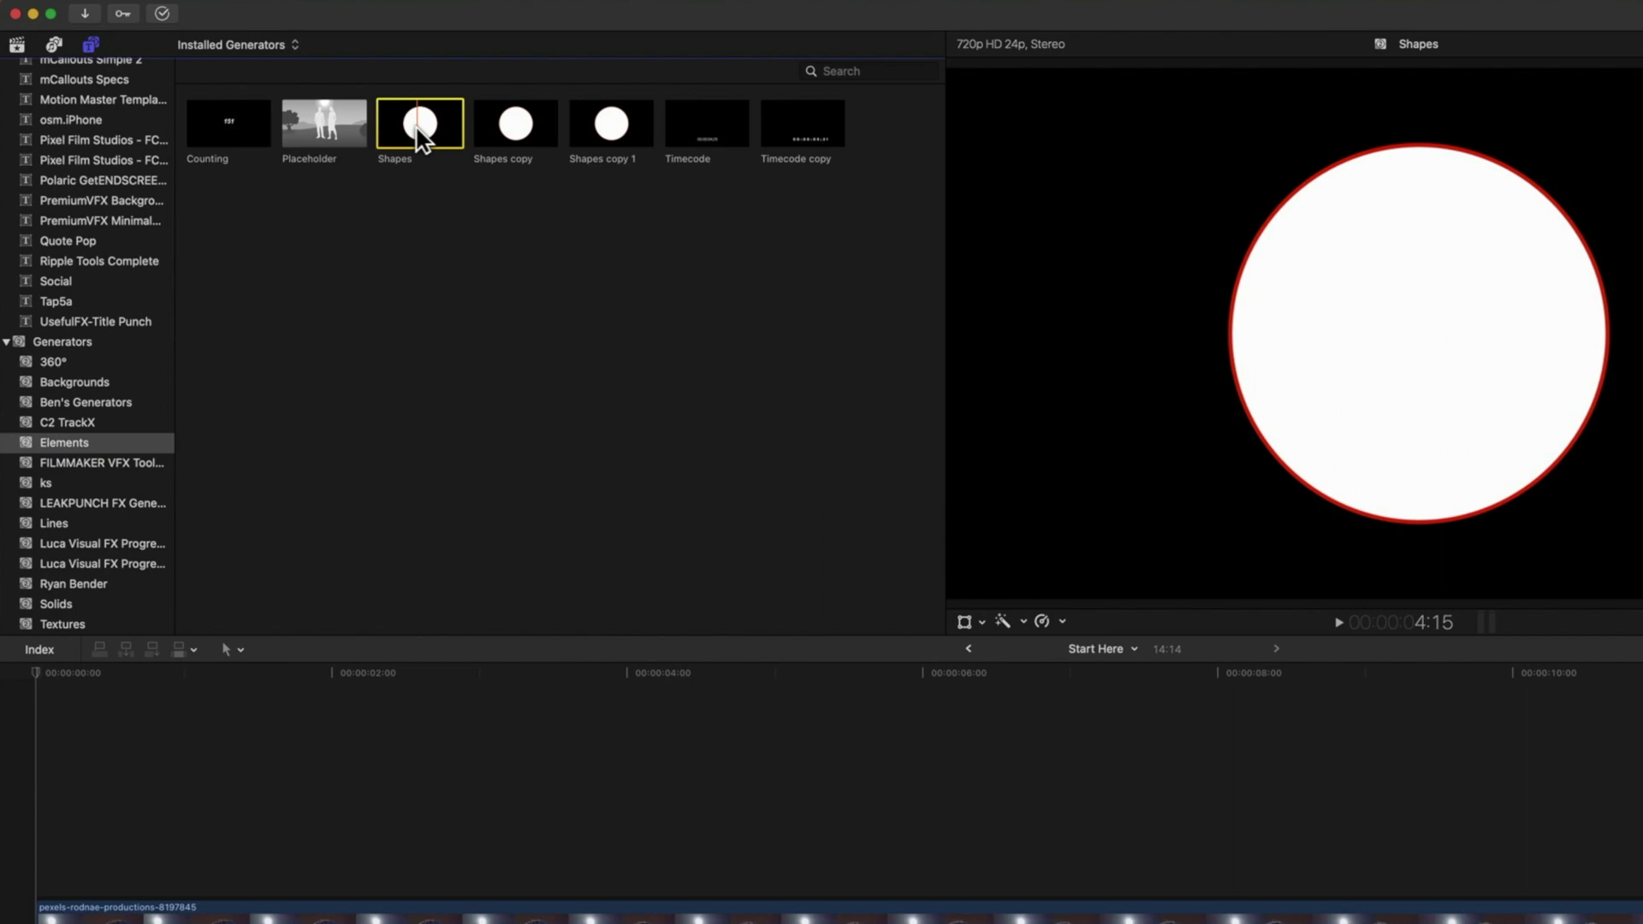
Add the Shapes generator as a connected clip above the singer clip and show its Inspector parameters
left_click_drag(419, 137, 176, 813)
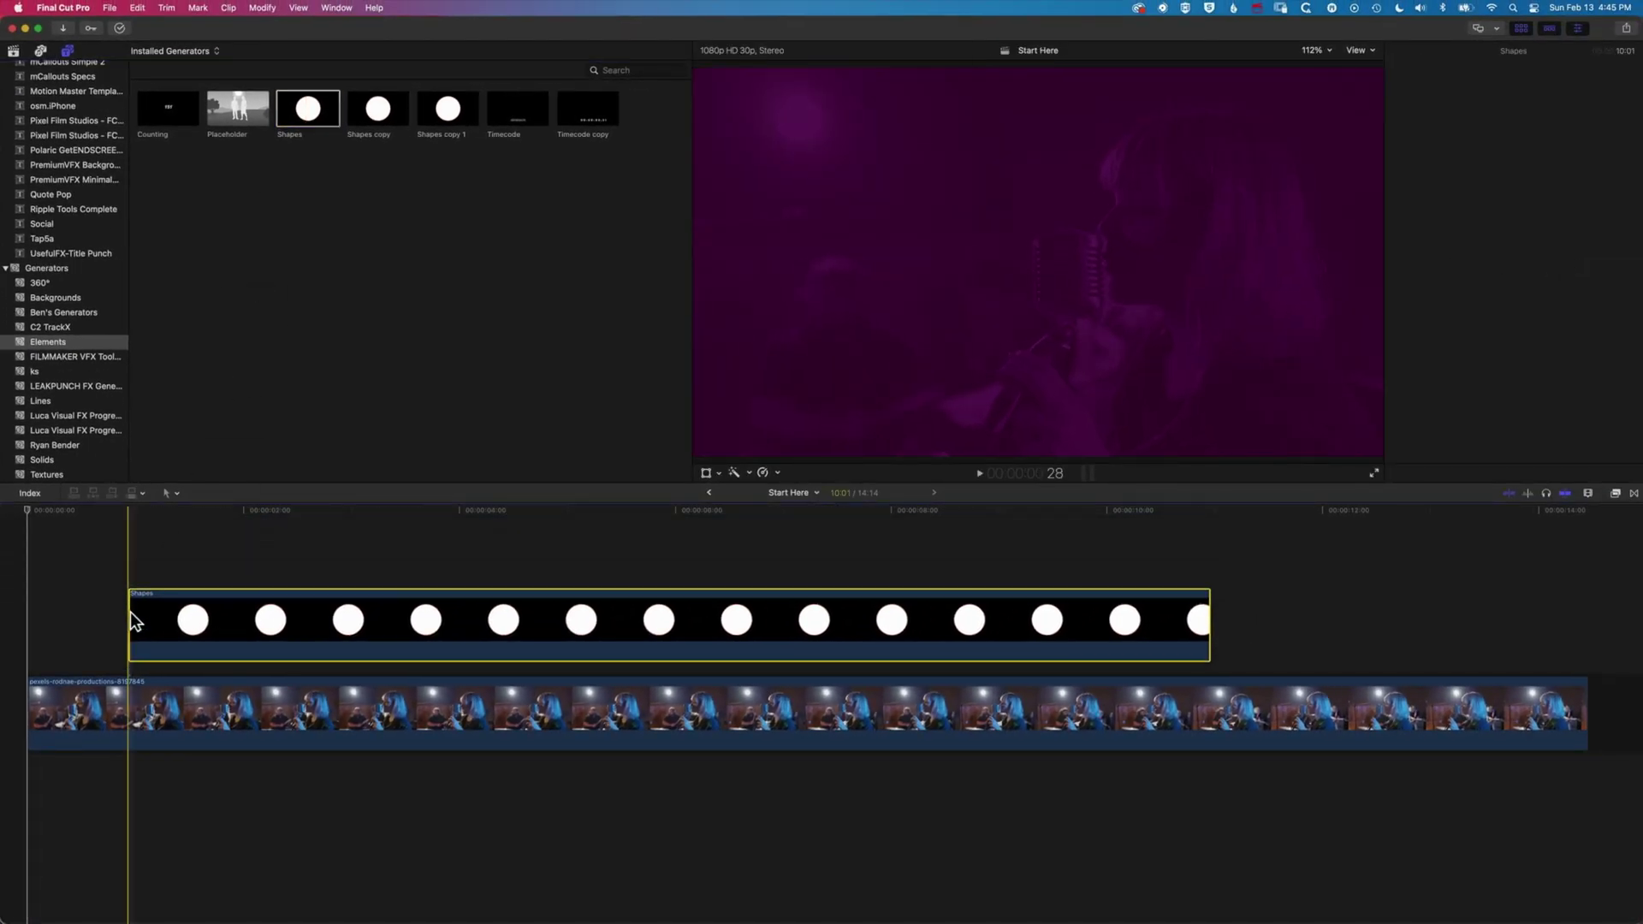
left_click(214, 510)
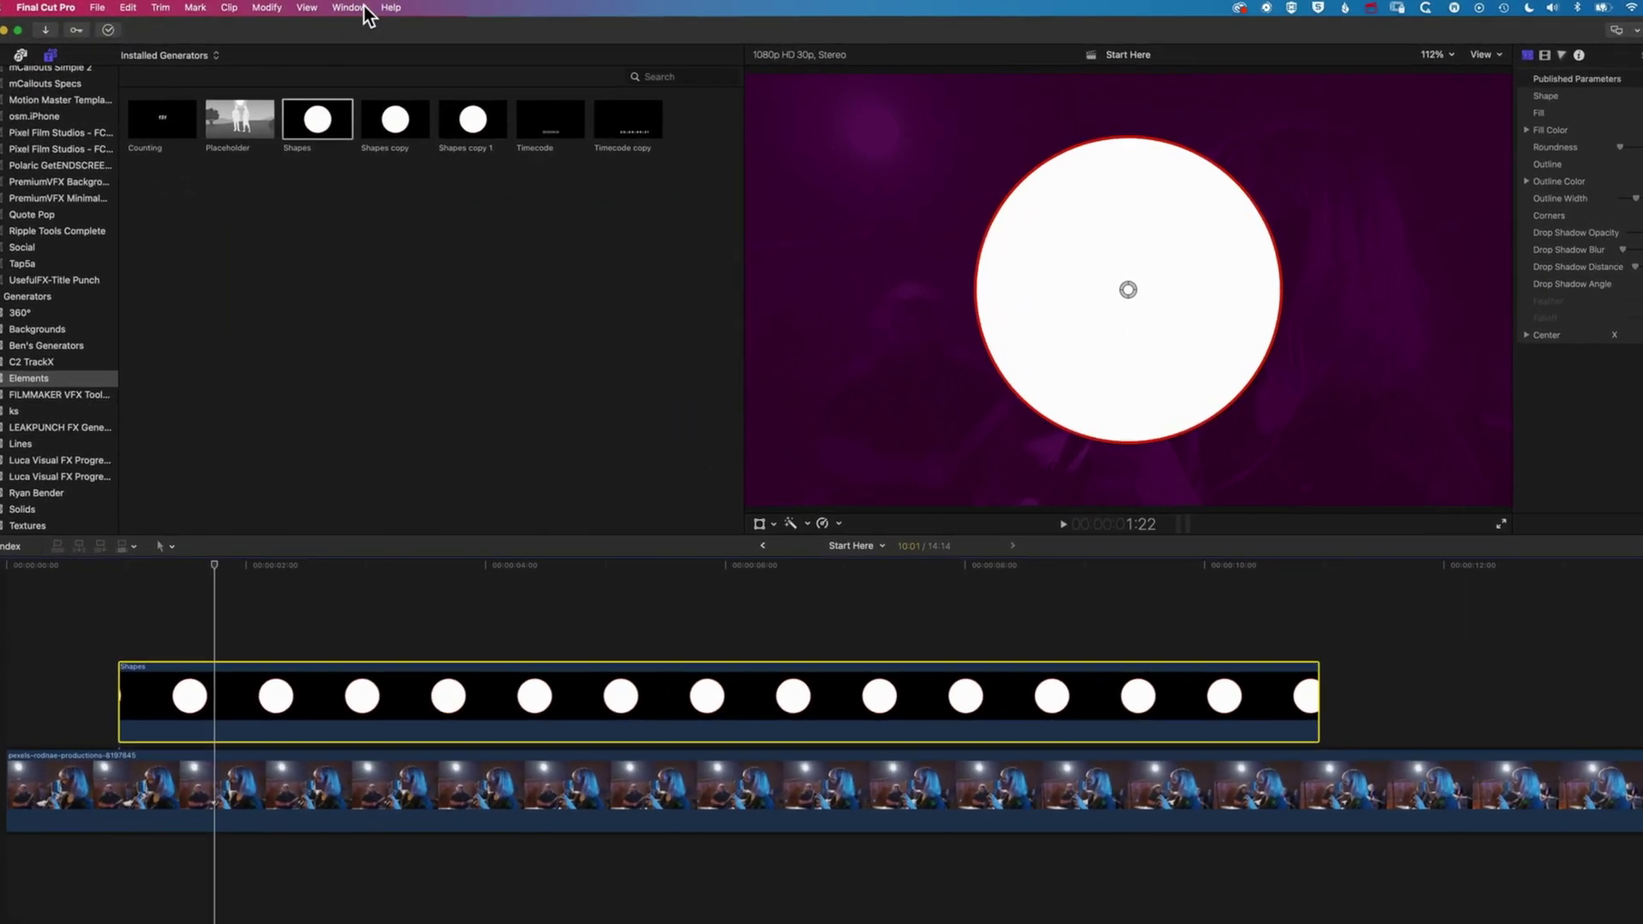
left_click(337, 7)
mouse_move(339, 145)
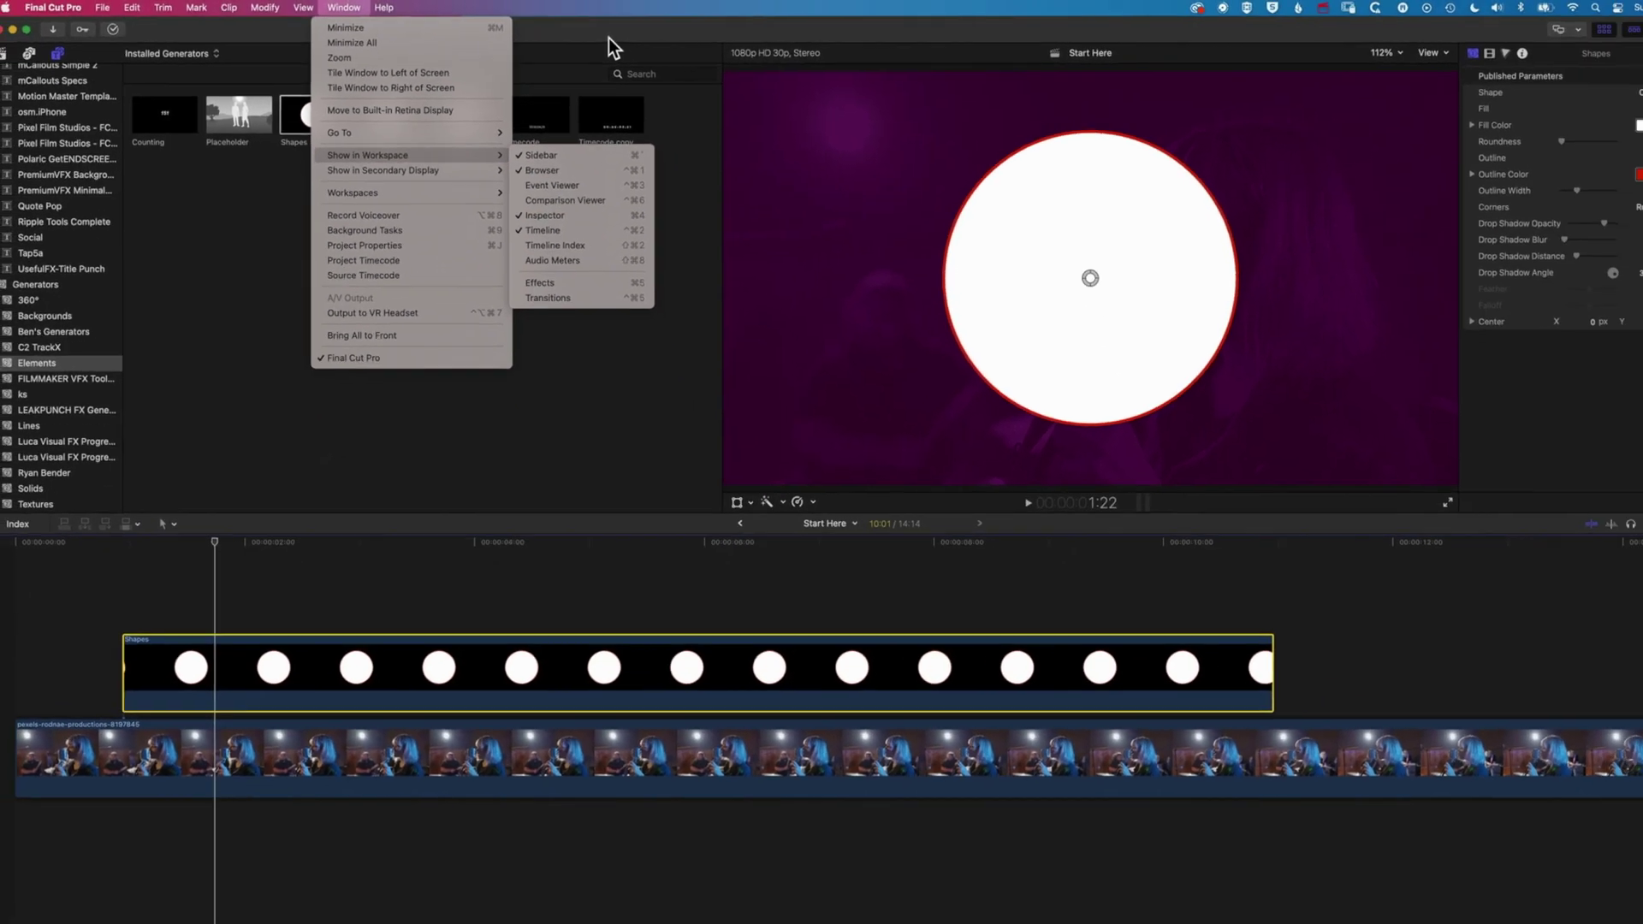
left_click(827, 53)
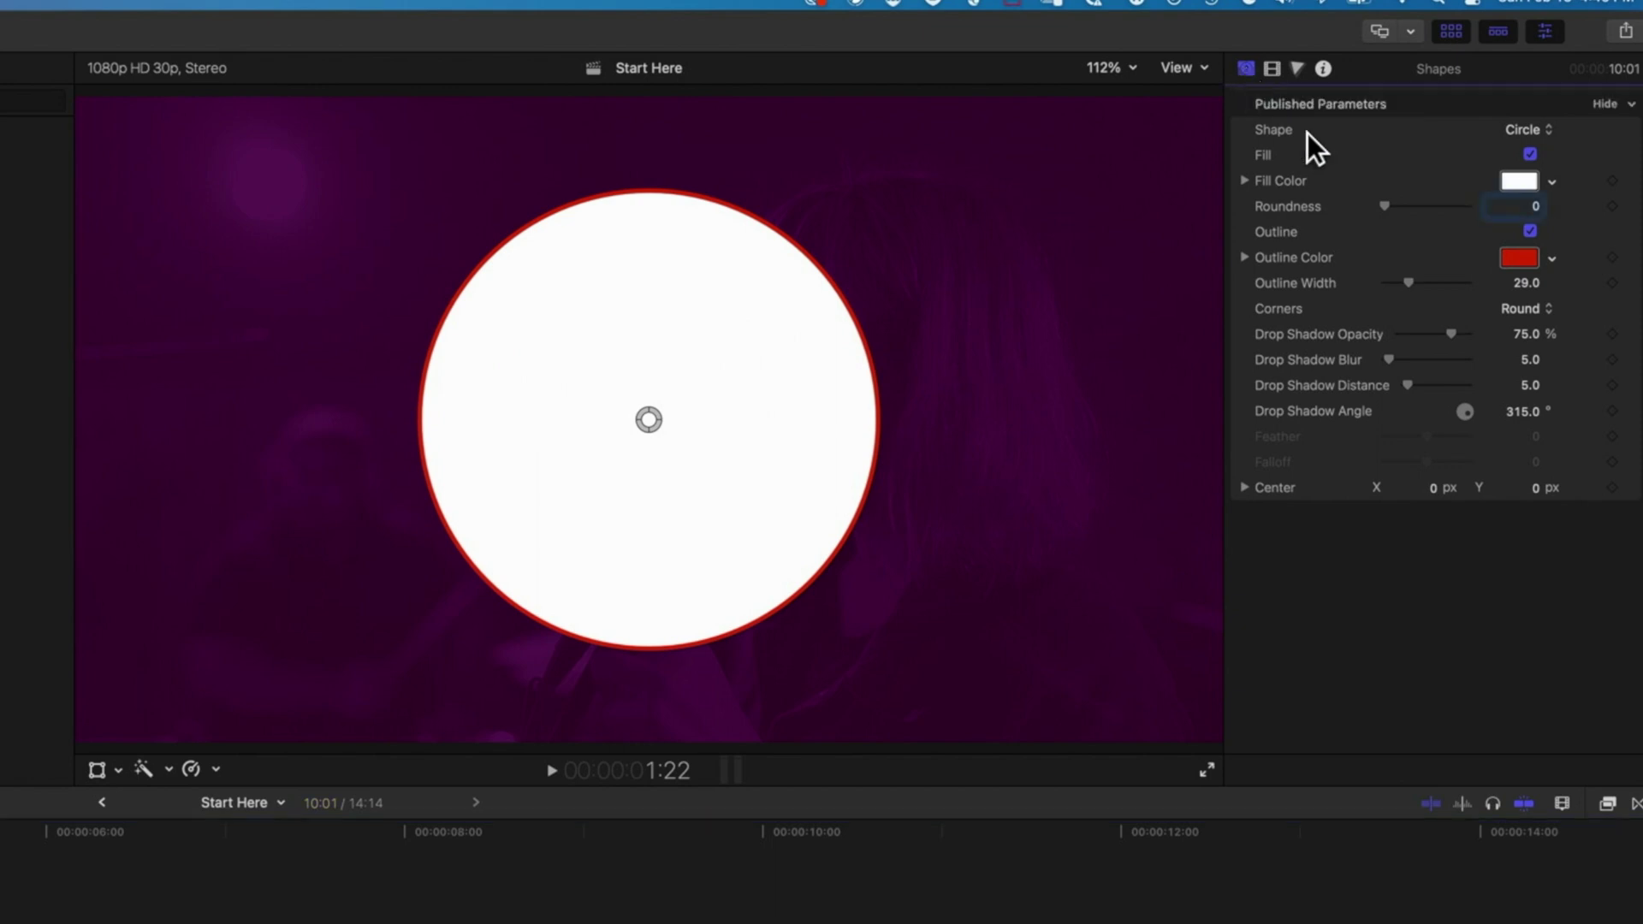
Remove the fill, change the shape to Square and set Outline Width to 34.18
left_click(1529, 154)
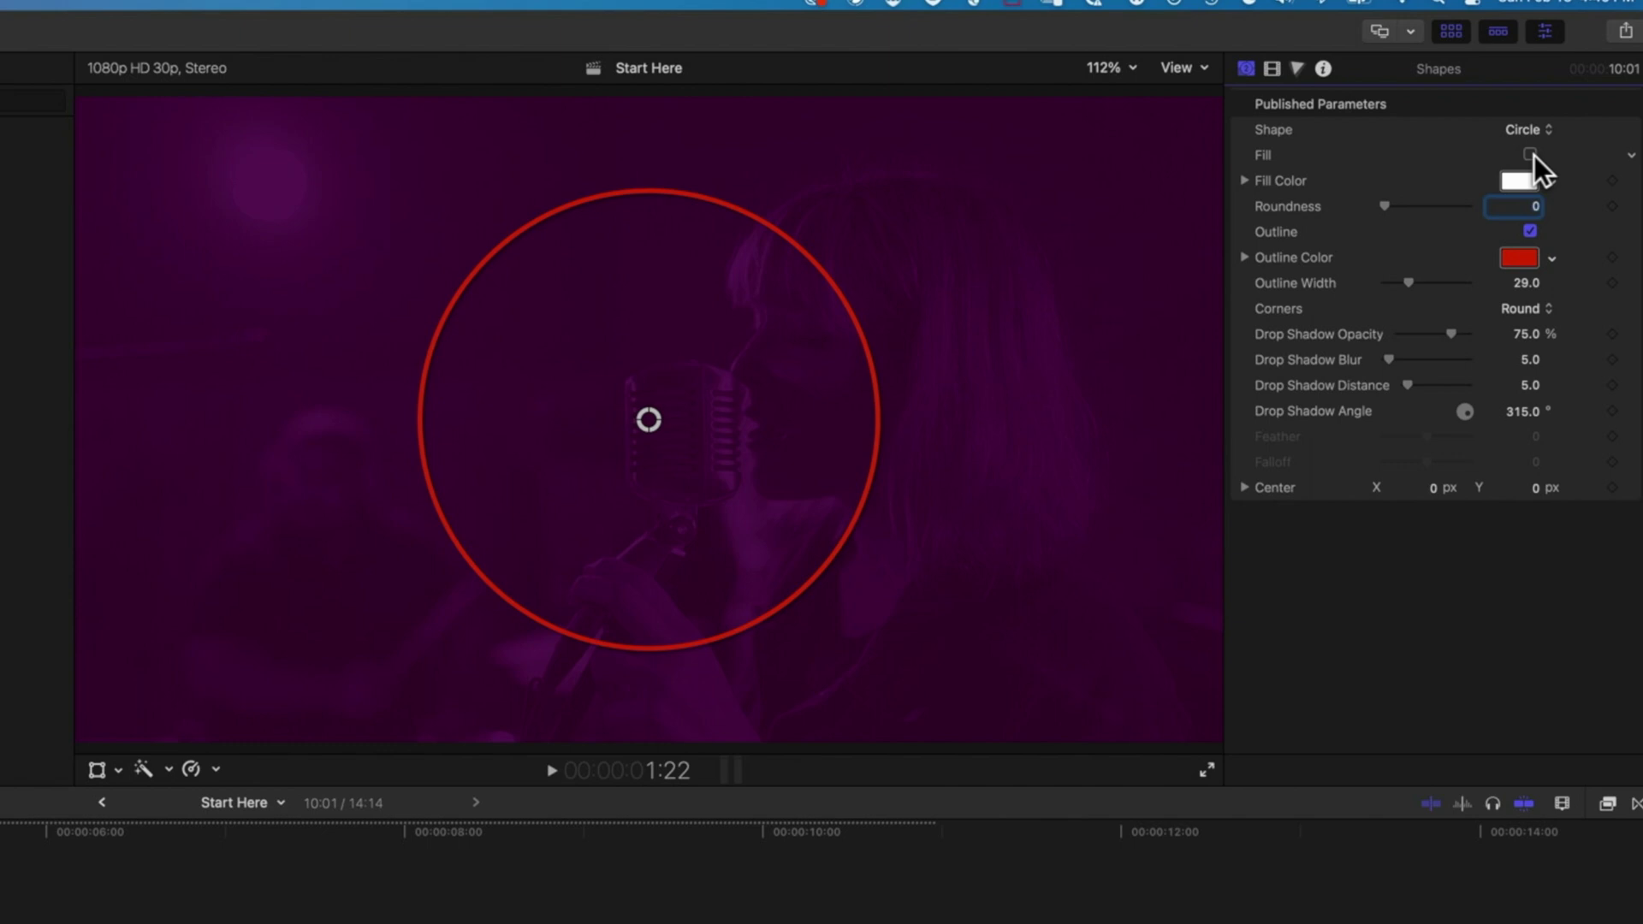
left_click(1530, 130)
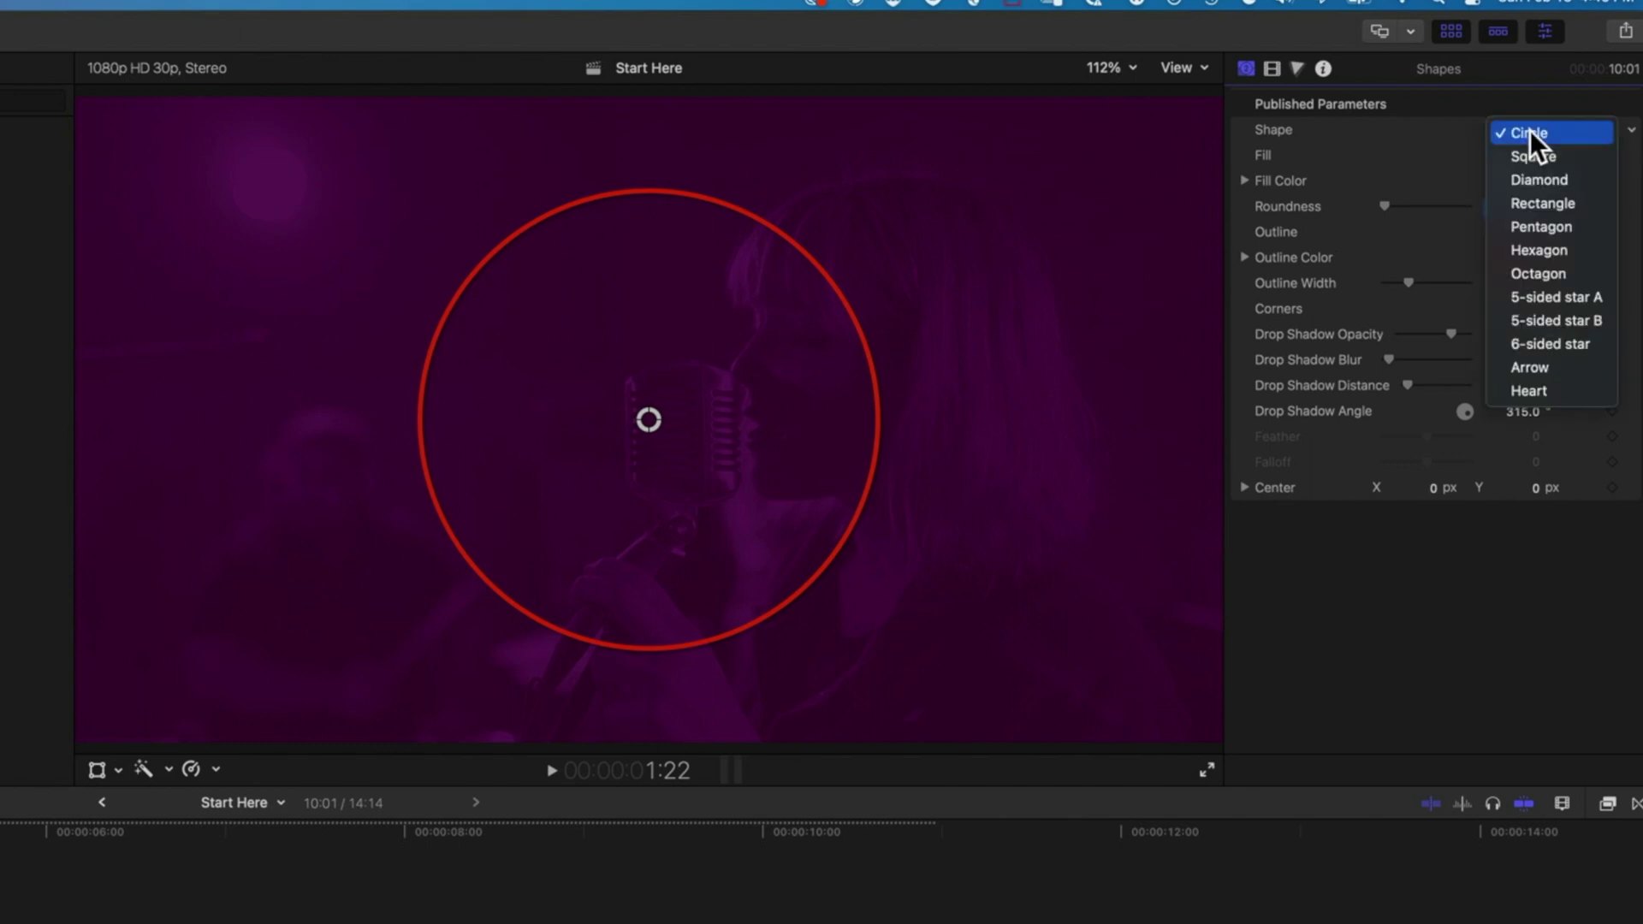
left_click(1528, 156)
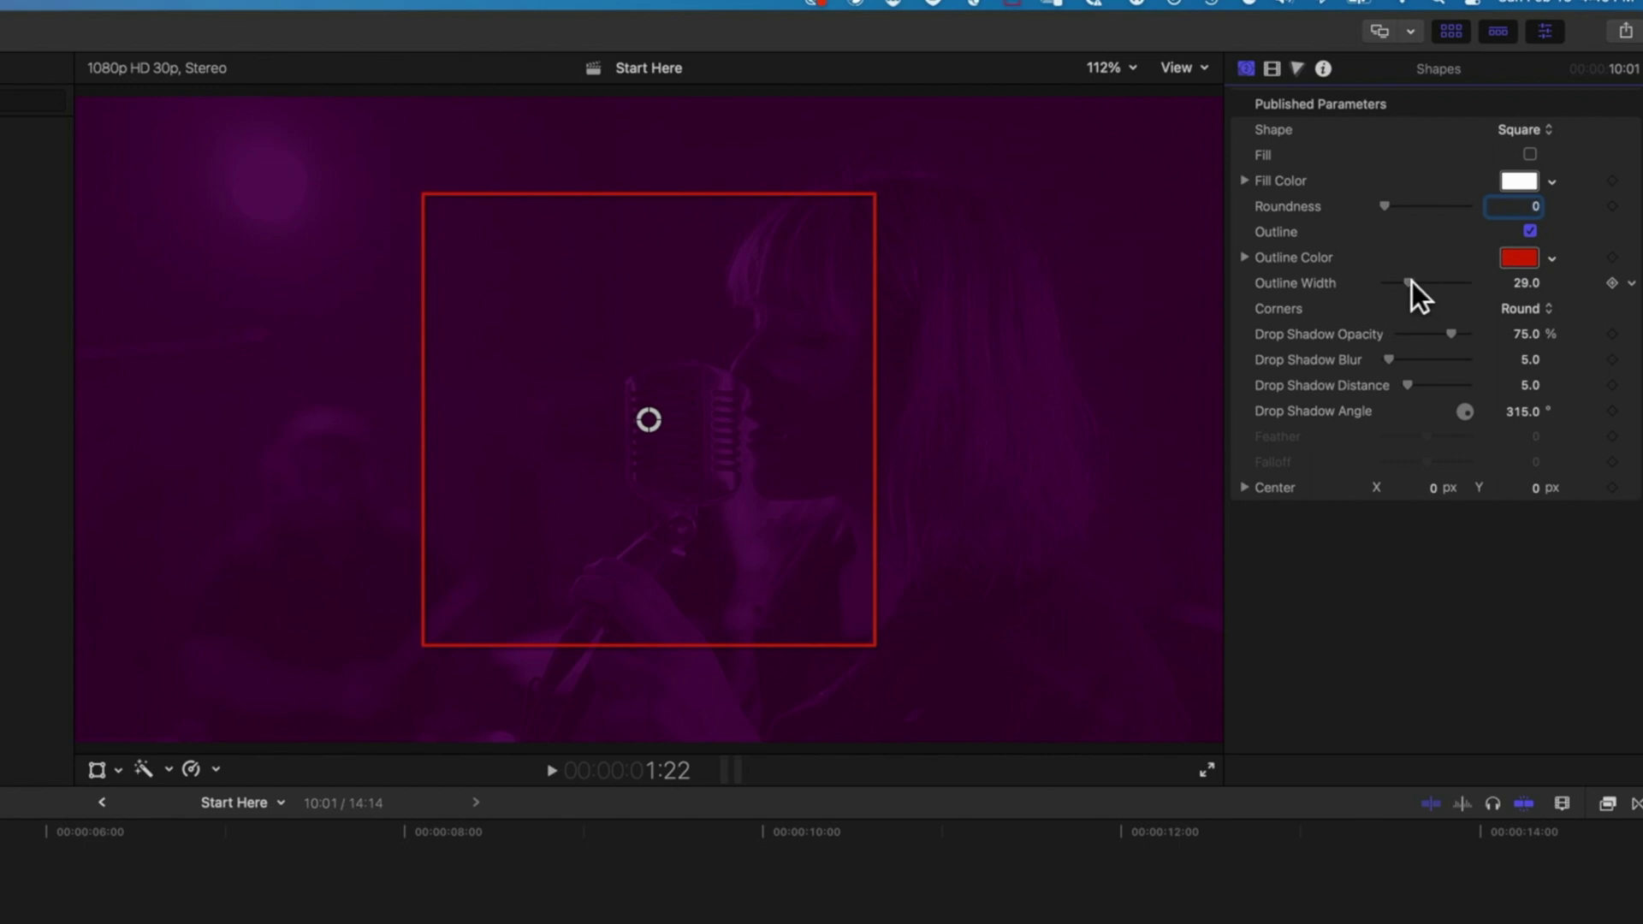
left_click_drag(1409, 280, 1414, 281)
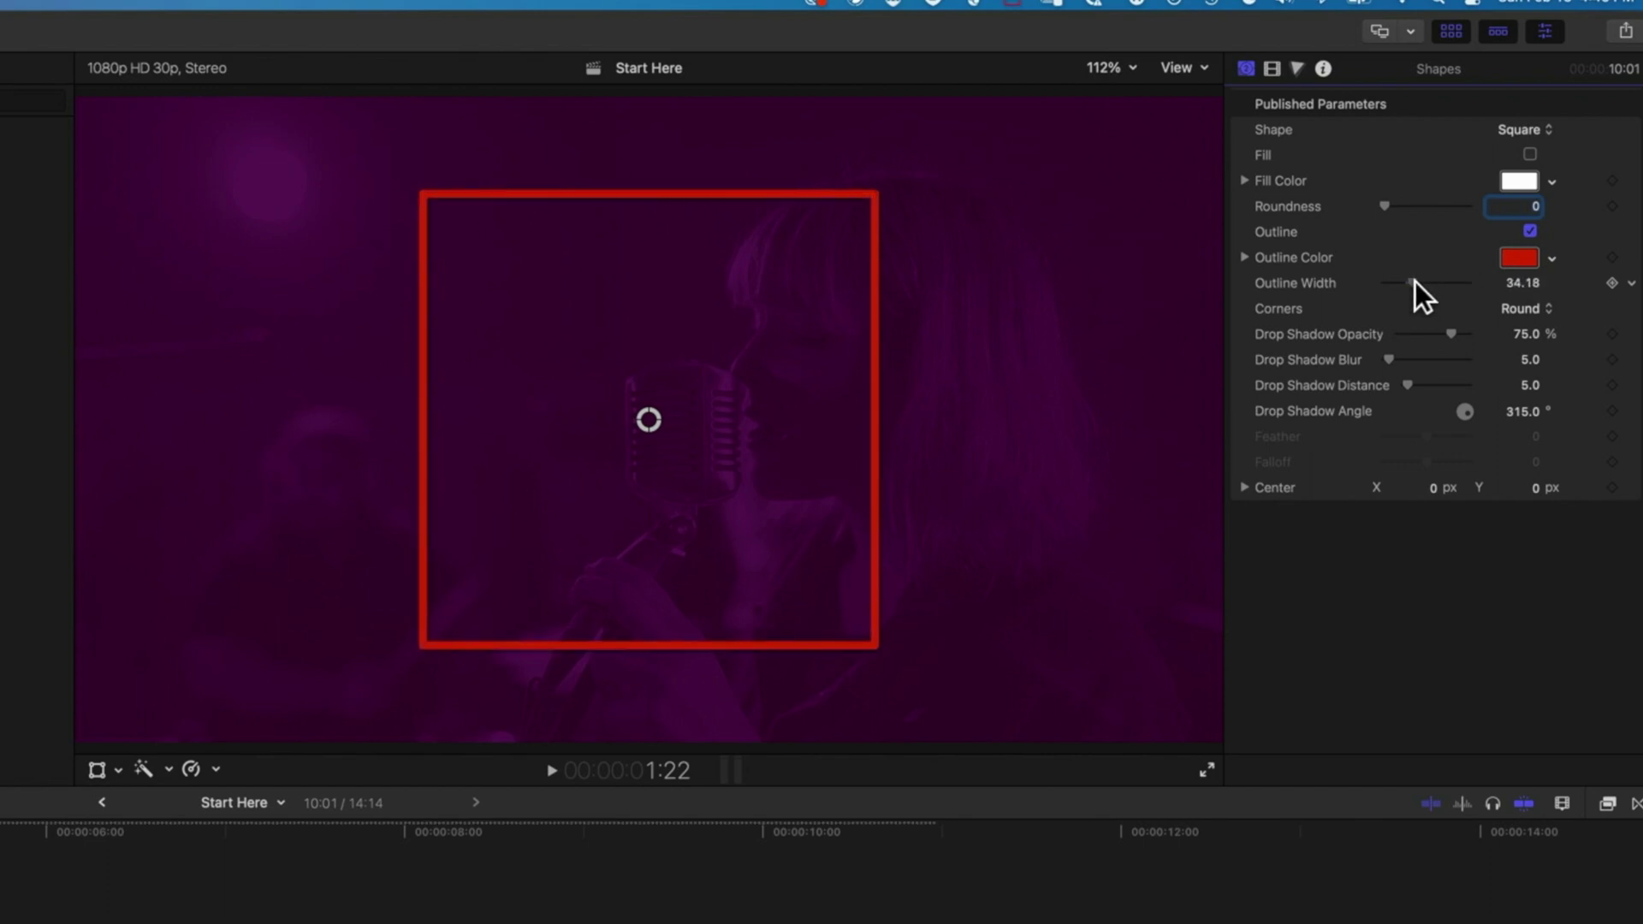
Make the outline cream-coloured with Square corners, then return the playhead to the clip start
left_click(1551, 258)
left_click_drag(1454, 289, 1415, 306)
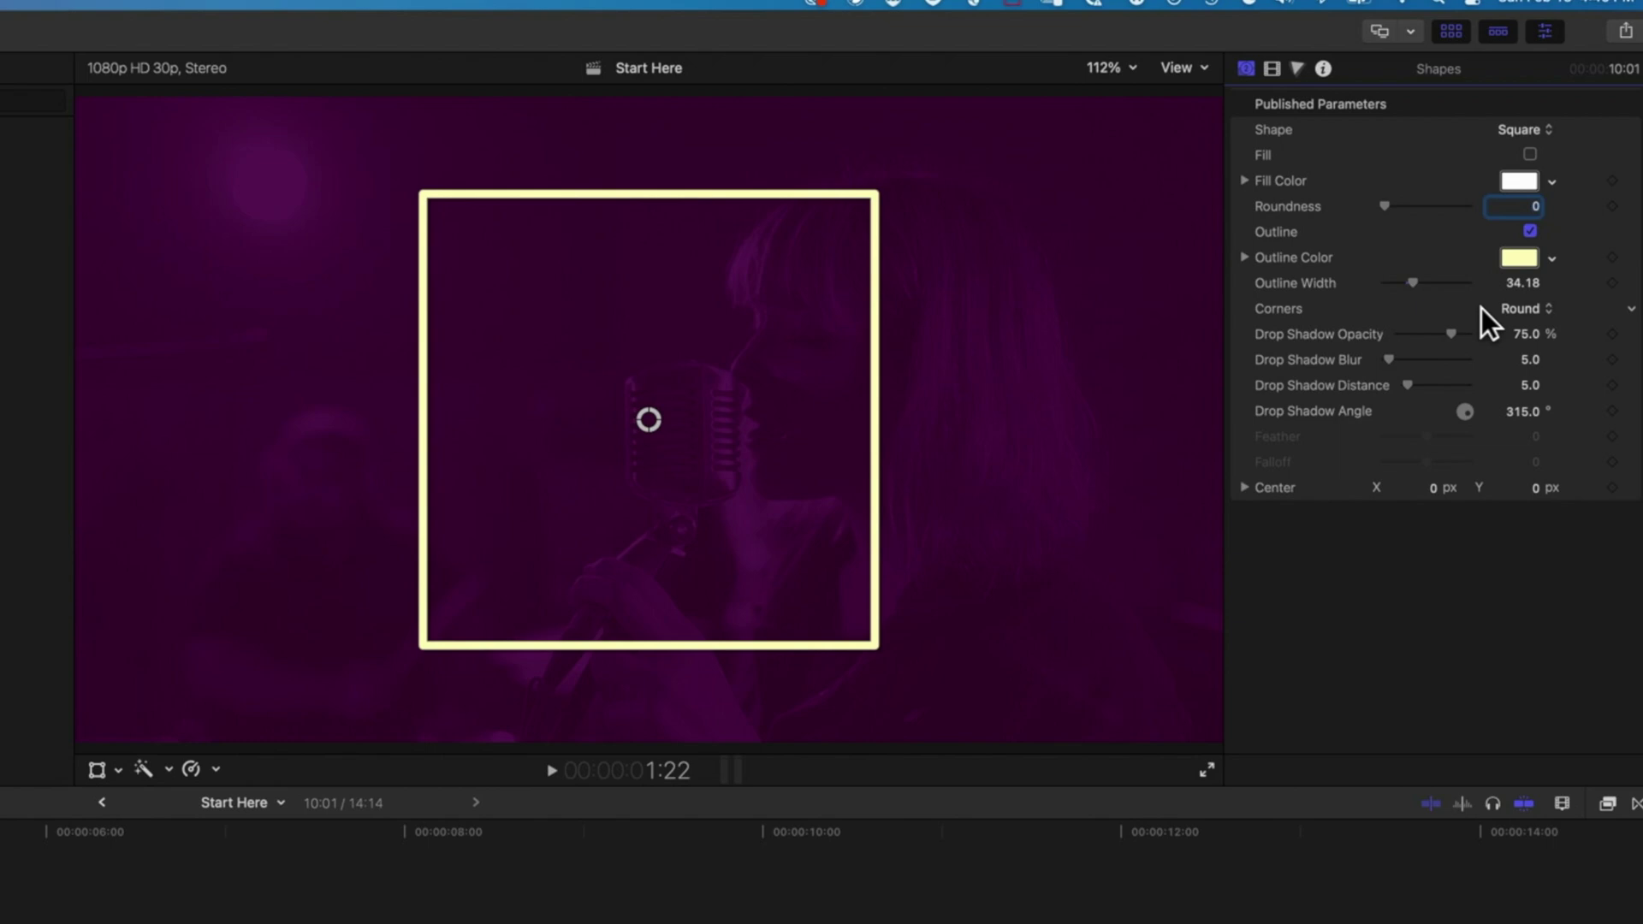
left_click(1511, 308)
left_click(1522, 337)
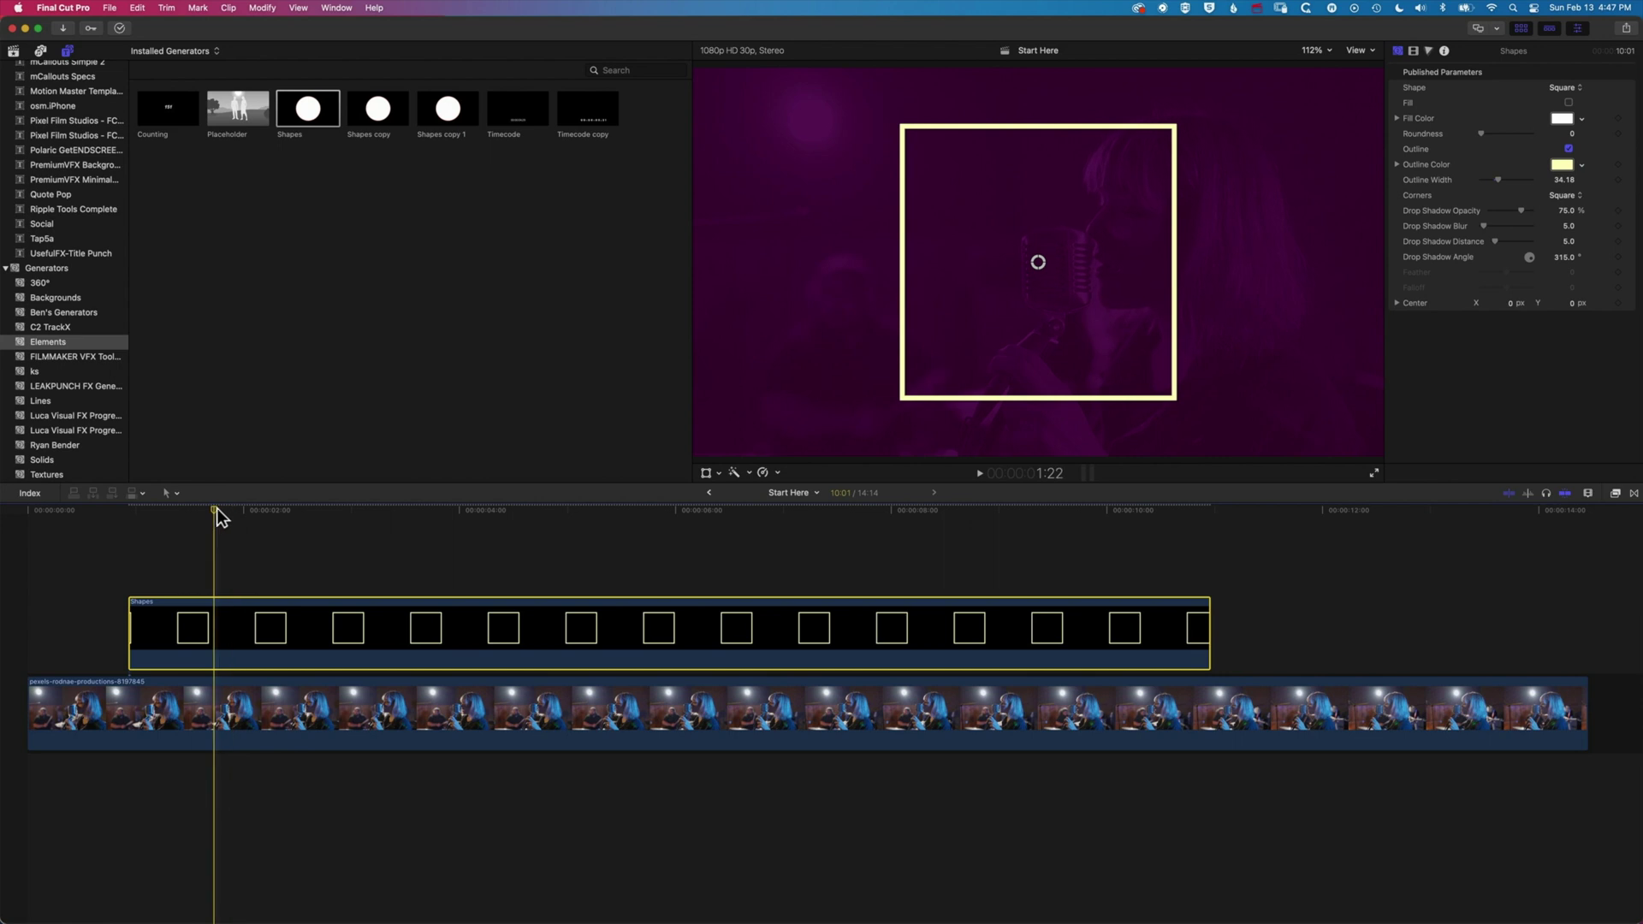
left_click_drag(215, 510, 130, 511)
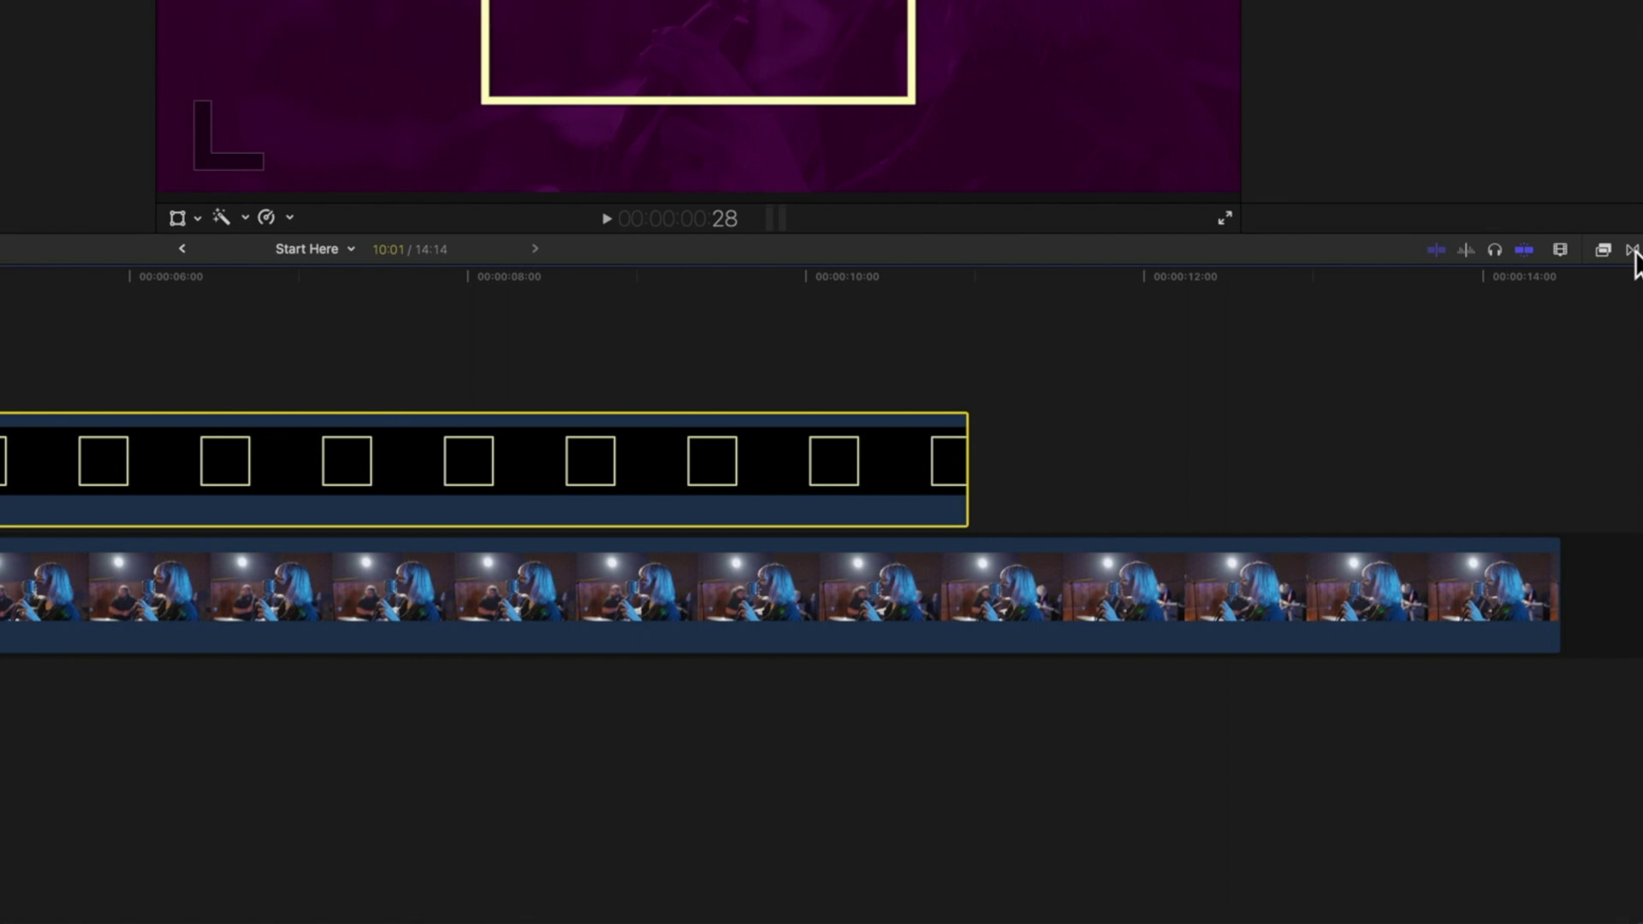
Apply the Clock wipe to both ends of the Shapes clip and play the wipe
left_click(1631, 249)
scroll(1045, 439, "down", 5)
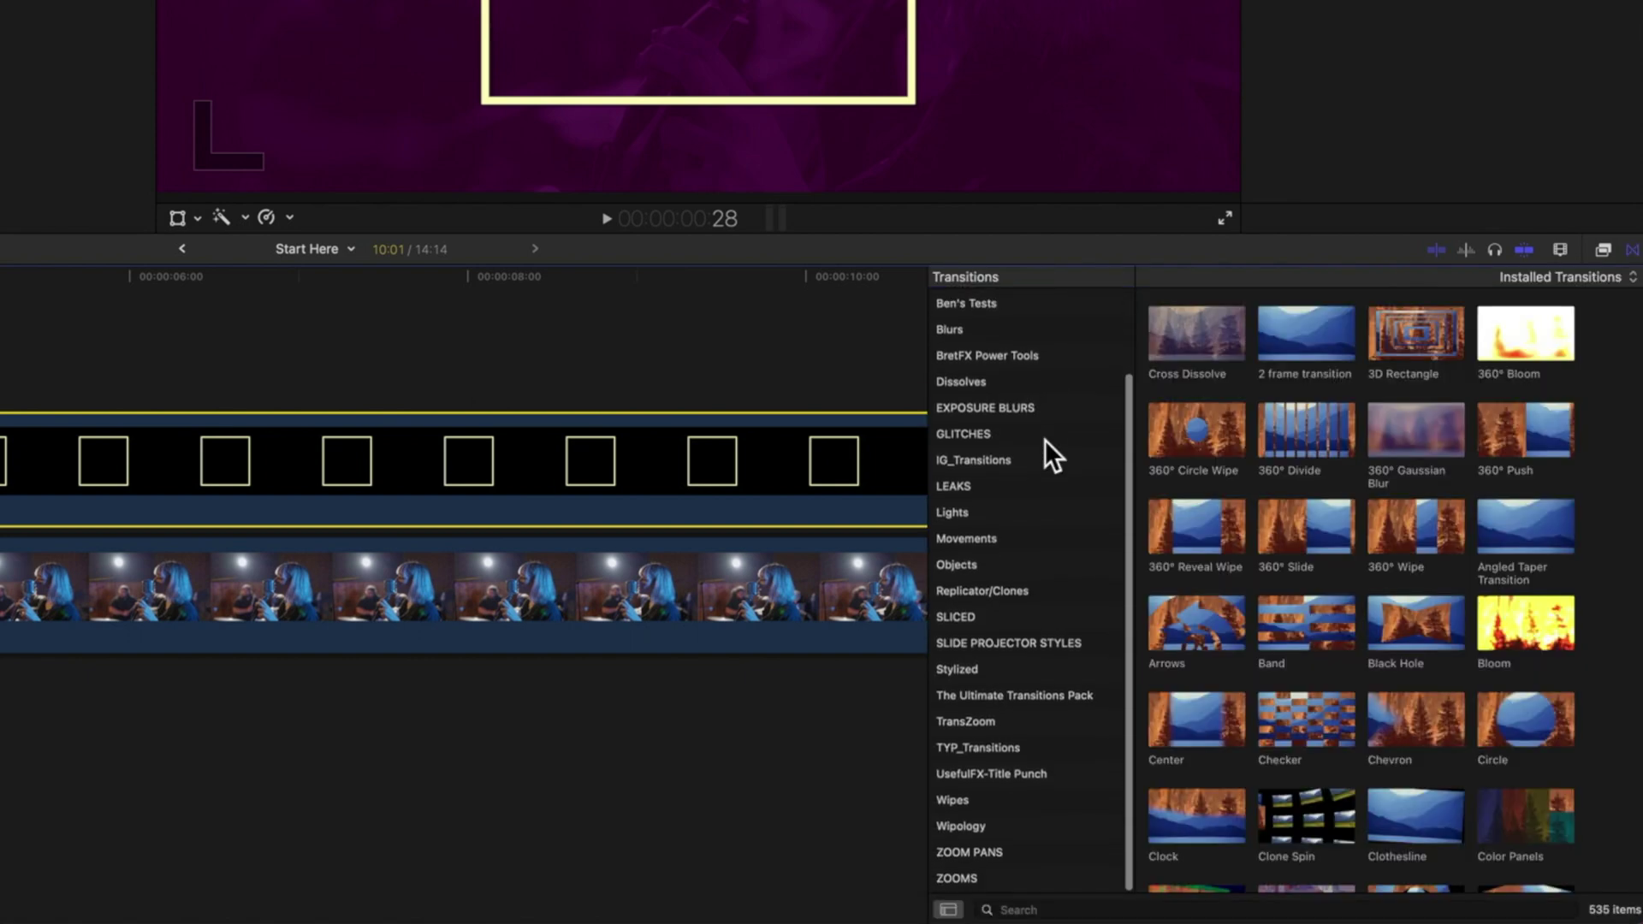
left_click(968, 805)
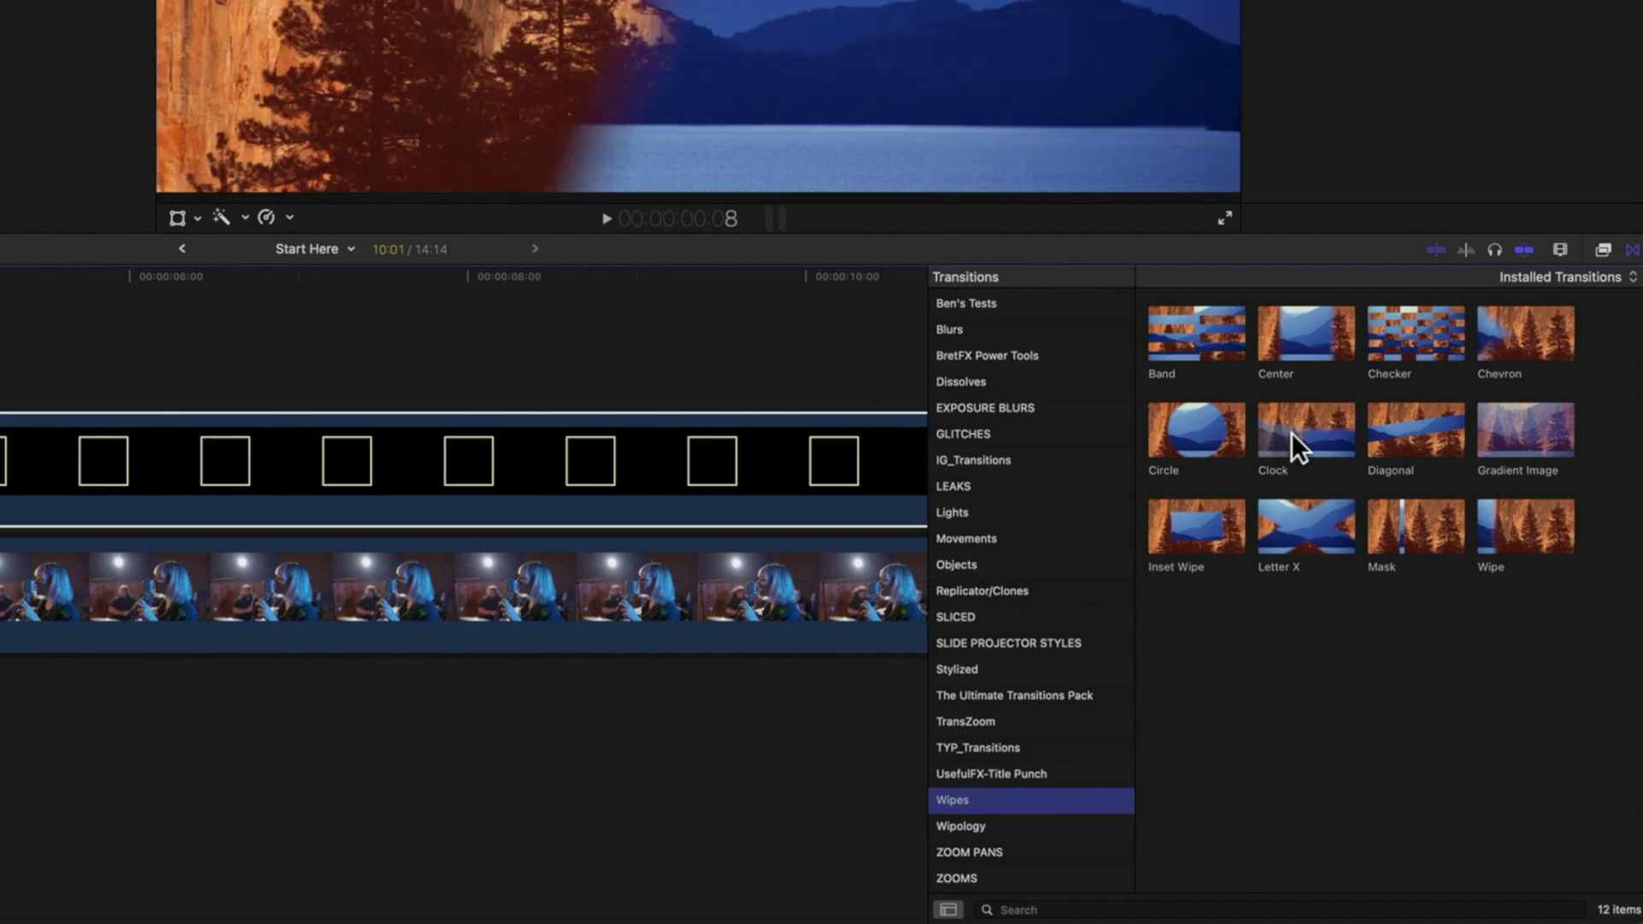
left_click(1299, 433)
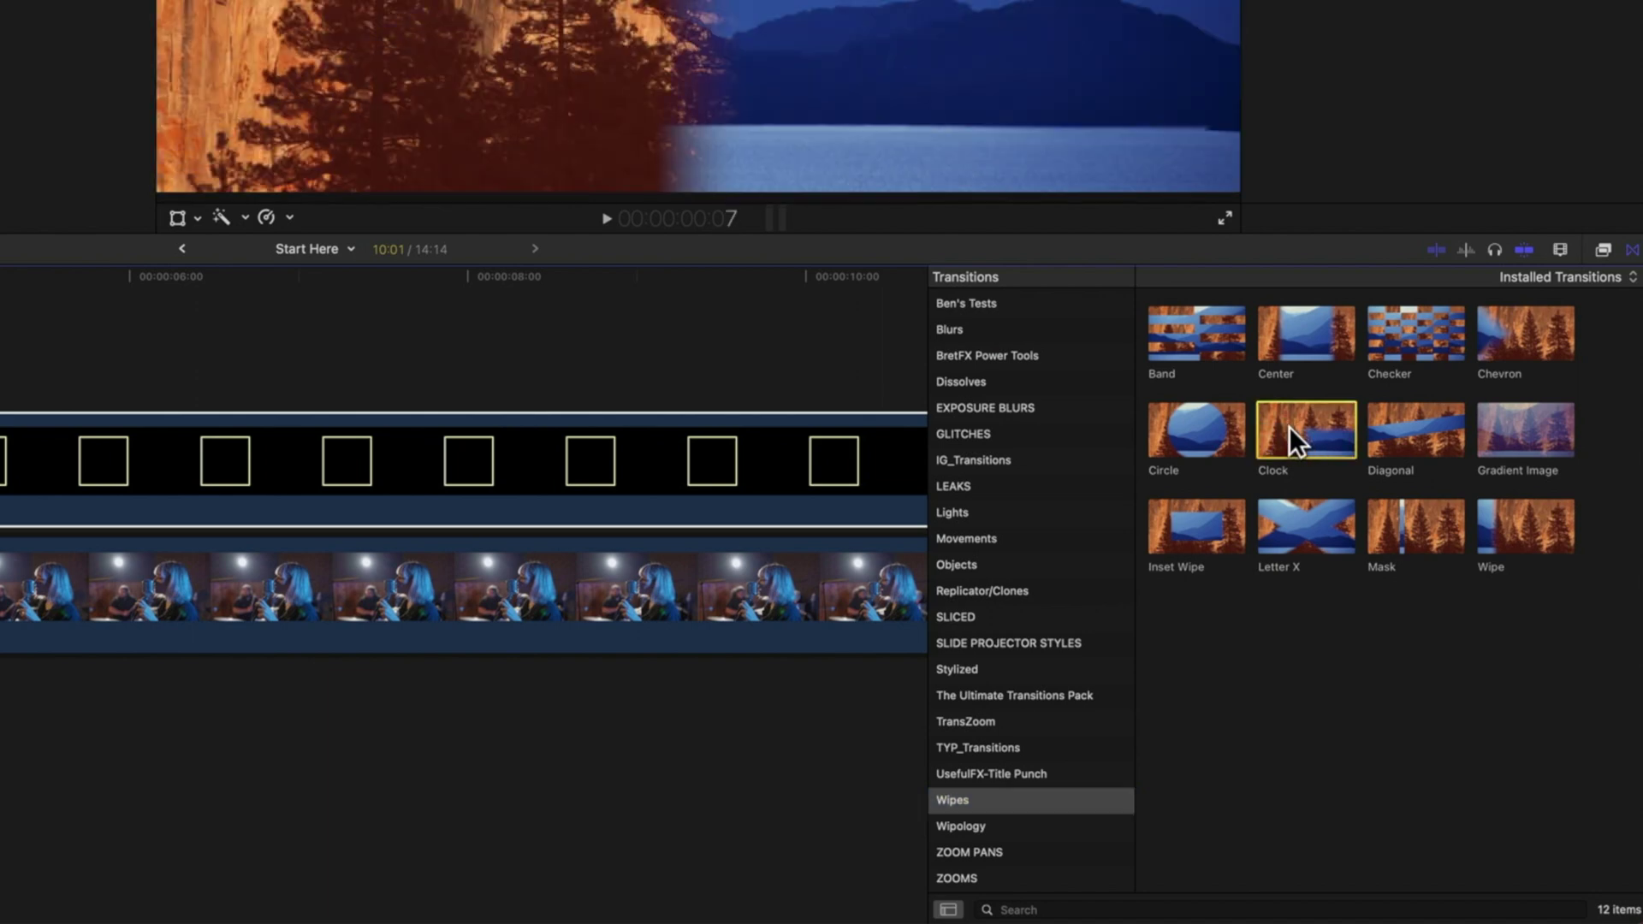
left_click_drag(1290, 427, 191, 485)
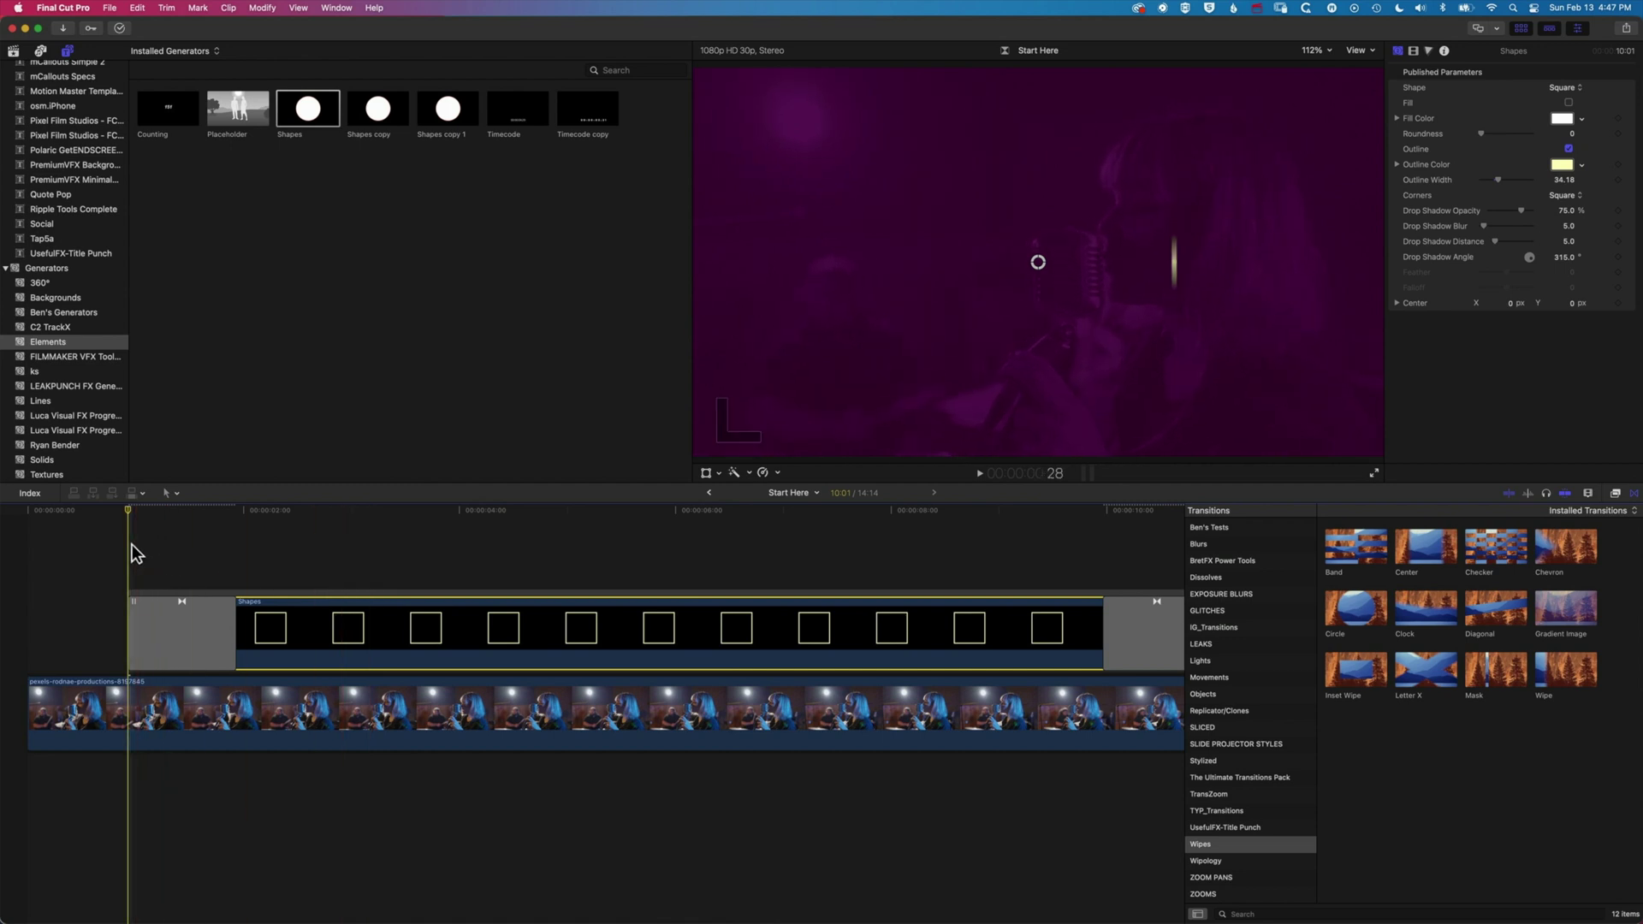
key("space")
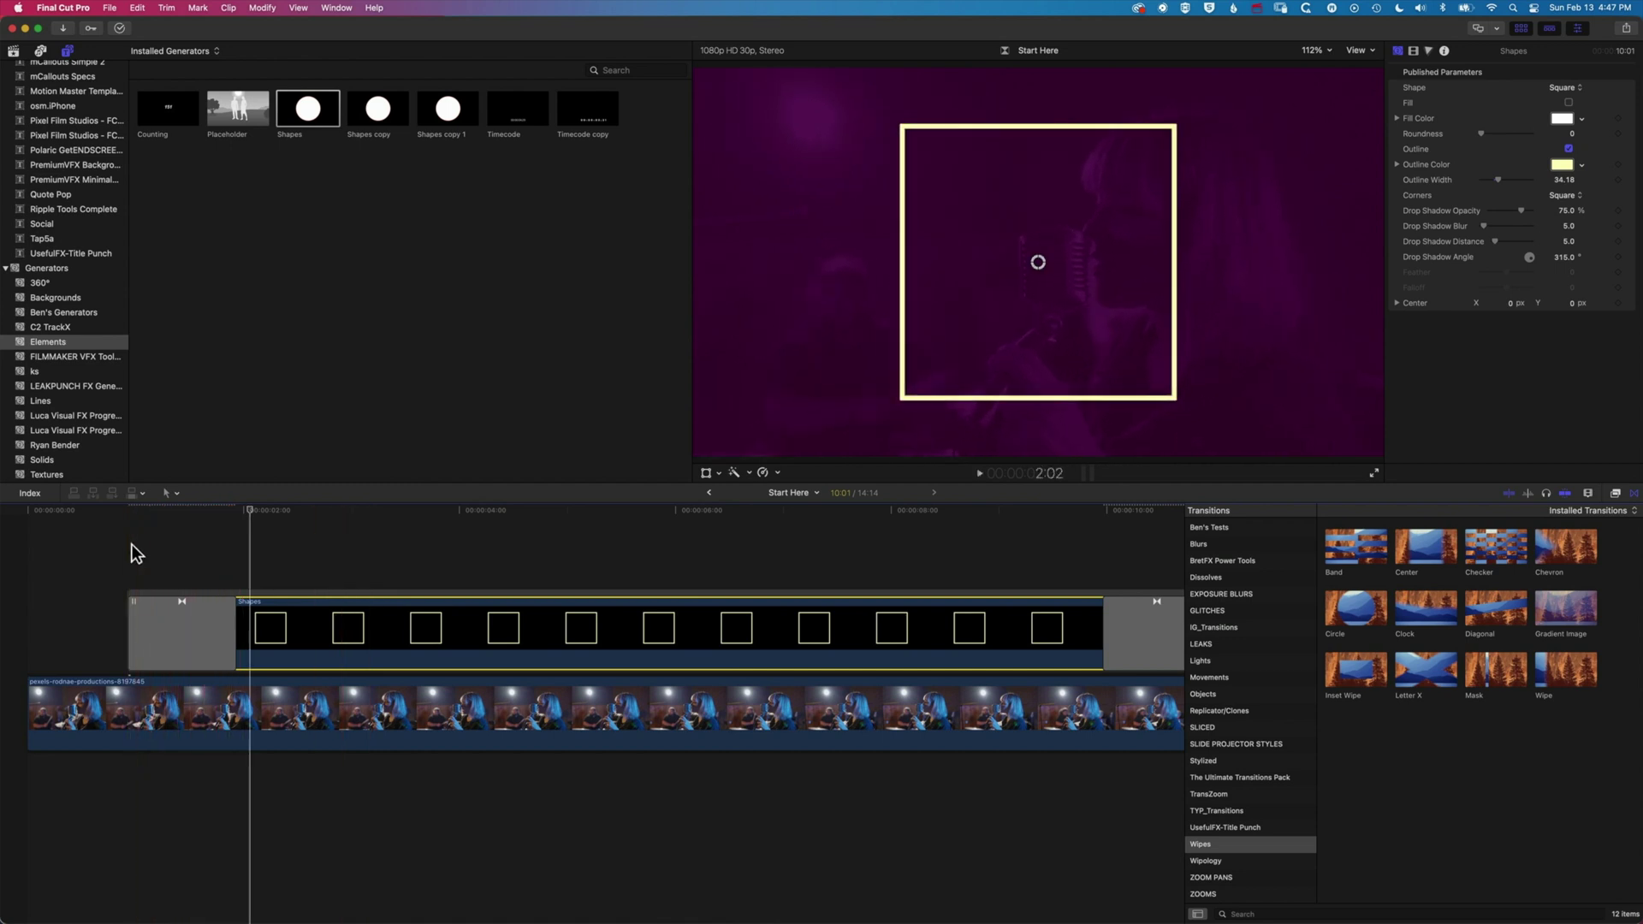
left_click(168, 618)
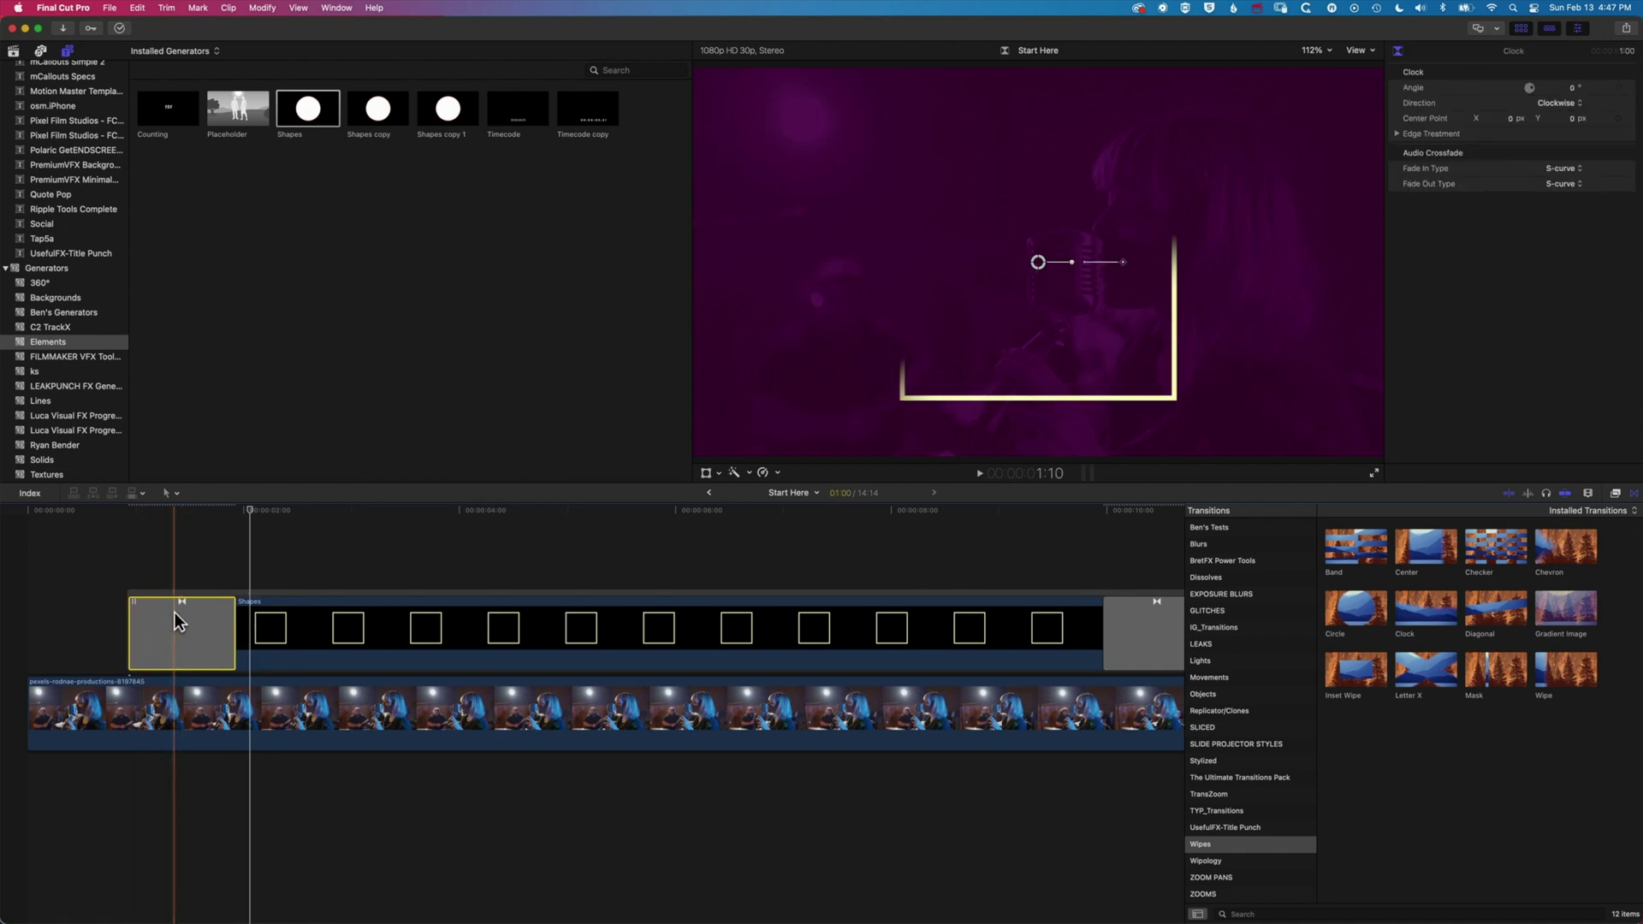
key("/")
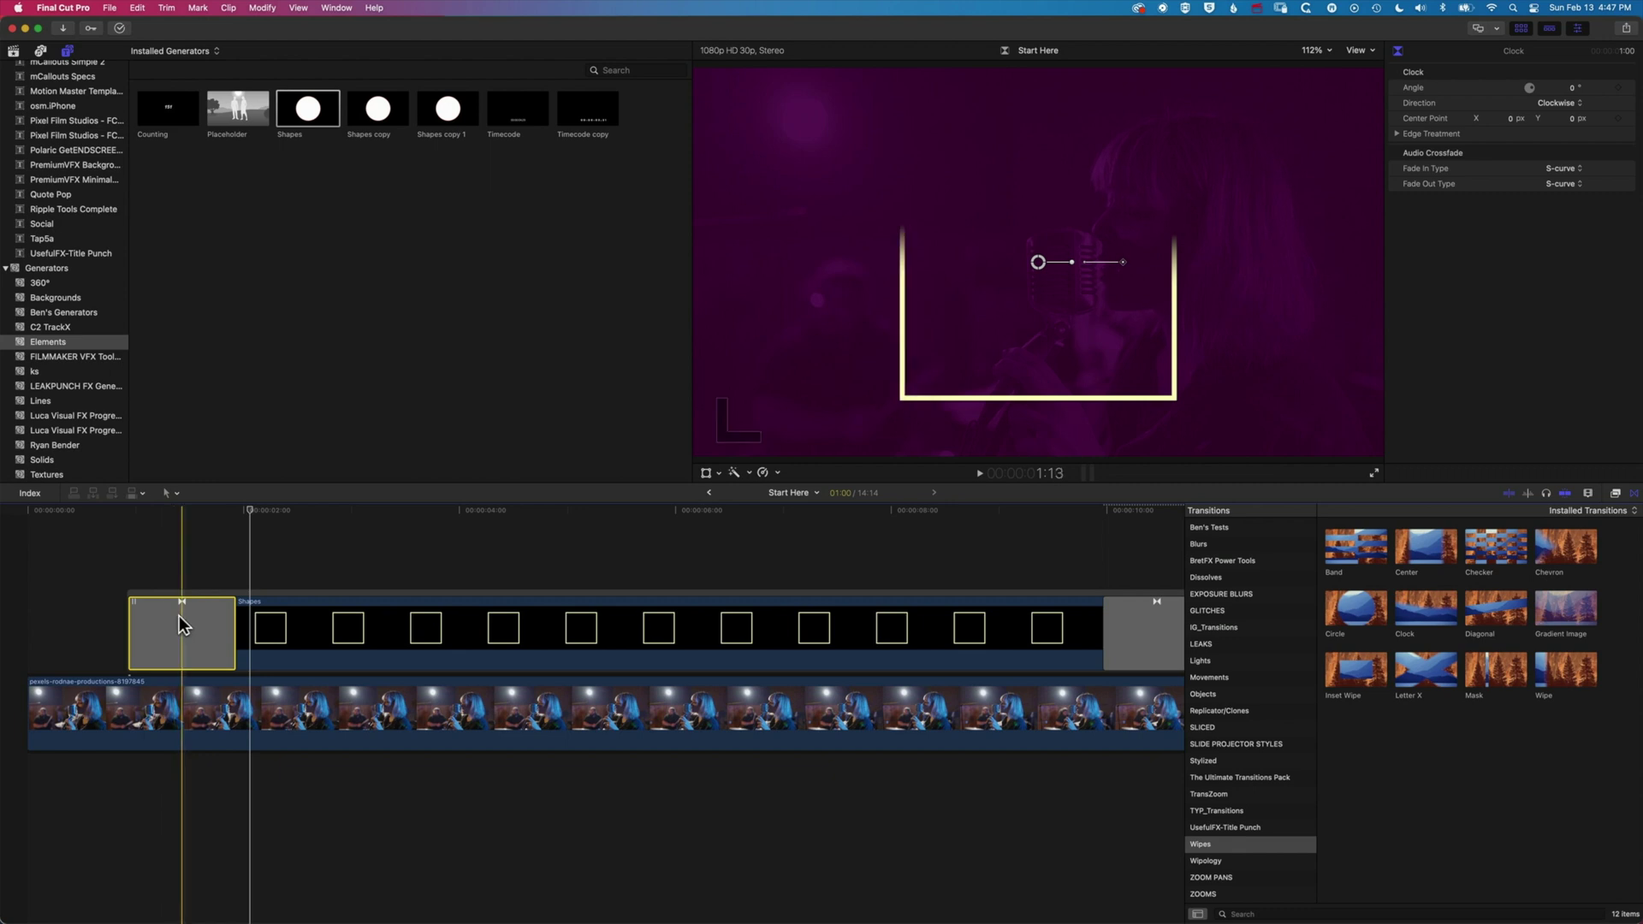
left_click(1146, 630)
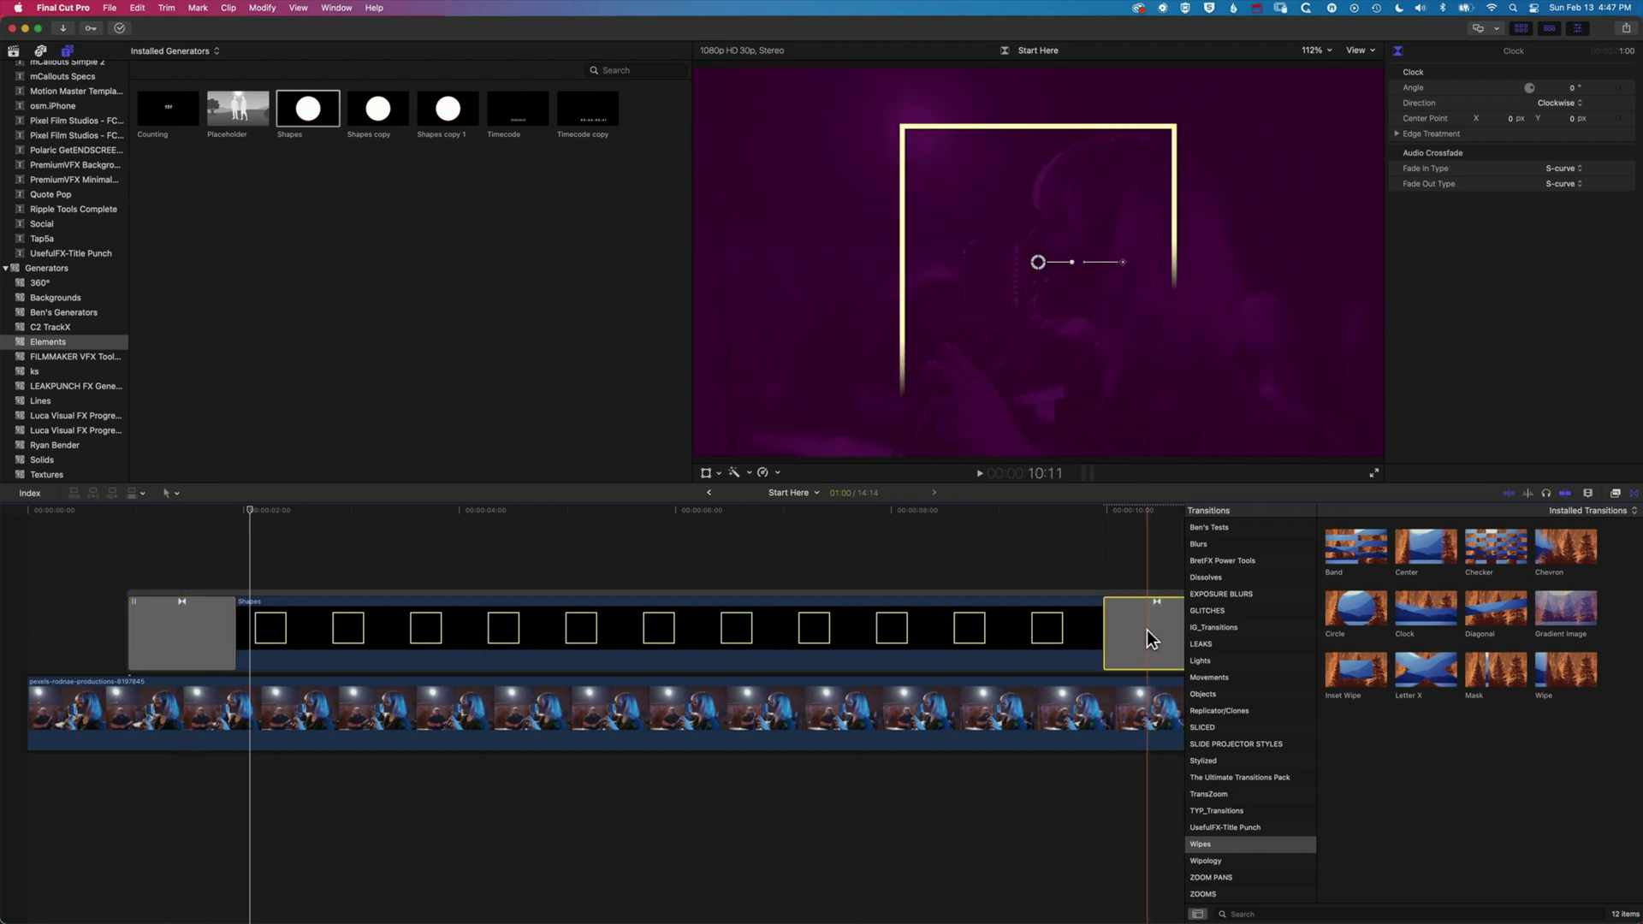
key("Delete")
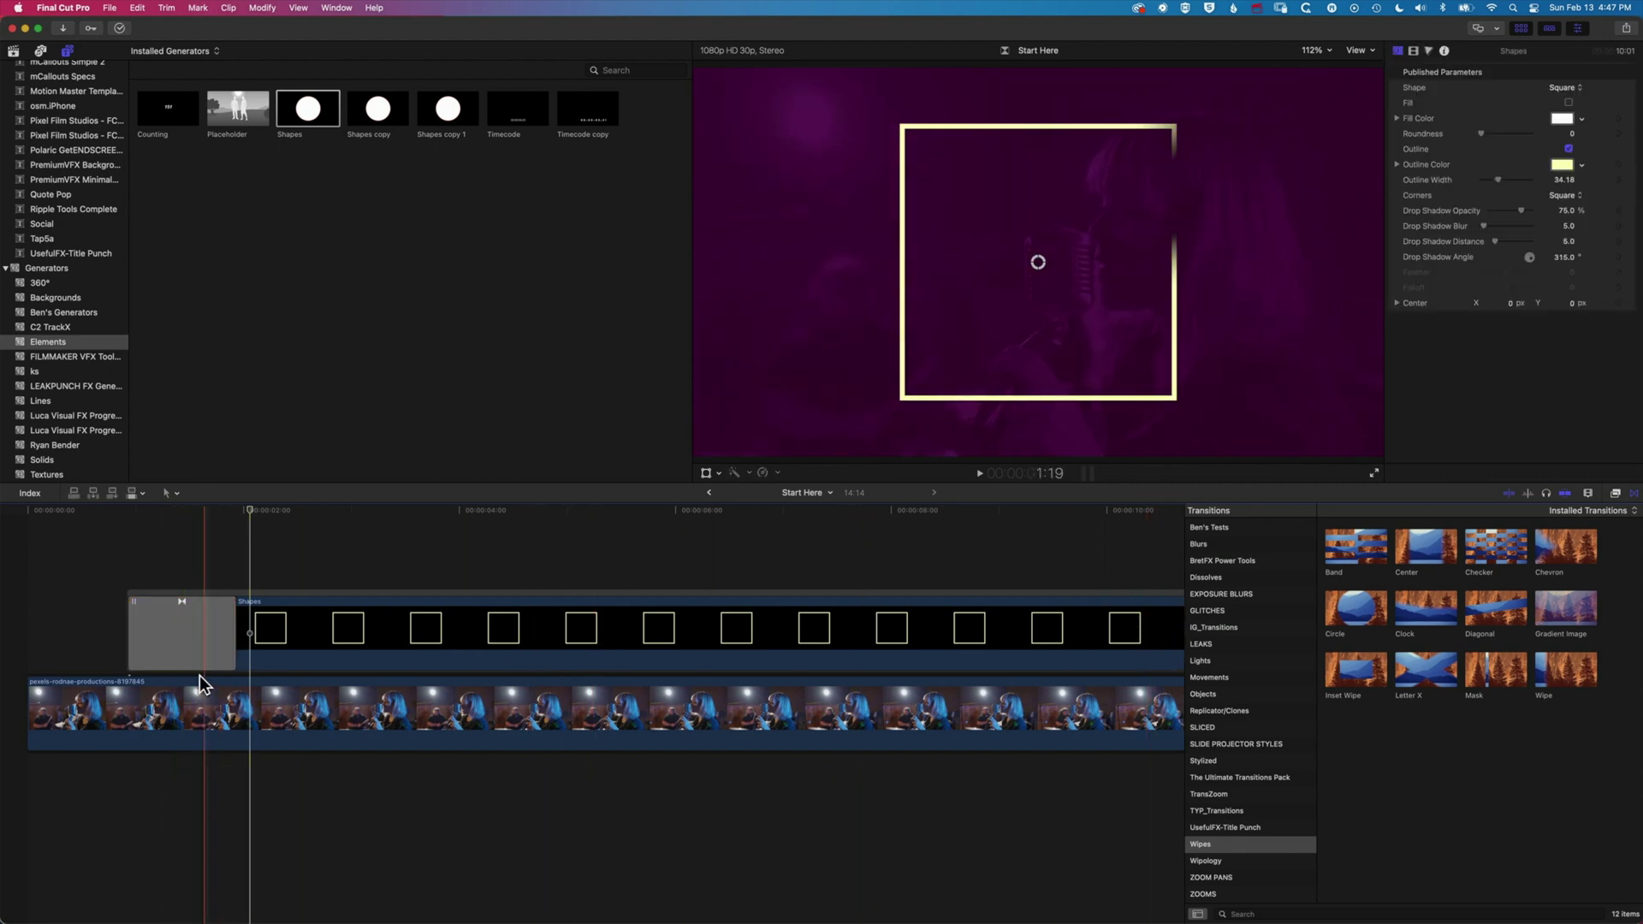
left_click(231, 633)
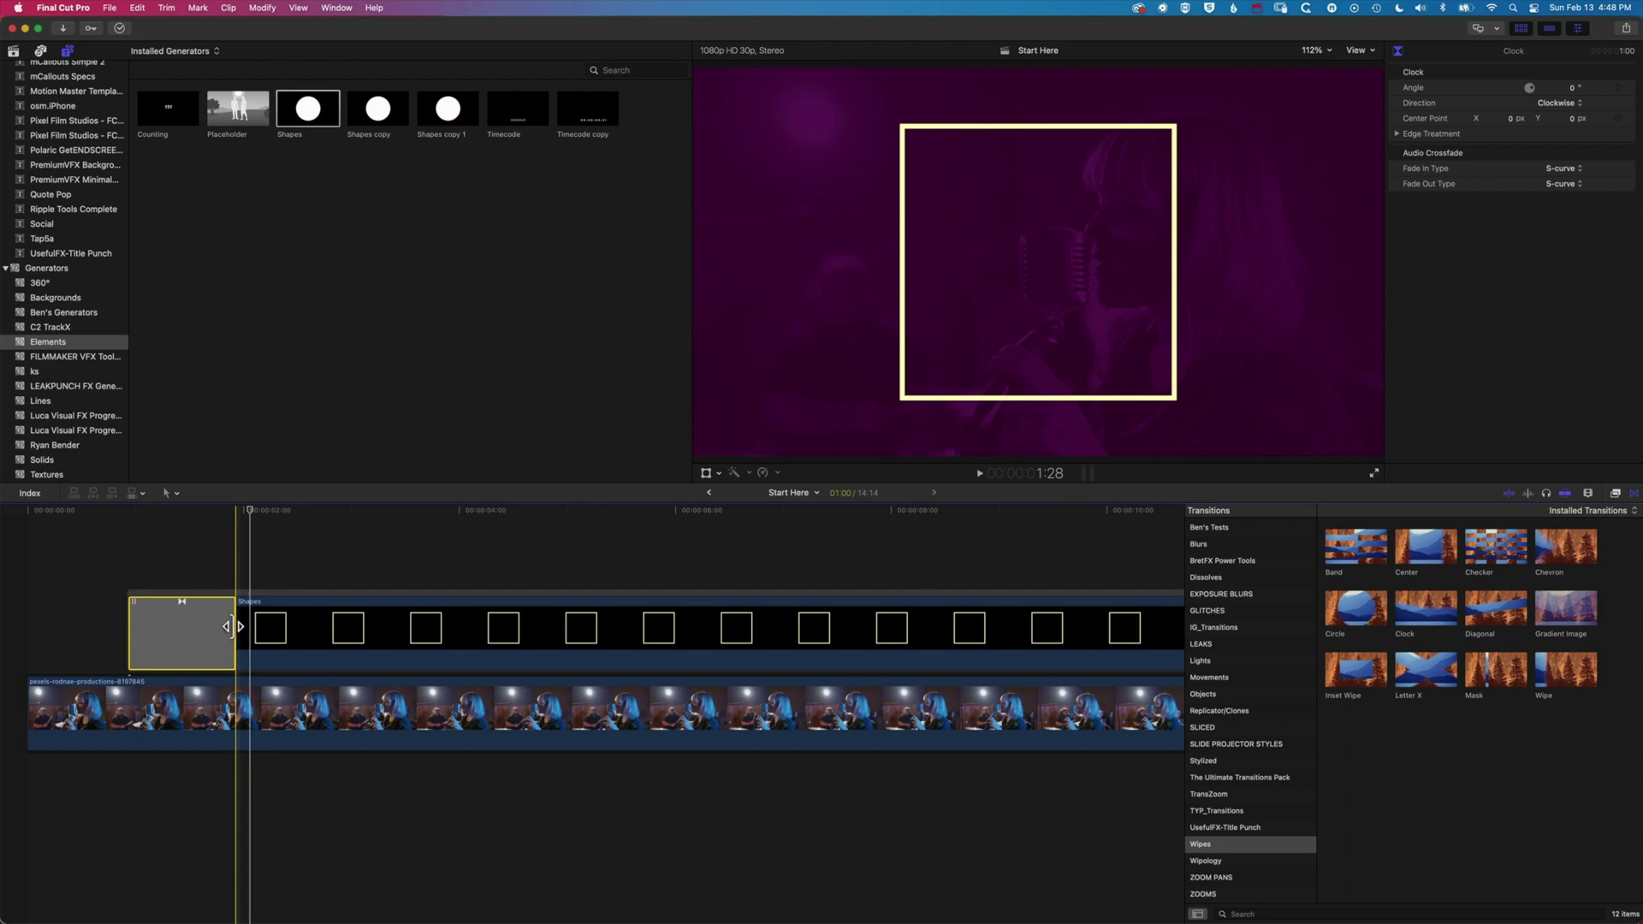
left_click_drag(230, 626, 435, 632)
key("space")
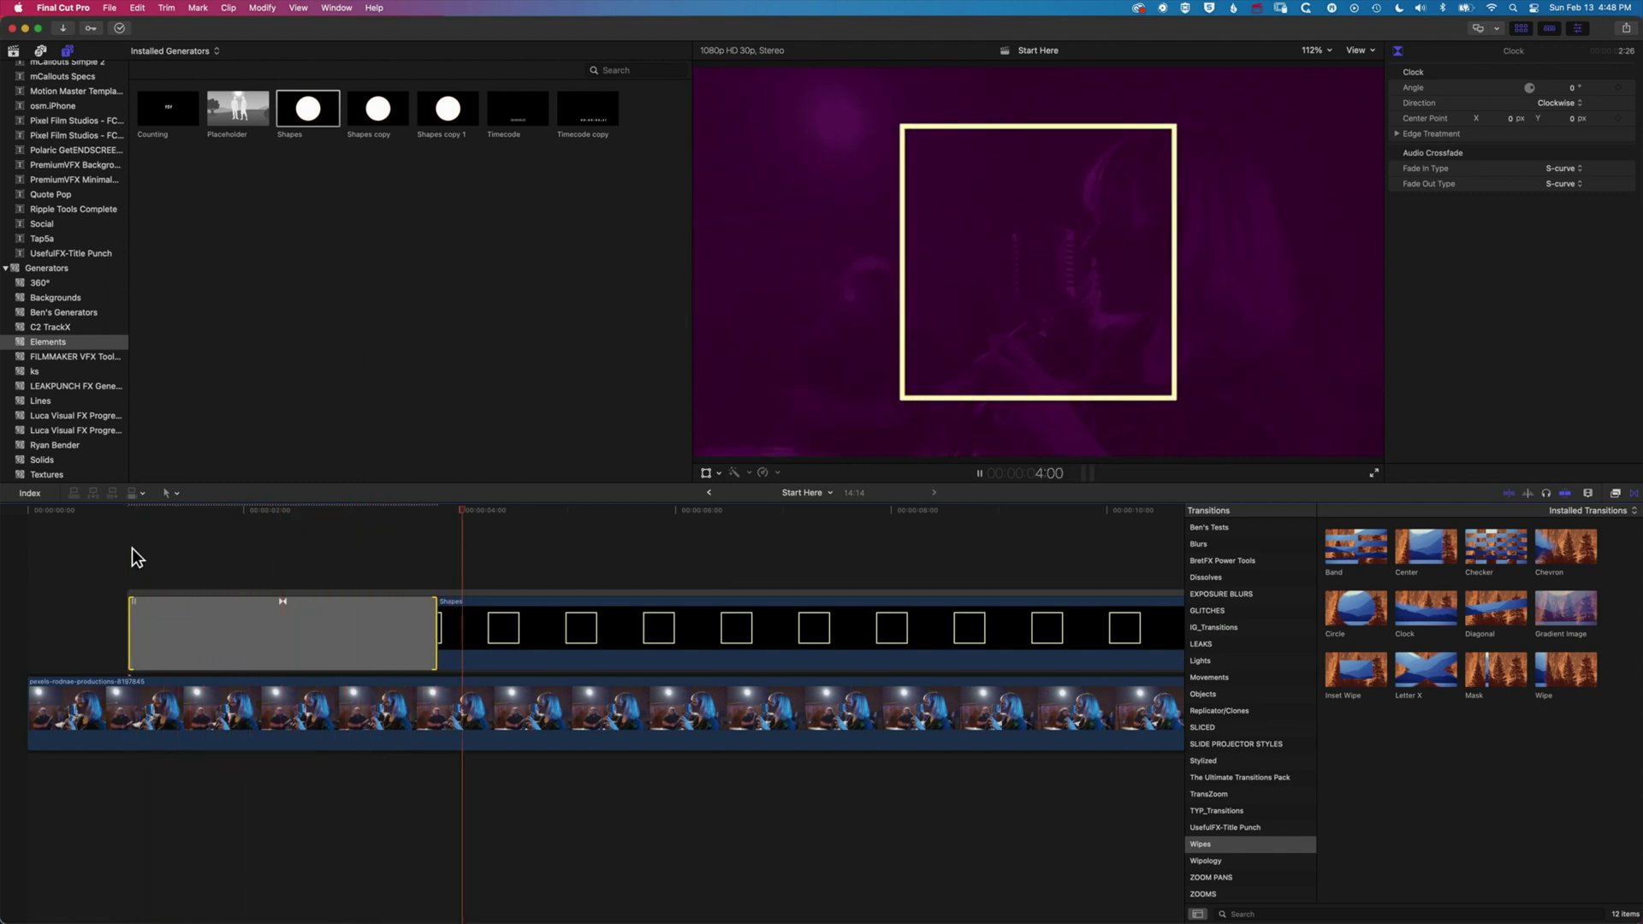
key("space")
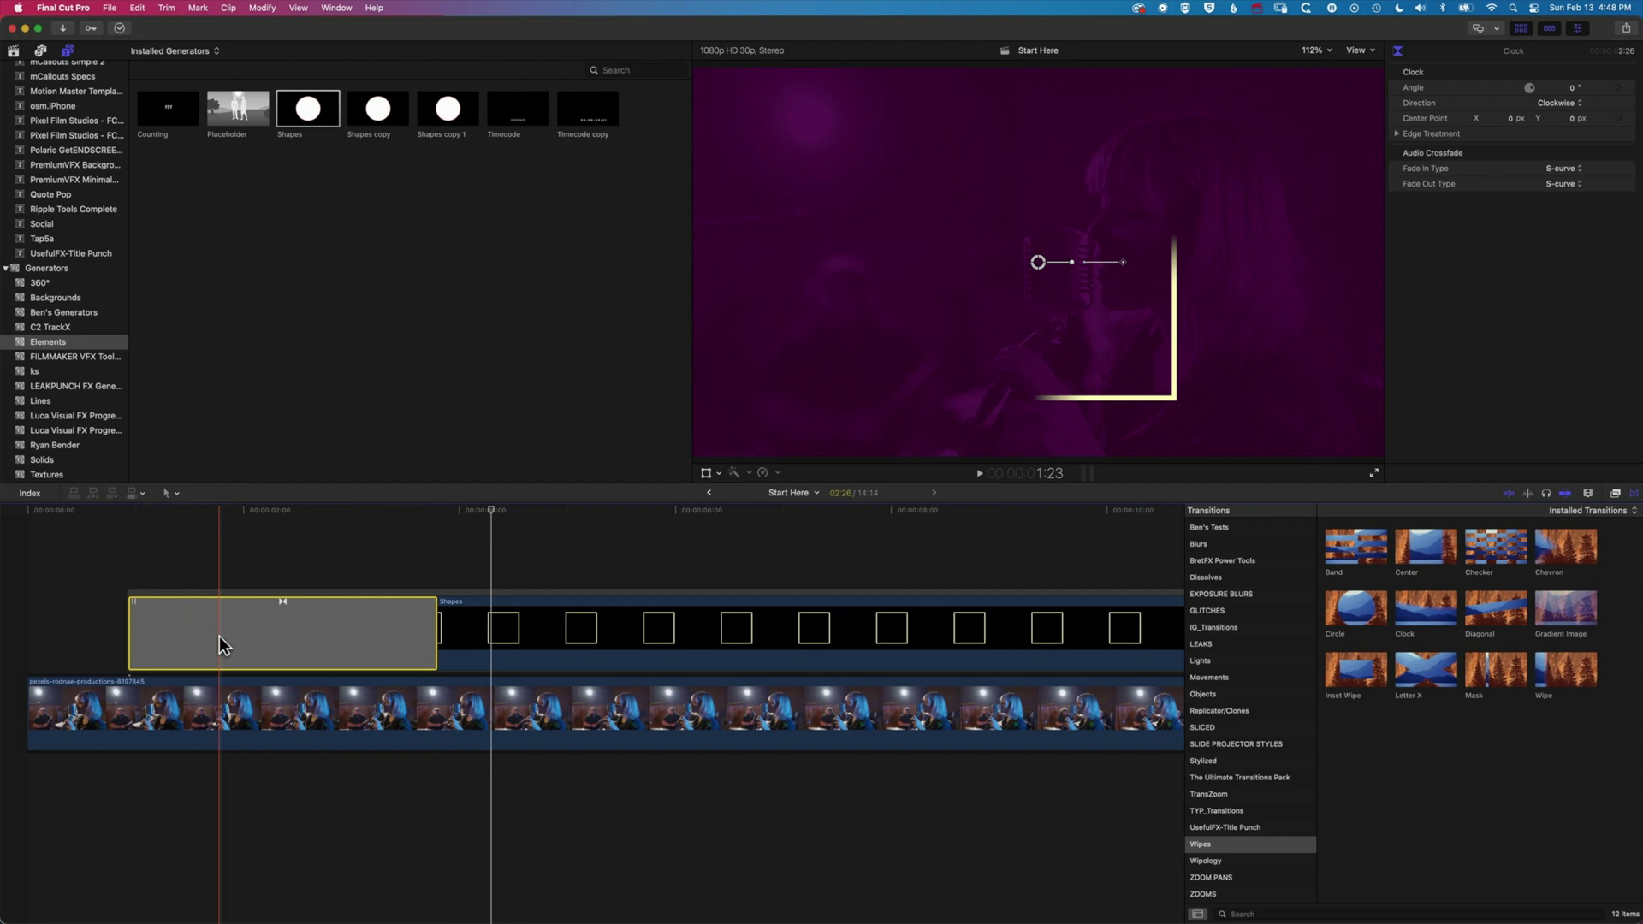
Set the Clock wipe's Edge Treatment Border to 0 for a hard edge
left_click(244, 509)
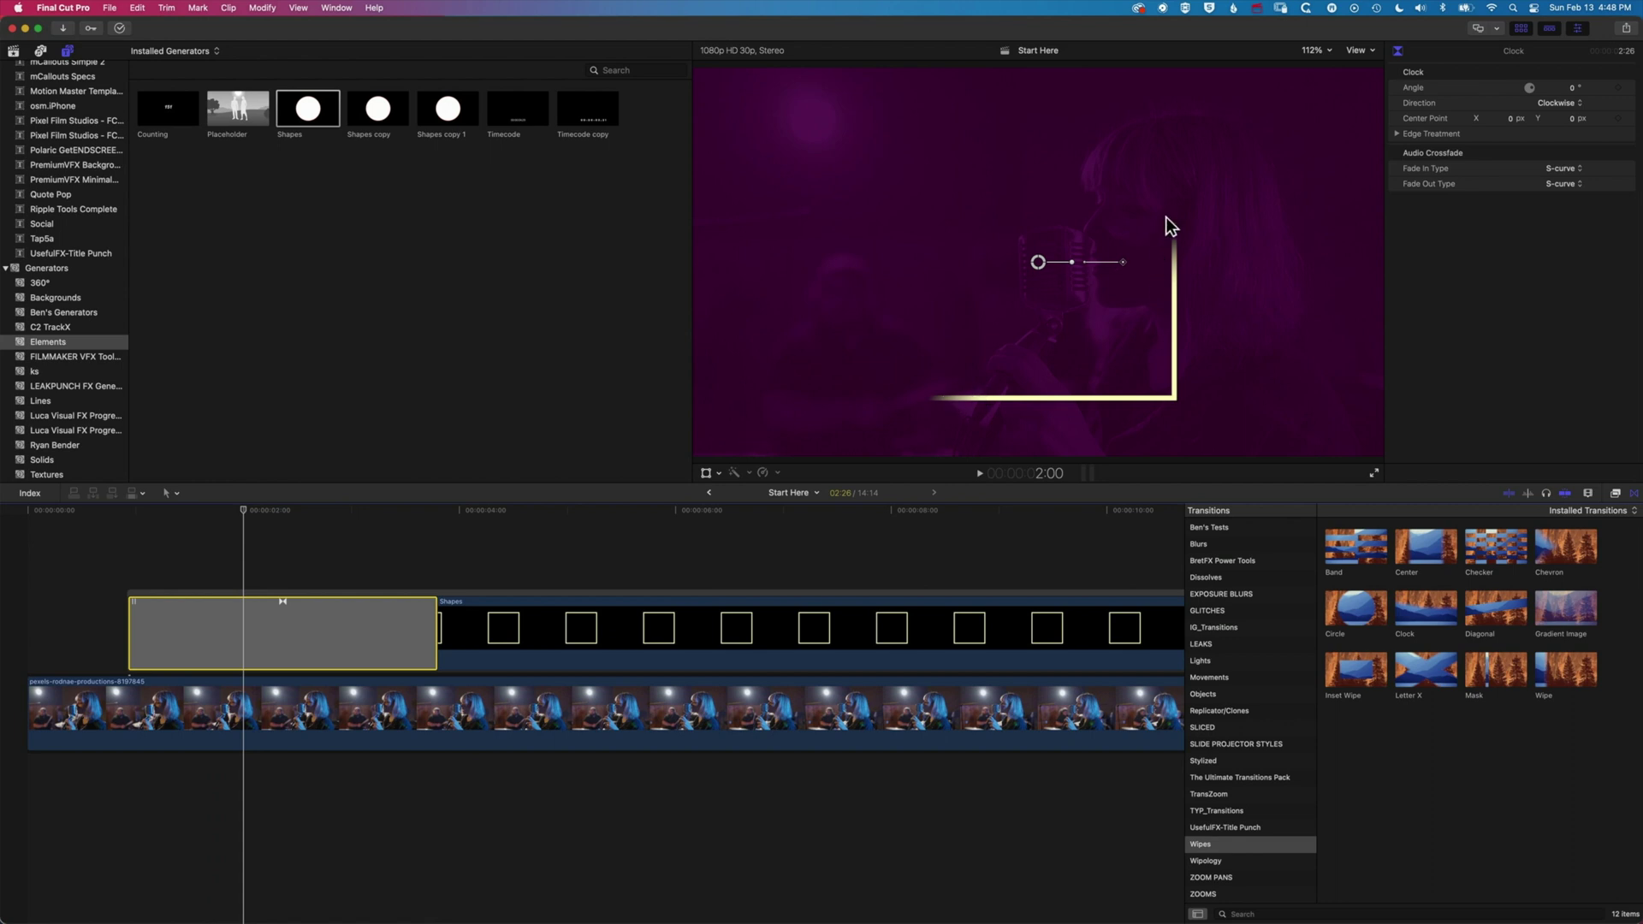
left_click(1397, 134)
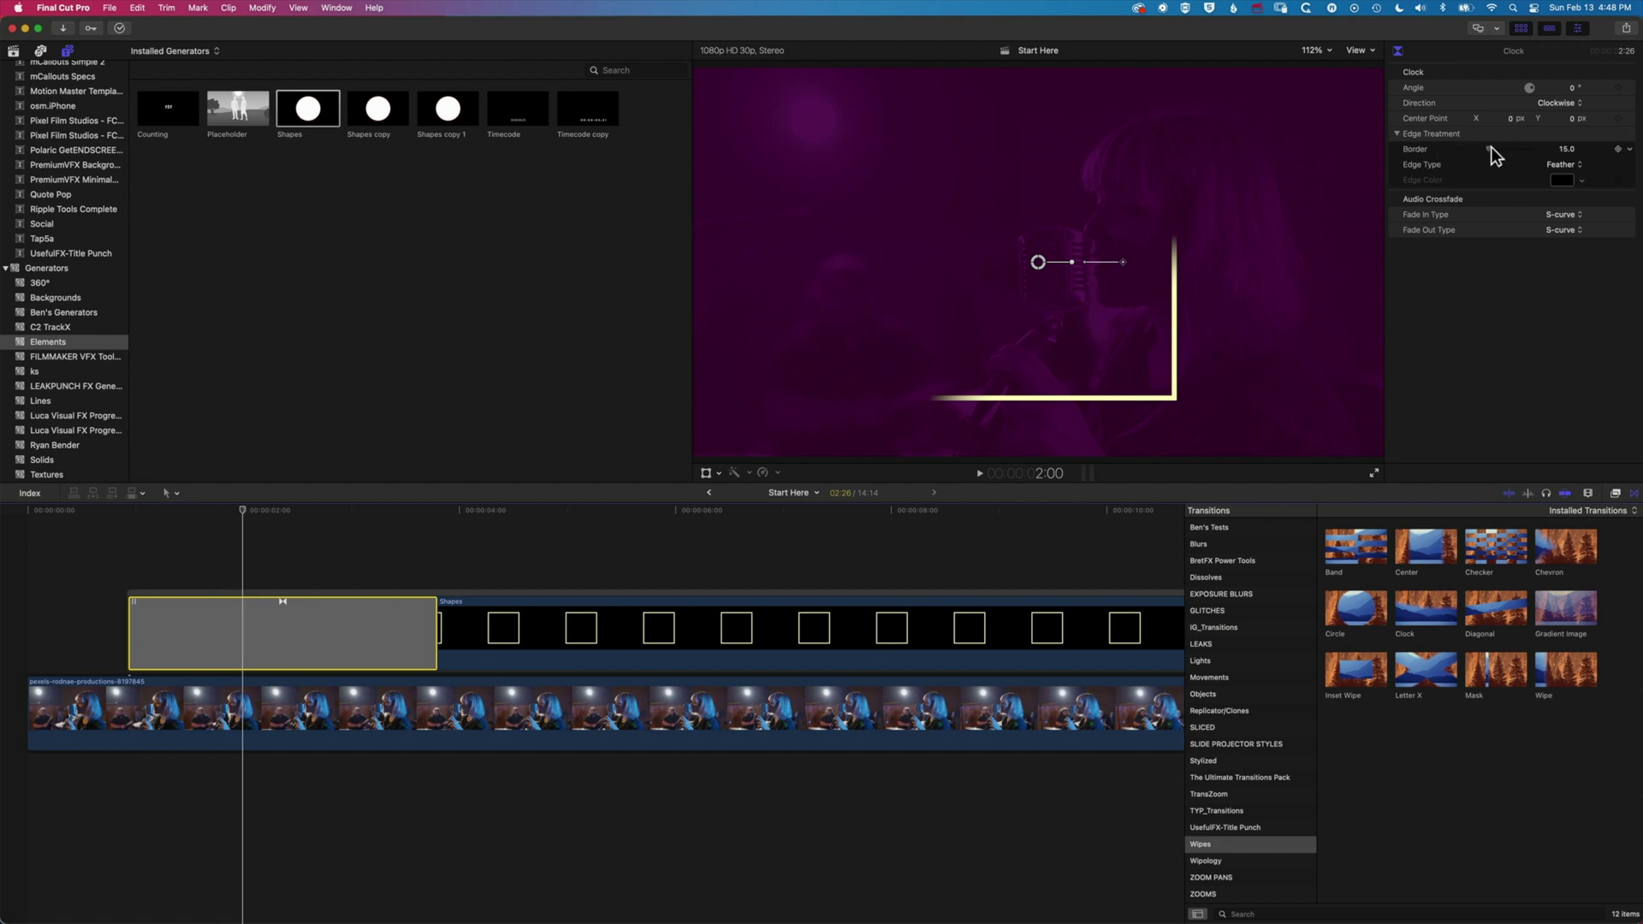
left_click_drag(1491, 149, 1456, 149)
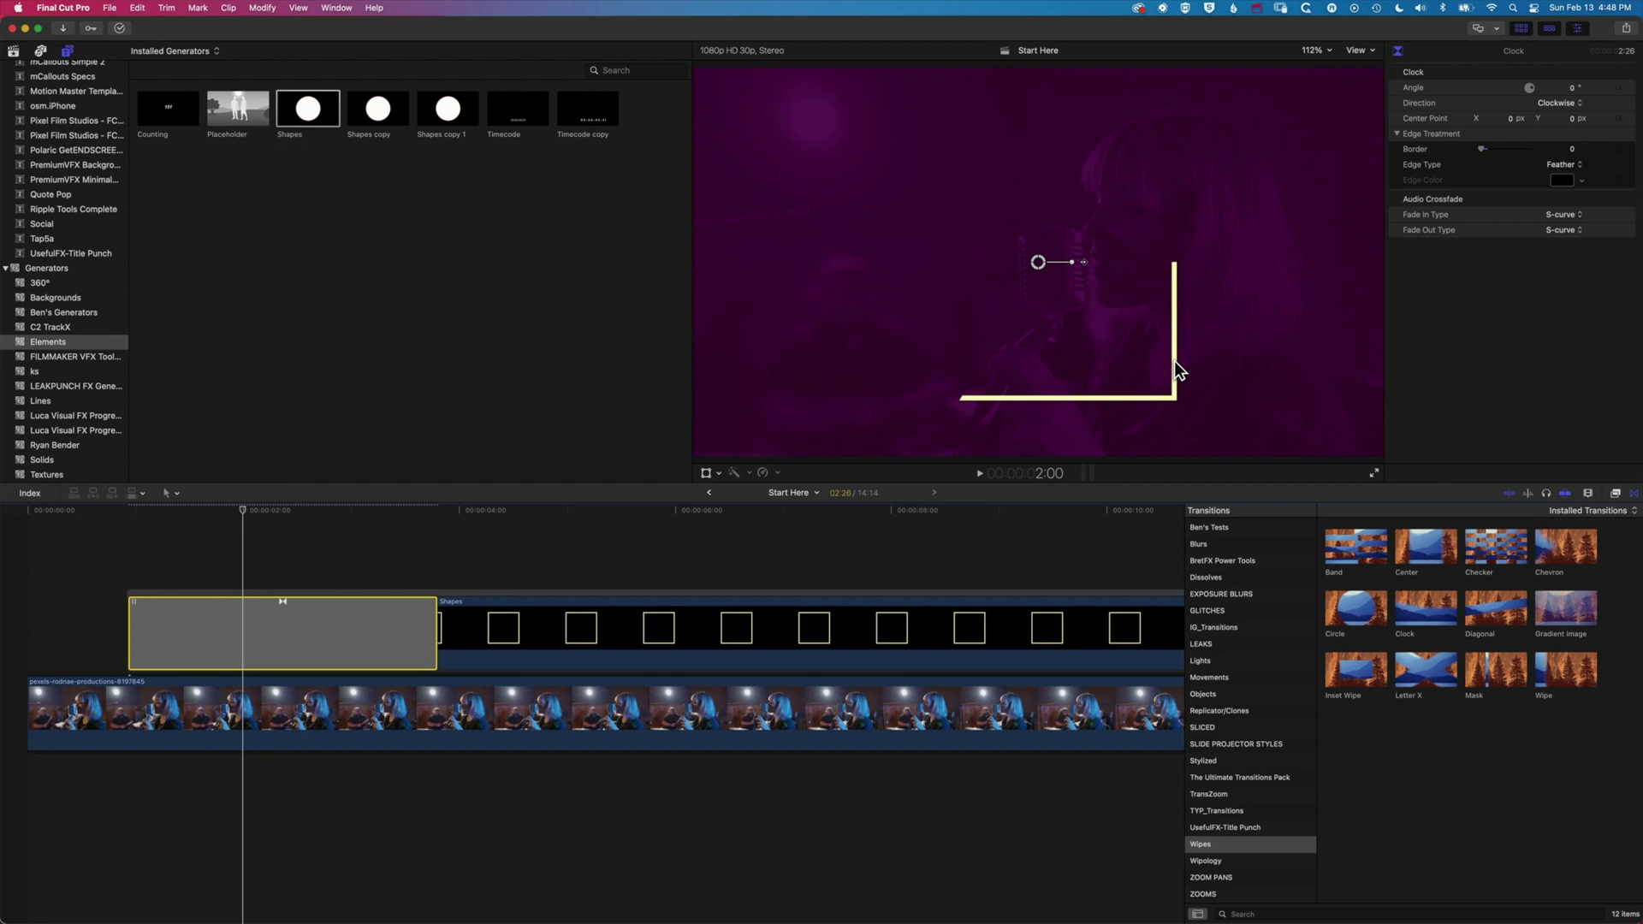
left_click(128, 512)
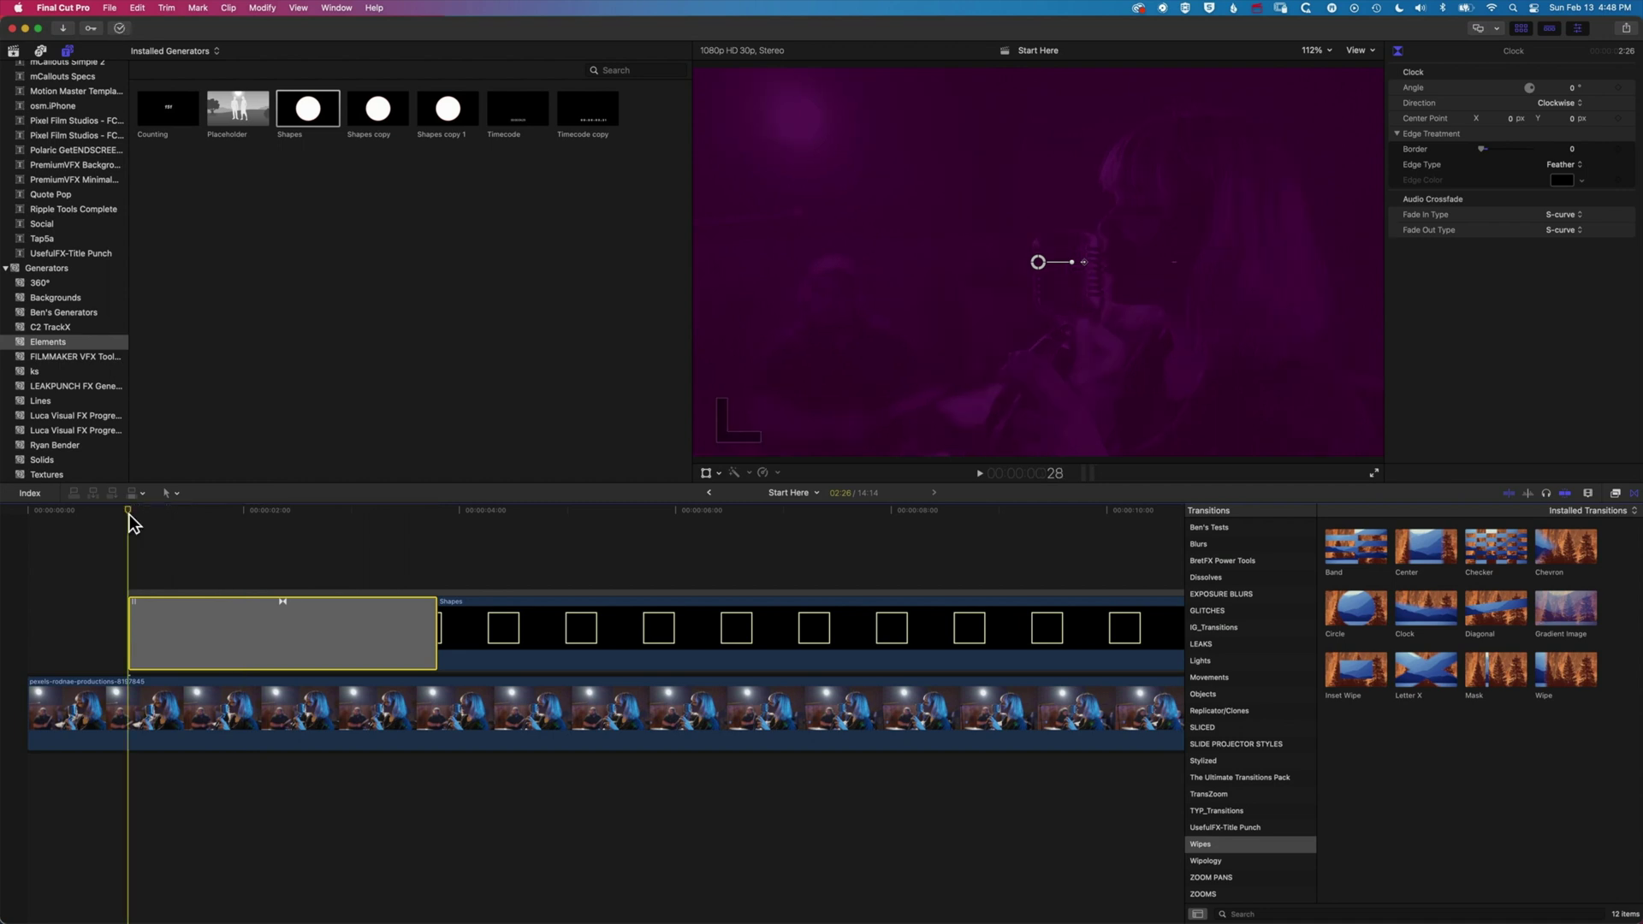
key("Right")
key("Right")
key("Right")
key("Right")
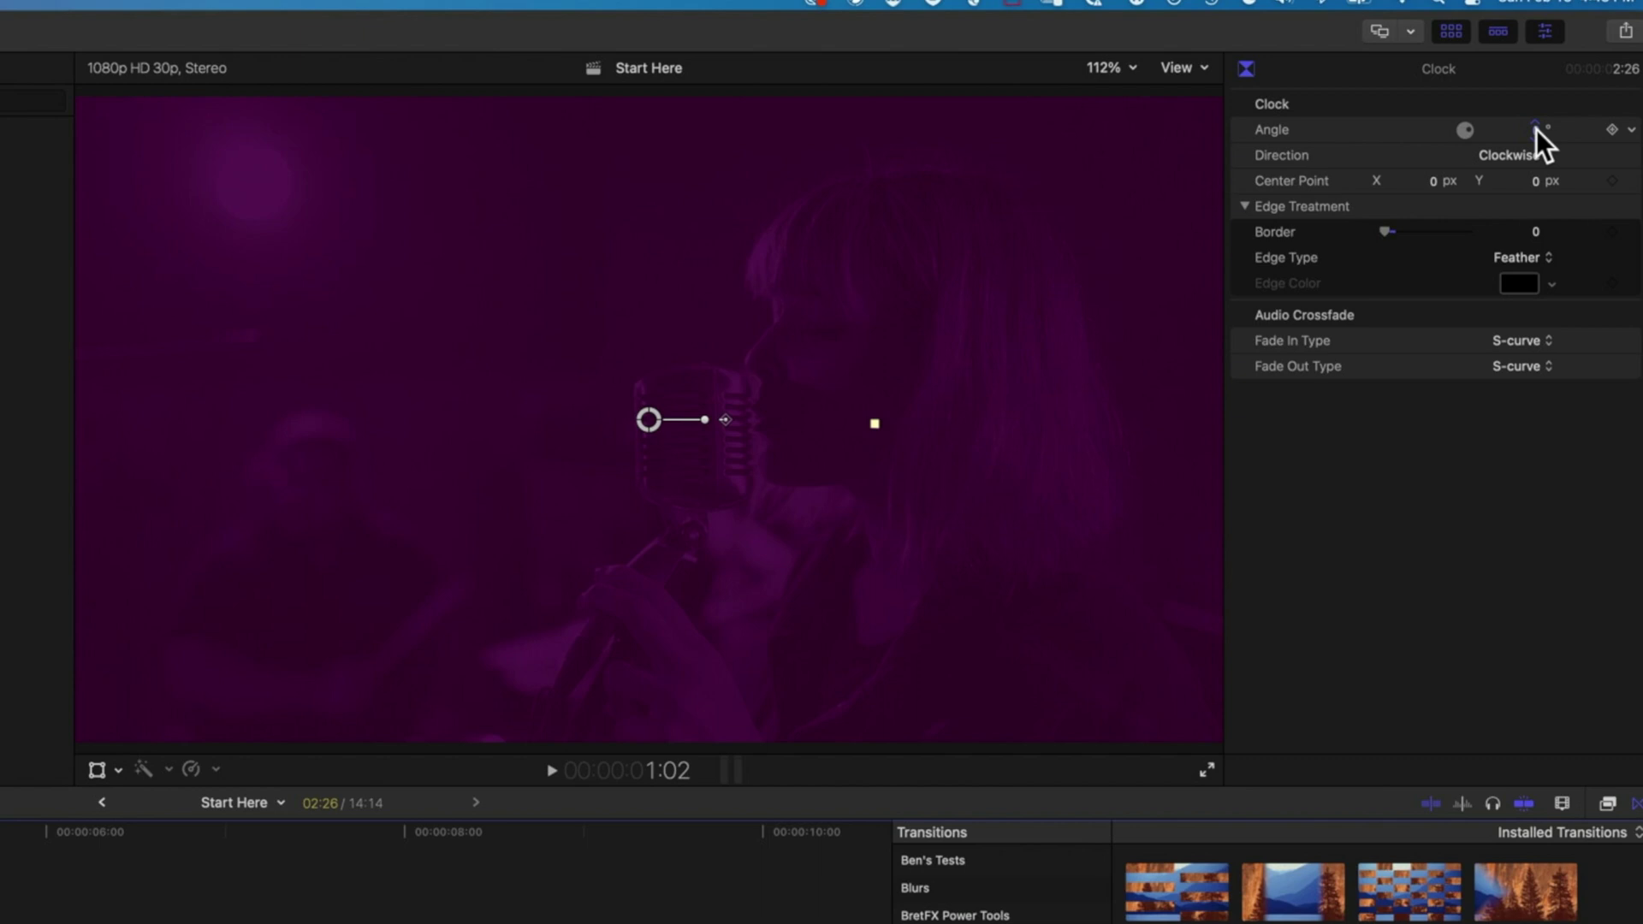
Rotate the wipe's start Angle to about 136° and play back the outline drawing on
left_click_drag(1537, 131, 1541, 113)
left_click_drag(873, 309, 425, 196)
mouse_move(430, 194)
left_mouse_down()
mouse_move(458, 191)
mouse_move(421, 194)
mouse_move(422, 231)
mouse_move(429, 193)
left_mouse_up()
left_click_drag(1521, 129, 1522, 129)
left_click_drag(1397, 202, 1397, 202)
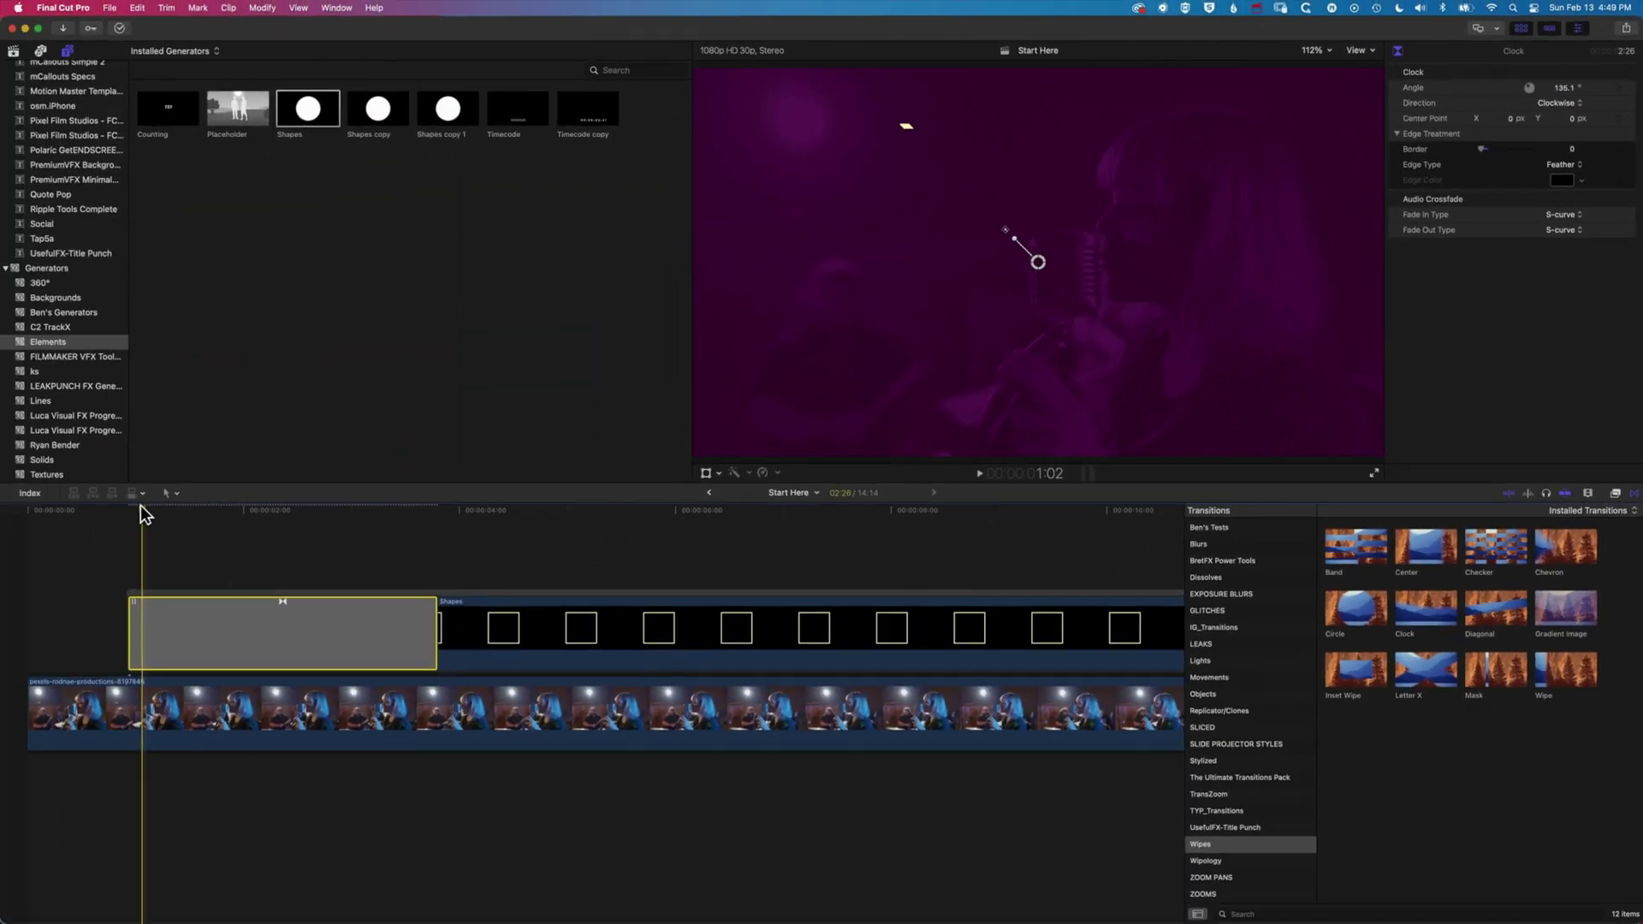
left_click_drag(141, 507, 130, 507)
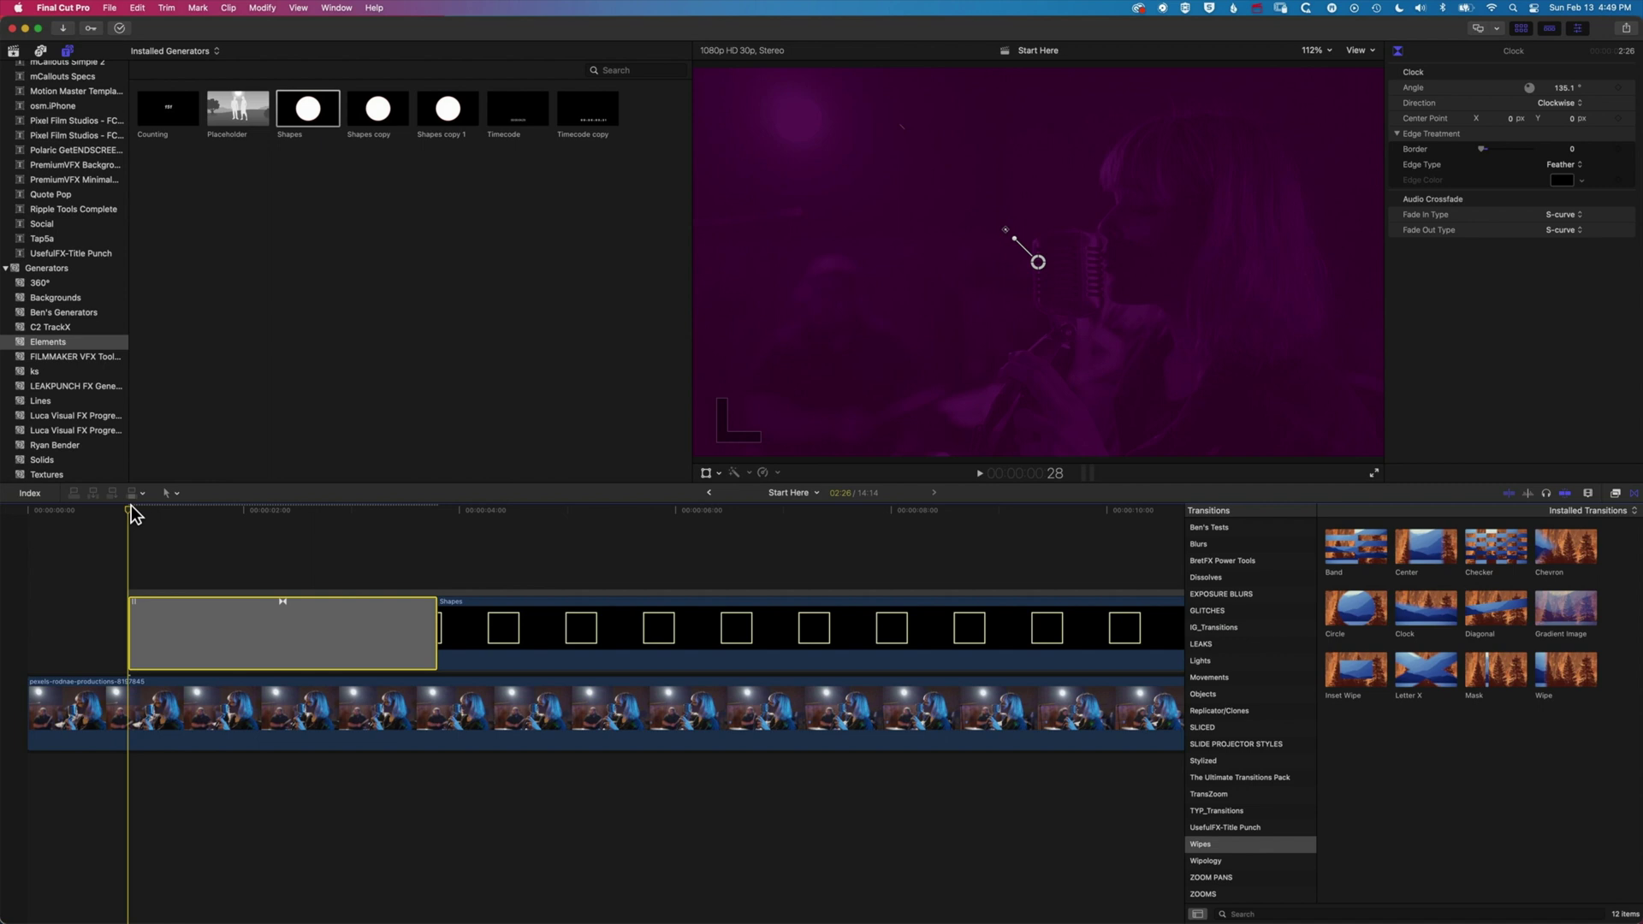
key("space")
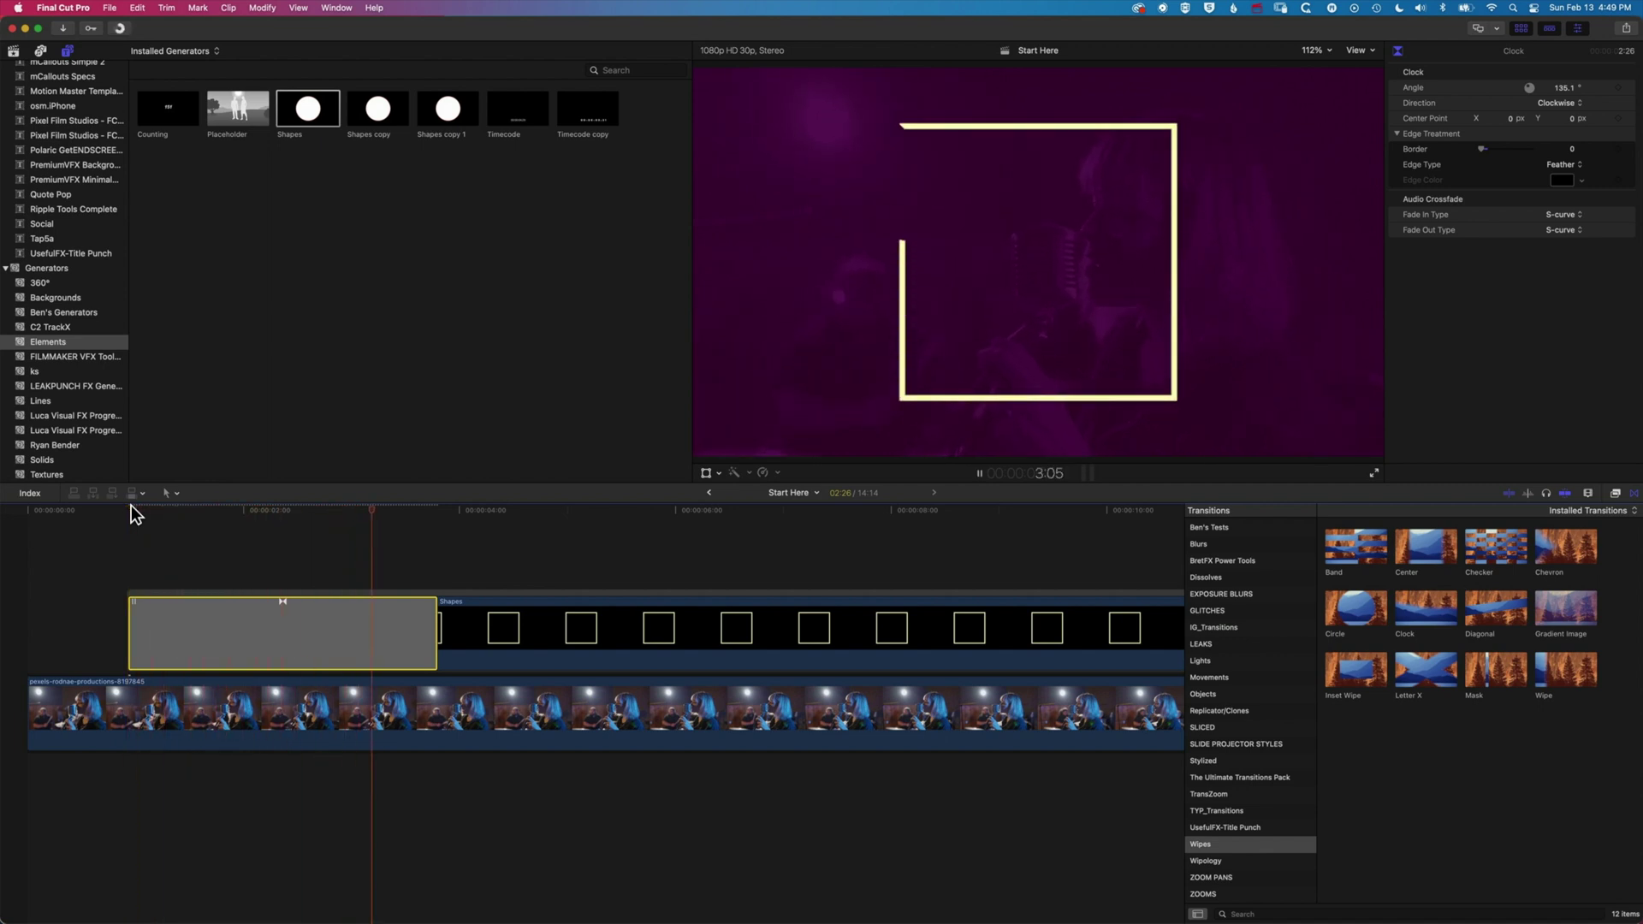
key("space")
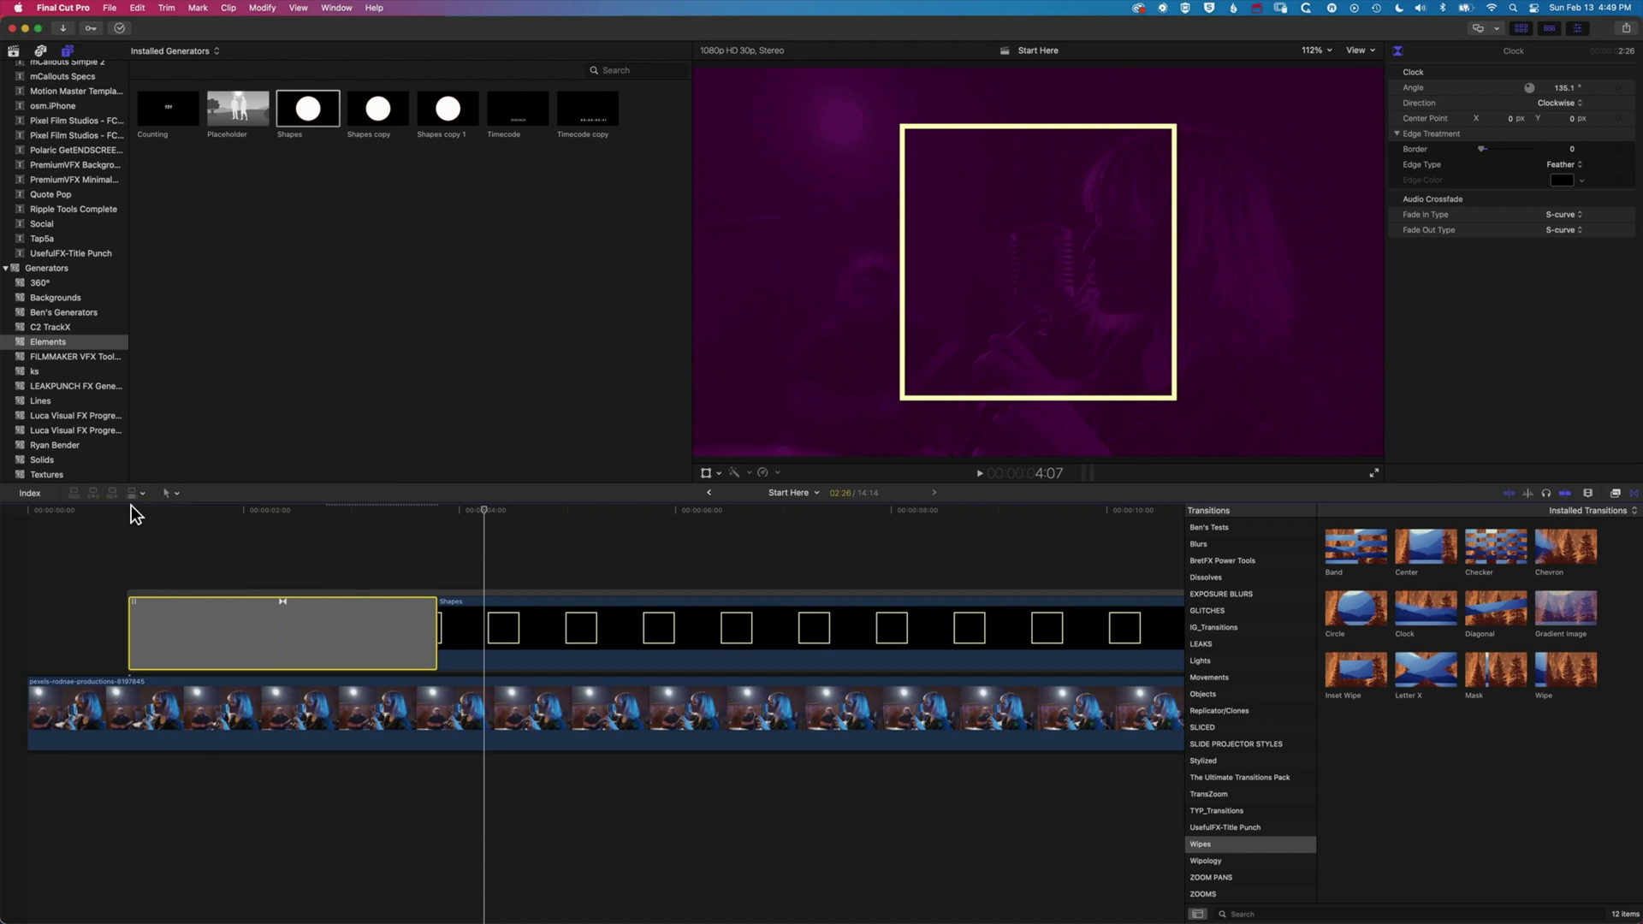
Duplicate the square-outline storyline above the original and select the copy's Clock wipe
left_click(320, 592)
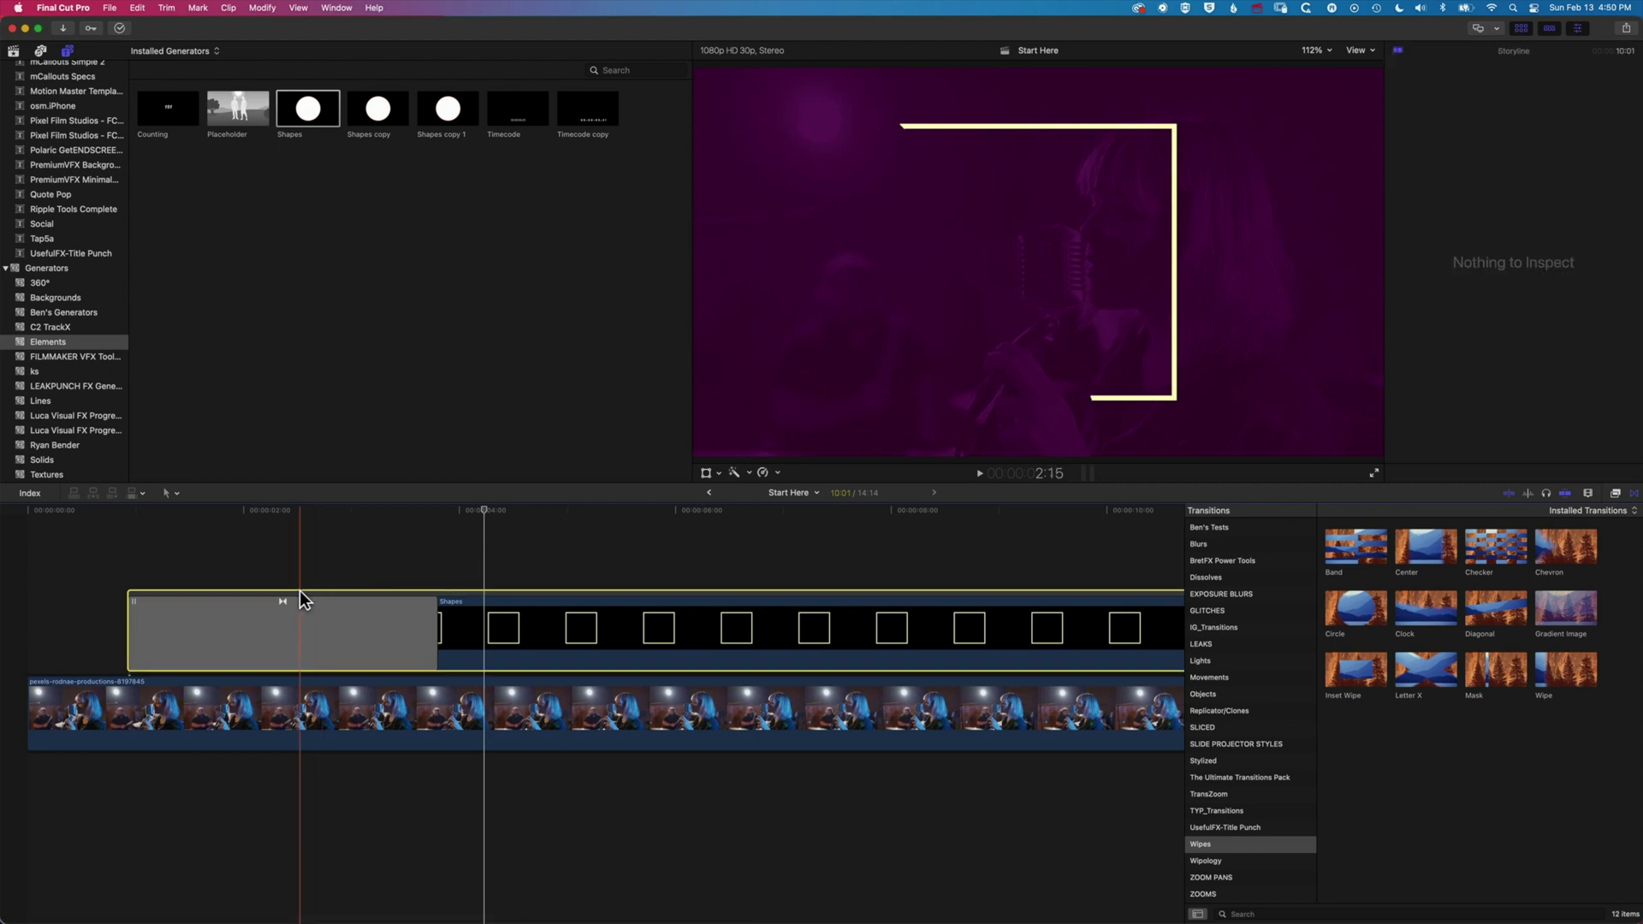
mouse_move(300, 588)
left_mouse_down()
mouse_move(300, 484)
mouse_move(296, 573)
left_mouse_up()
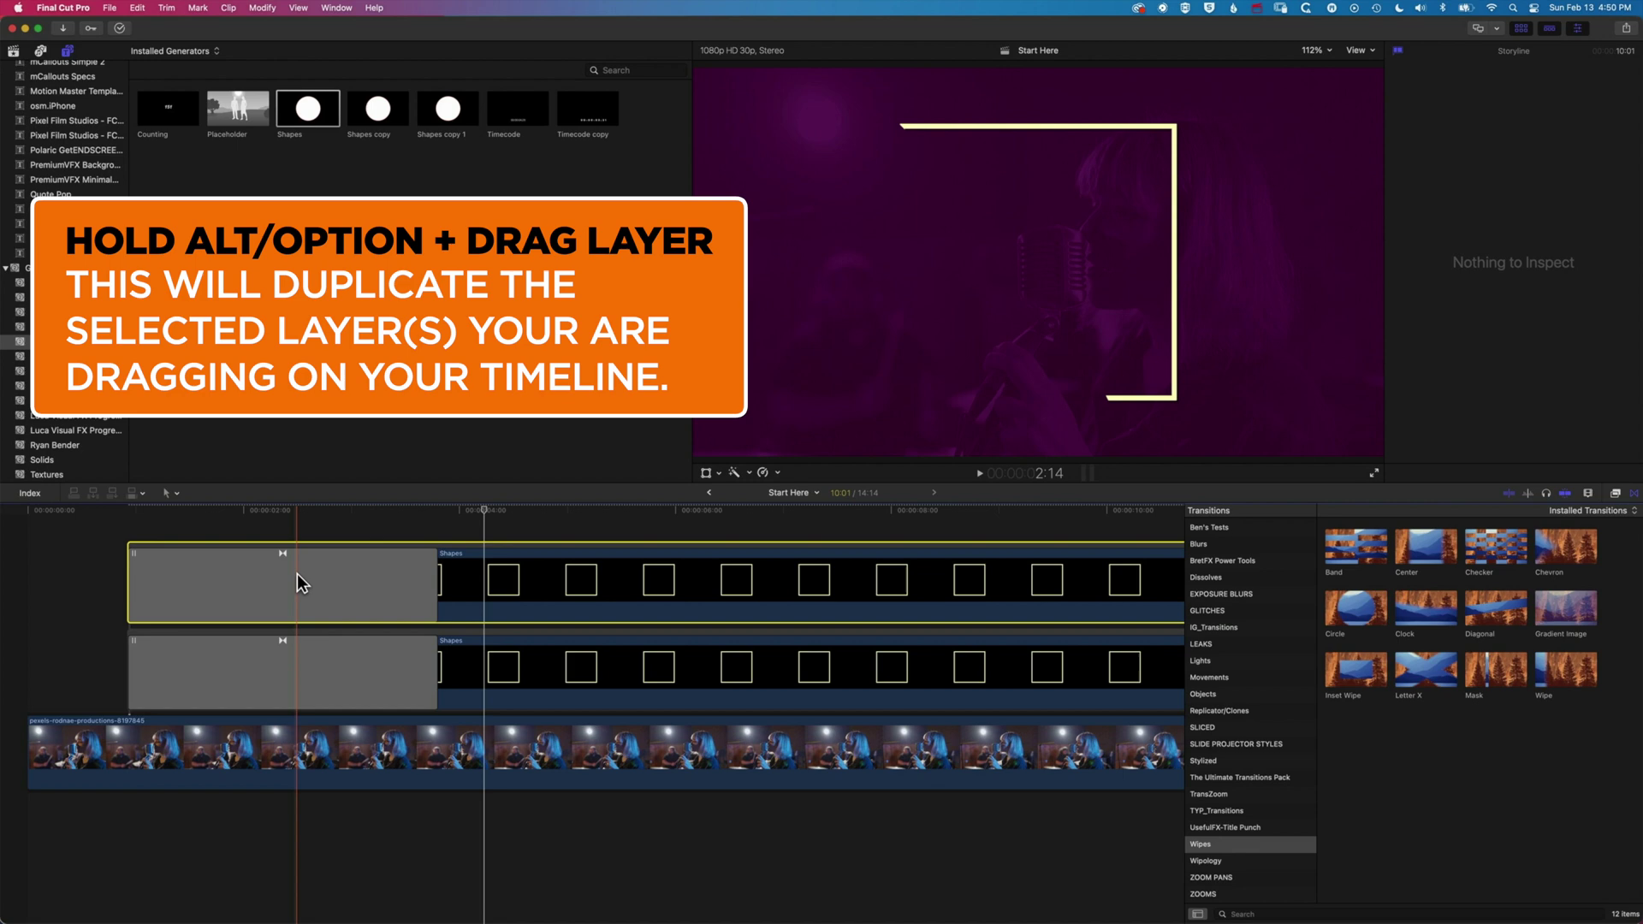
left_click(301, 576)
left_click(283, 510)
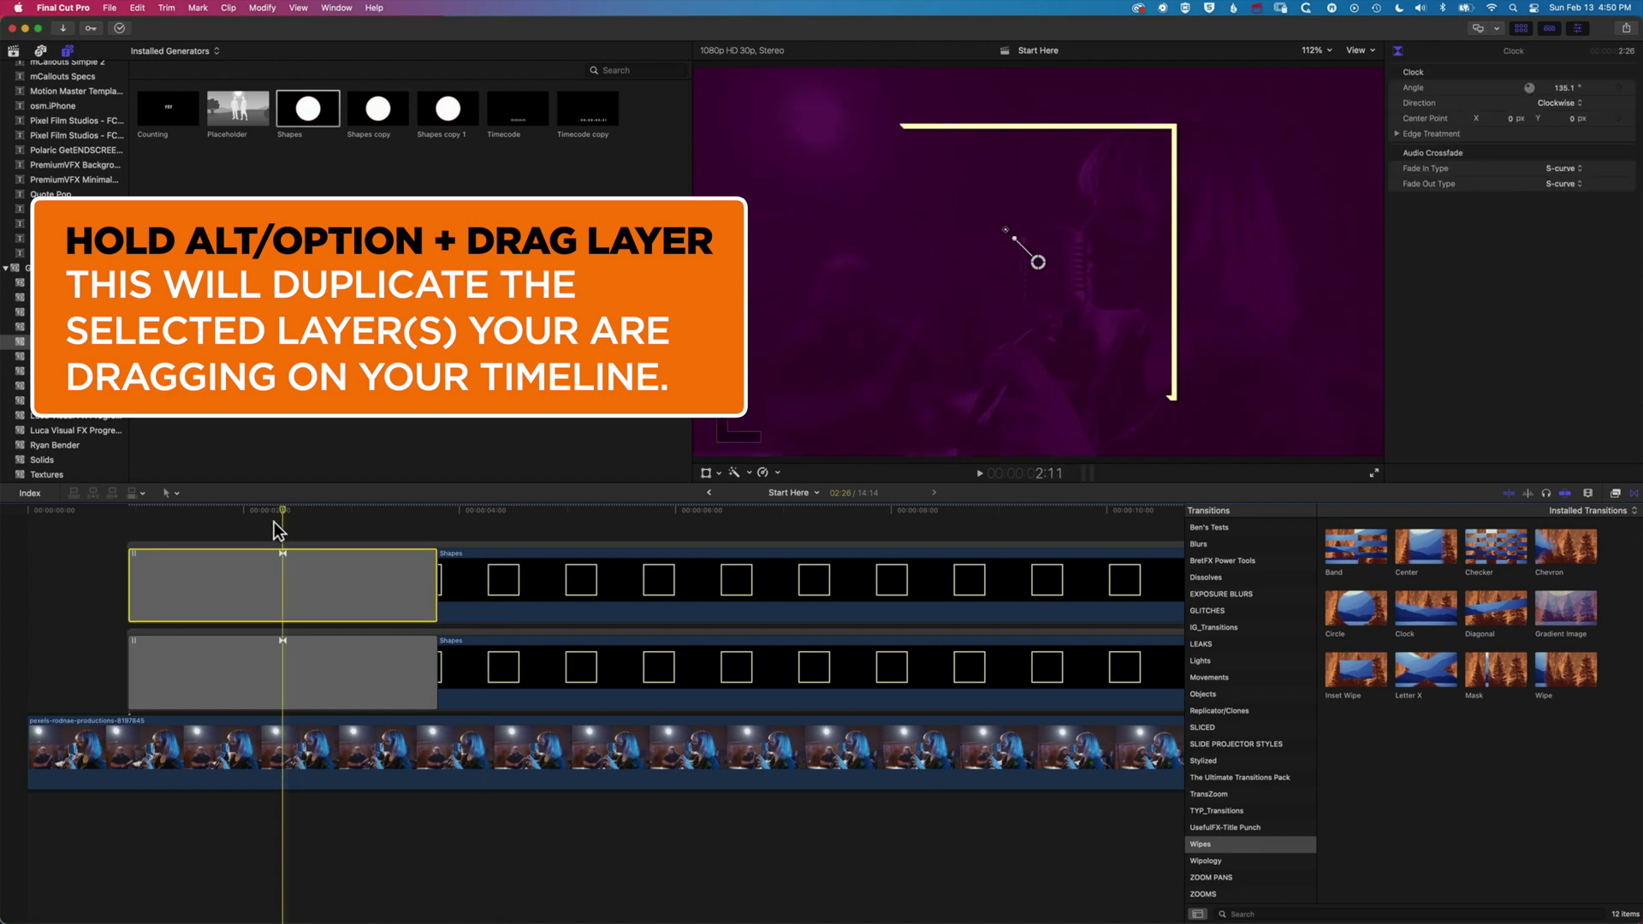
left_click_drag(277, 508, 132, 521)
key("space")
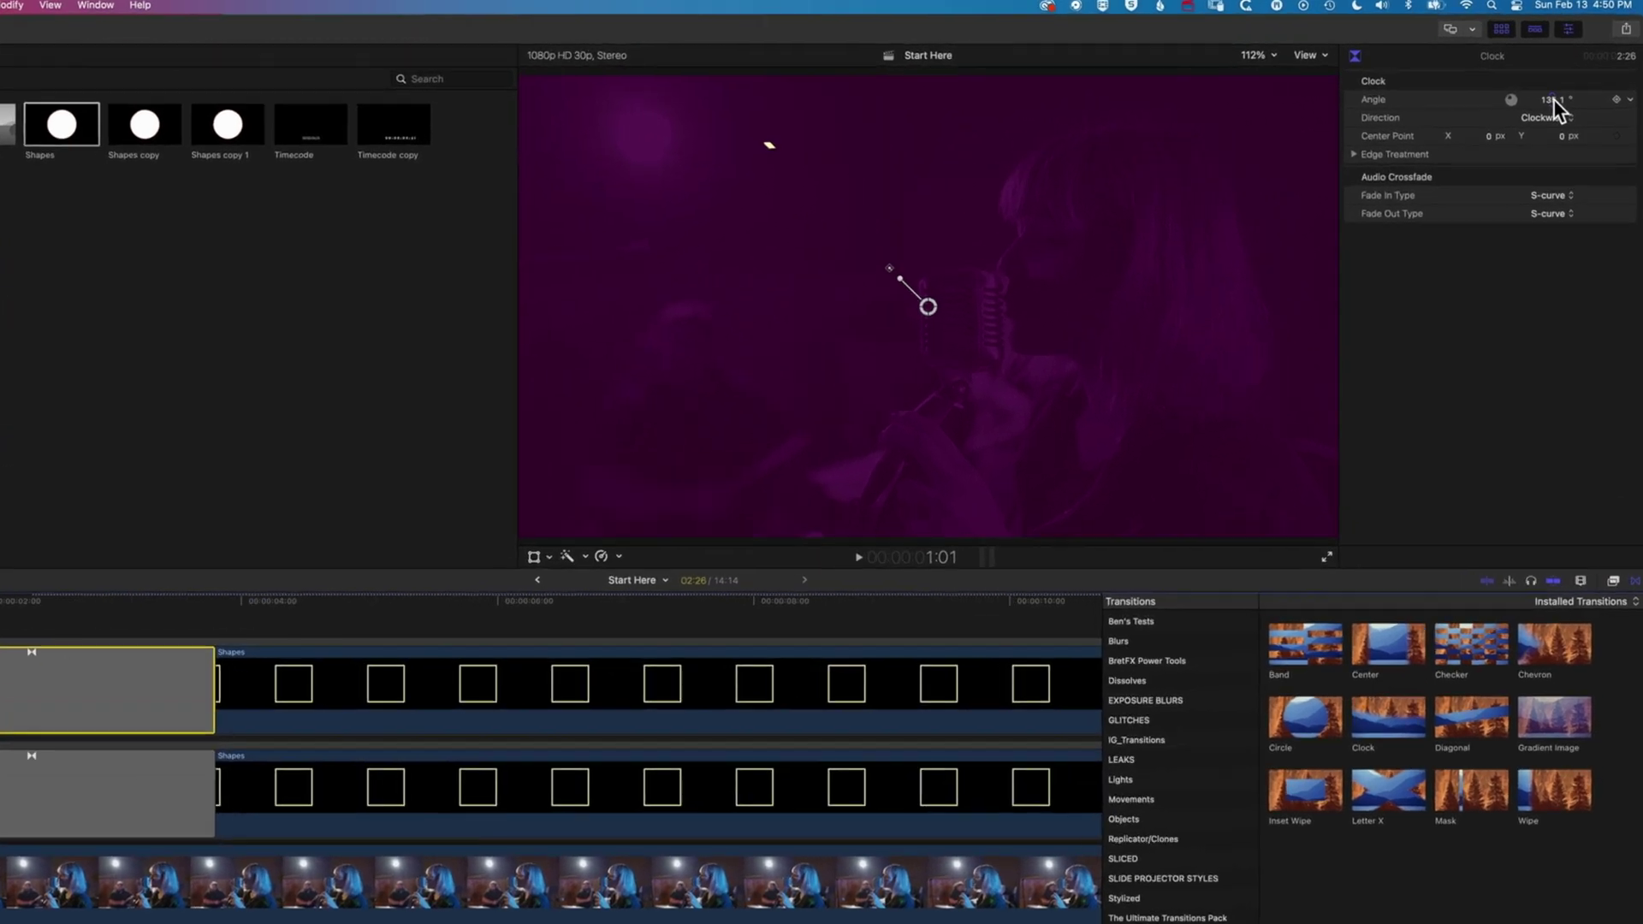
Set the copy's wipe Angle to 315.2° and preview both wipes drawing the square
left_click_drag(1562, 87, 1566, 86)
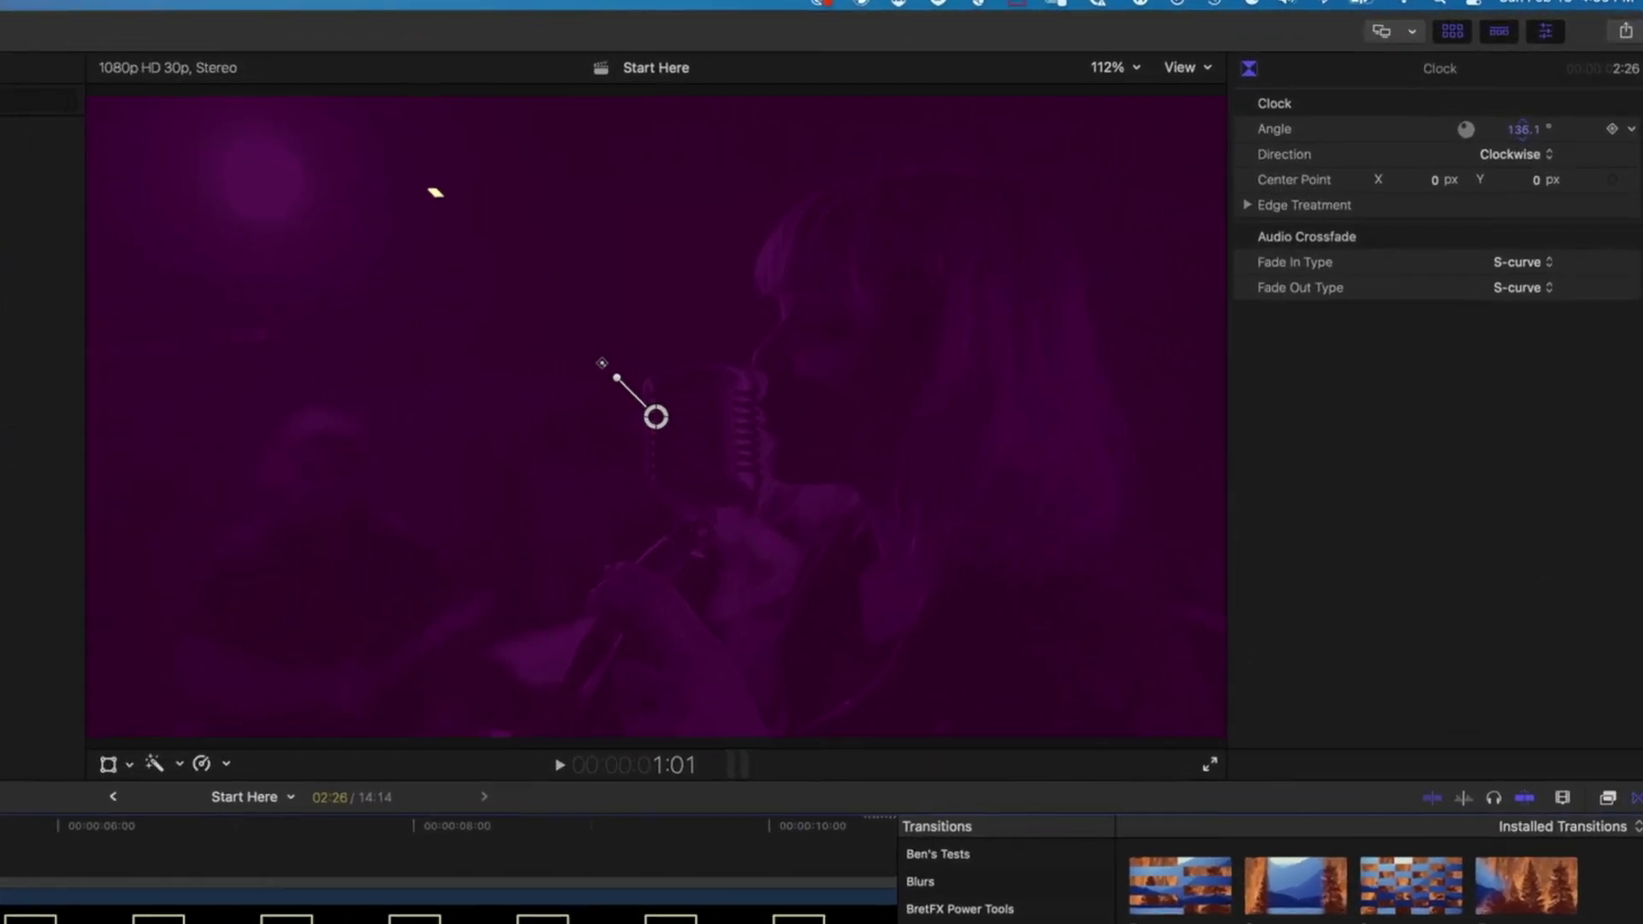
left_click_drag(436, 193, 870, 645)
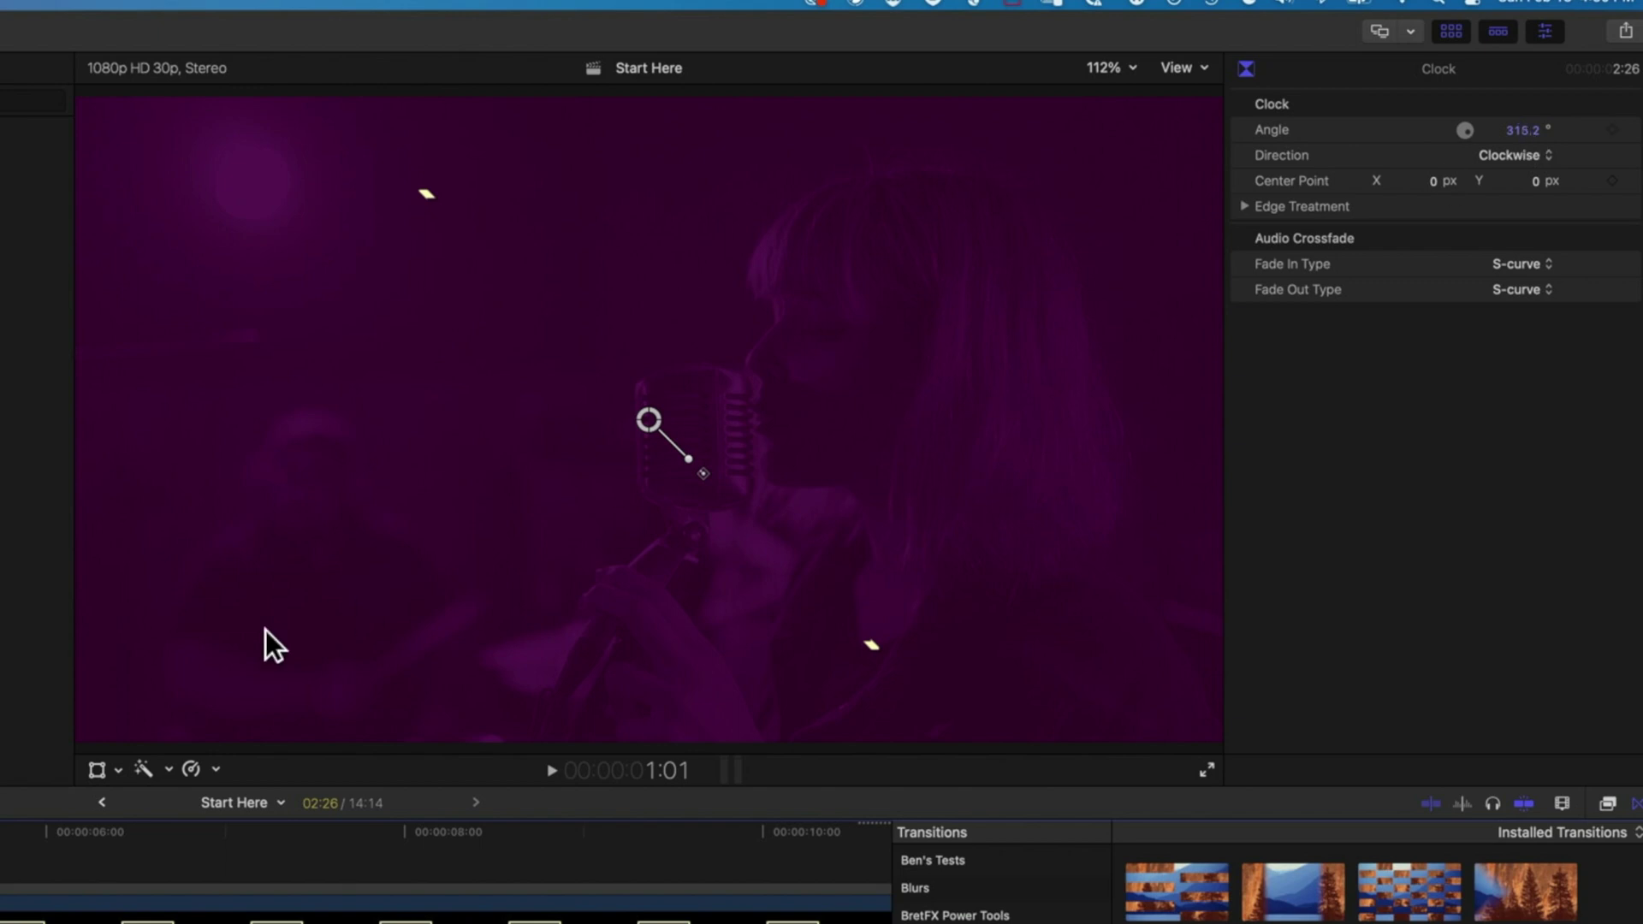
key("Left")
key("Left")
key("Left")
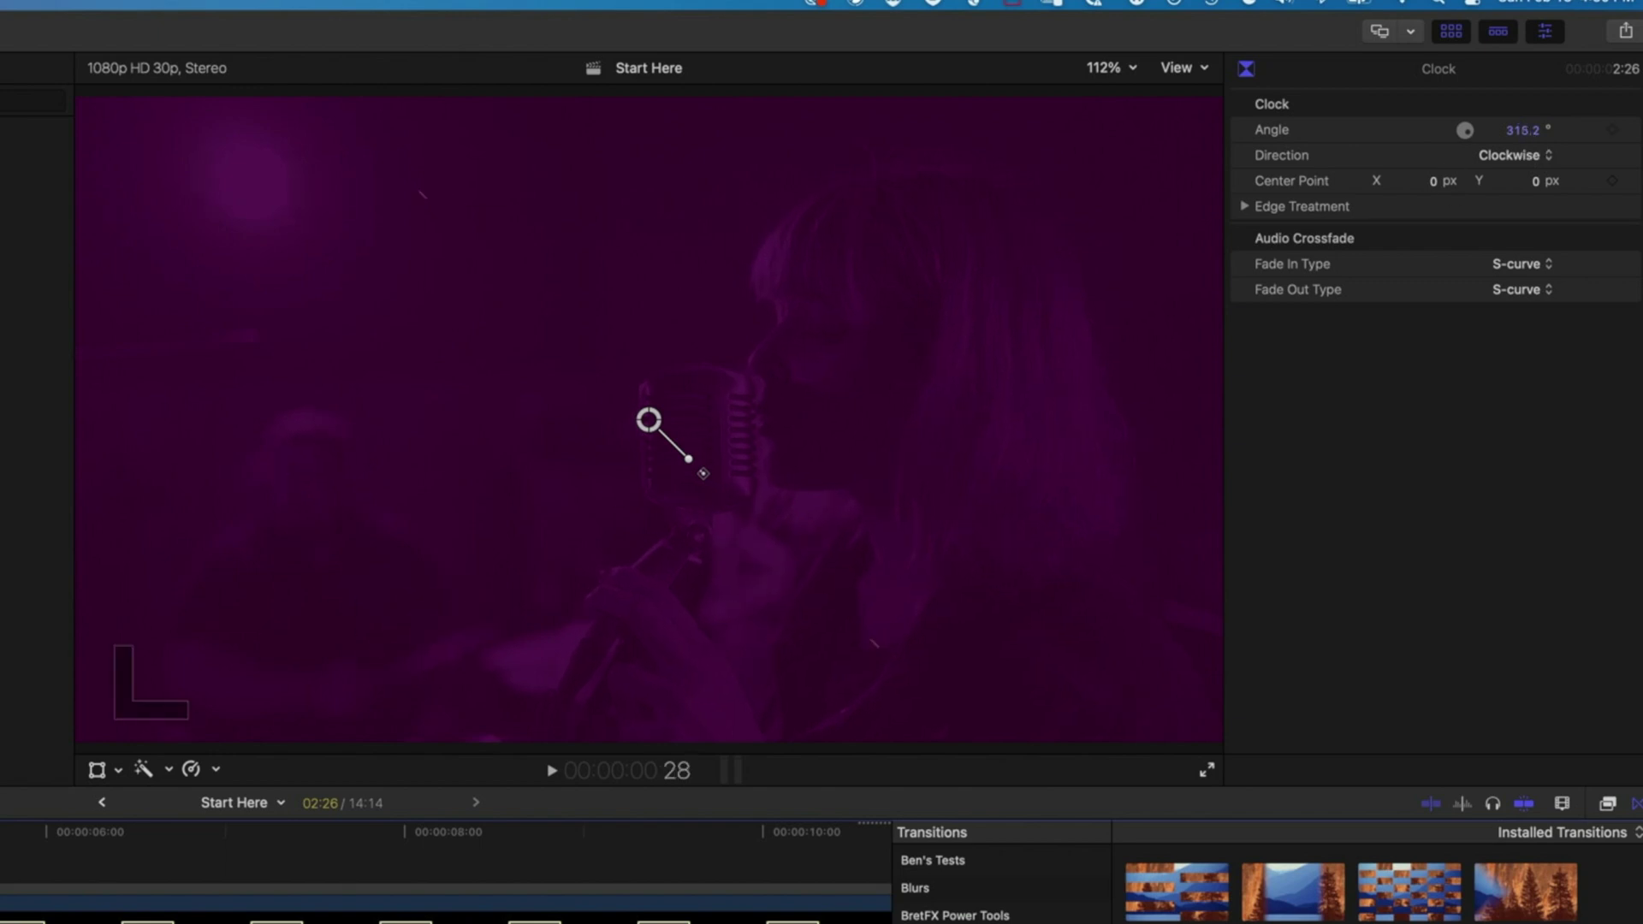
key("space")
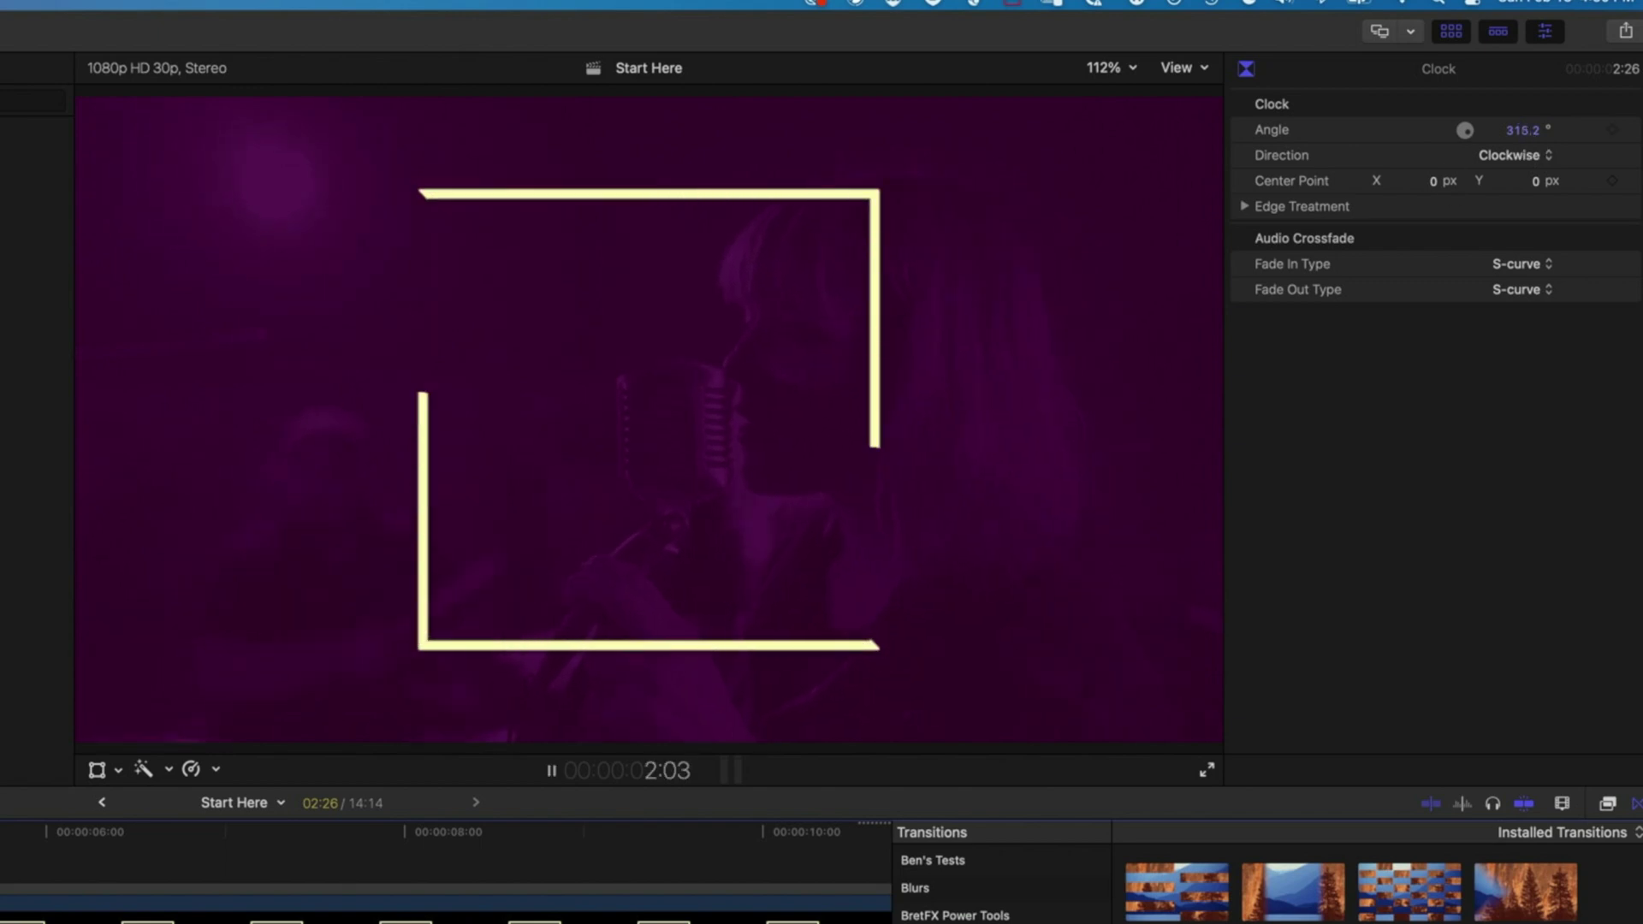
key("space")
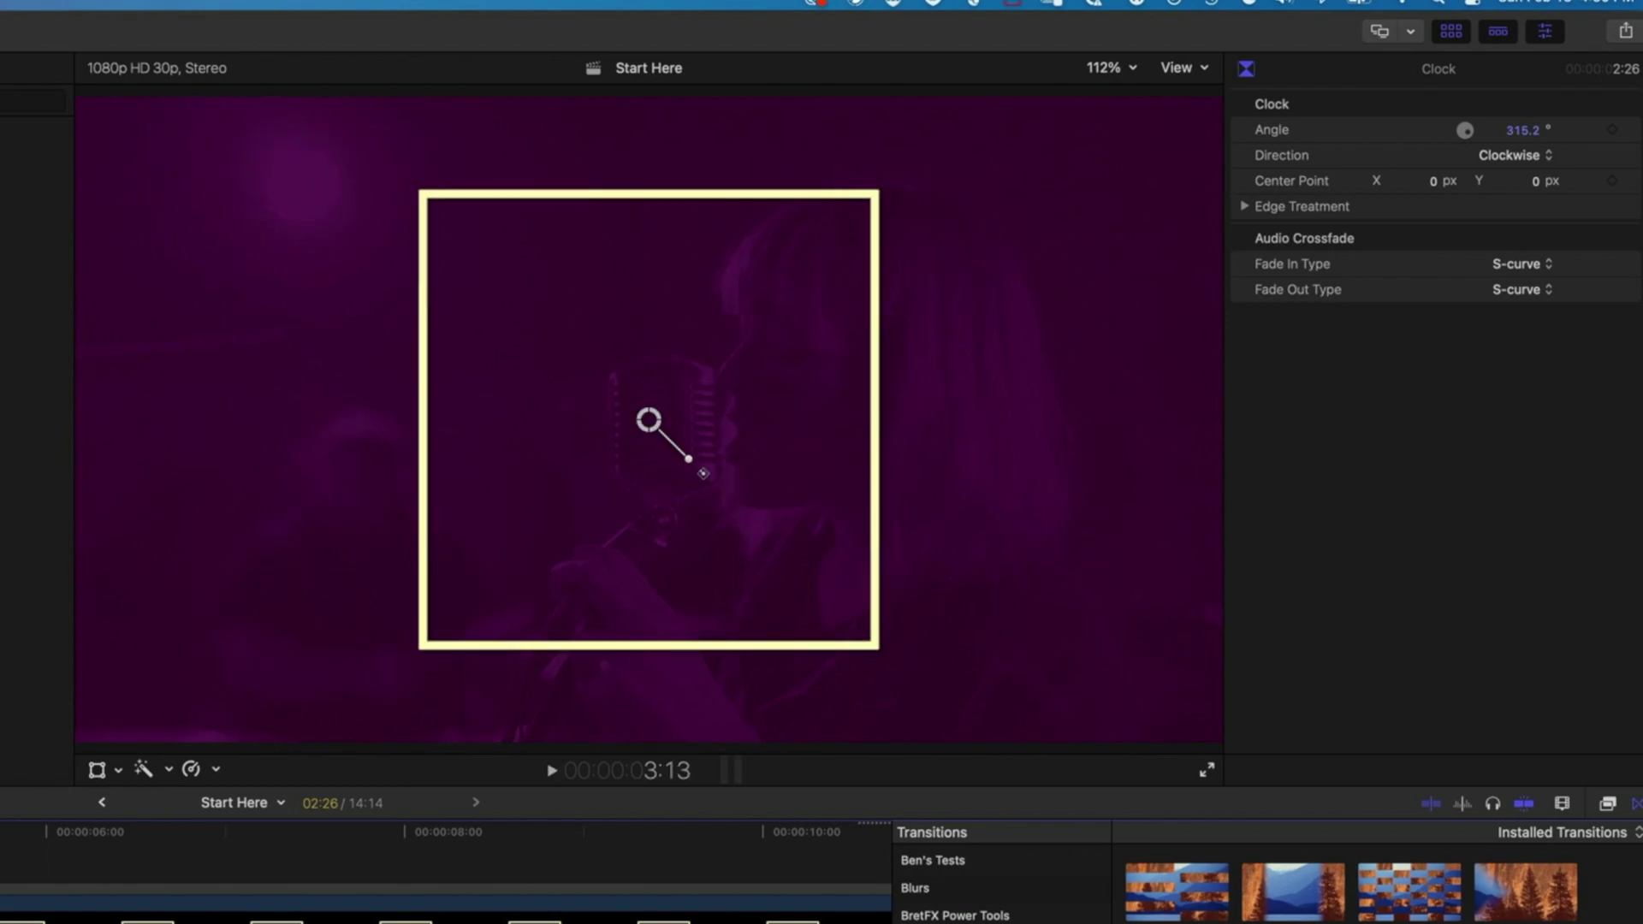
key("Up")
key("super+shift+a")
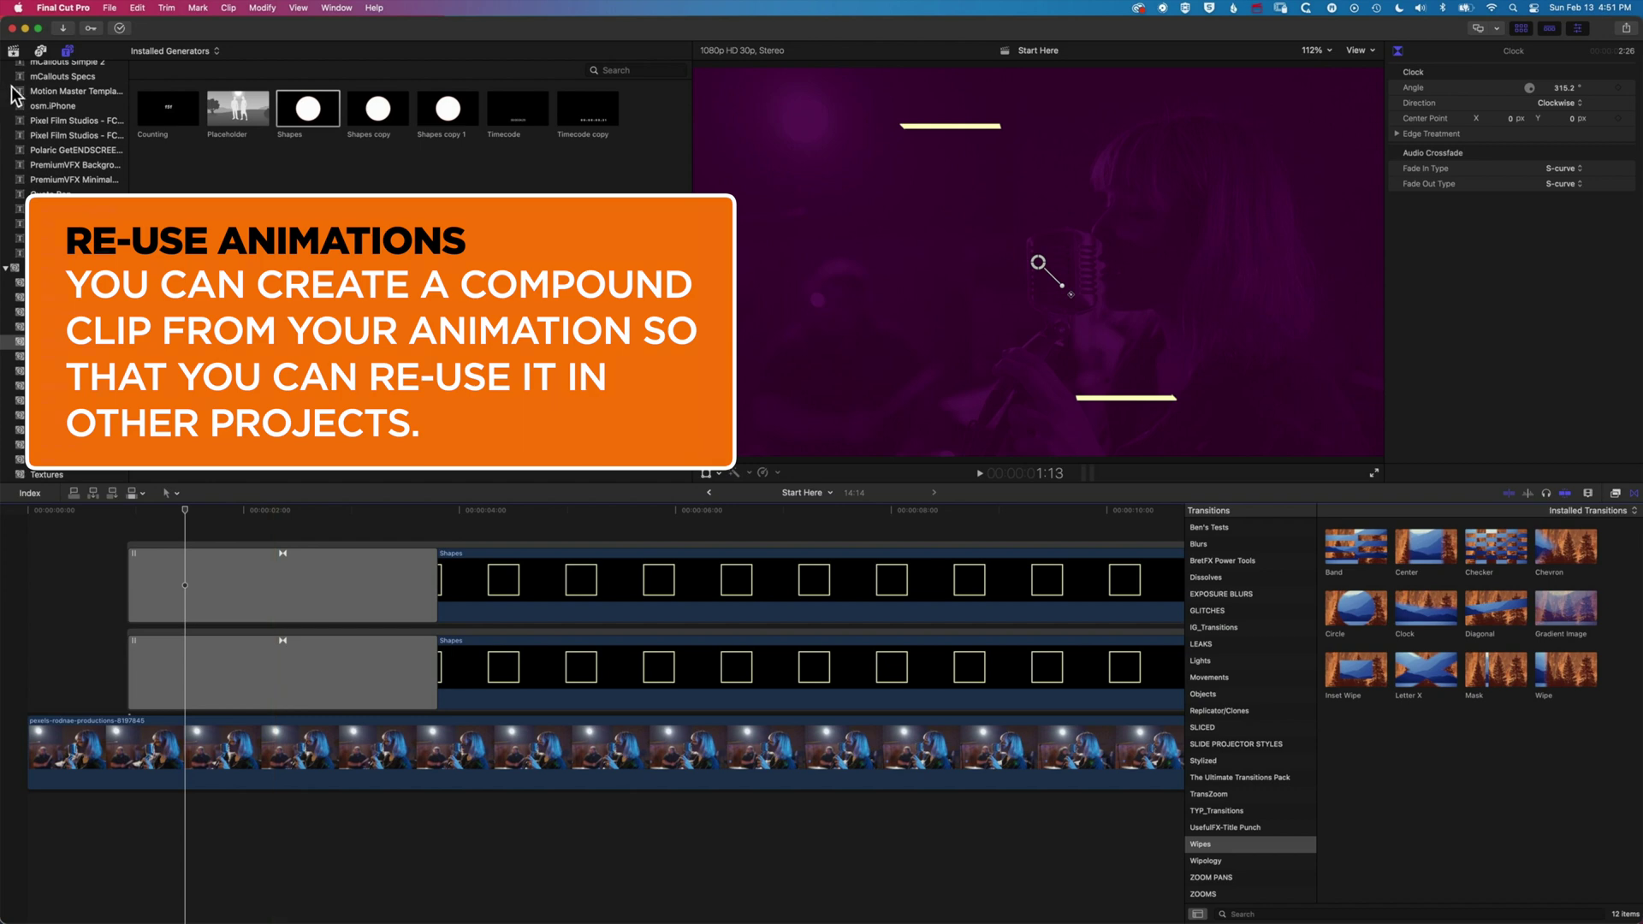
Select both square-outline storylines and make them a compound clip named 'Animated Square'
left_click(13, 51)
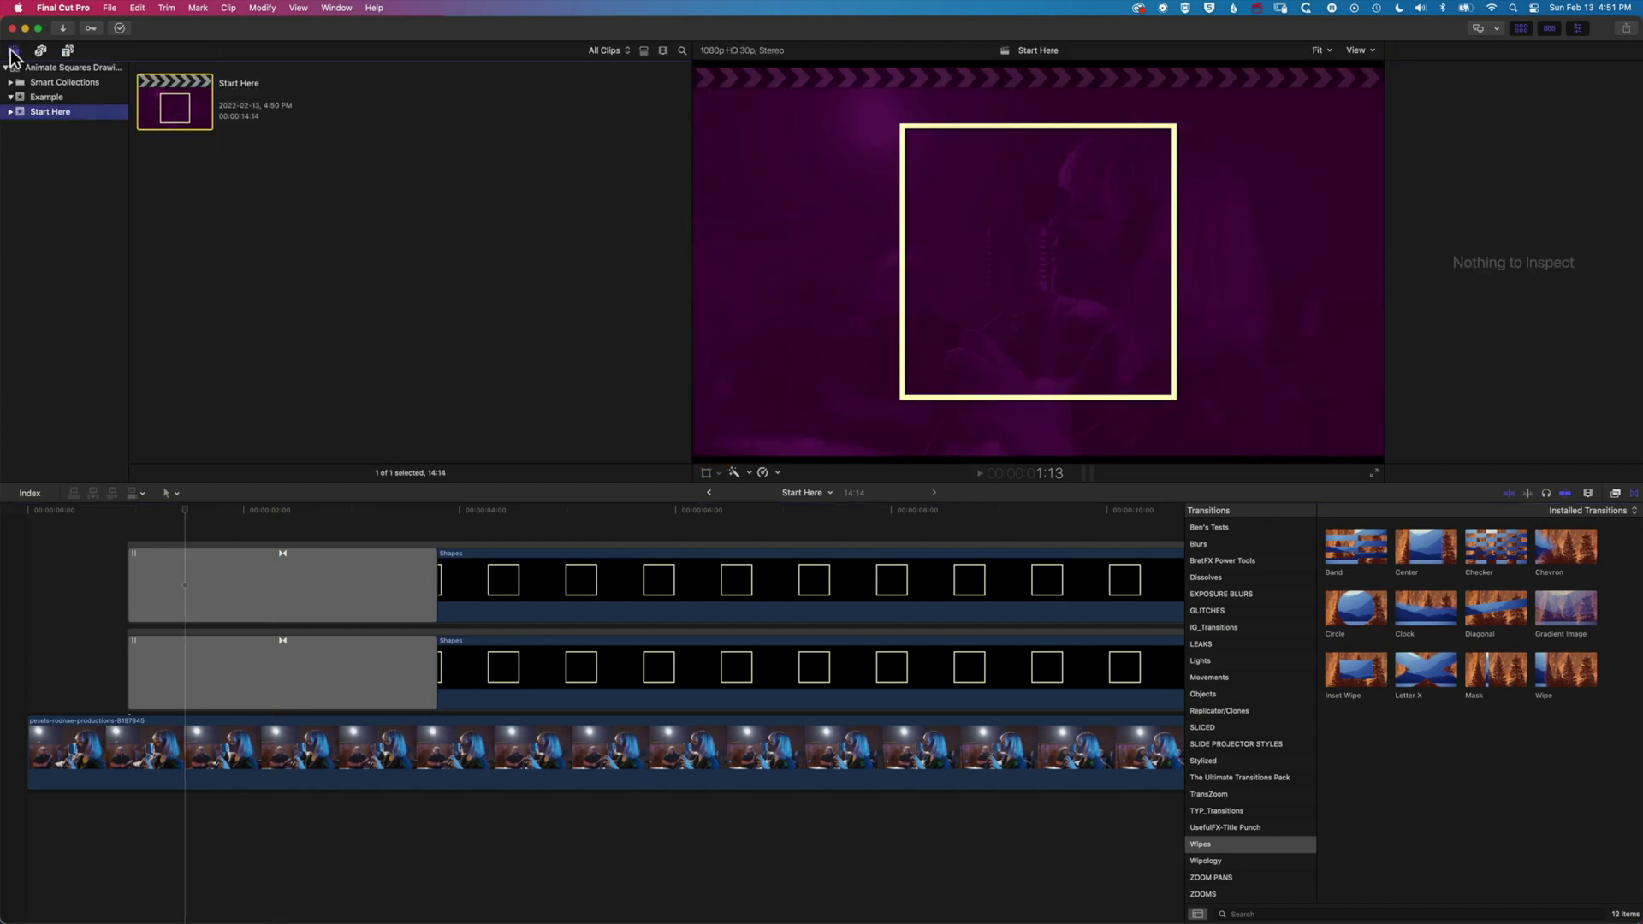
left_click(177, 531)
left_click(178, 542)
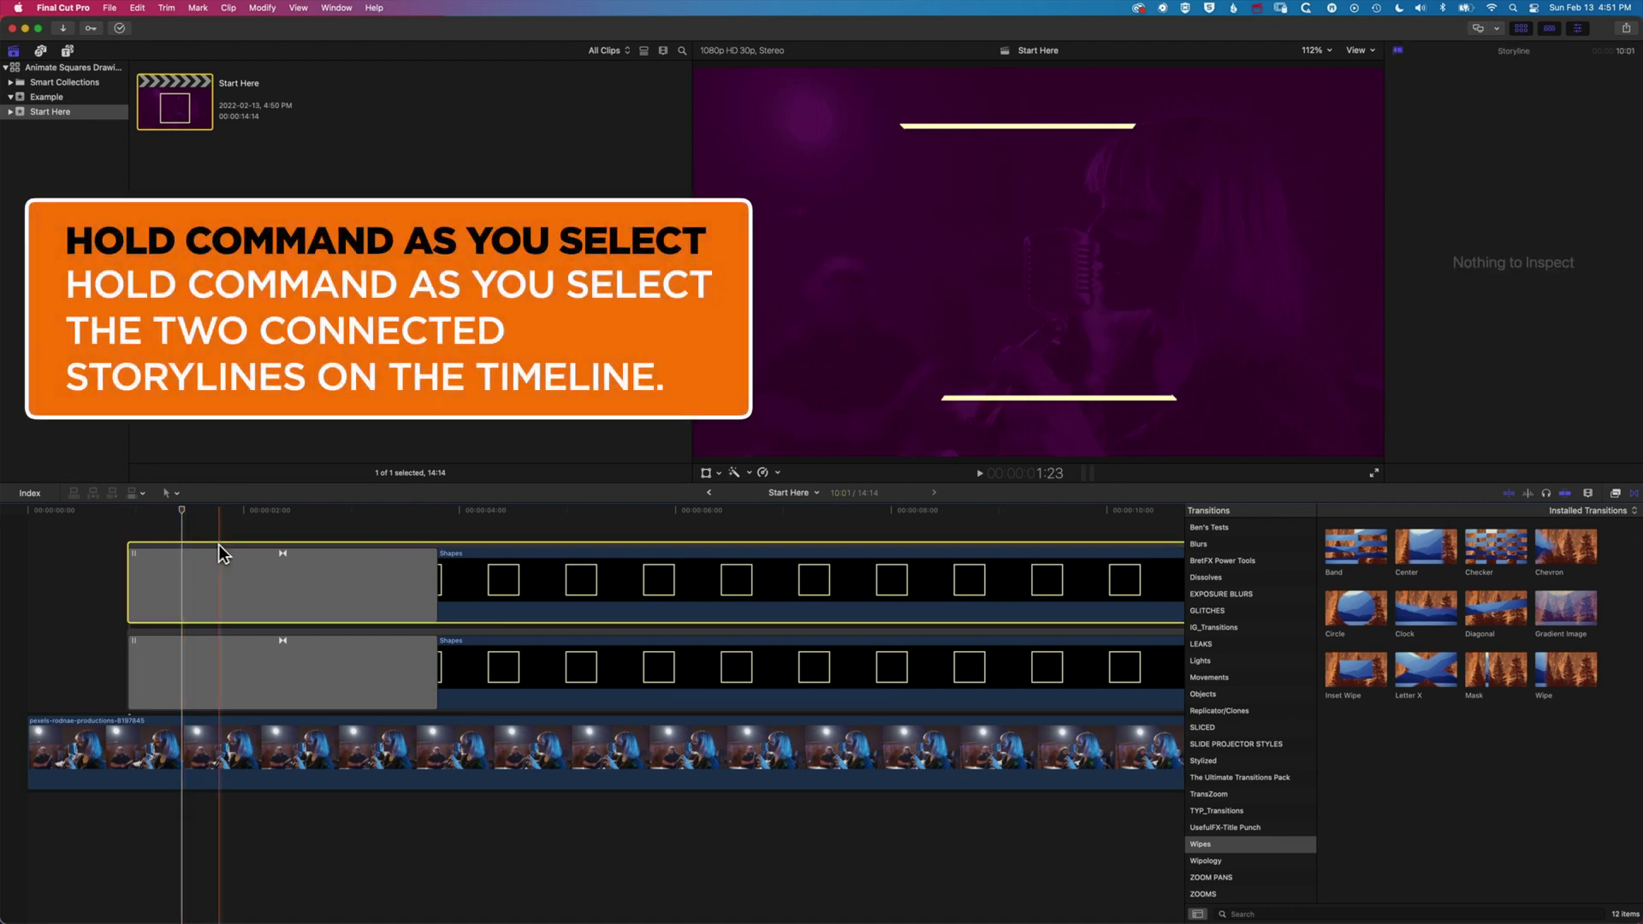
left_click(223, 632, "super")
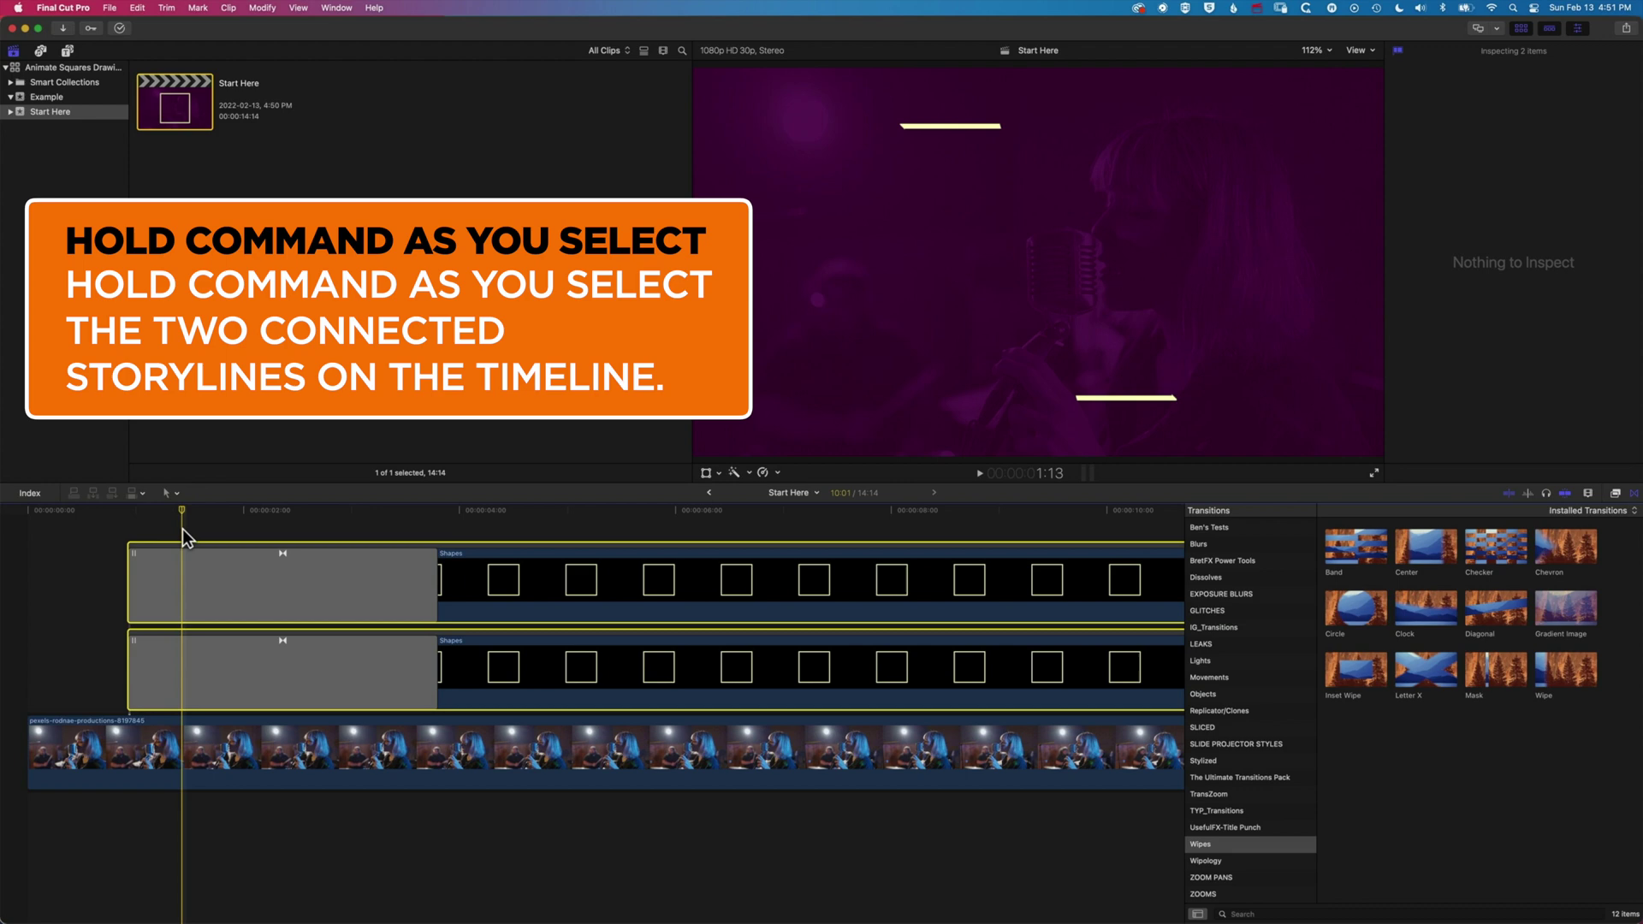
left_click(110, 7)
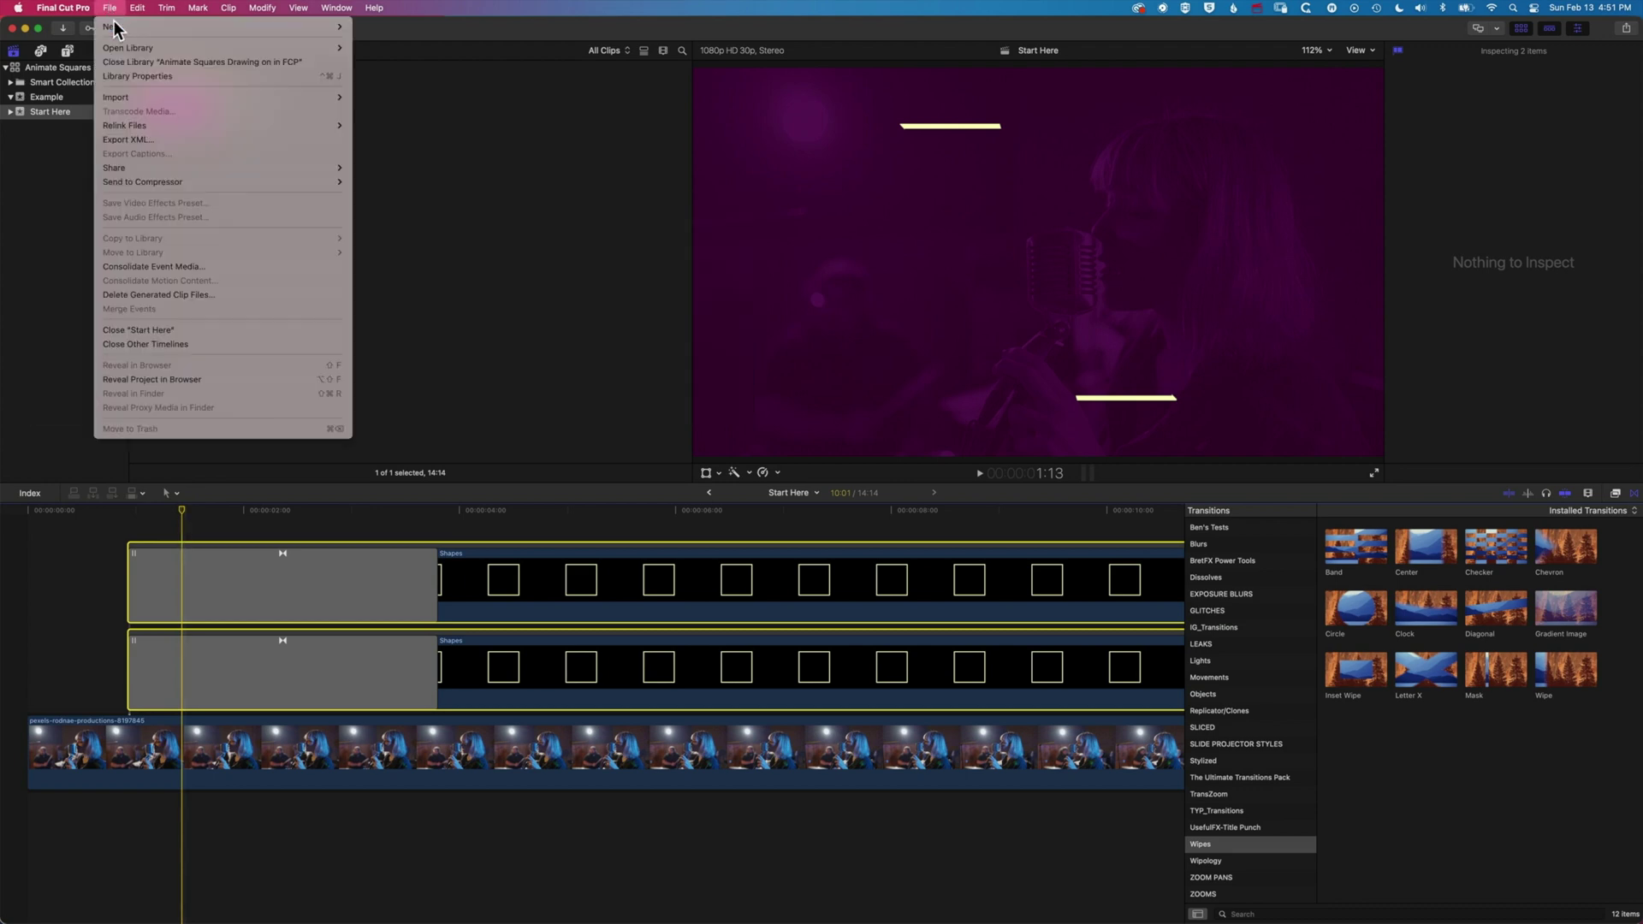
mouse_move(114, 28)
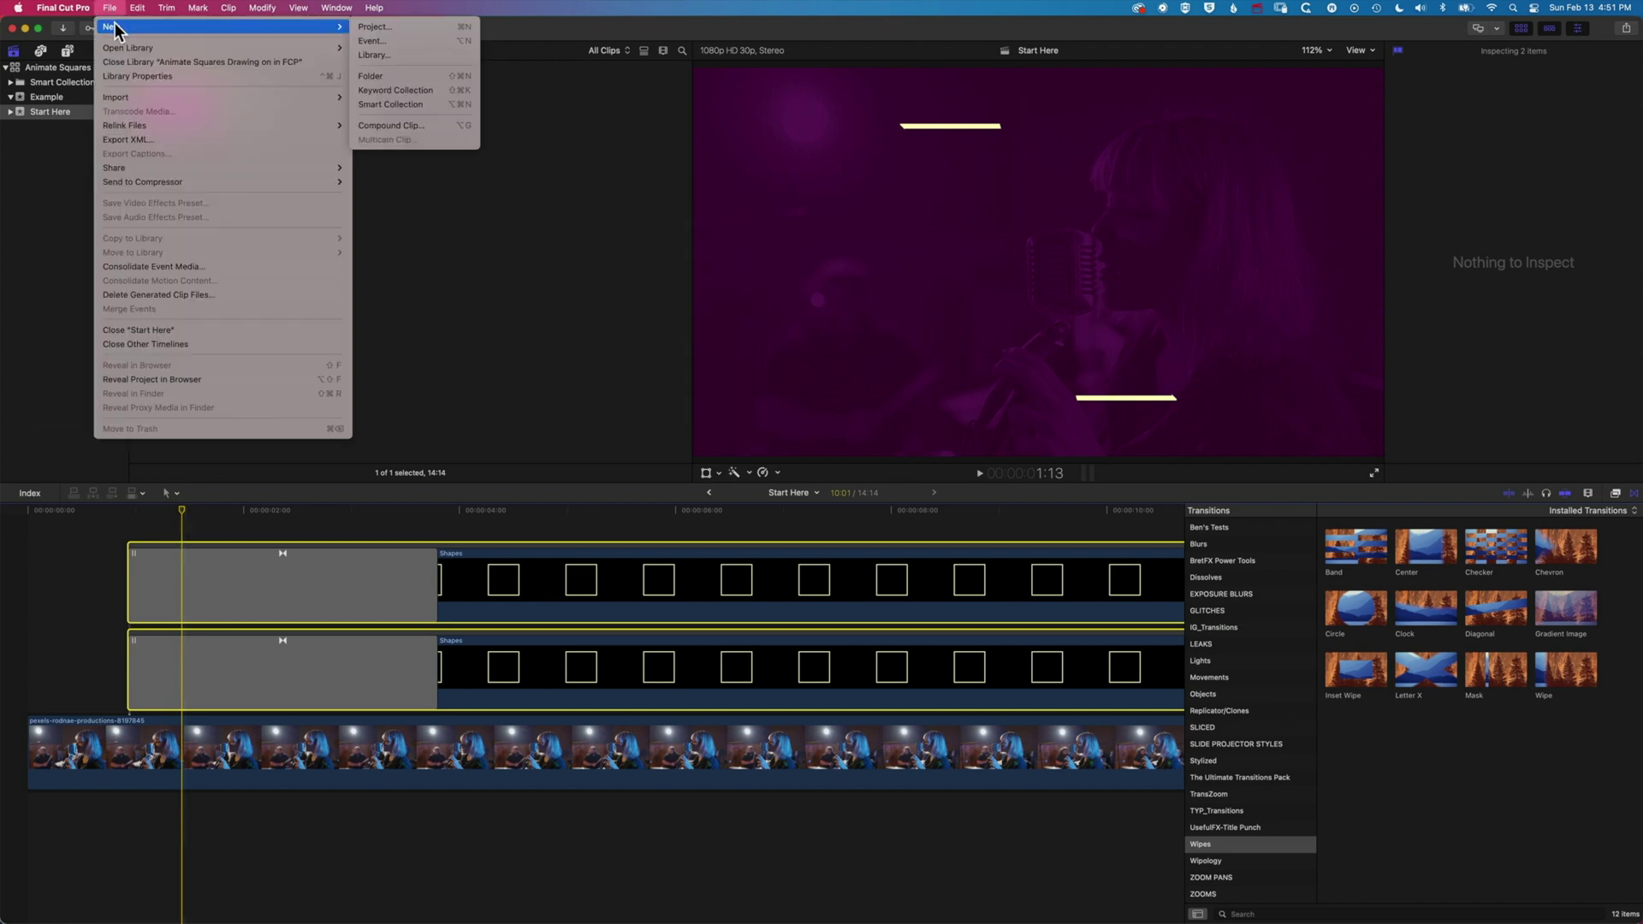
left_click(388, 125)
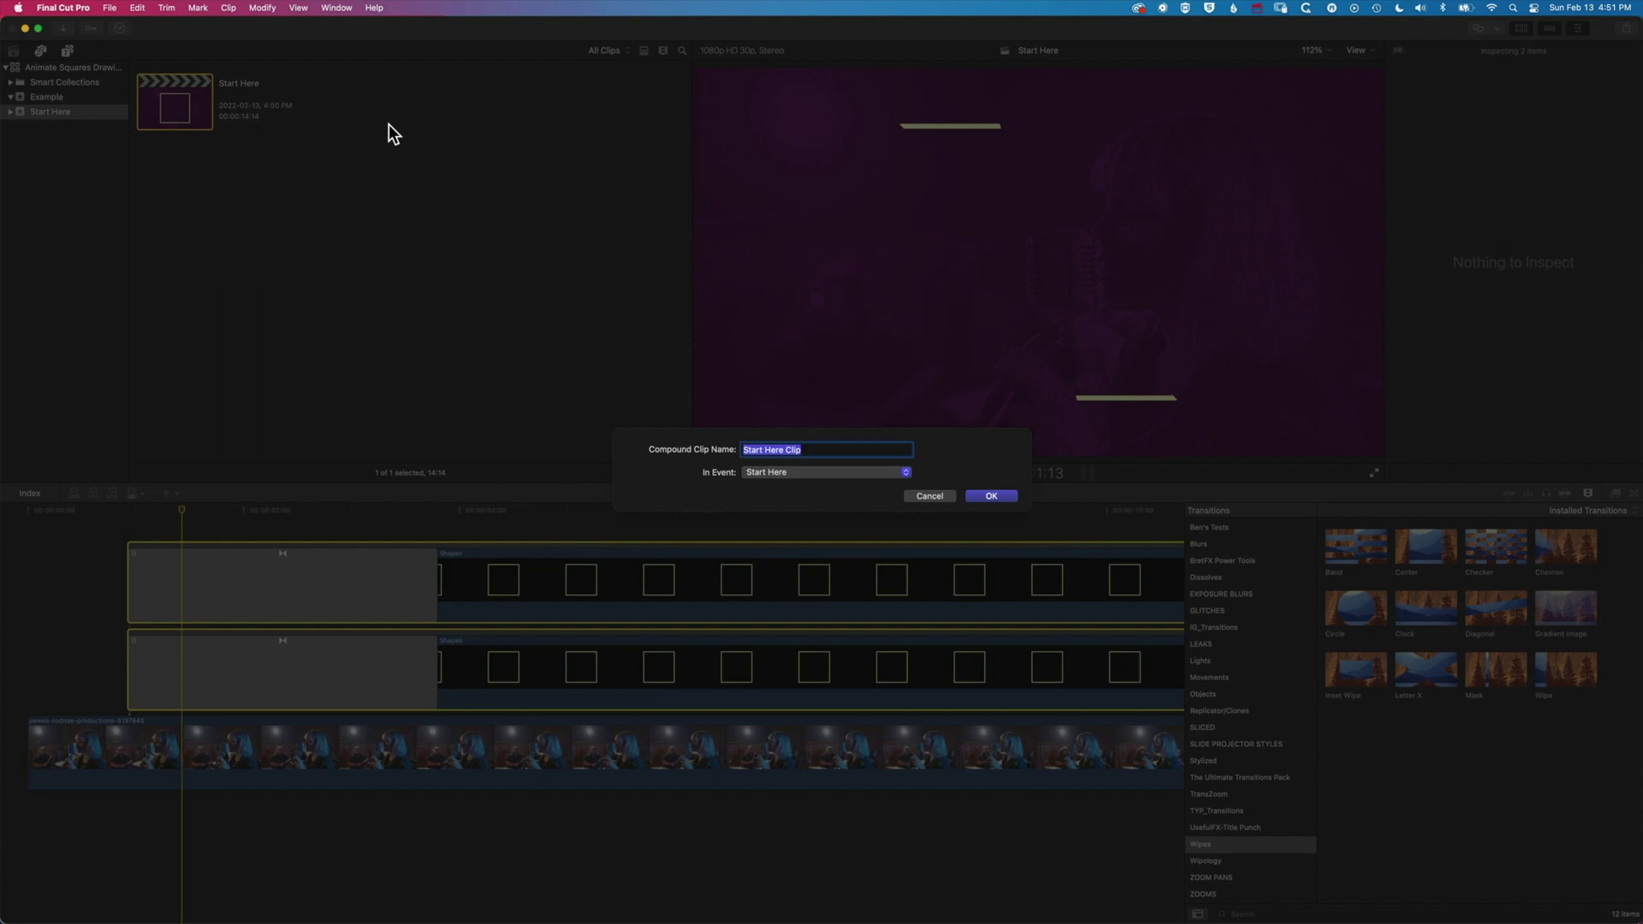
type("Animated Square")
left_click(993, 496)
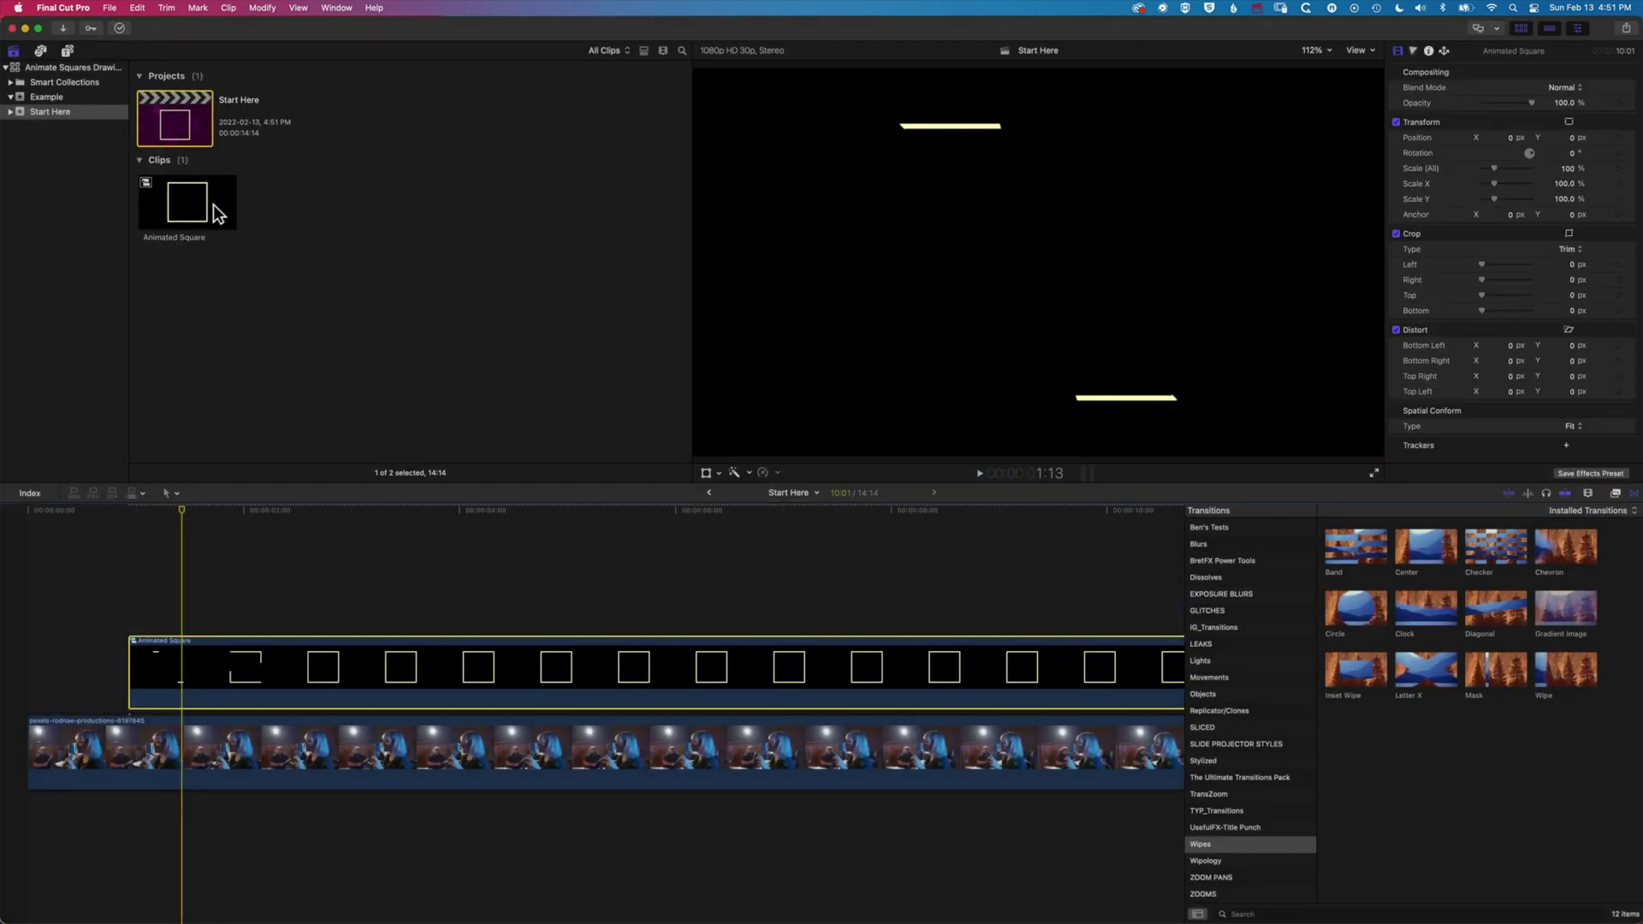
left_click(189, 207)
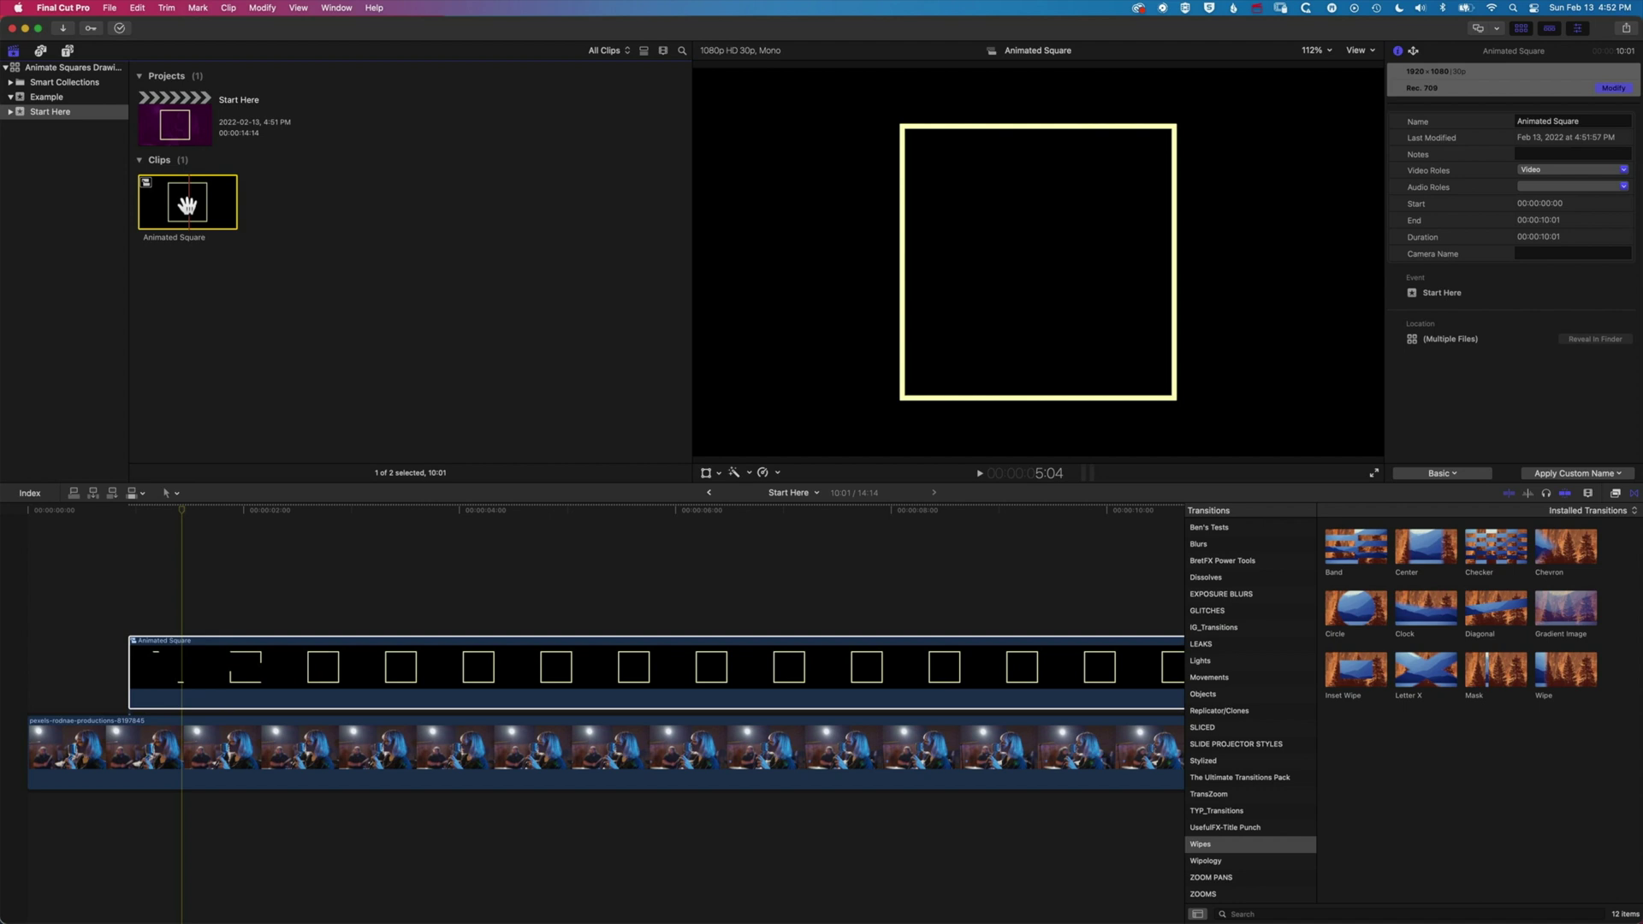
Shorten the Animated Square clip in the Start Here timeline and shift it slightly later
left_click(183, 509)
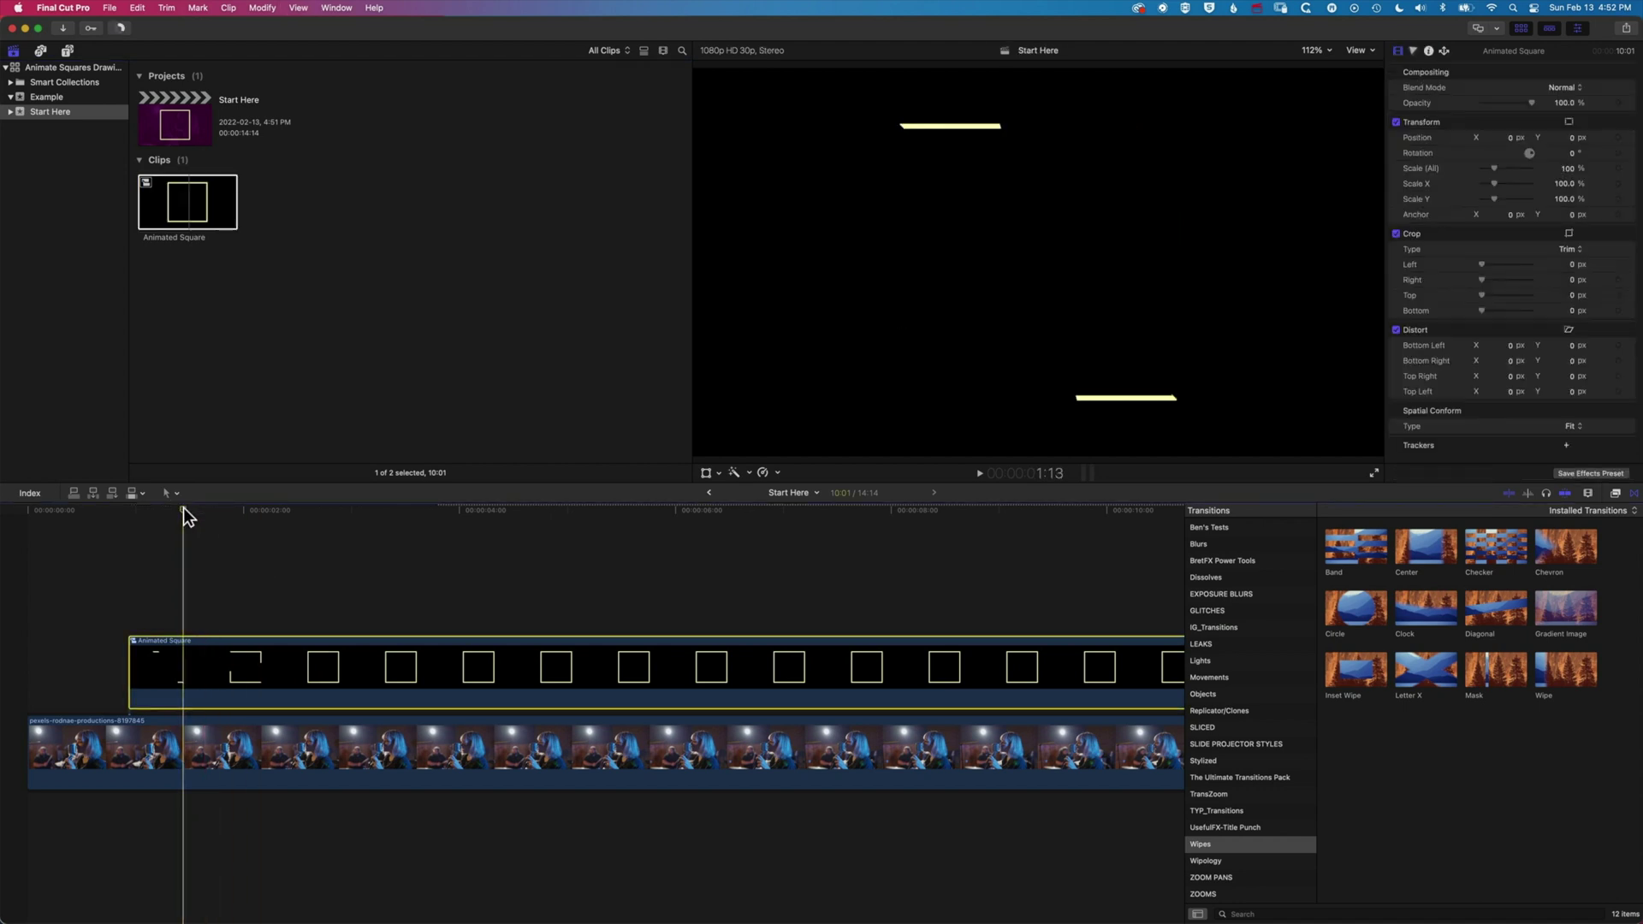
key("super+minus")
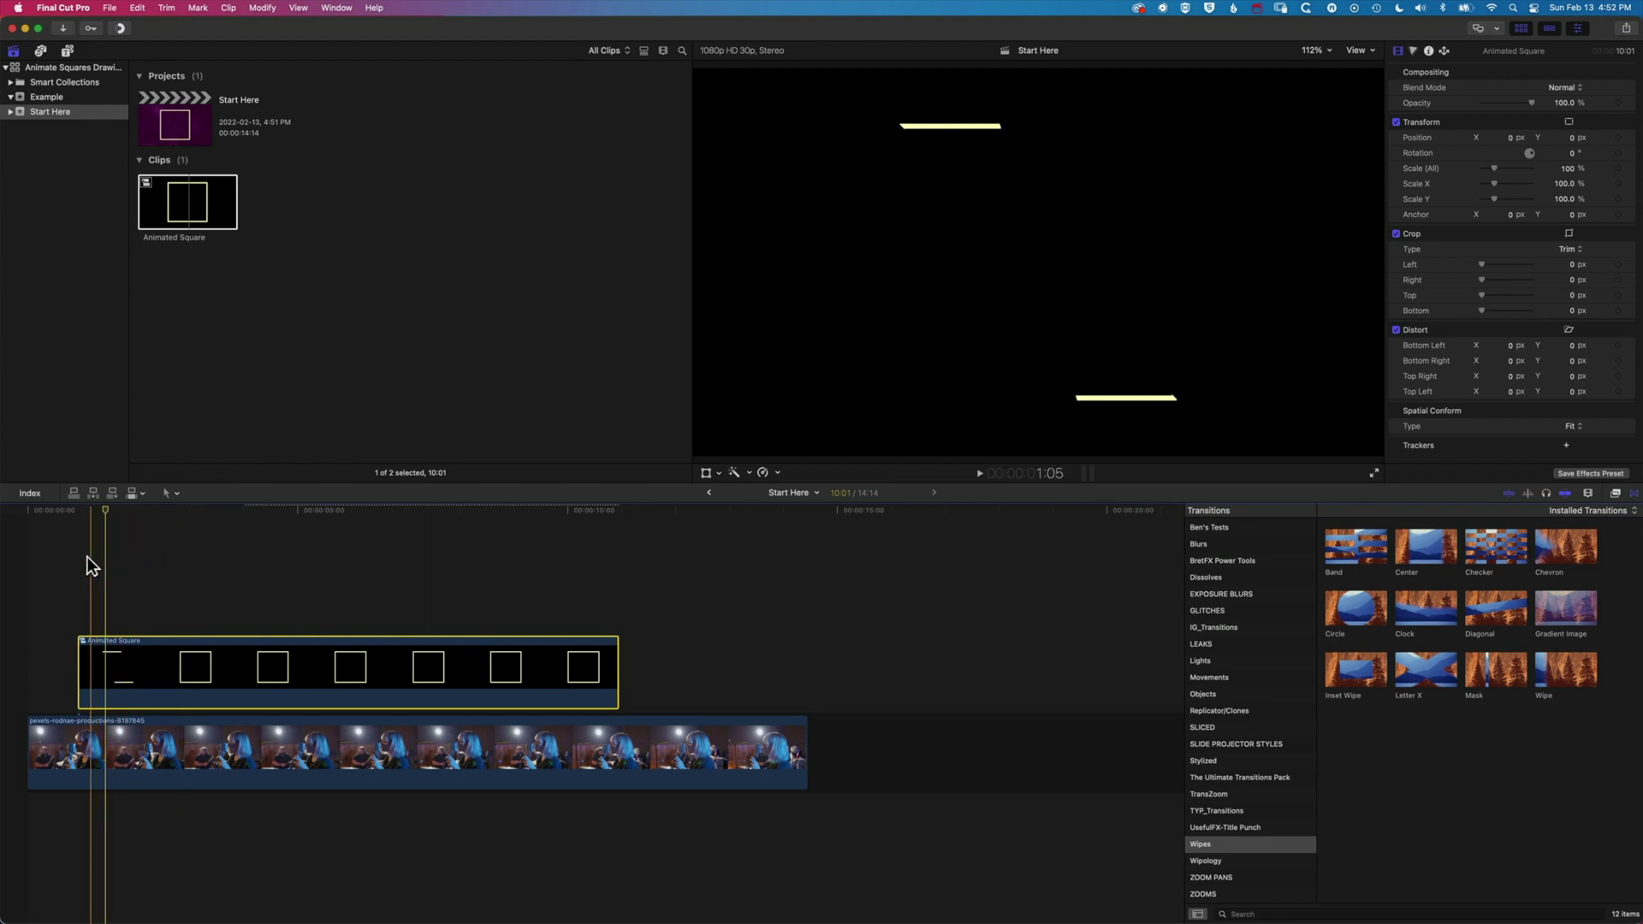
key("space")
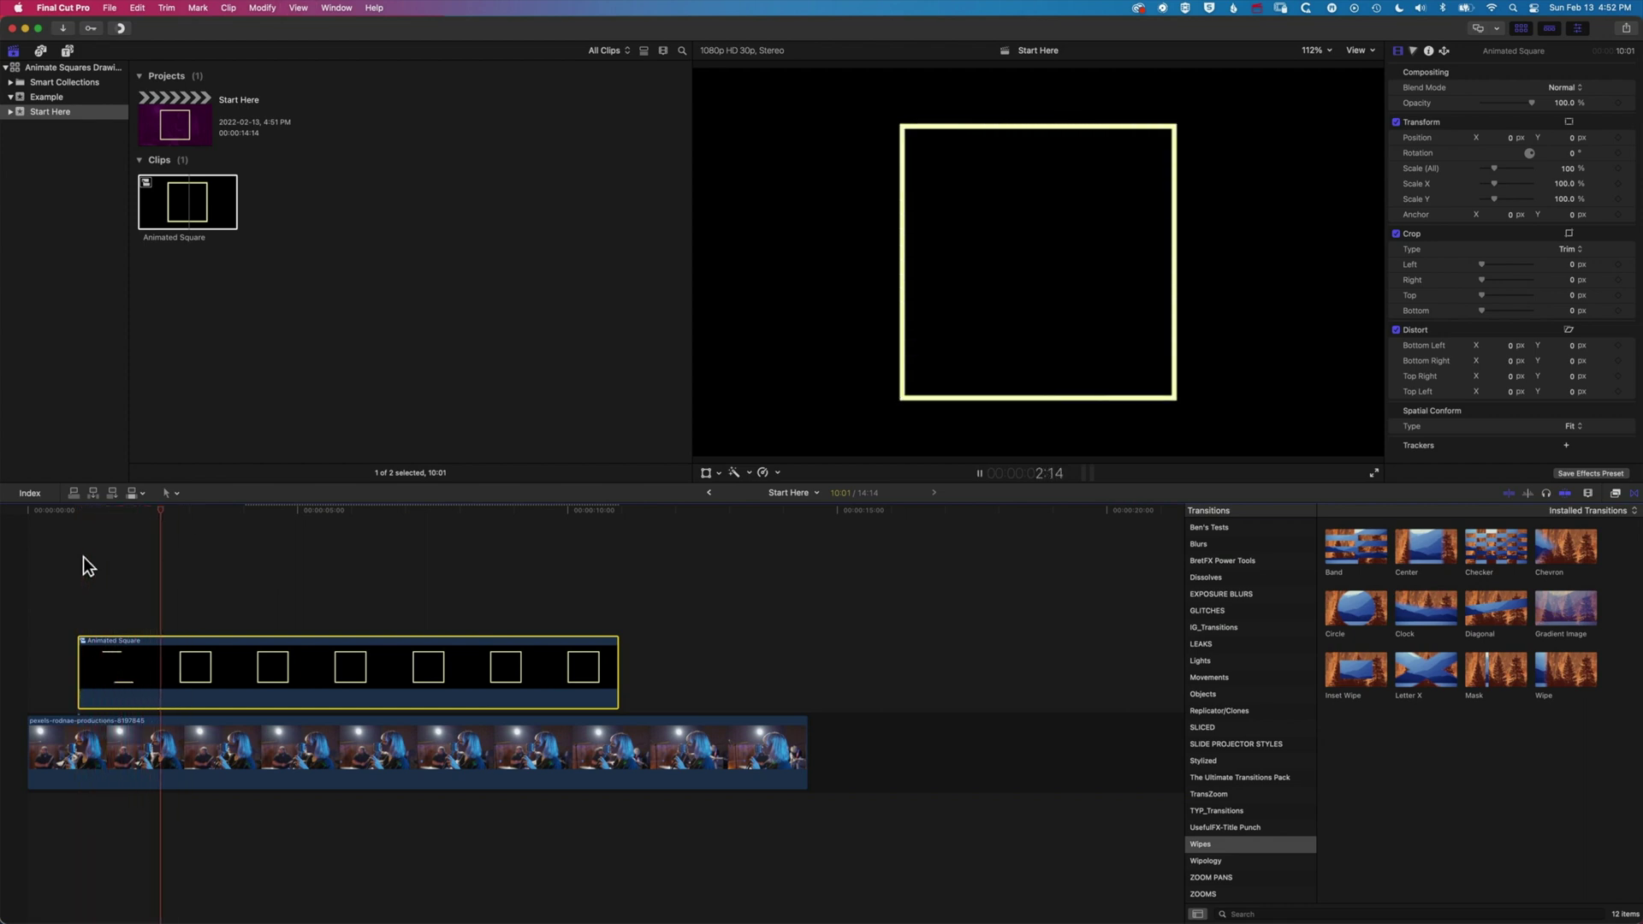
key("space")
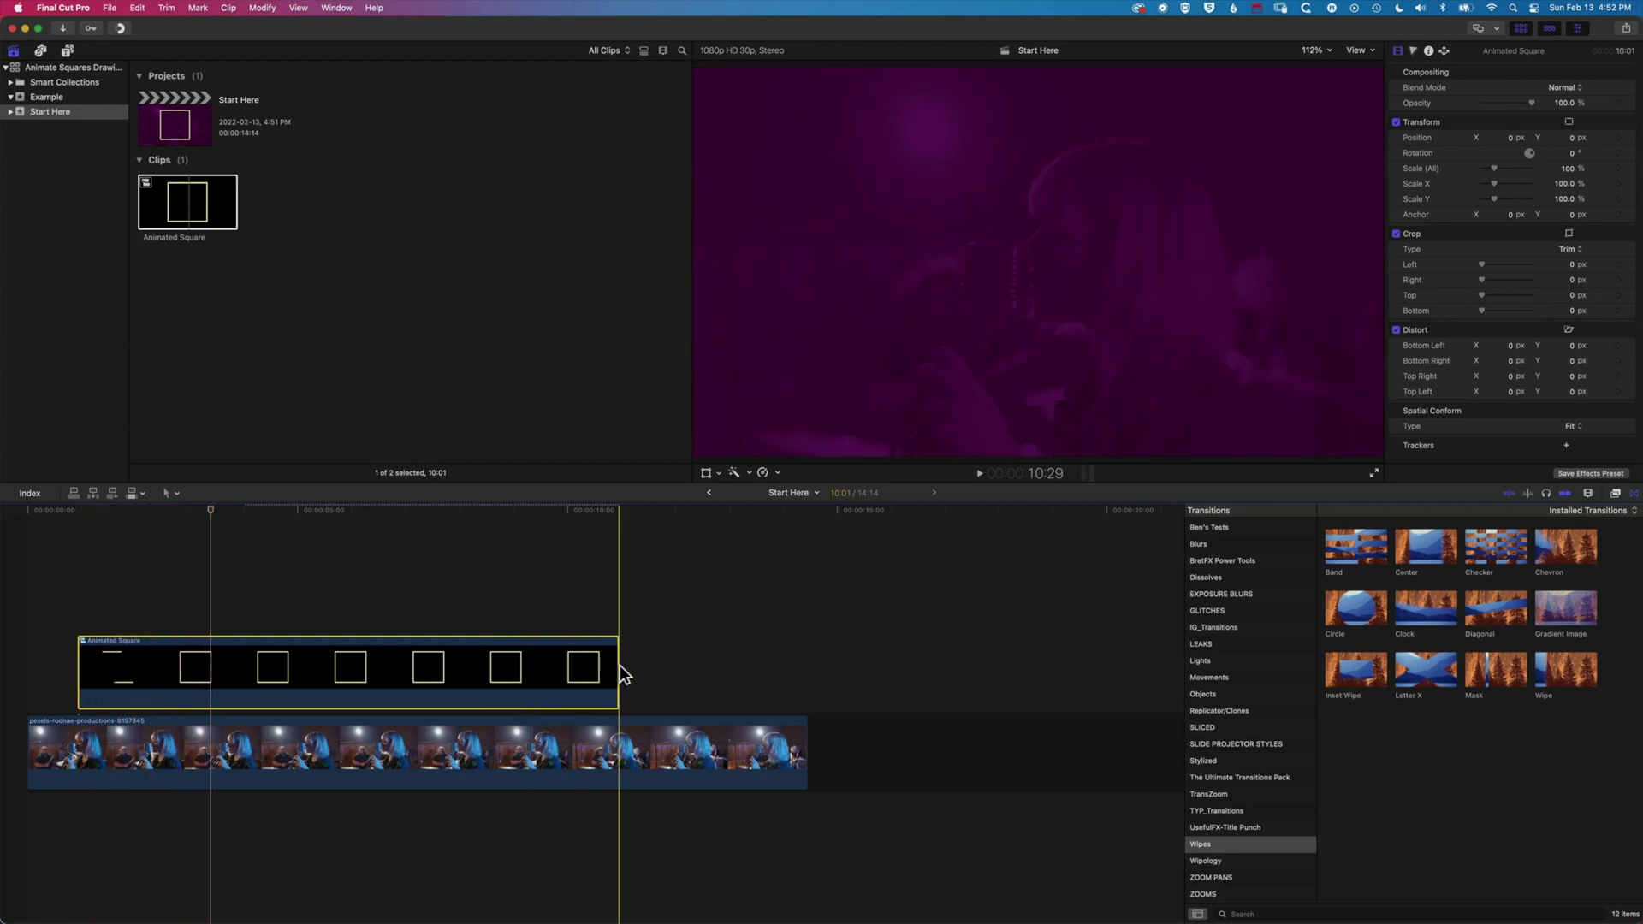
left_click_drag(619, 665, 368, 664)
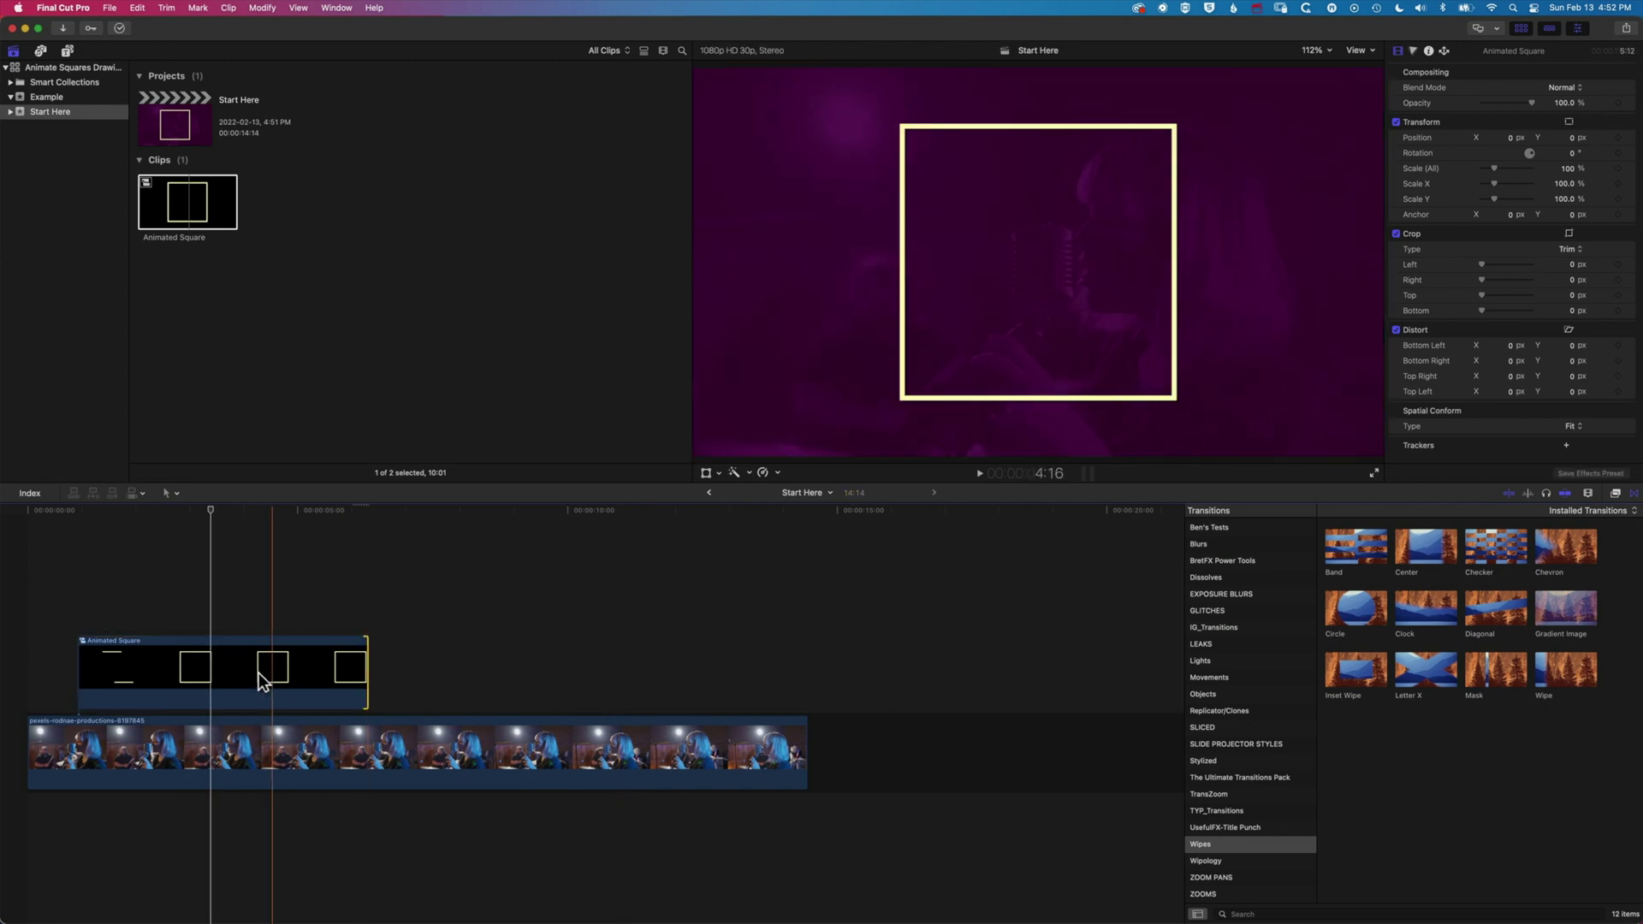
left_click_drag(220, 670, 267, 671)
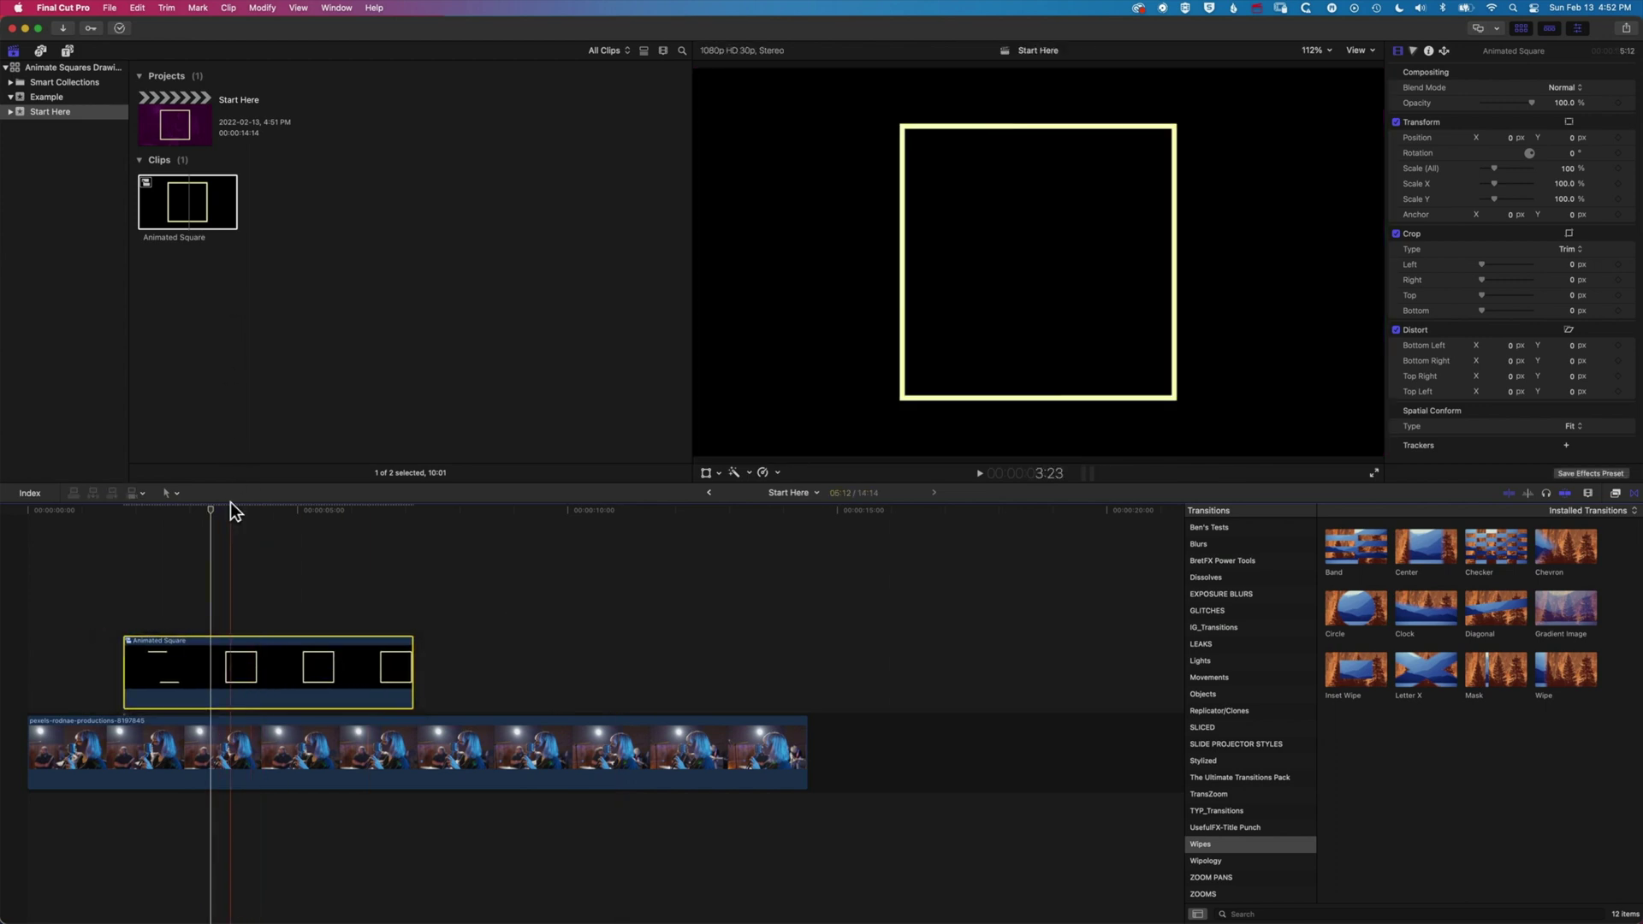
Add a second Animated Square from the browser above it and trim it to match
left_click(176, 200)
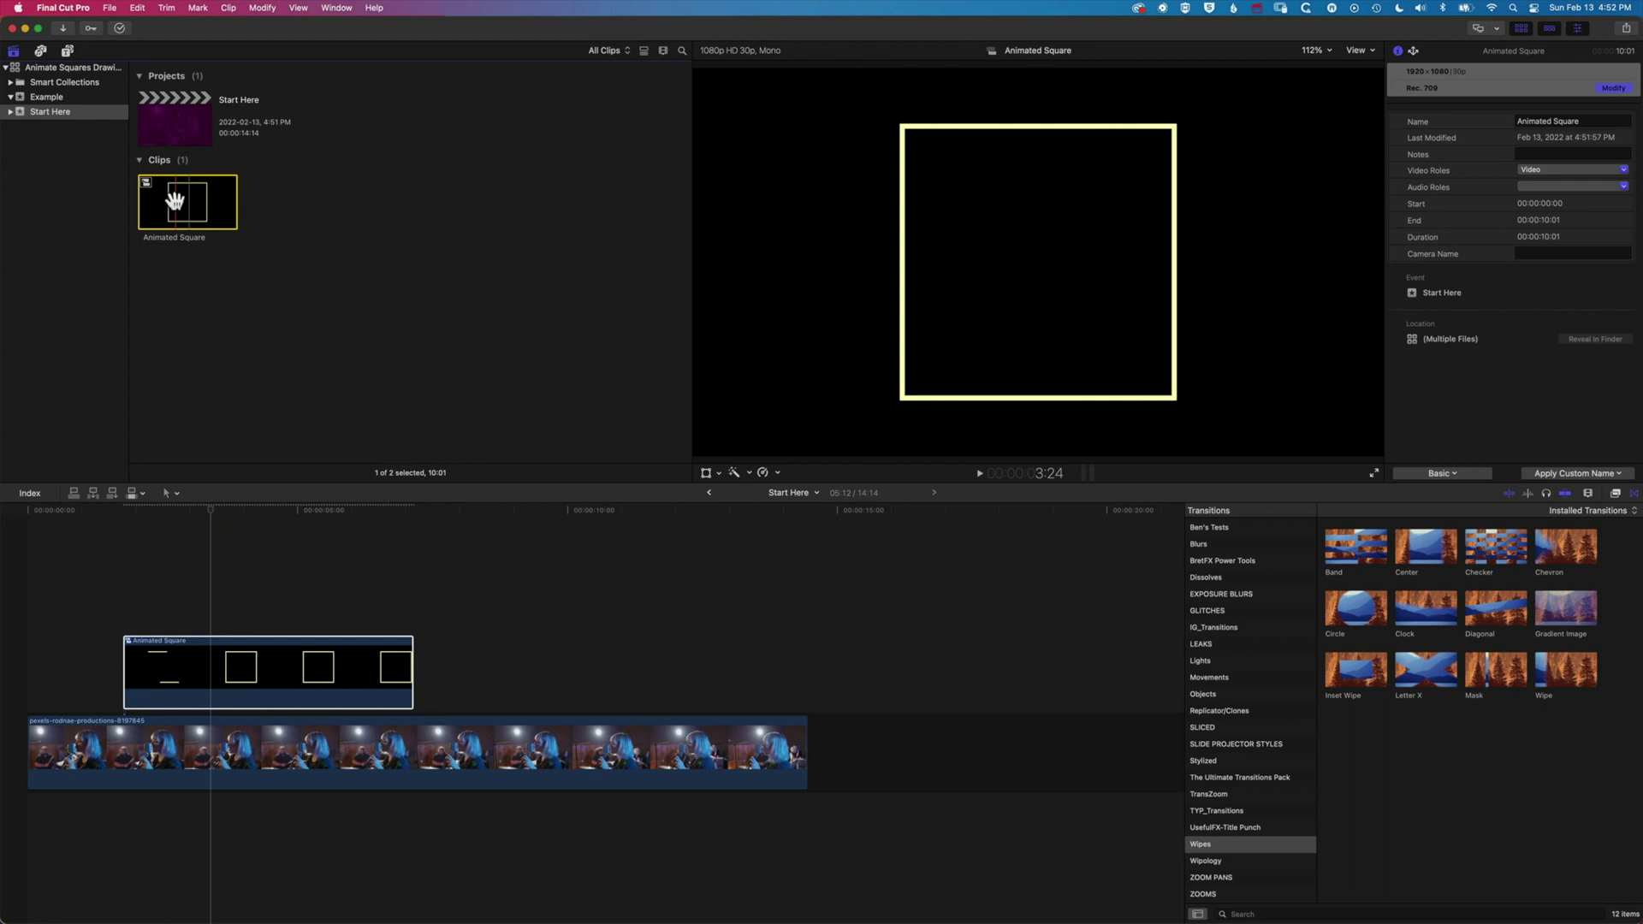
left_click_drag(176, 199, 142, 586)
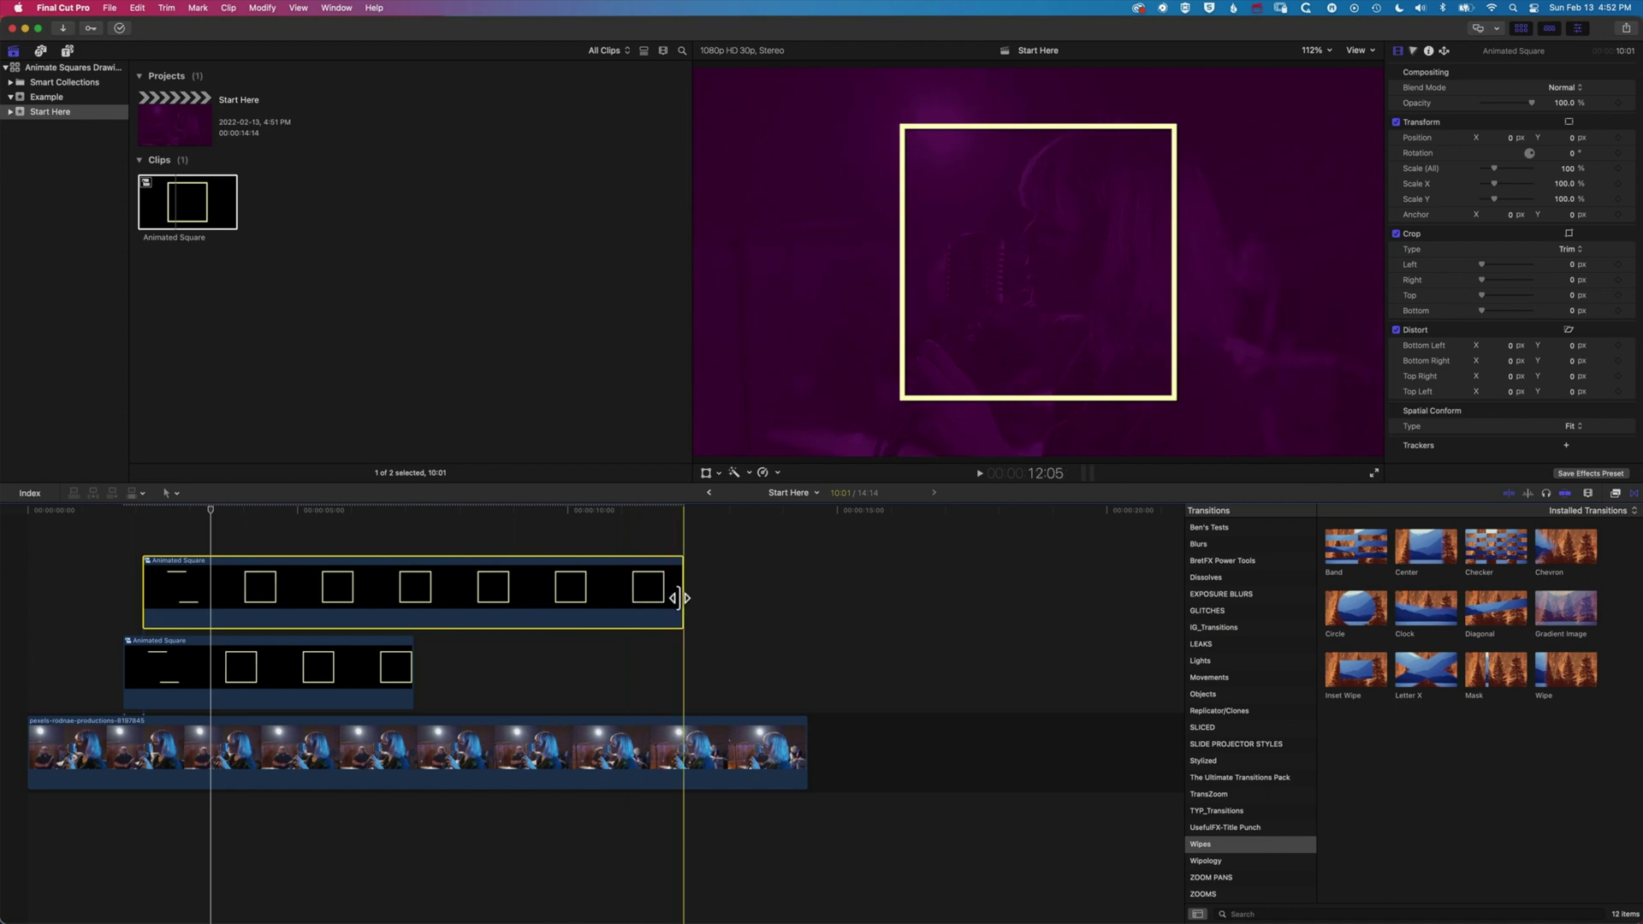
left_click_drag(683, 598, 414, 581)
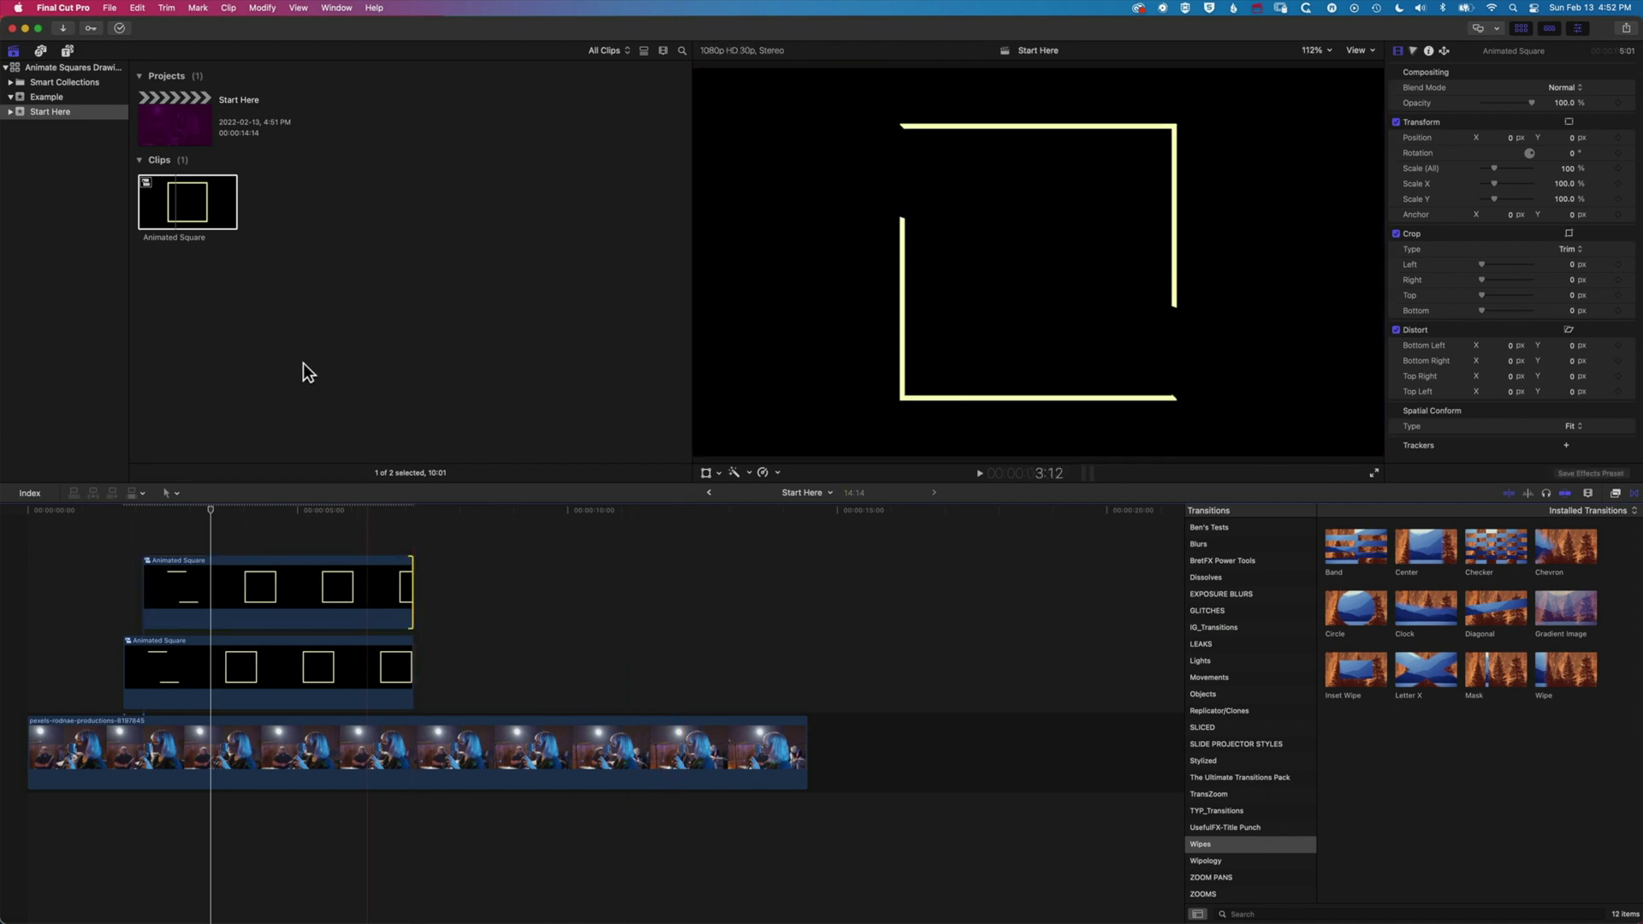
left_click(171, 204)
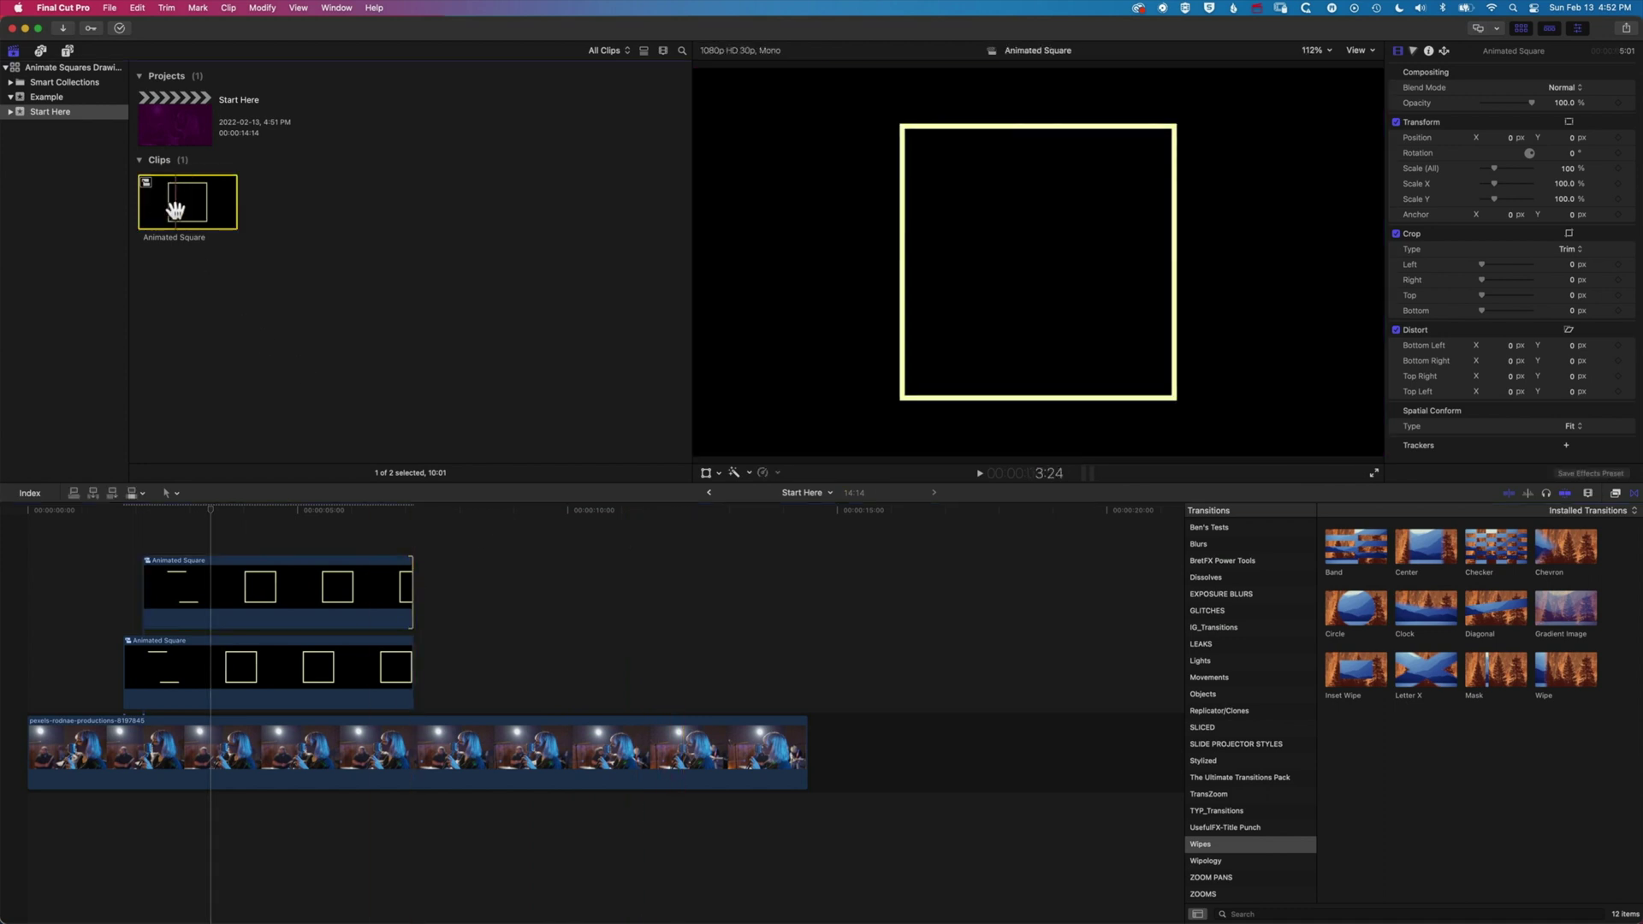
left_click(221, 566)
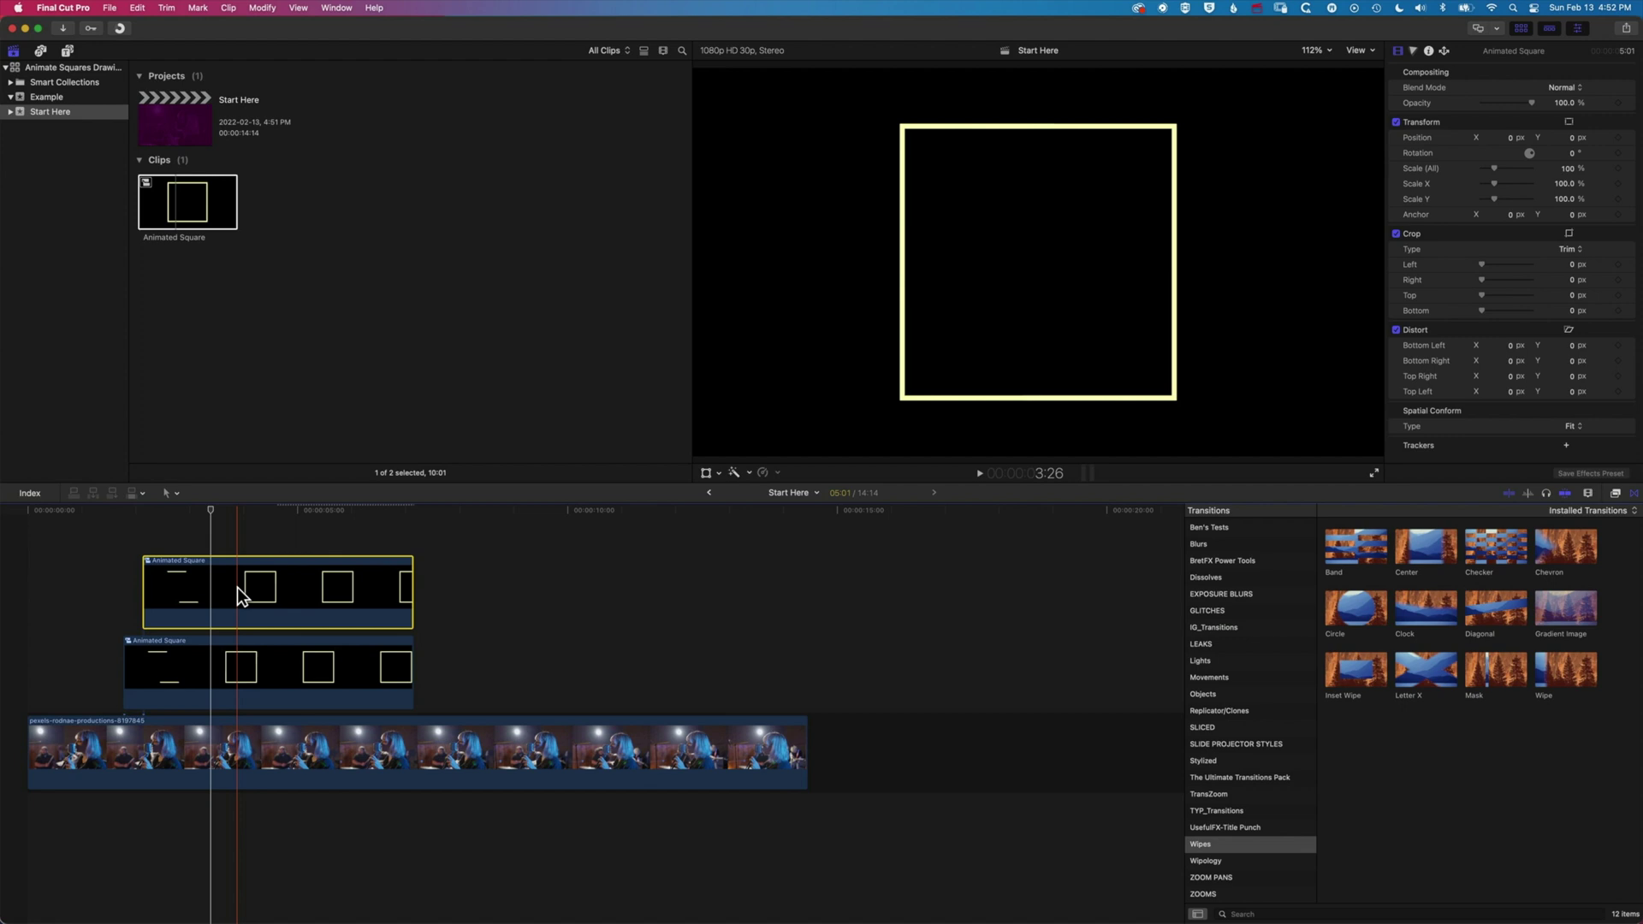
Change the Animated Square's Outline Color to the bright yellow swatch and return to Start Here
double_click(238, 586)
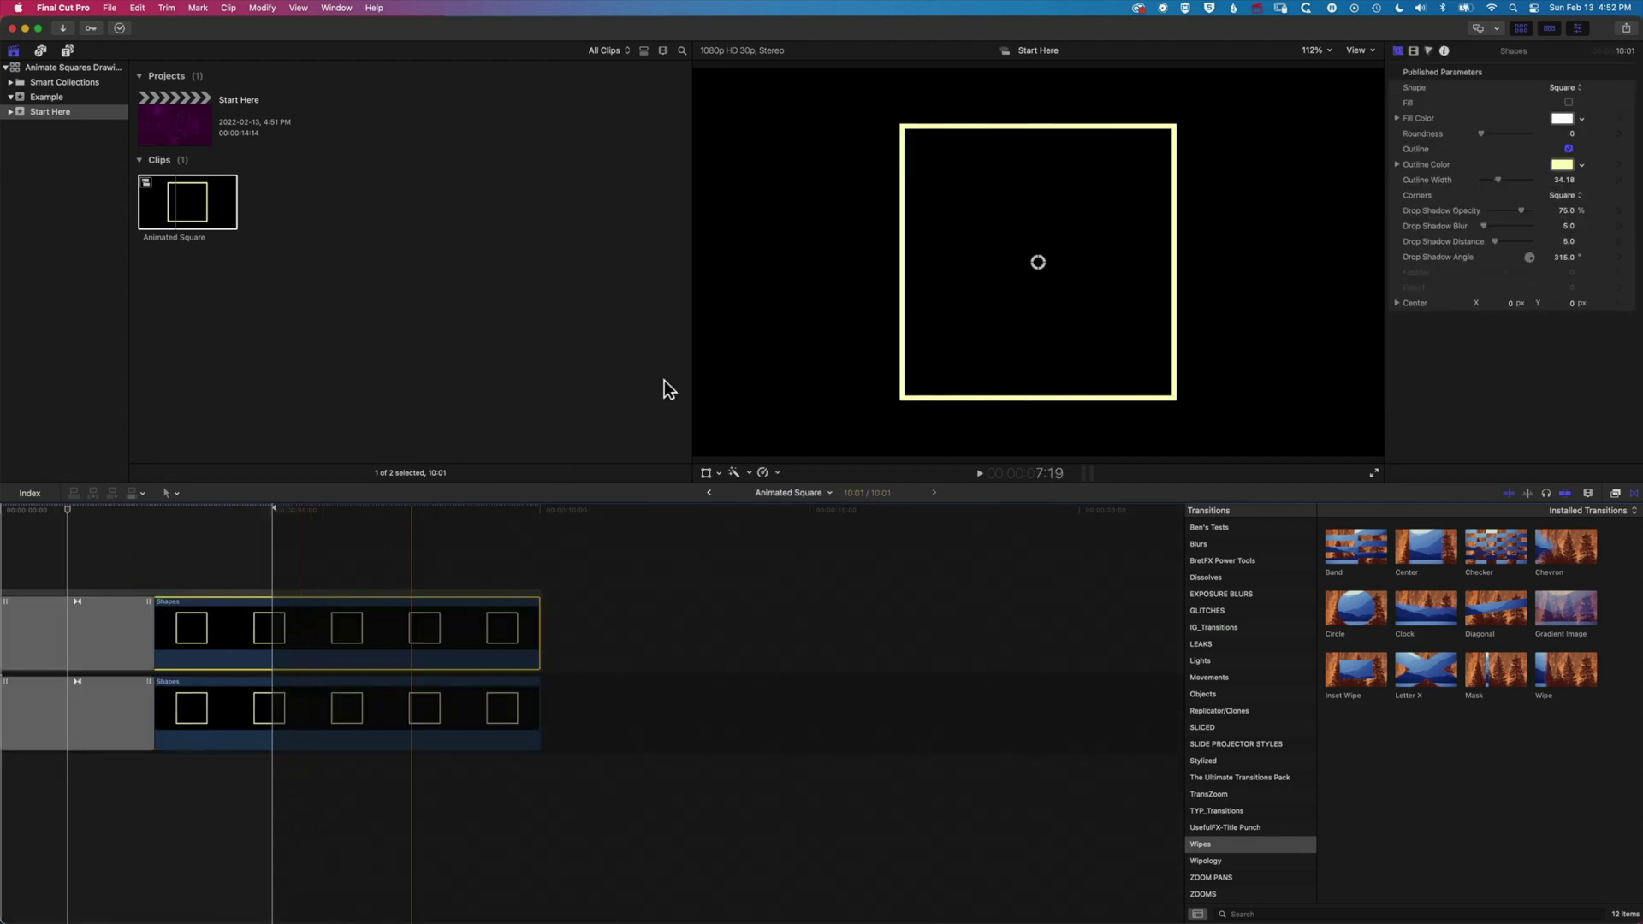
left_click(1562, 165)
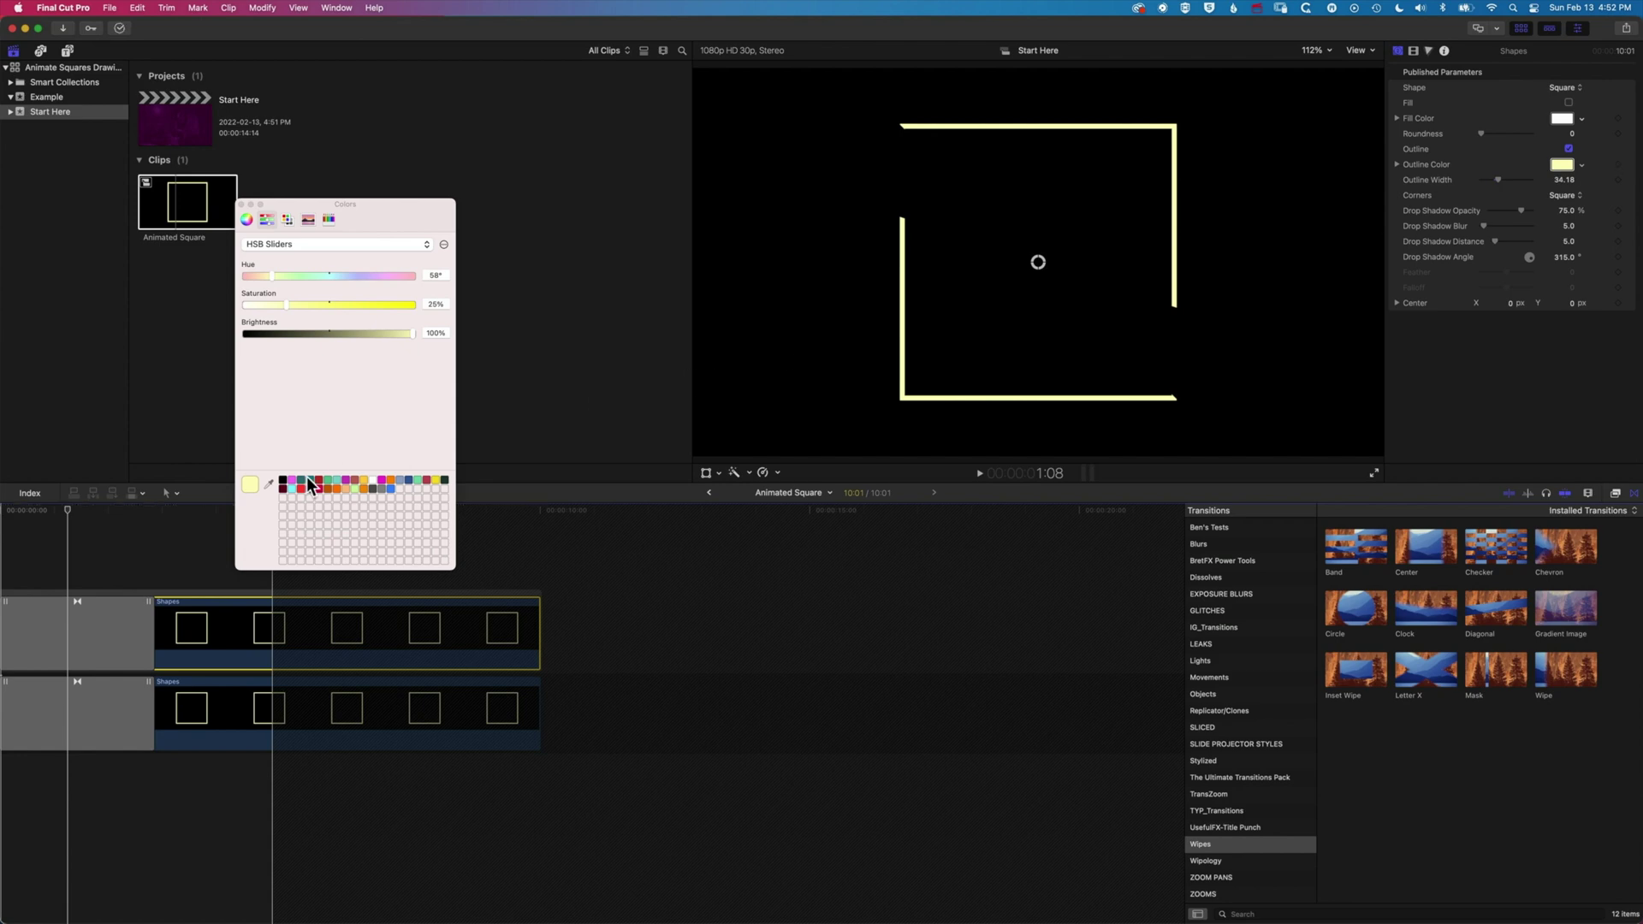
left_click(434, 481)
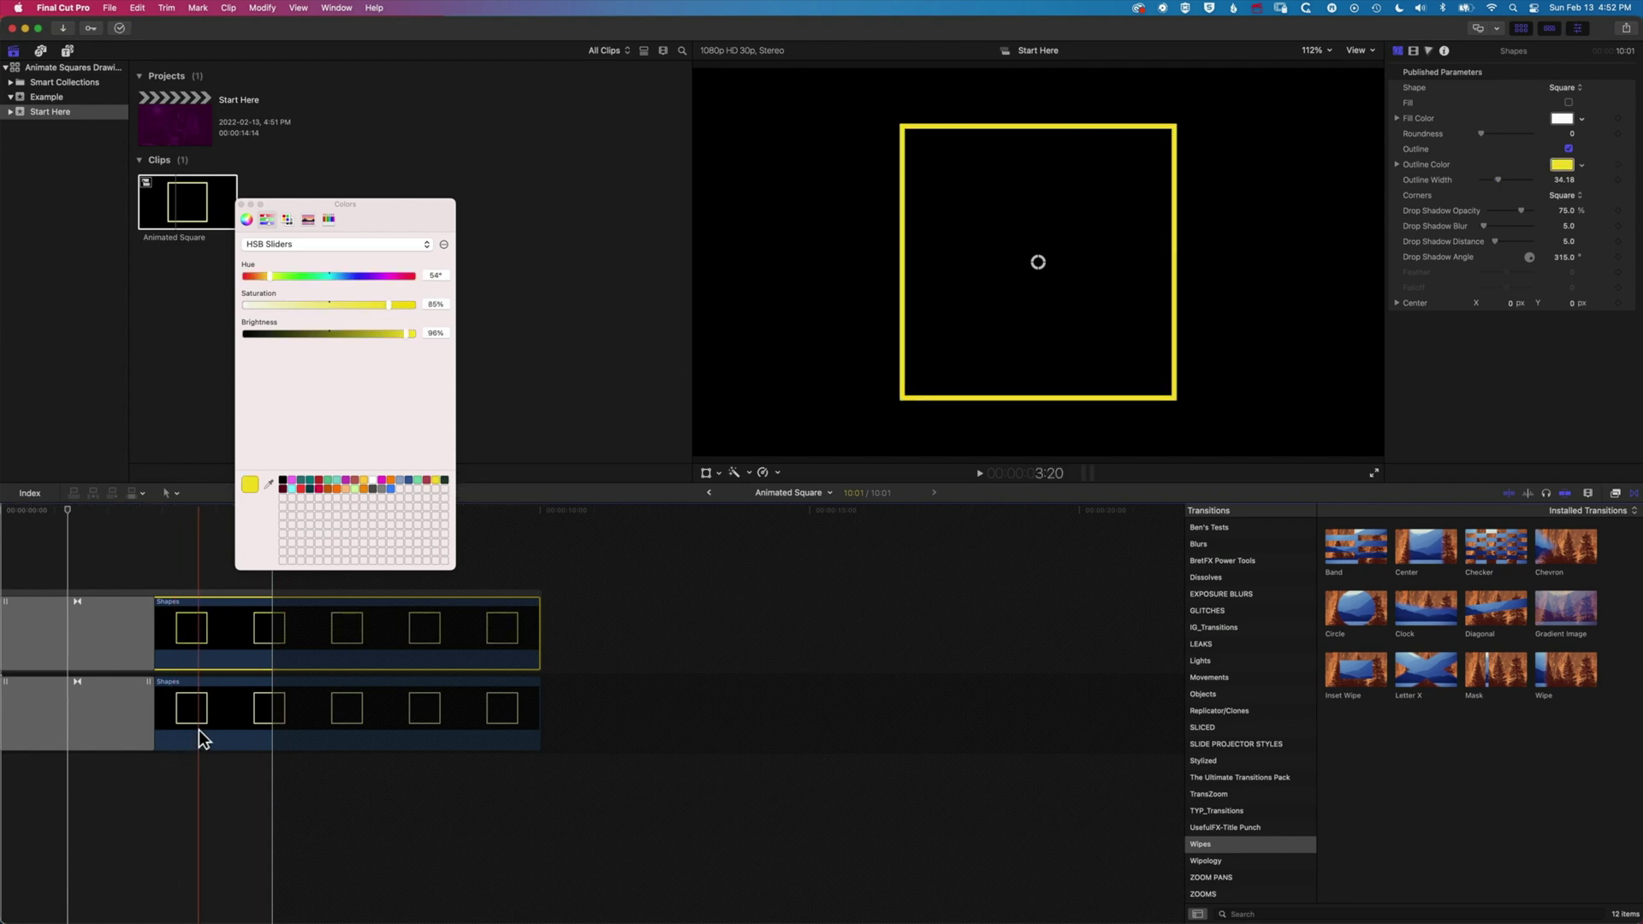
left_click(242, 204)
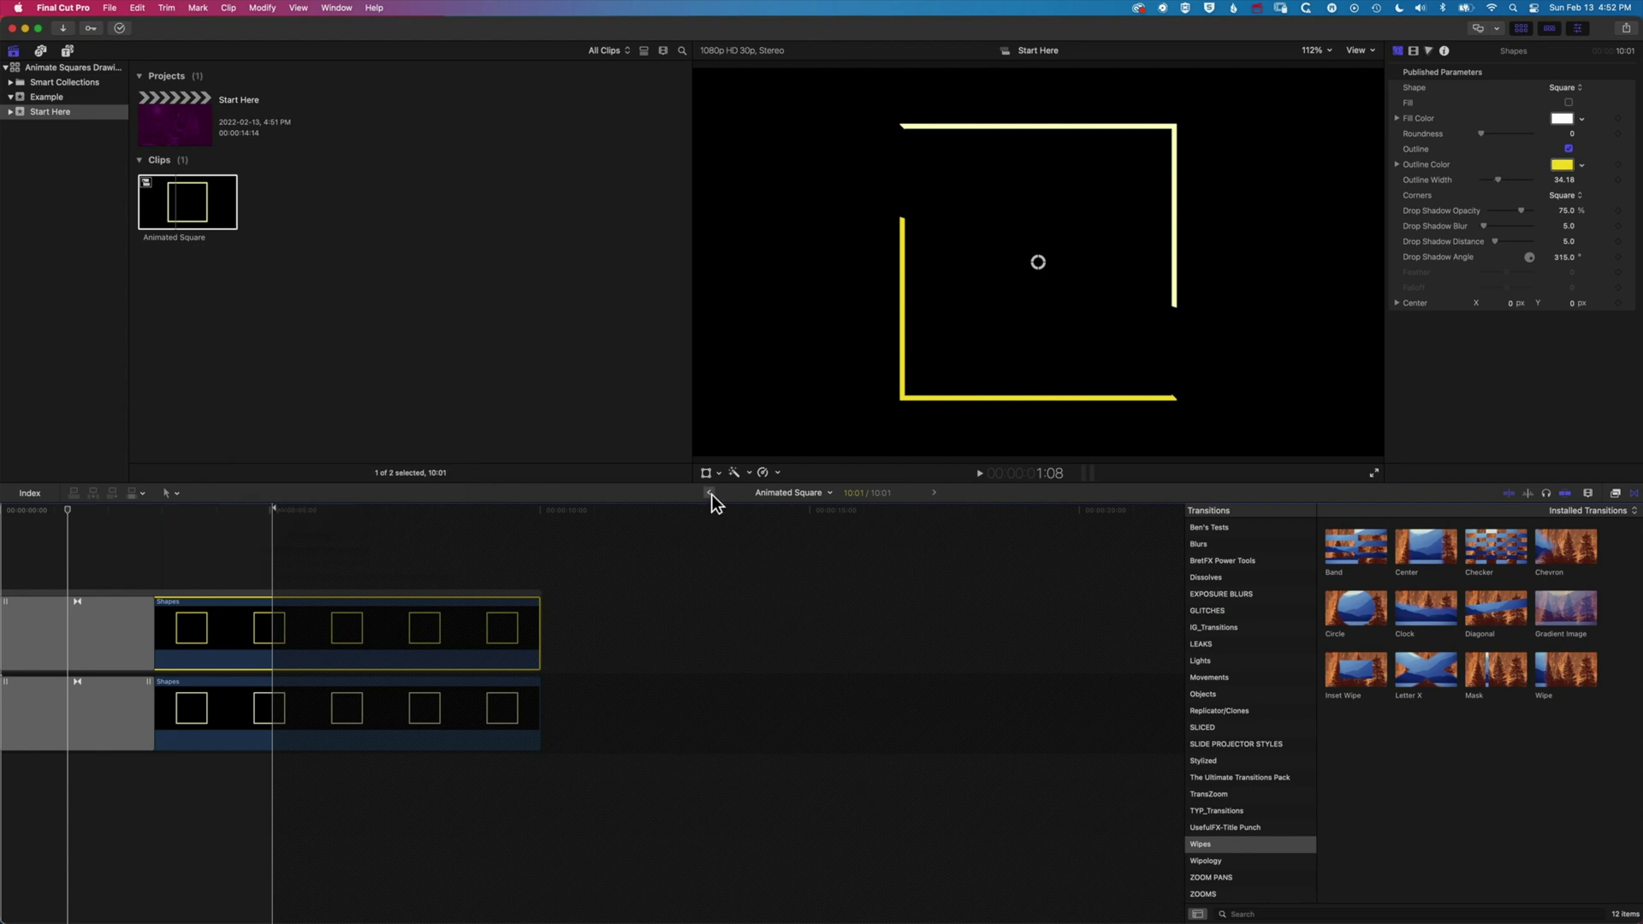
left_click(709, 492)
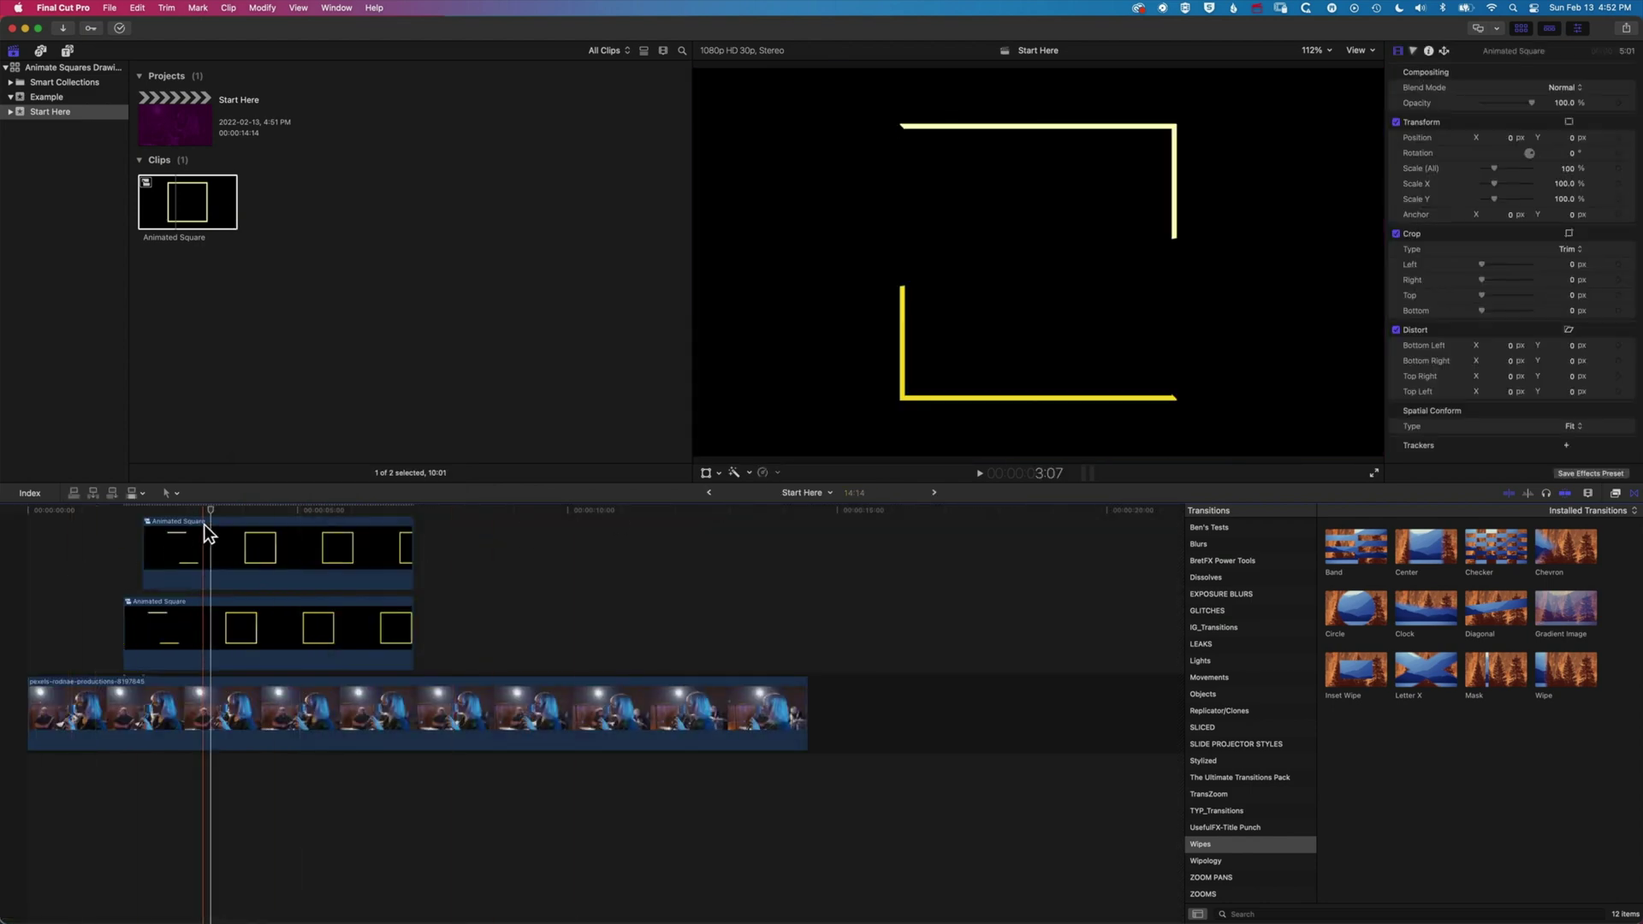
left_click_drag(211, 511, 130, 510)
left_click_drag(300, 544, 546, 544)
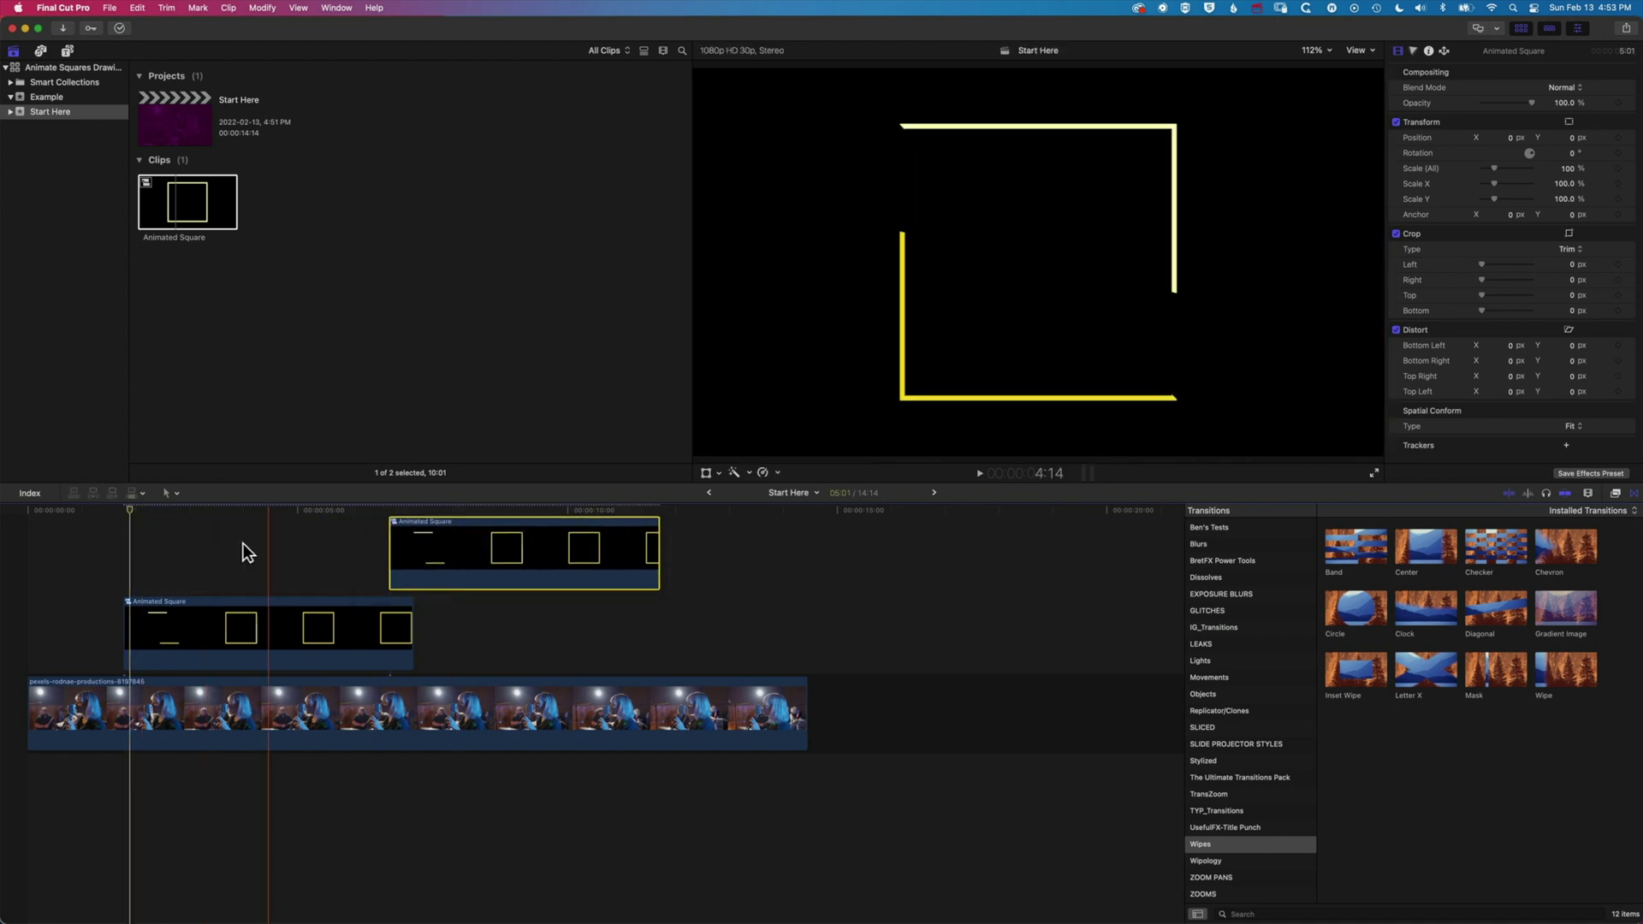
left_click(181, 510)
left_click_drag(180, 508, 226, 510)
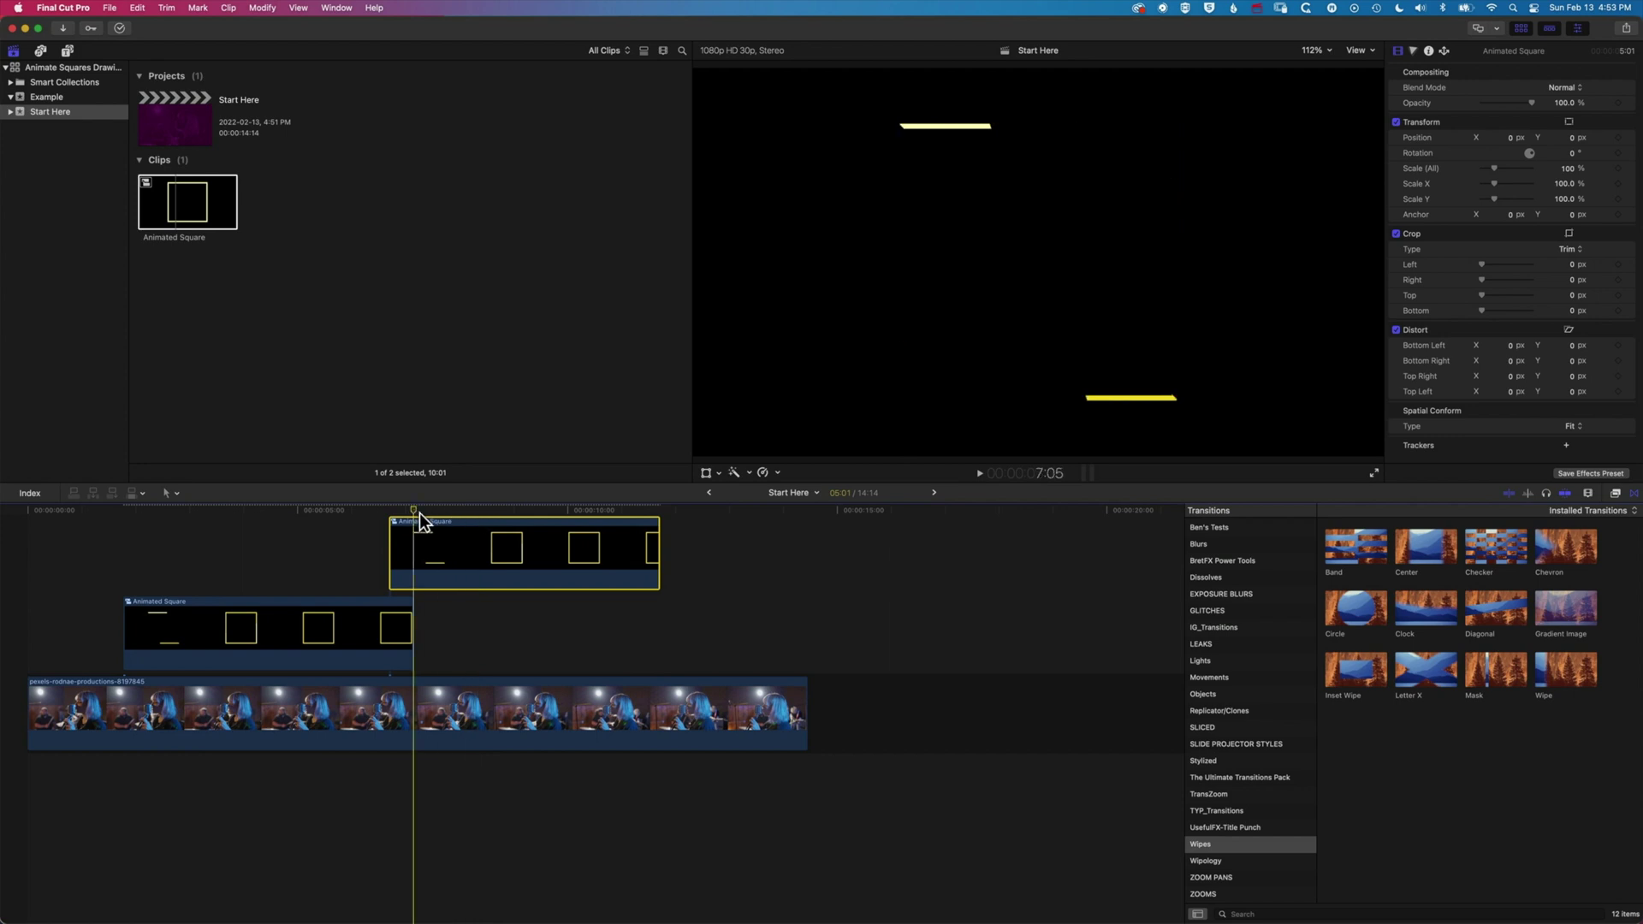
left_click_drag(440, 527, 213, 570)
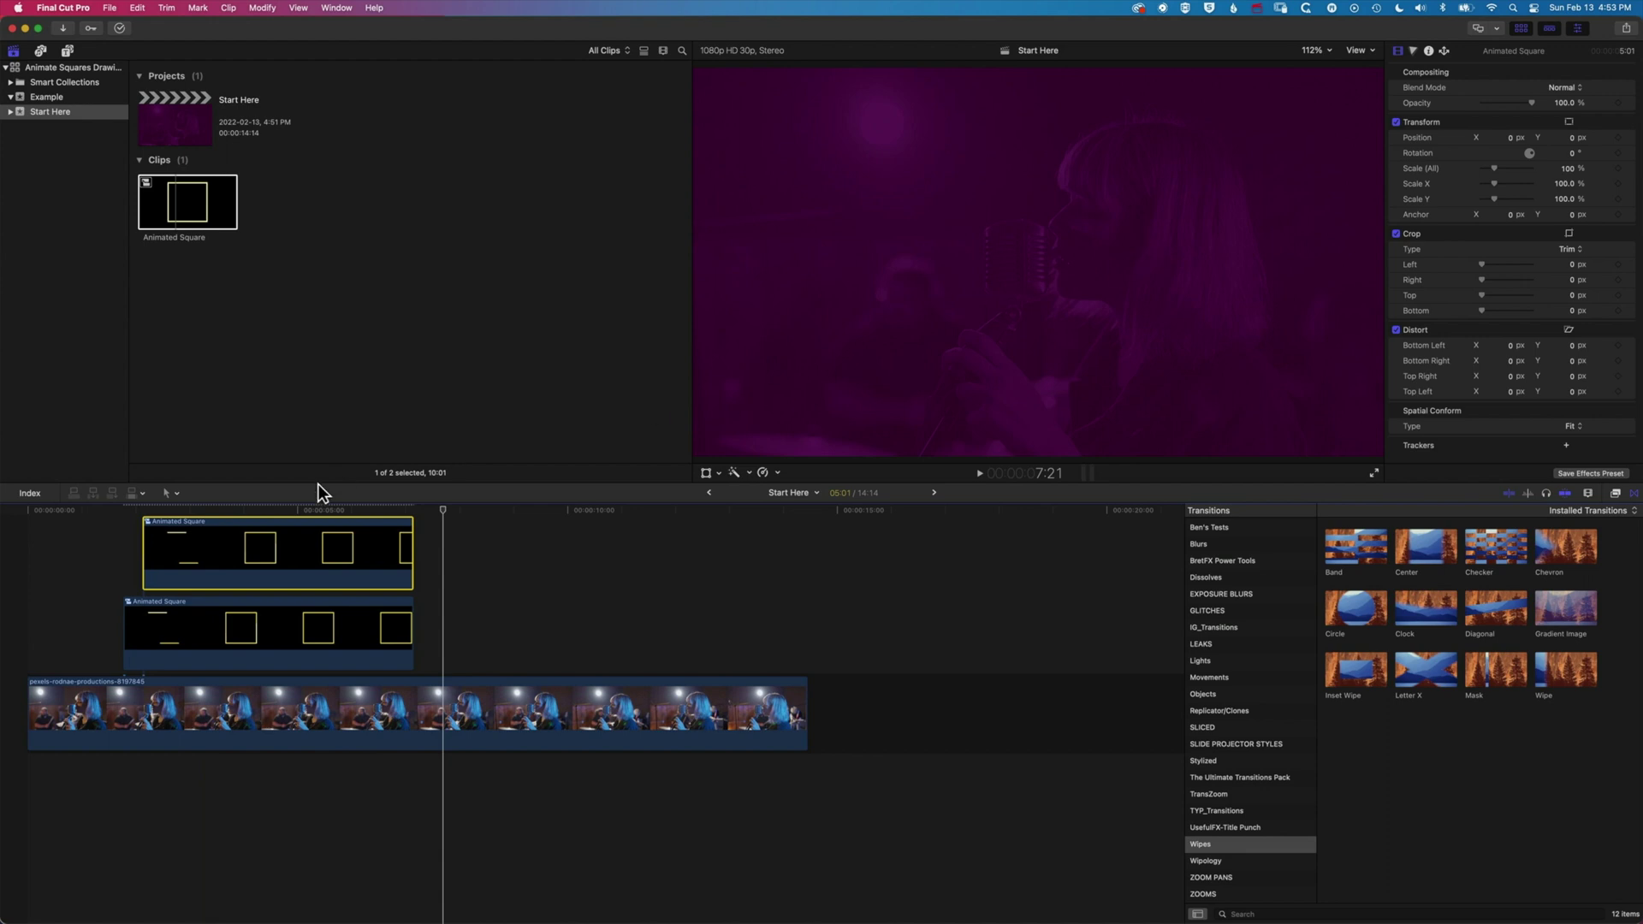
Scale the upper yellow Animated Square clip to 82% and play back the nested squares
left_click(268, 508)
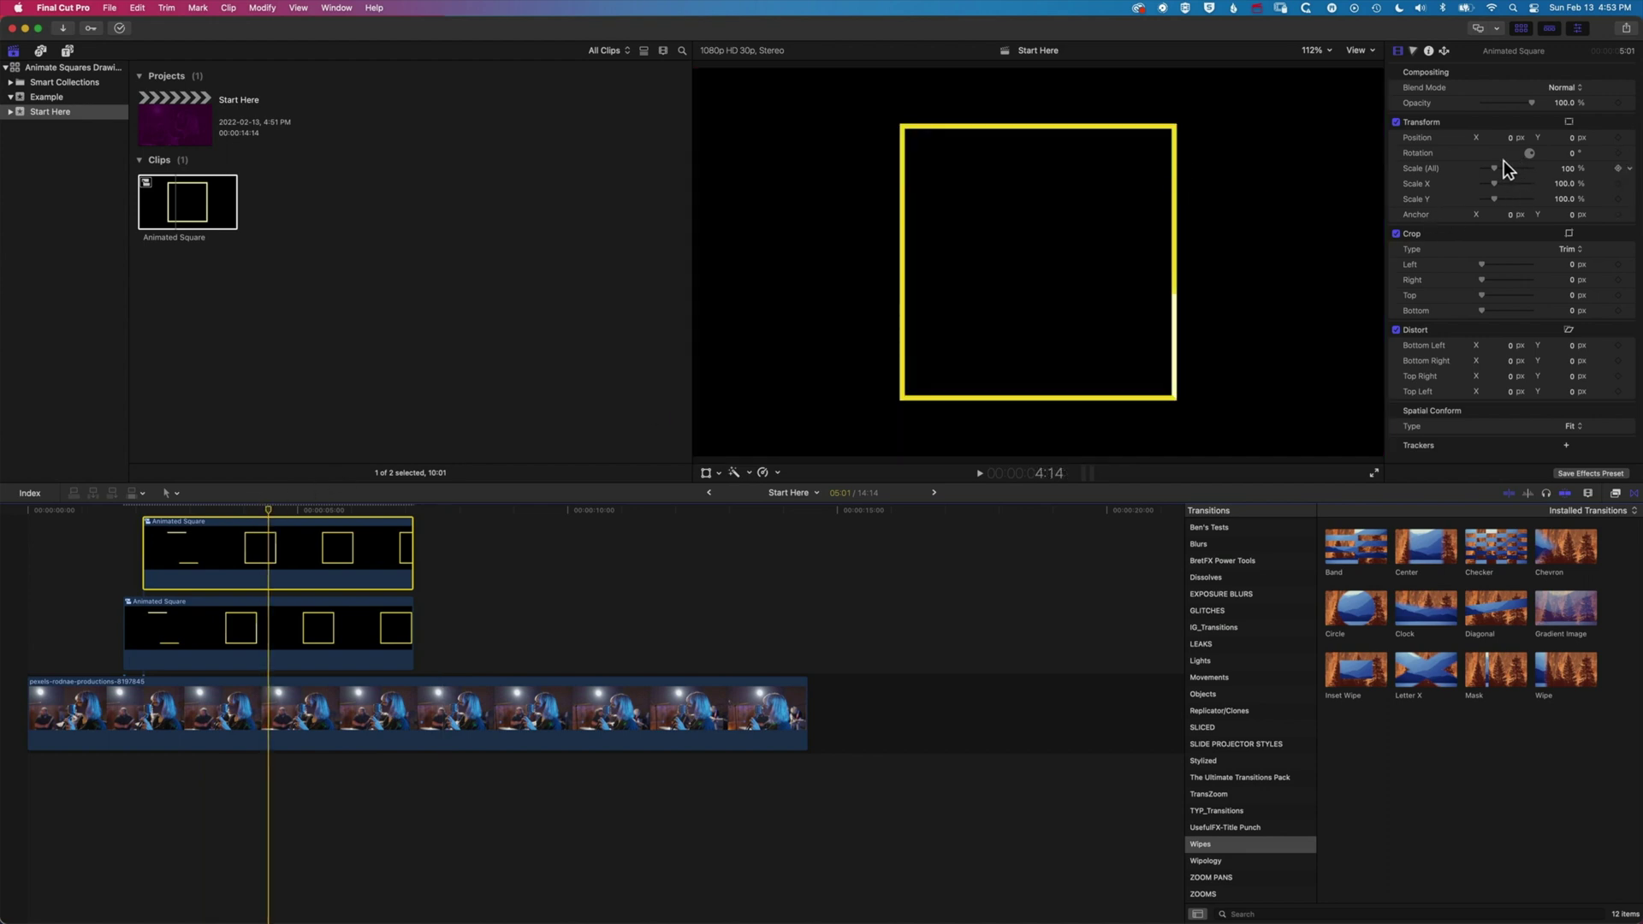
left_click_drag(1492, 166, 1491, 167)
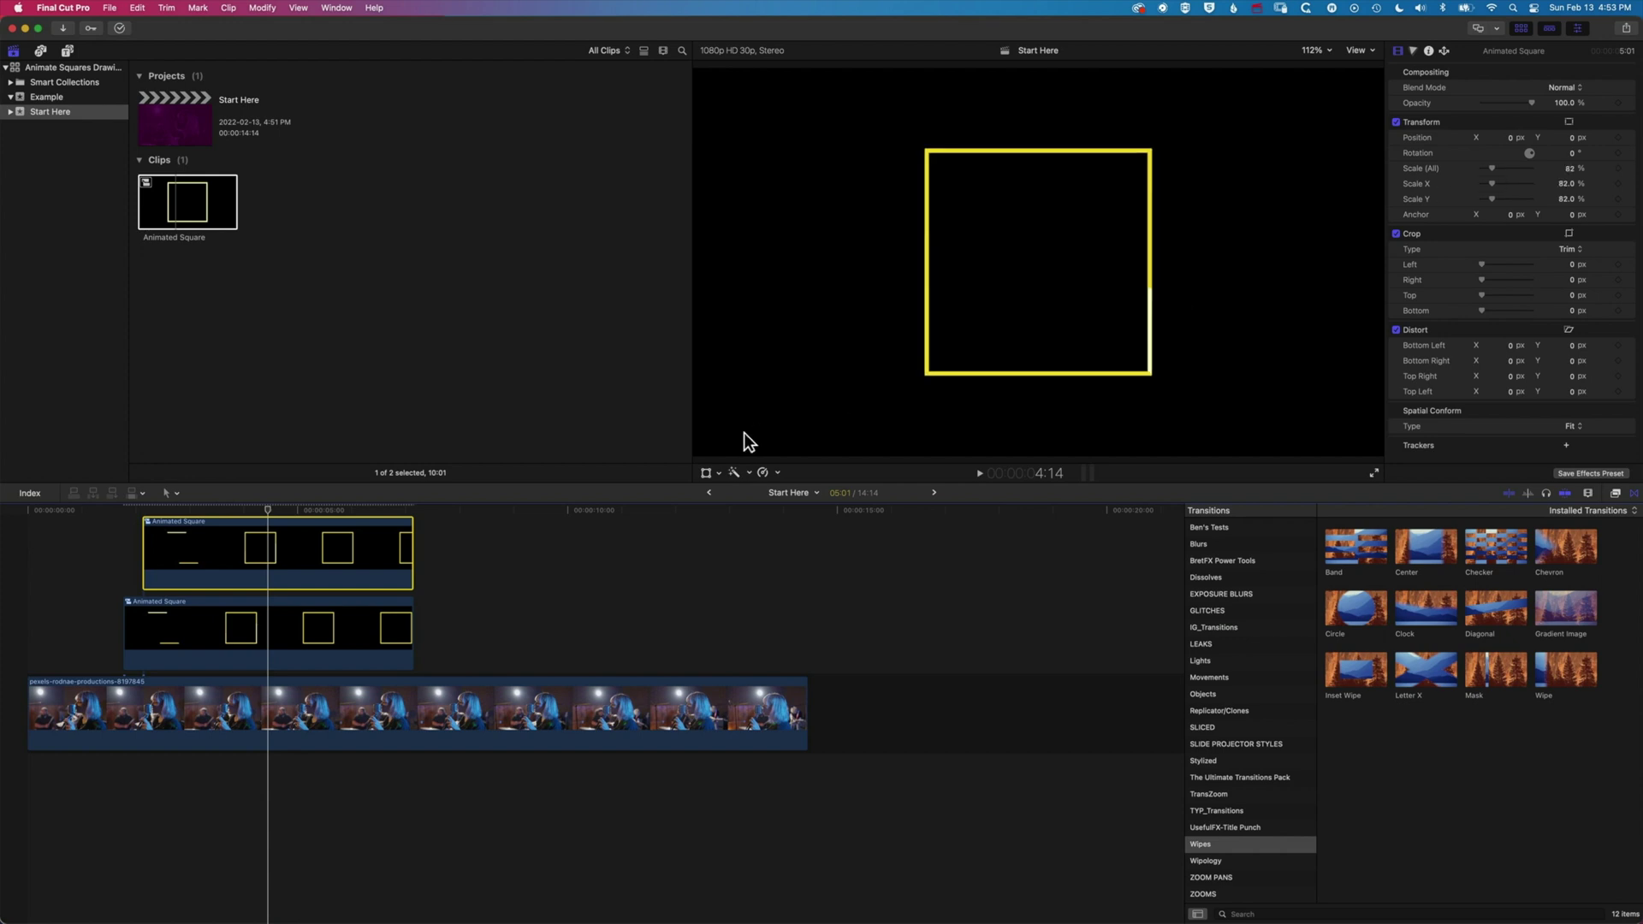
left_click_drag(268, 510, 125, 506)
key("space")
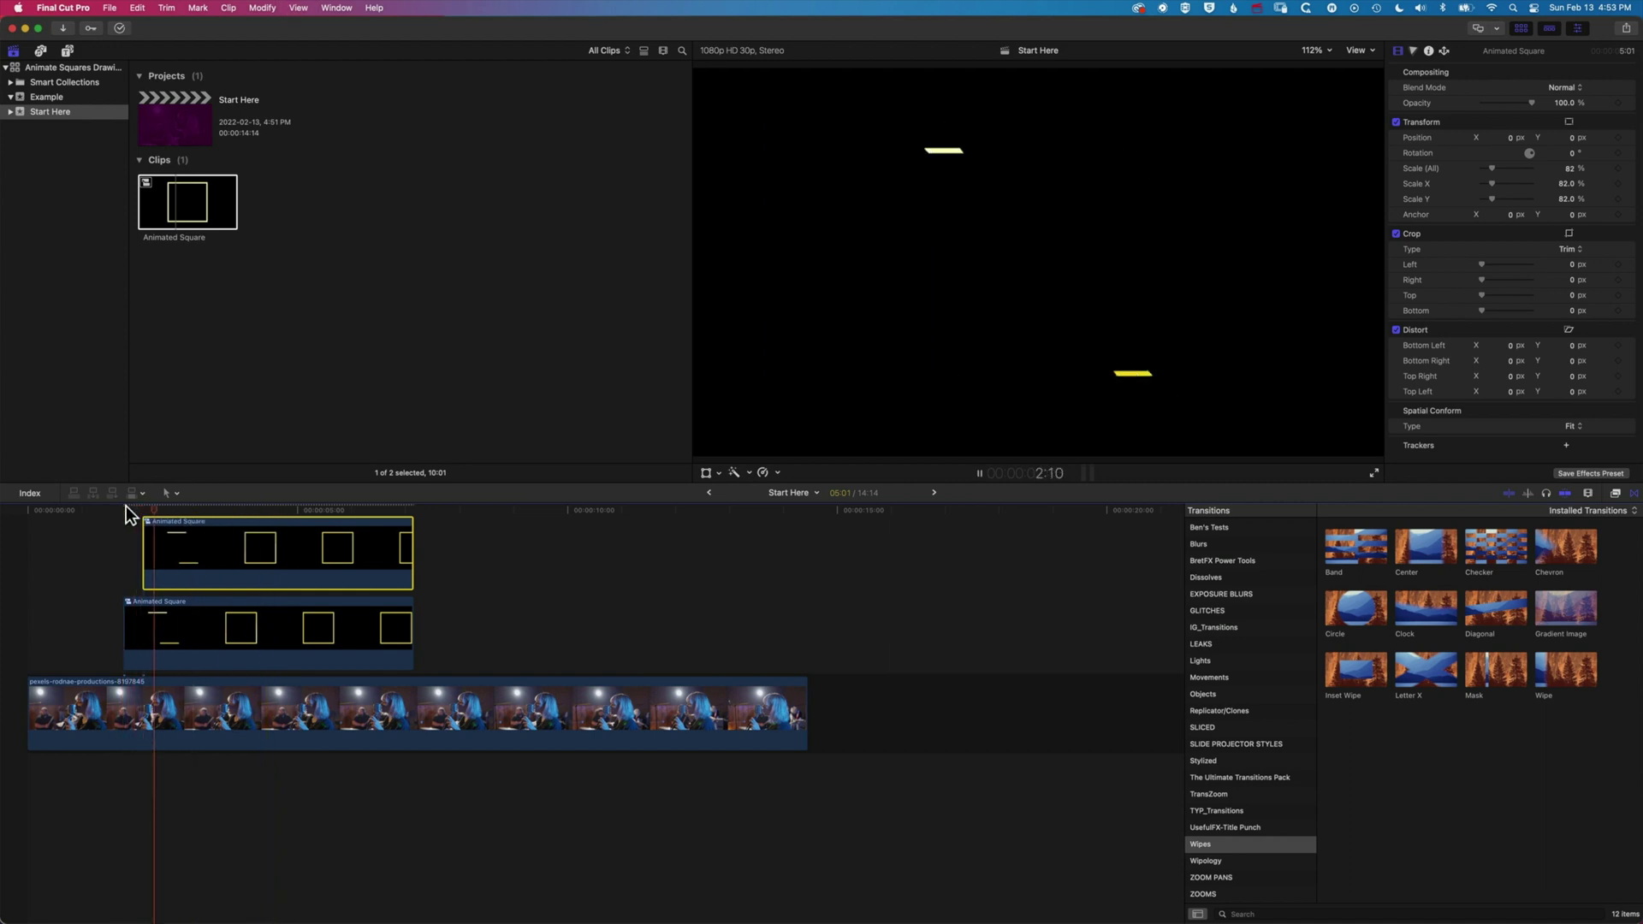
left_click_drag(201, 509, 219, 515)
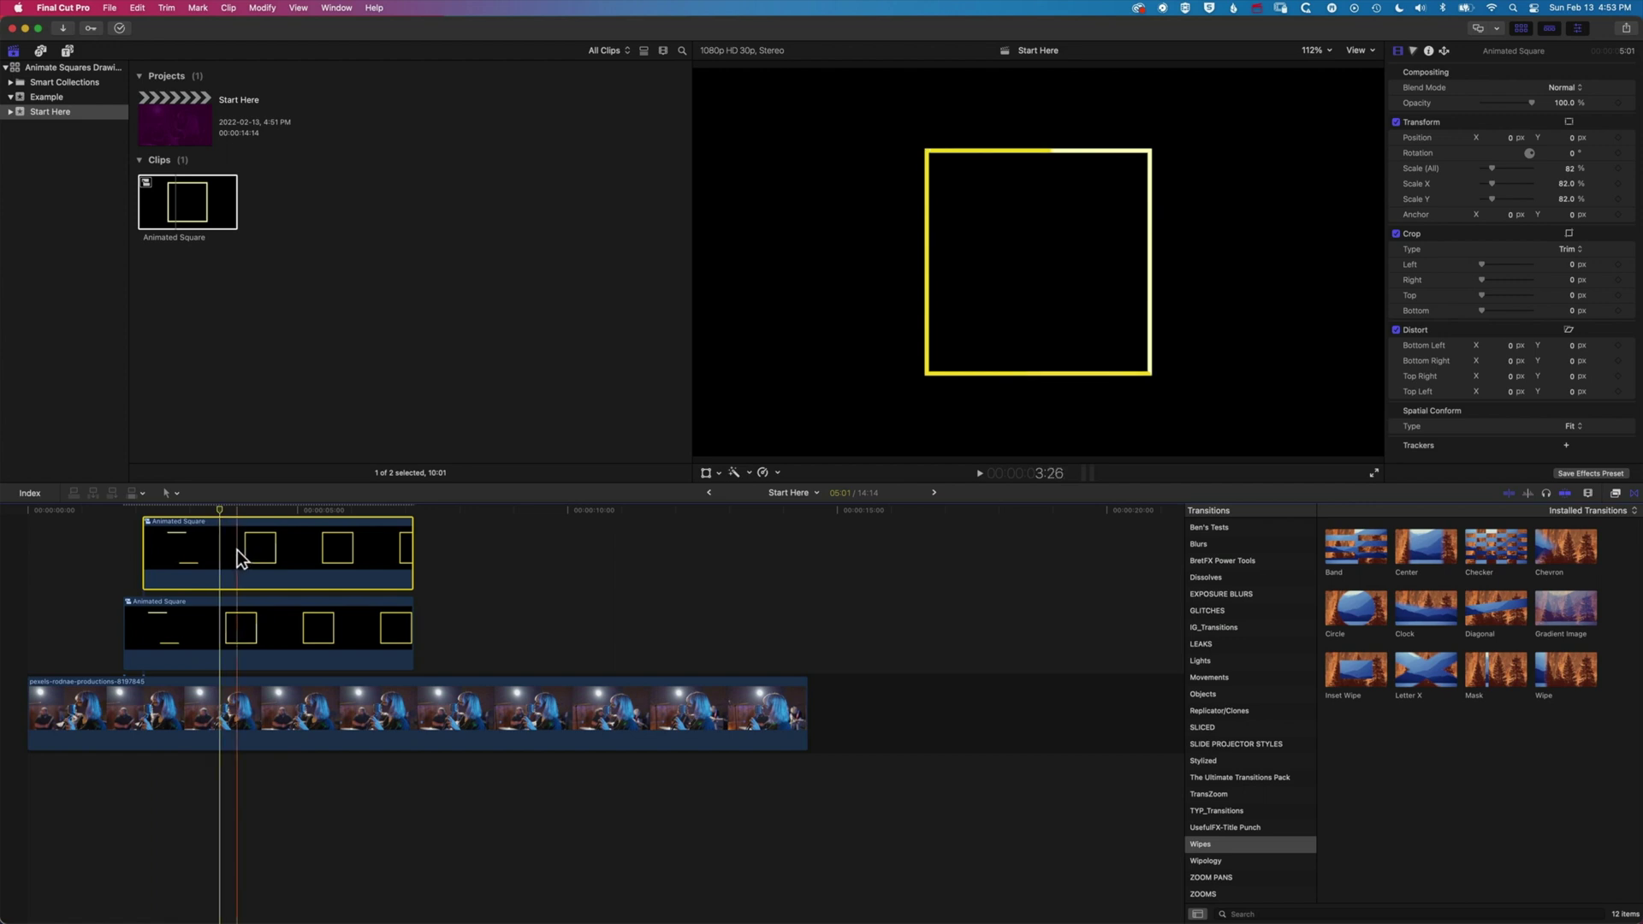
Inside Animated Square, lift the lower Shapes clip out of the storyline at 3:10
double_click(238, 549)
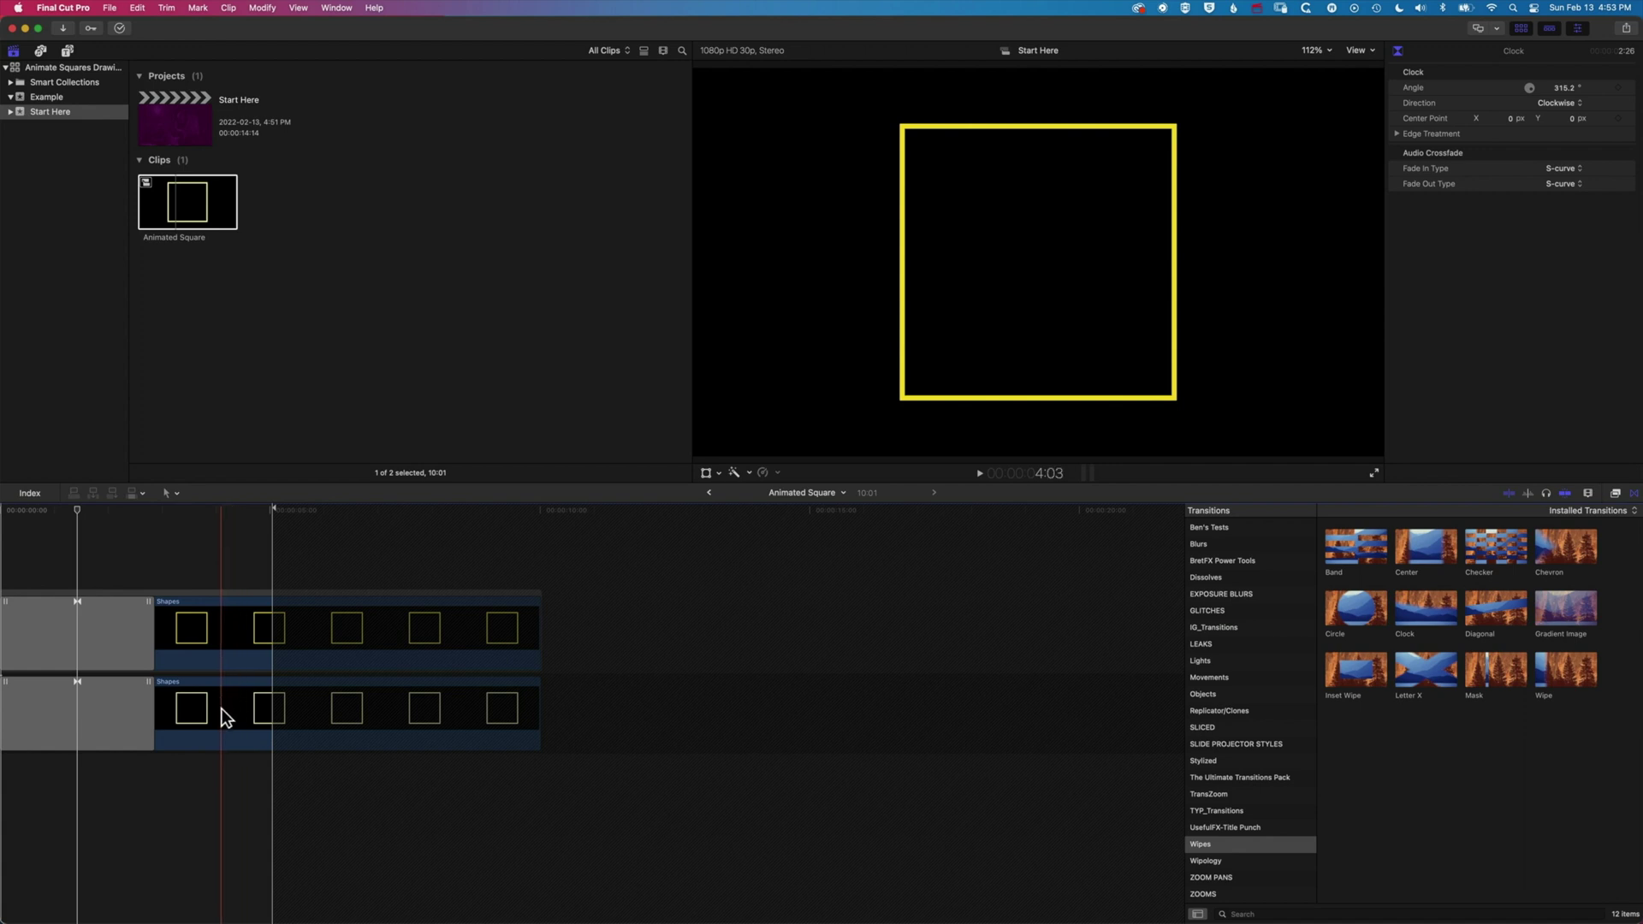
left_click(221, 708)
left_click(182, 578)
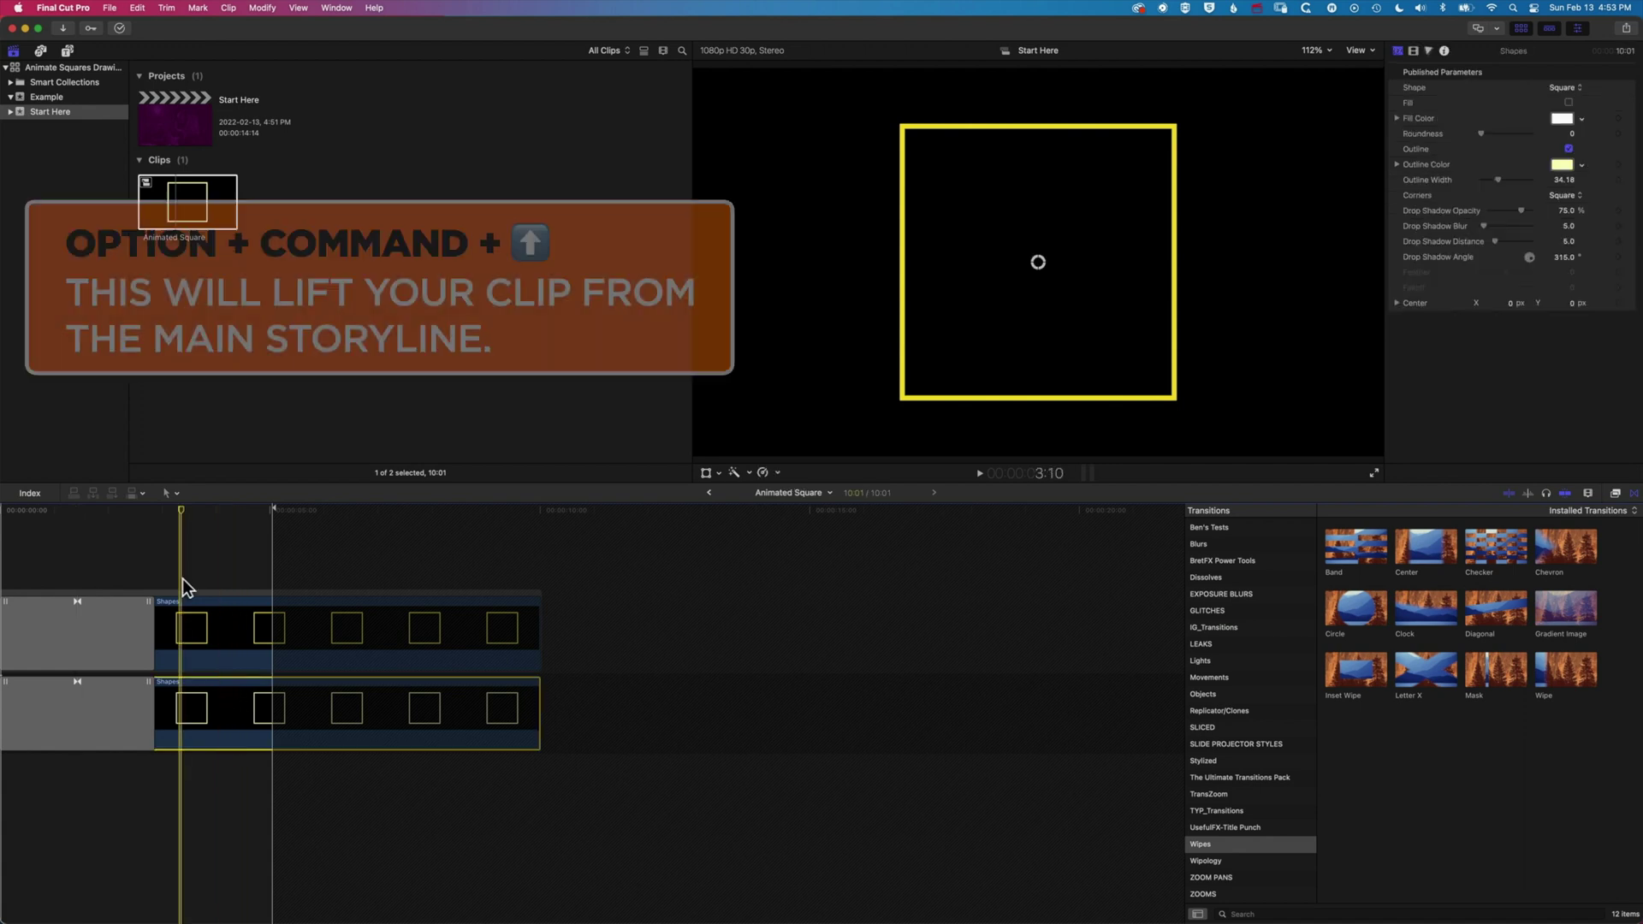
key("alt+super+Up")
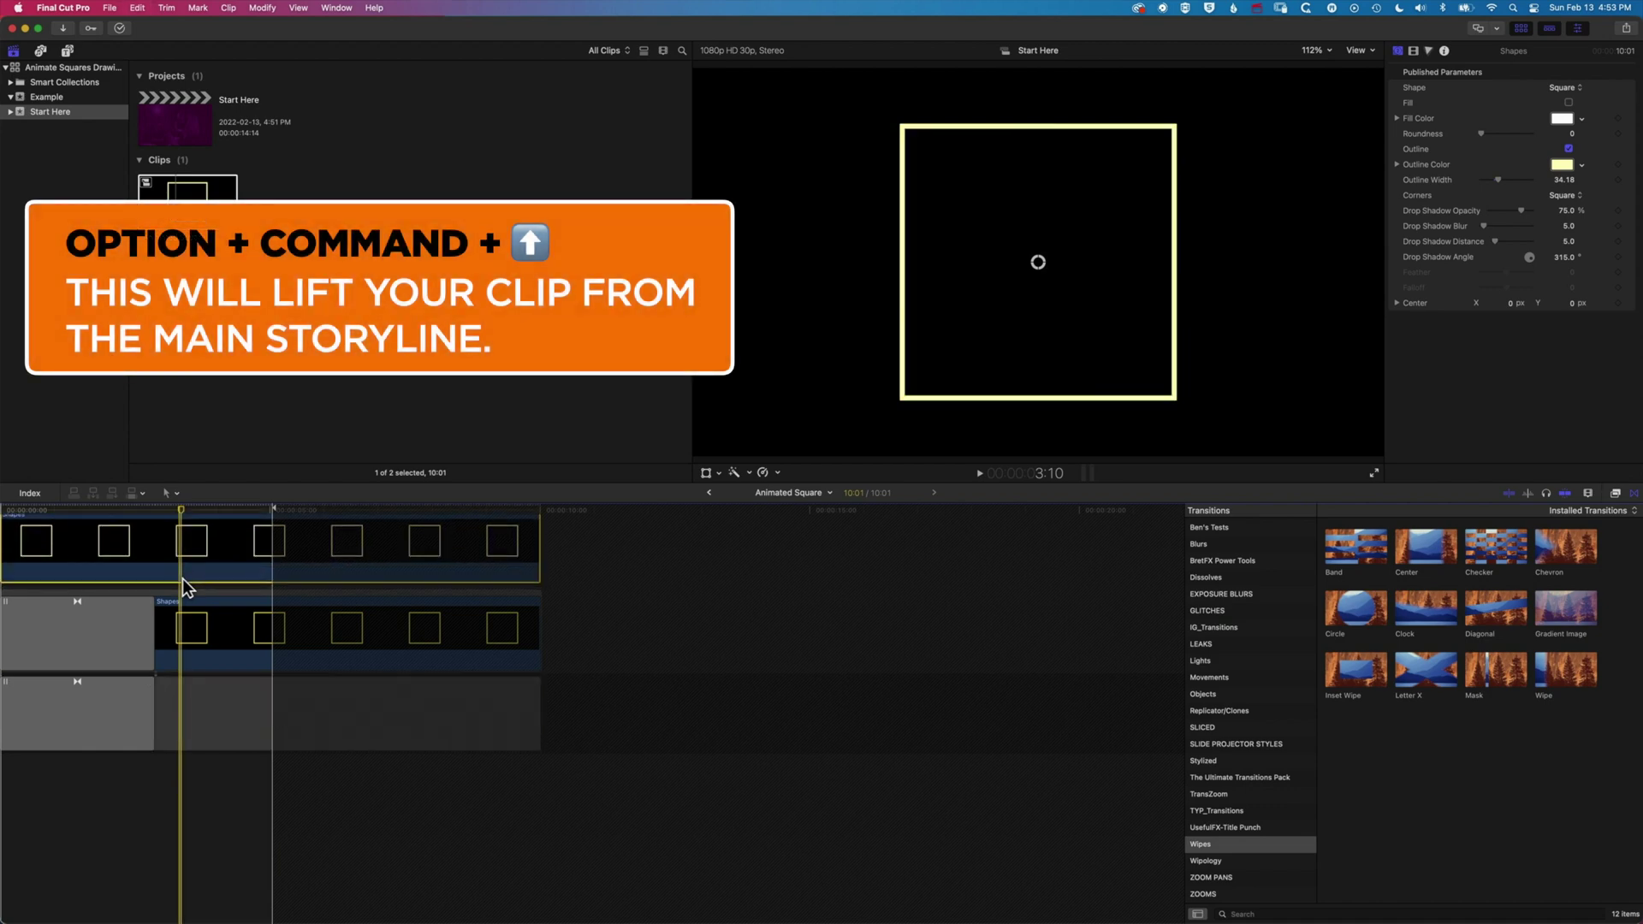
scroll(199, 547, "up", 2)
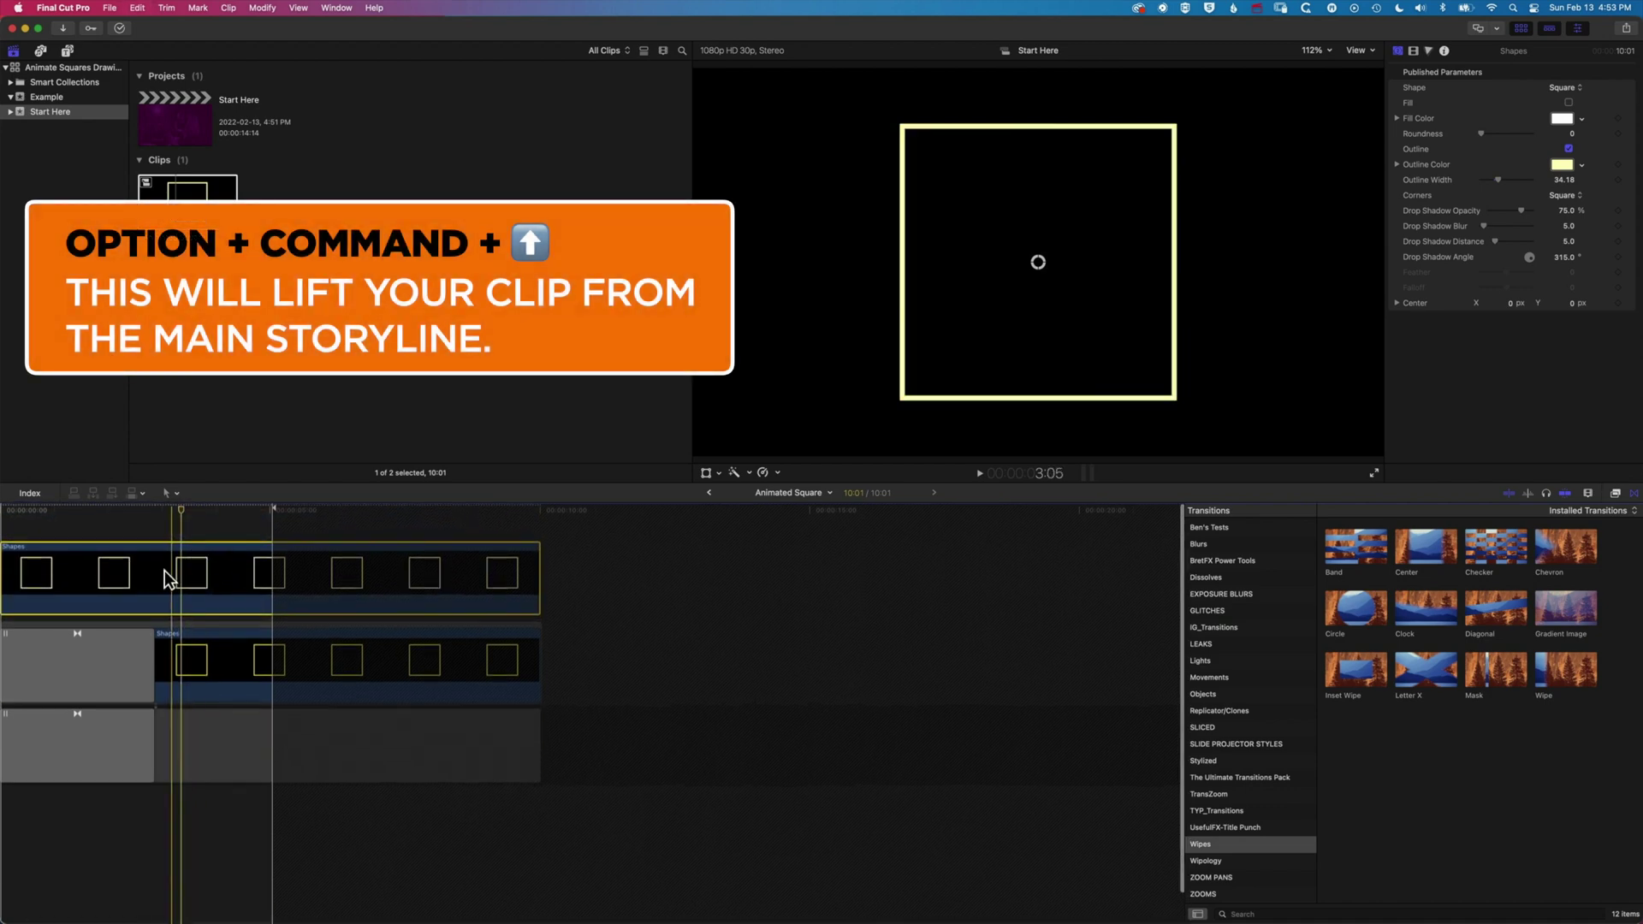
Move the leftover Clock transition in front of the lifted Shapes clip
left_click(70, 727)
left_click(122, 573)
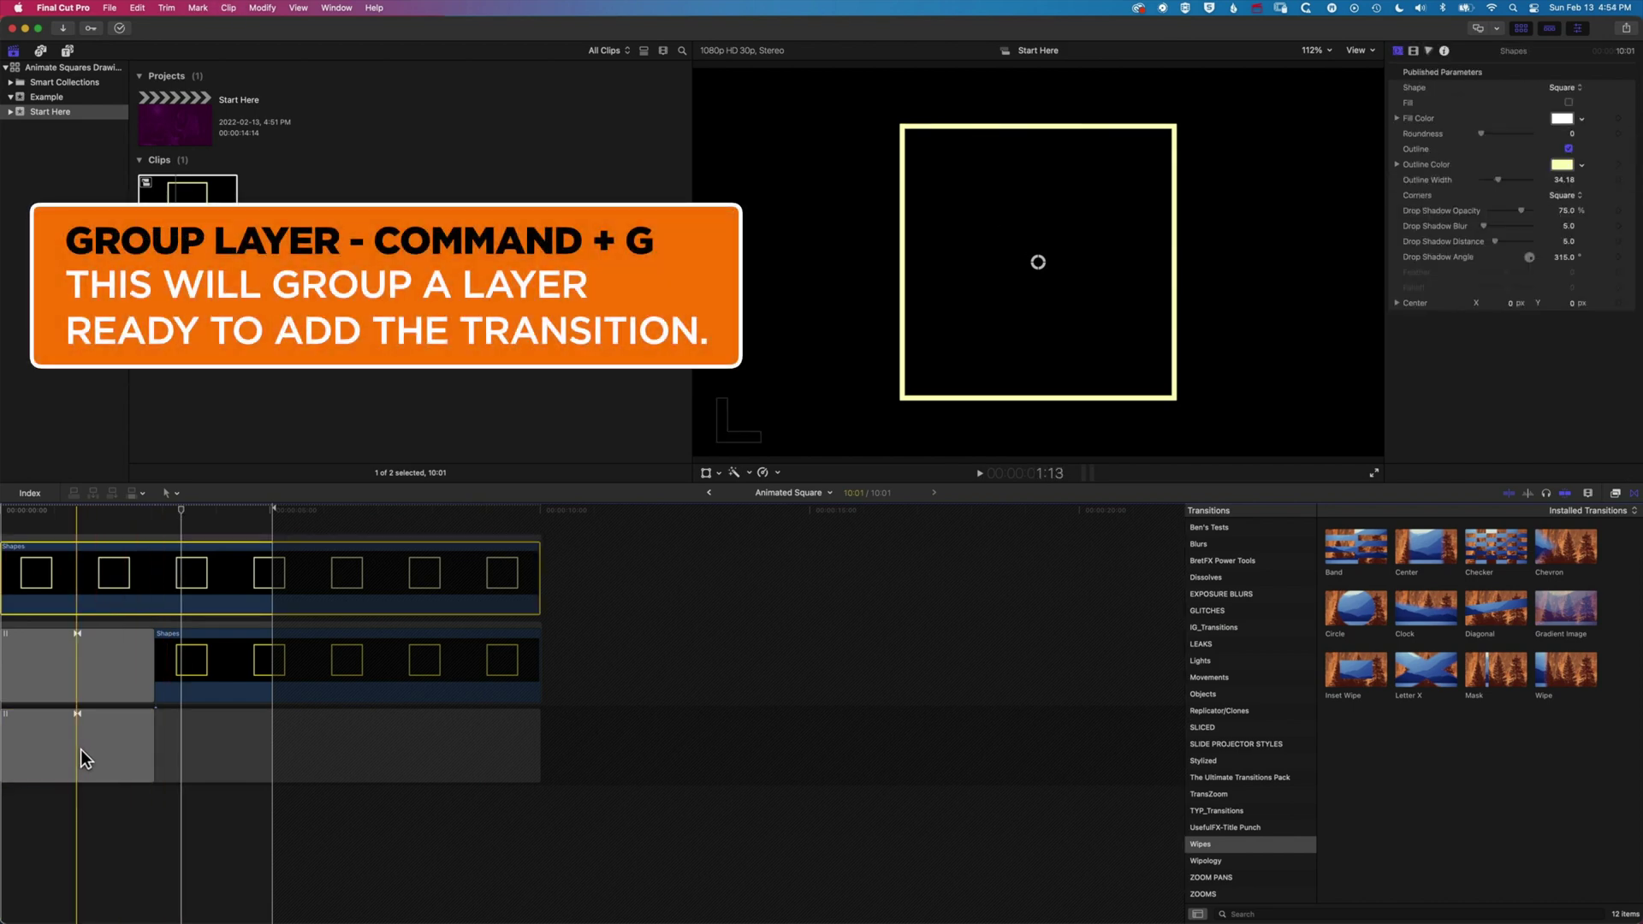
left_click(87, 747)
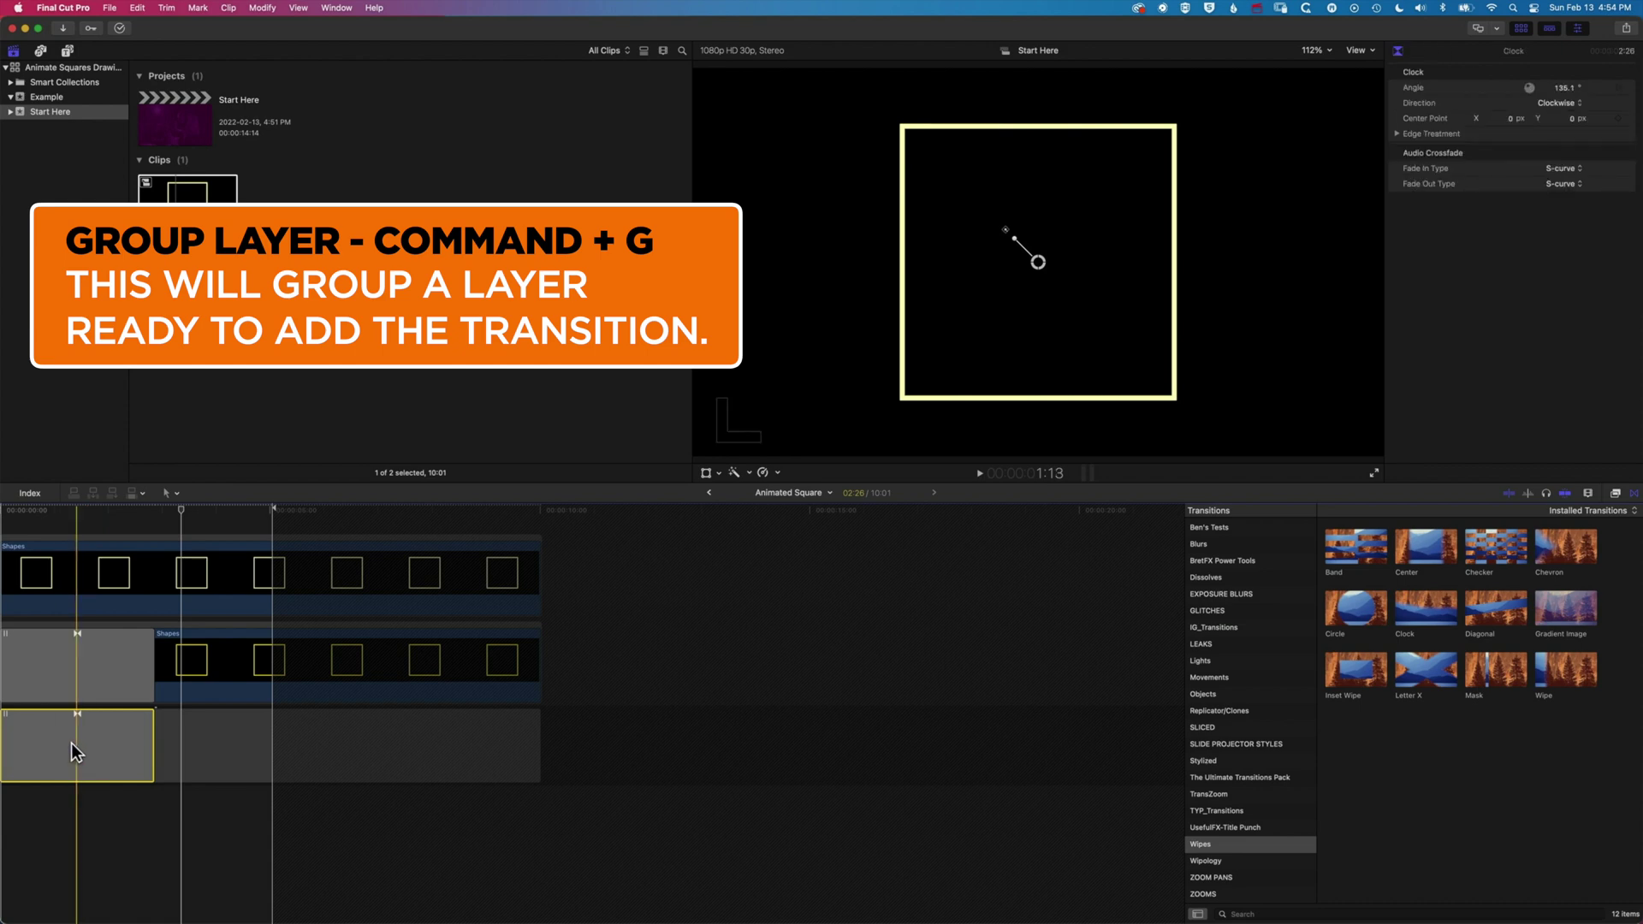
left_click_drag(71, 742, 99, 585)
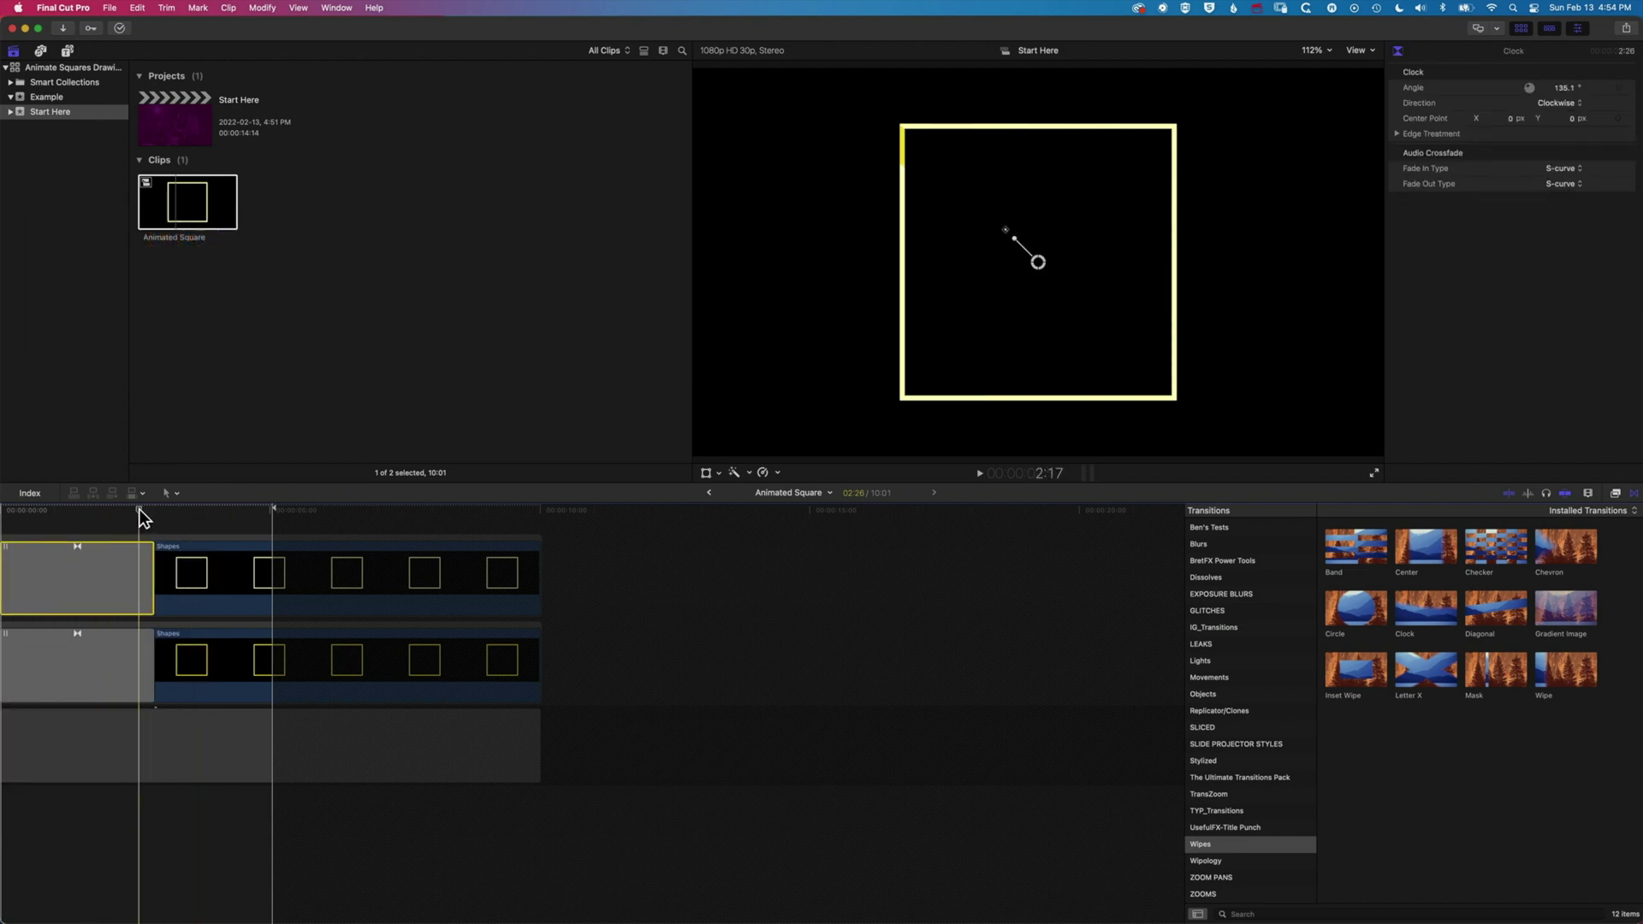
Back in Start Here, scrub until the nested yellow squares are fully drawn, then select the upper clip
left_click(190, 744)
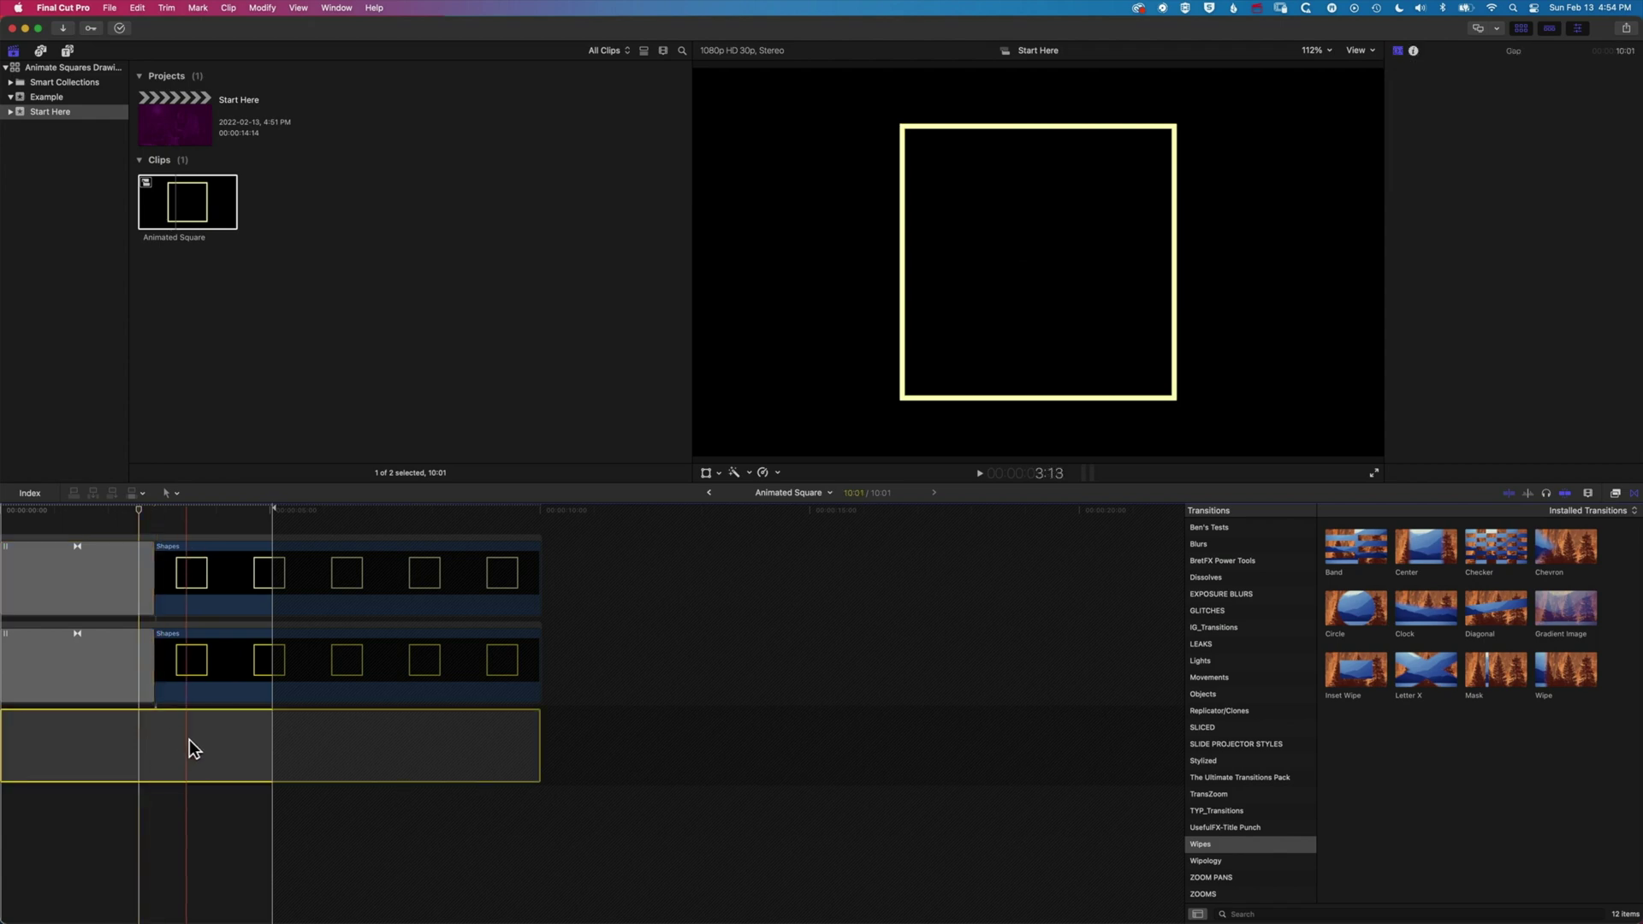
left_click(709, 492)
left_click(276, 546)
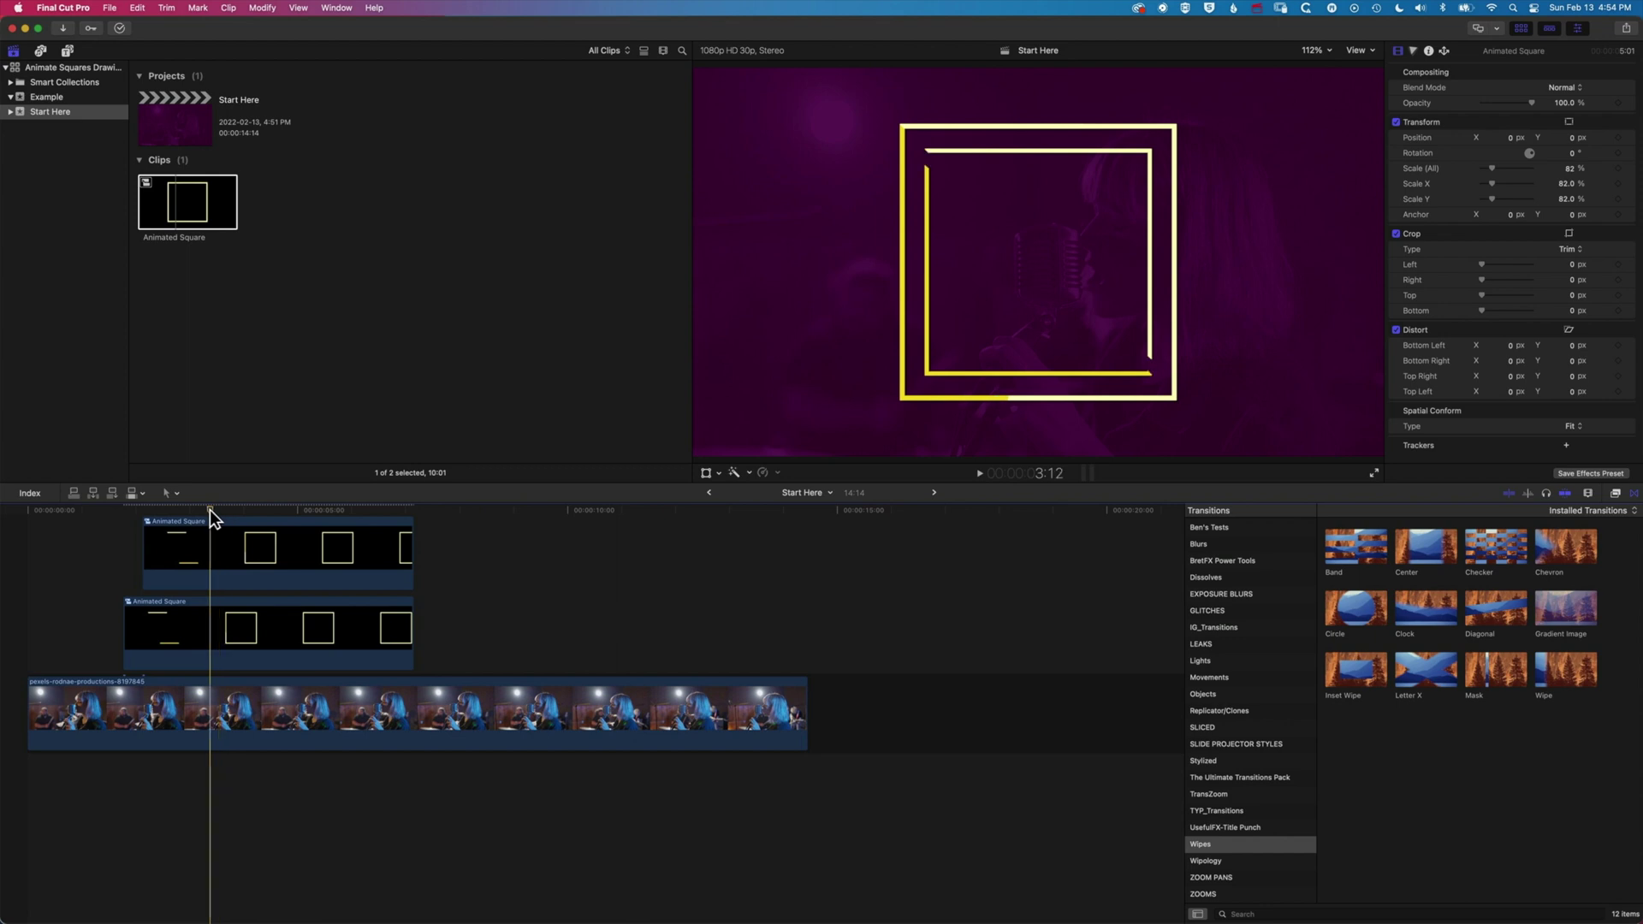
mouse_move(208, 510)
left_mouse_down()
mouse_move(108, 518)
mouse_move(211, 516)
left_mouse_up()
left_click_drag(212, 517, 224, 520)
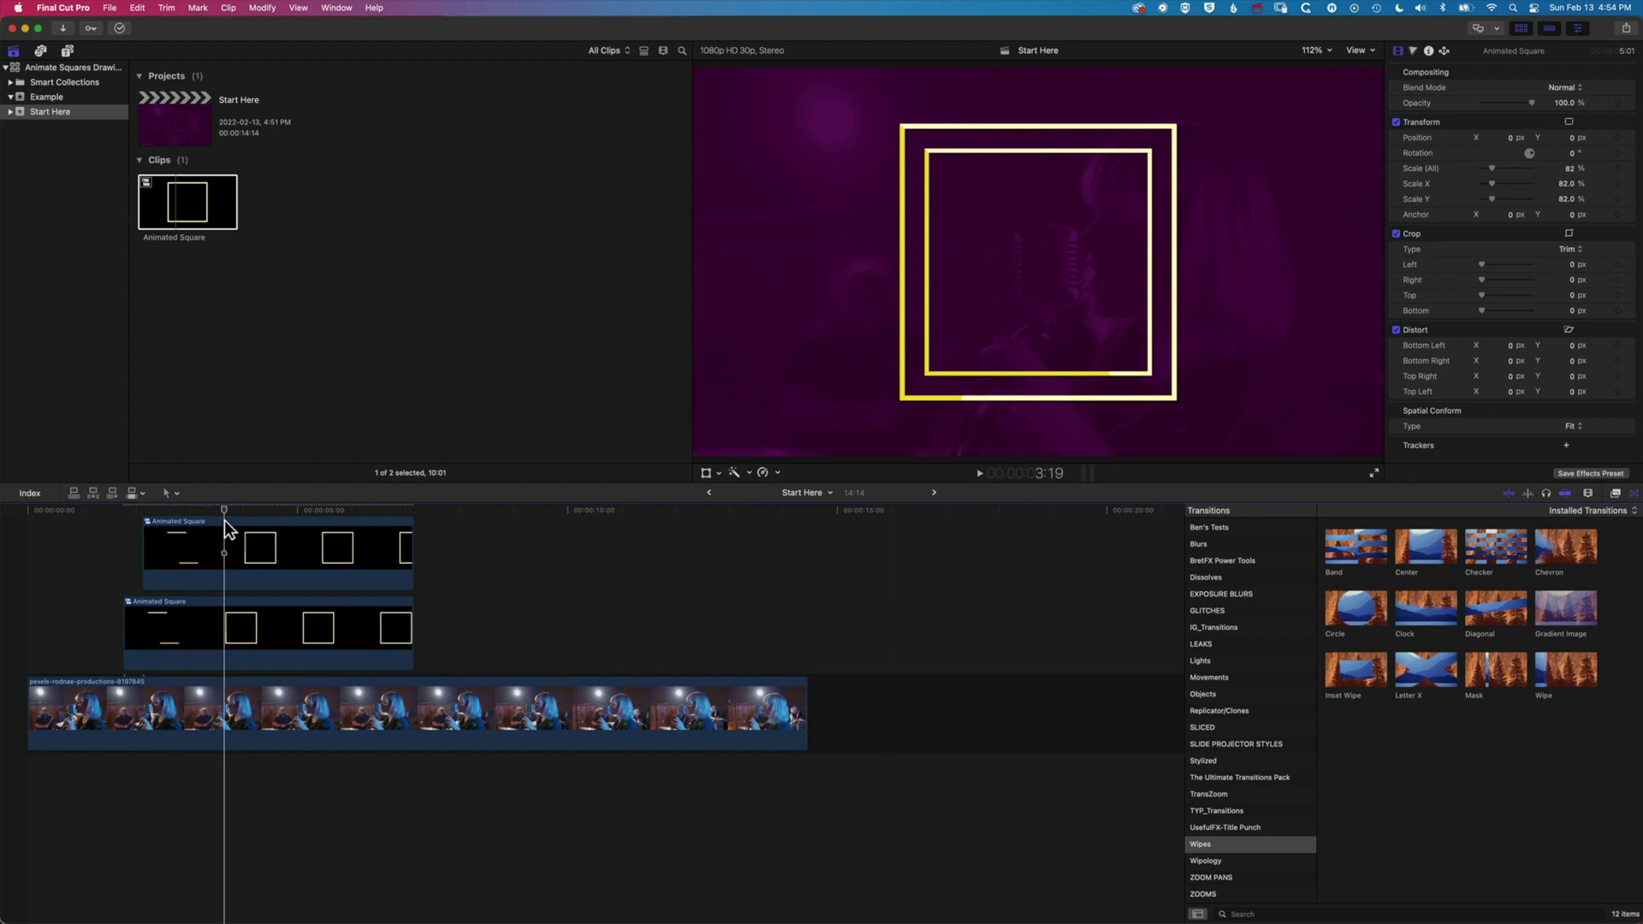
left_click(237, 561)
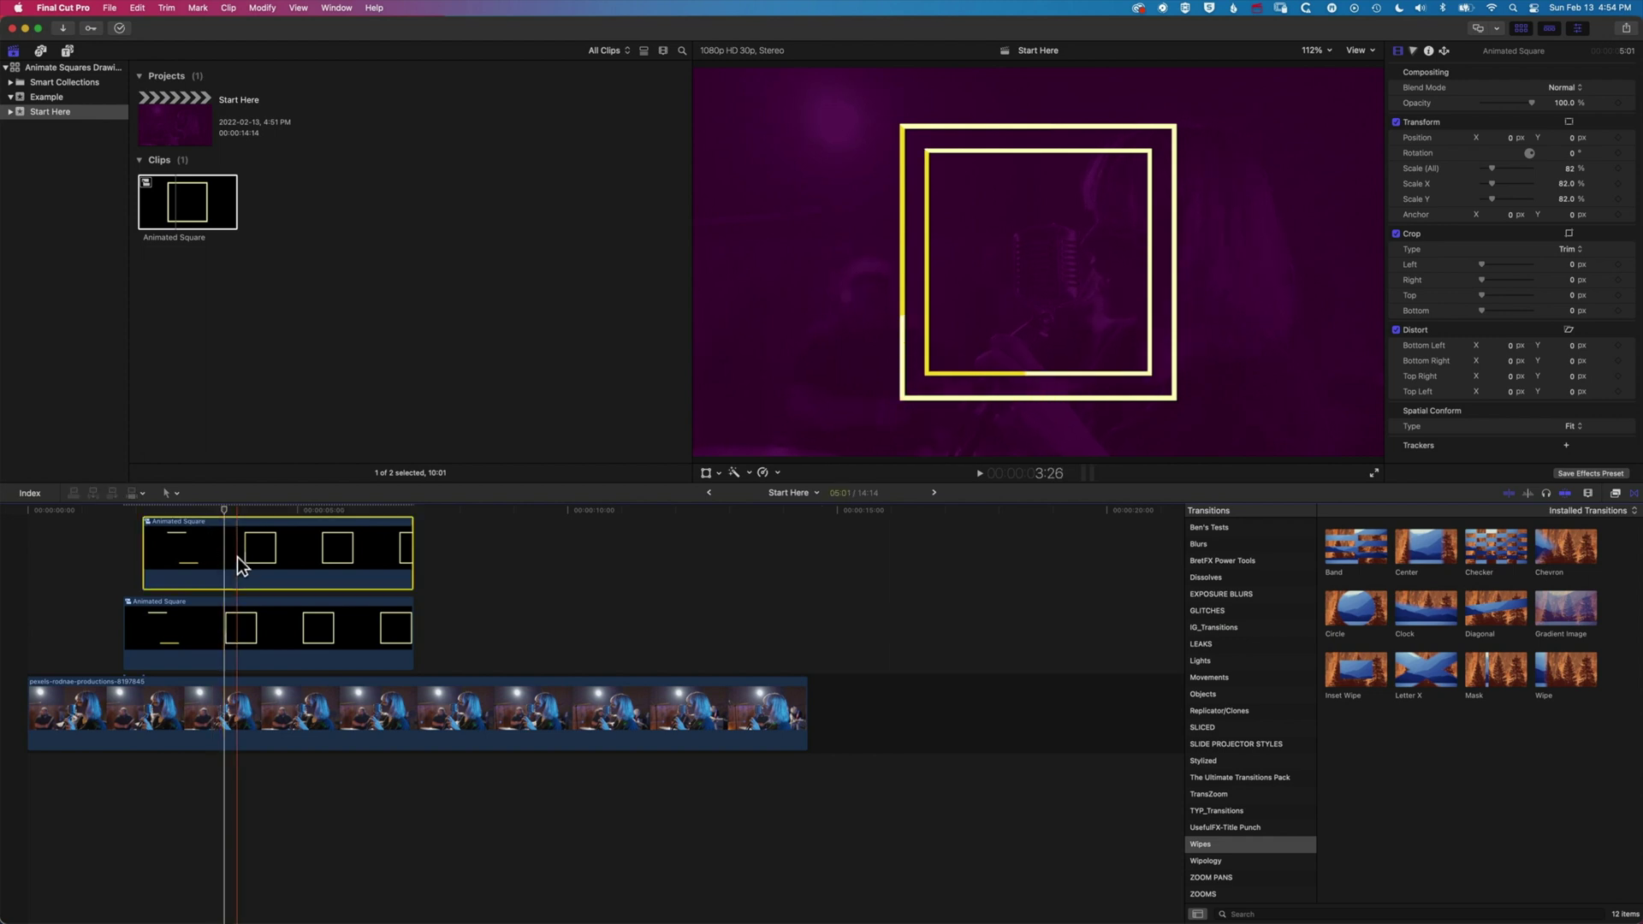
Set the upper Shapes outline inside Animated Square to cyan, then return to Start Here
double_click(238, 556)
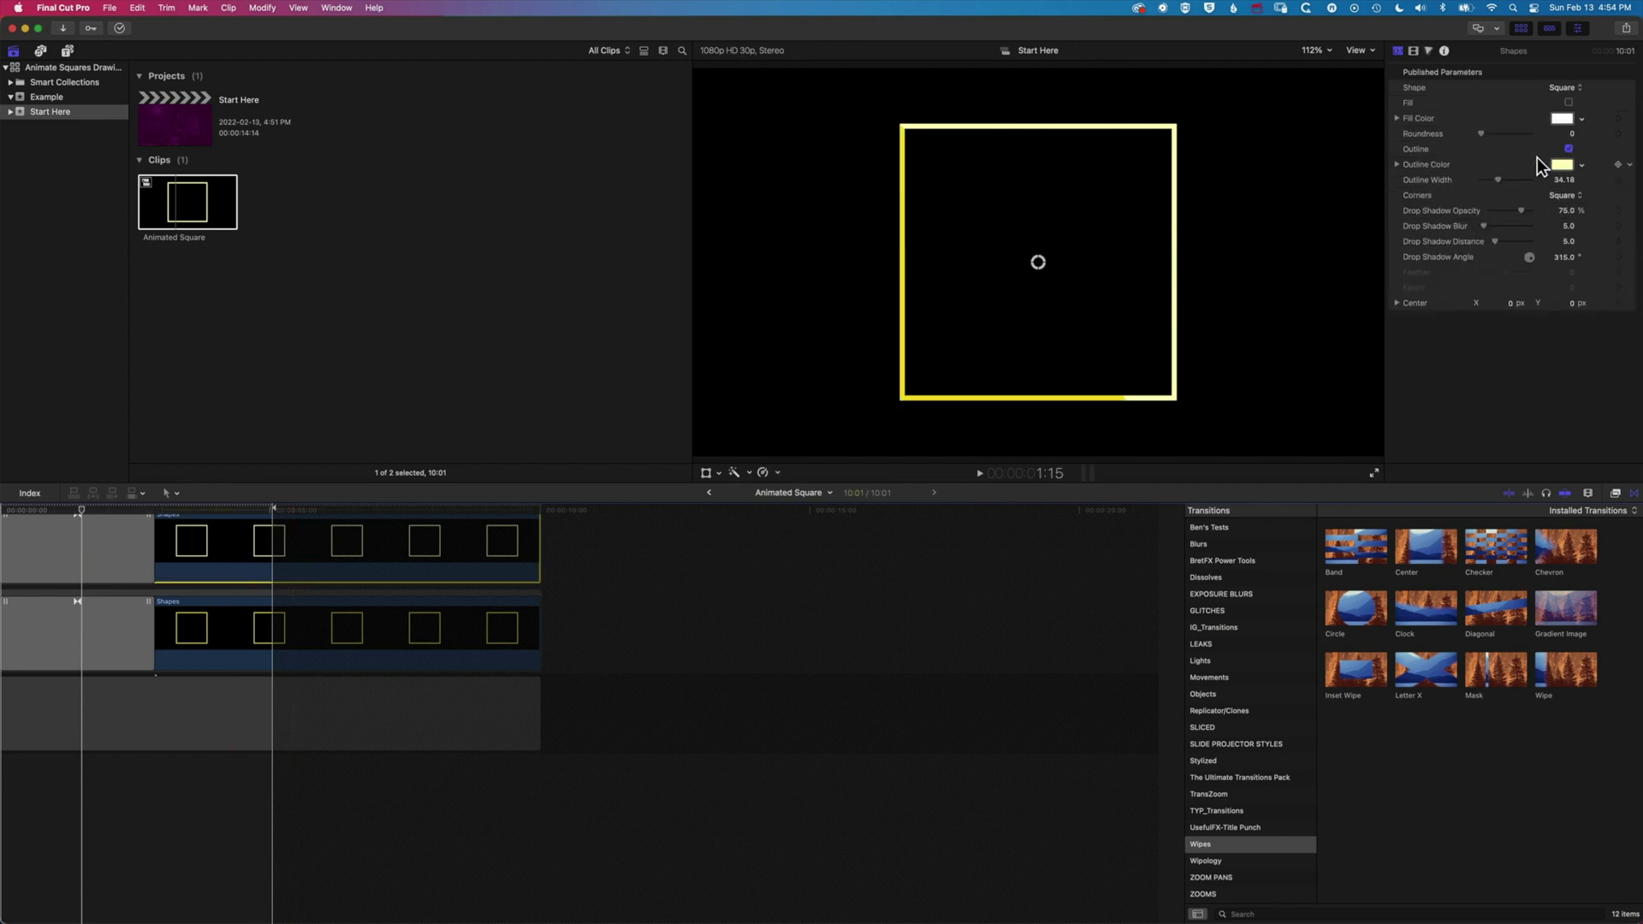
left_click(1581, 166)
left_click_drag(1563, 180, 1554, 242)
left_click(709, 493)
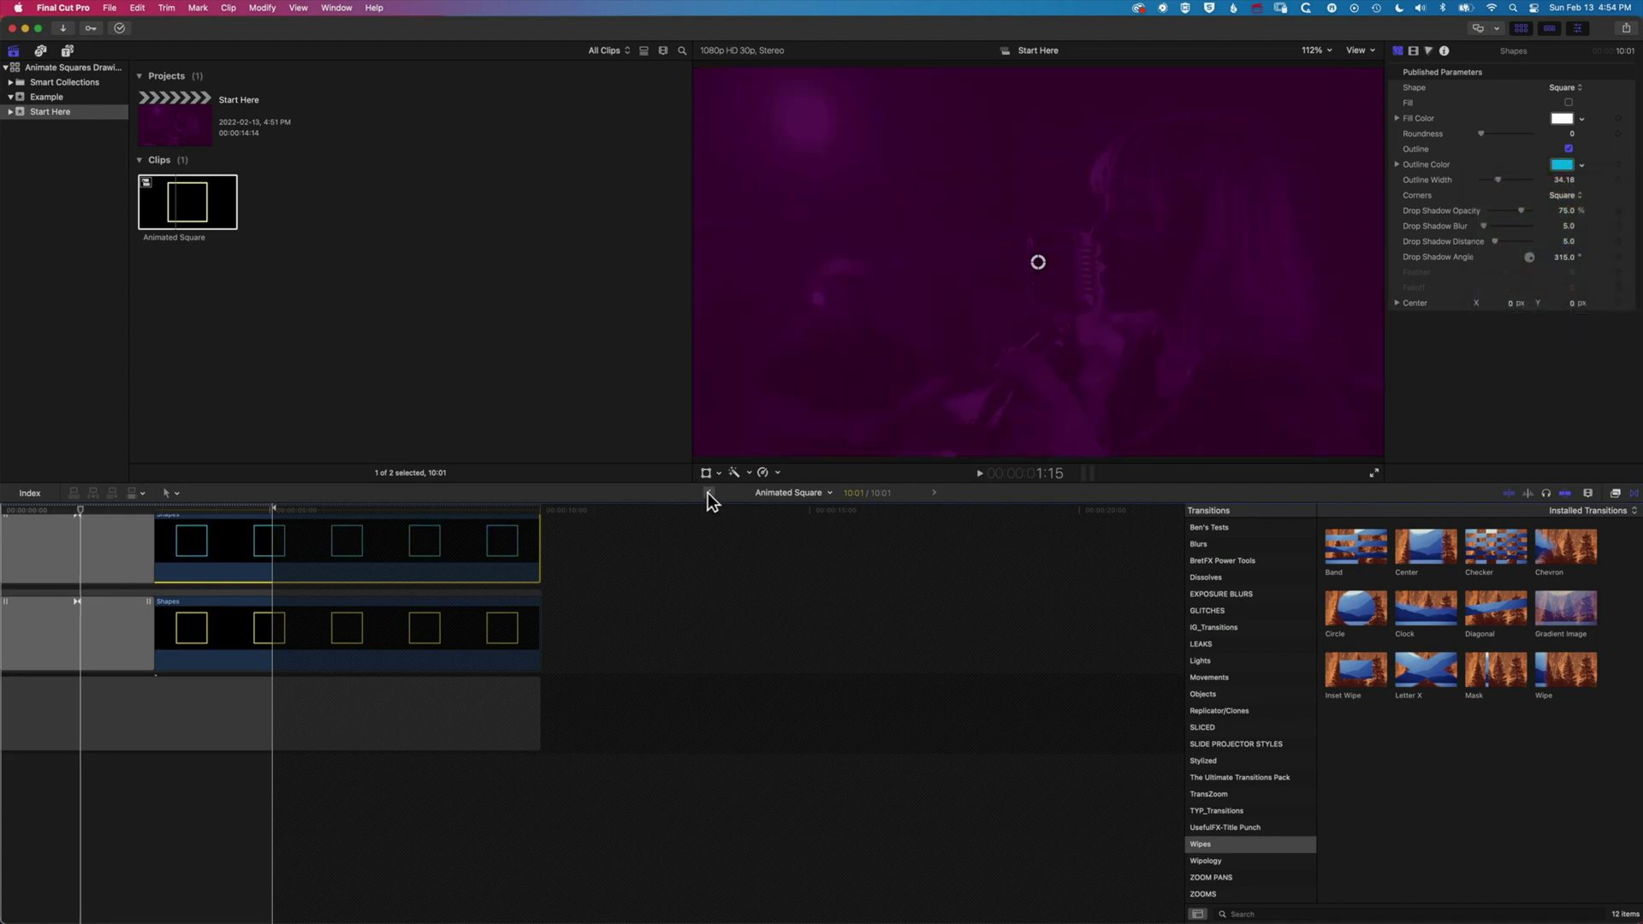
left_click(252, 567)
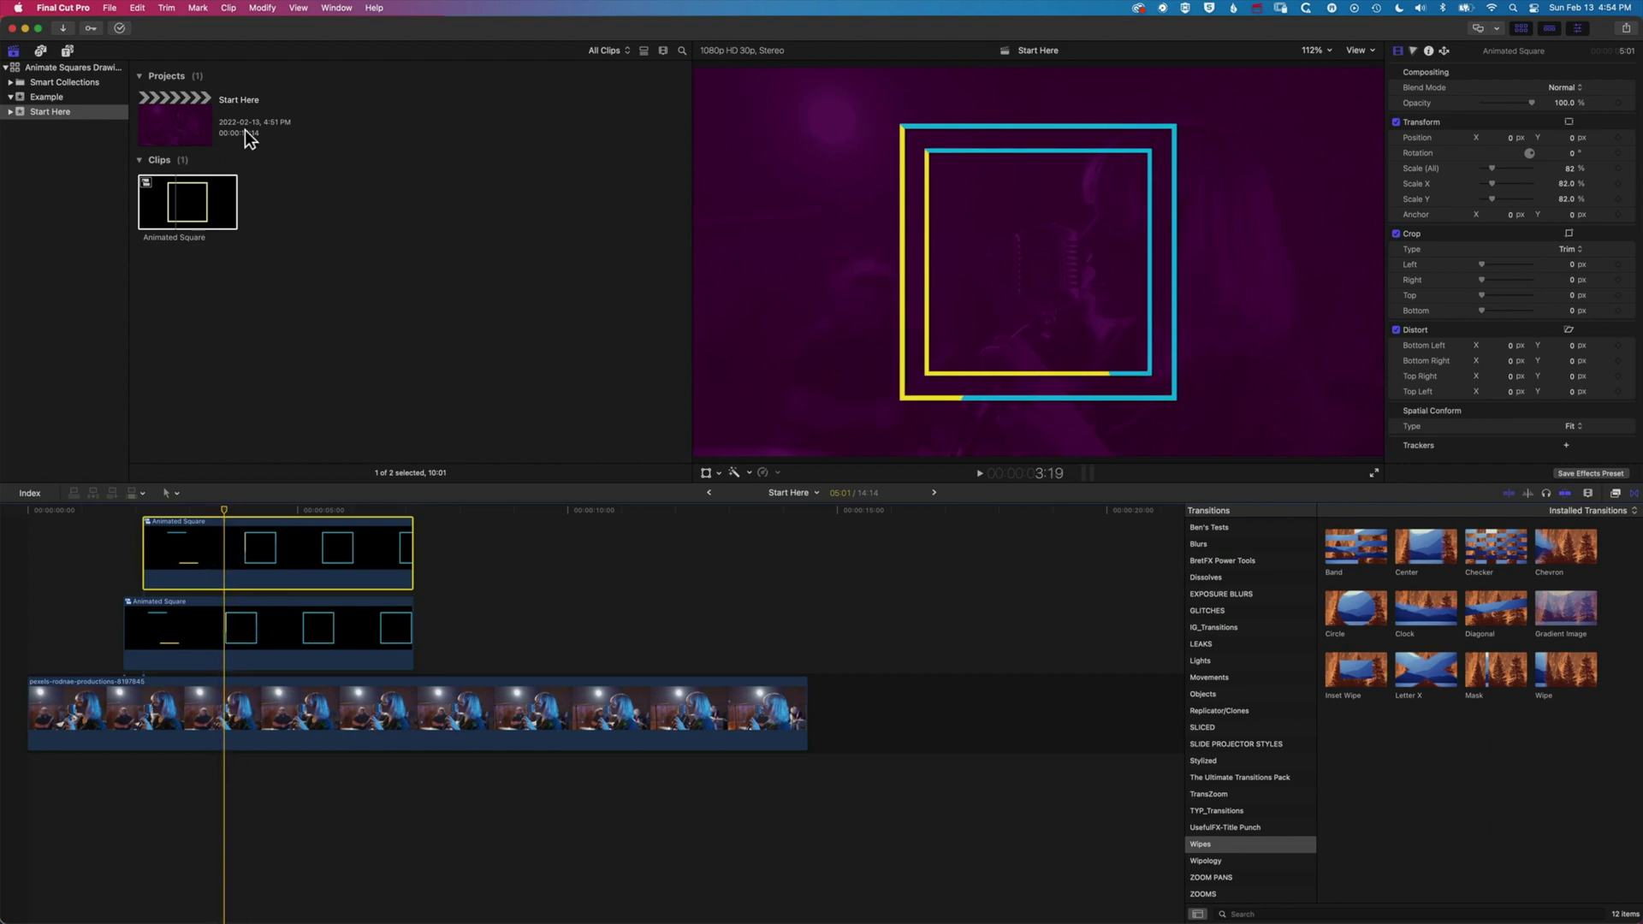
Reference a new parent clip for the upper clip and rename the copy 'Animated Square Blue'
left_click(231, 8)
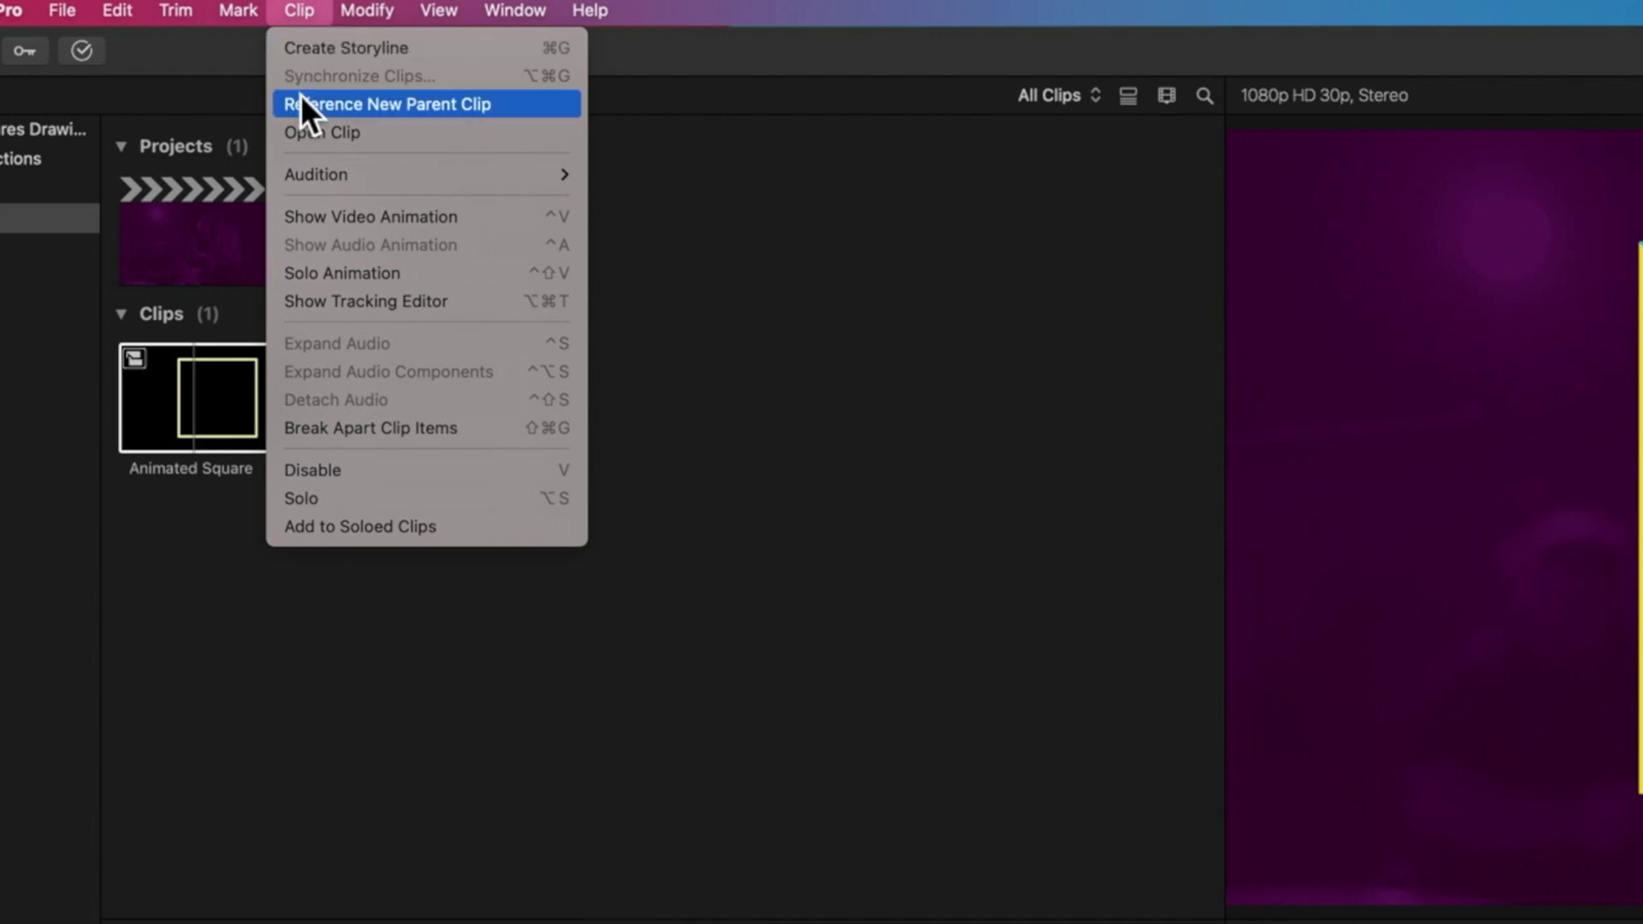
left_click(351, 100)
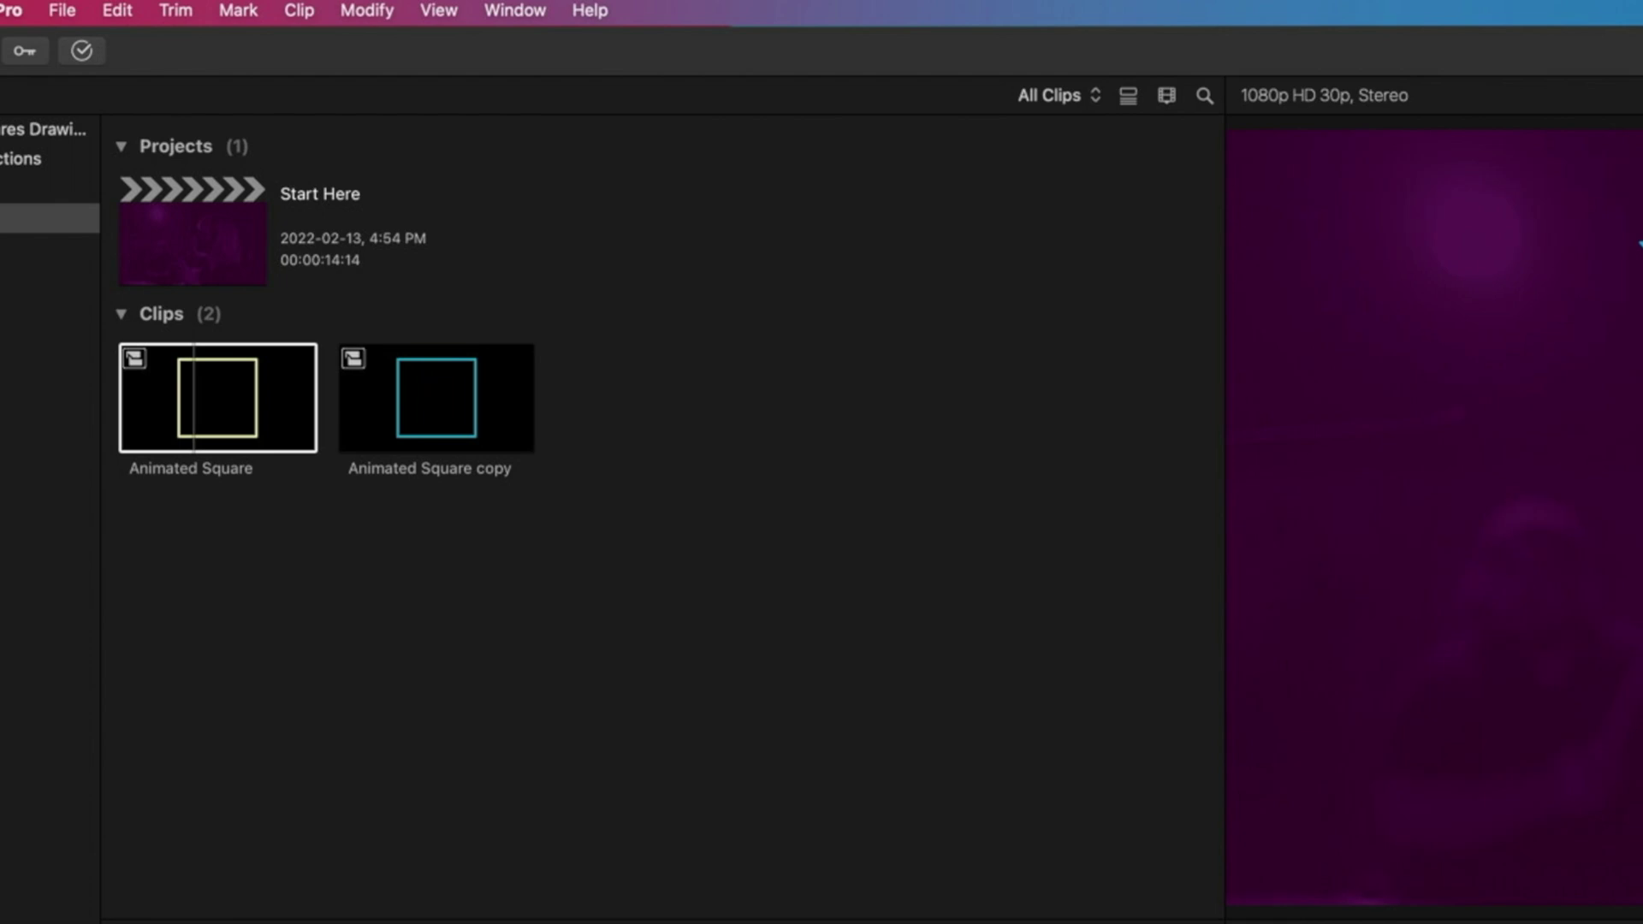
left_click(452, 469)
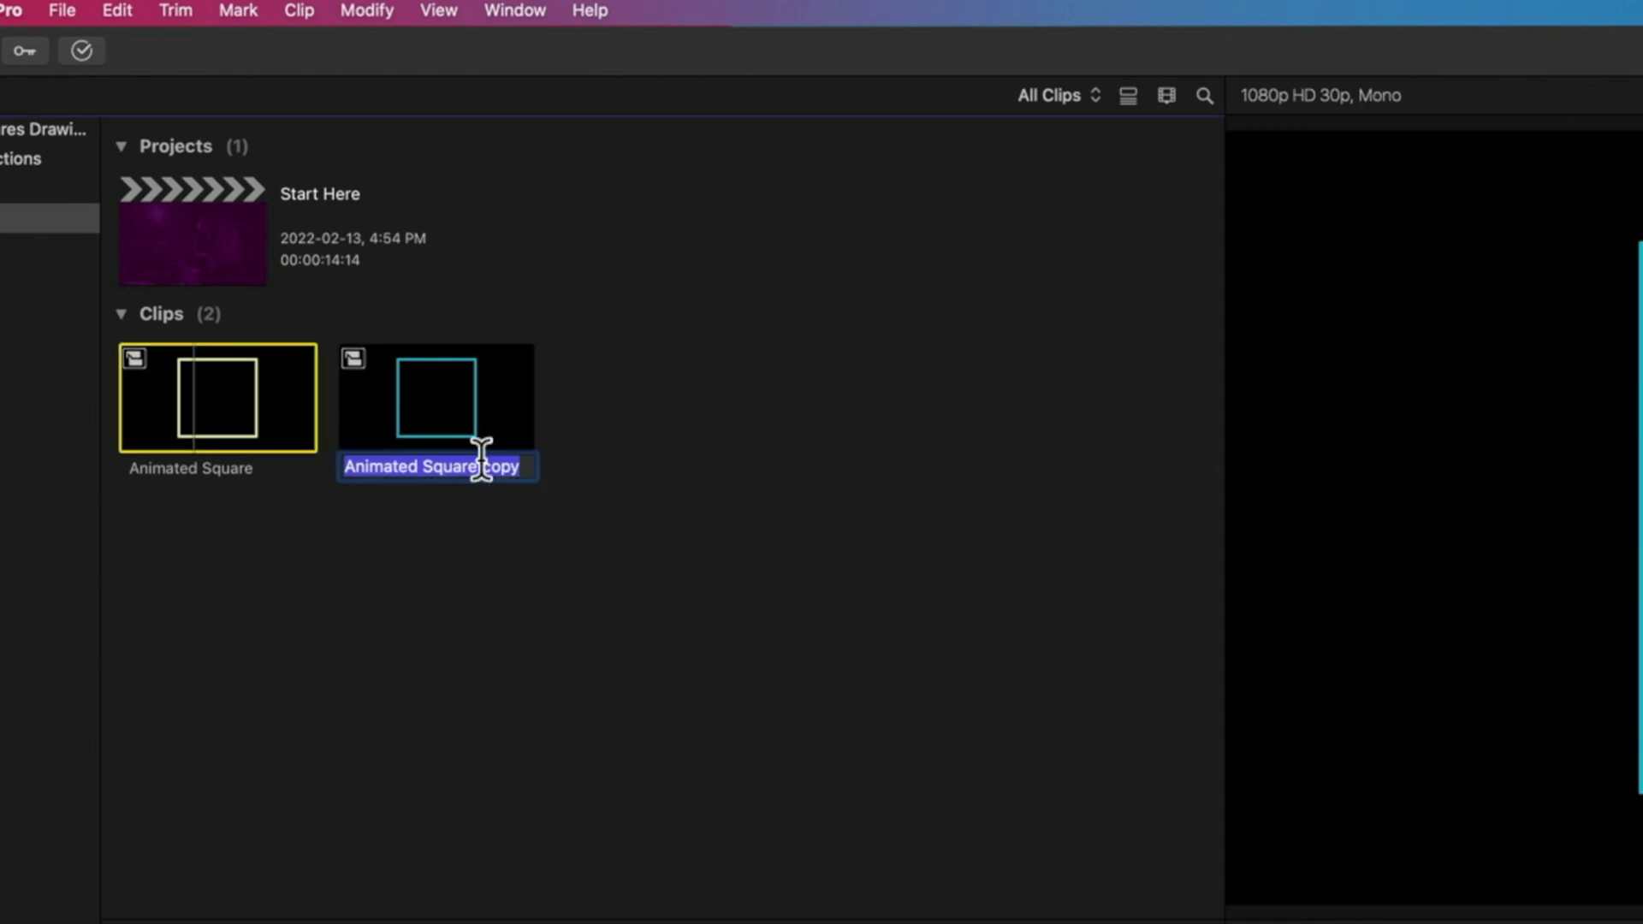
left_click(487, 466)
double_click(487, 466)
type("Bl")
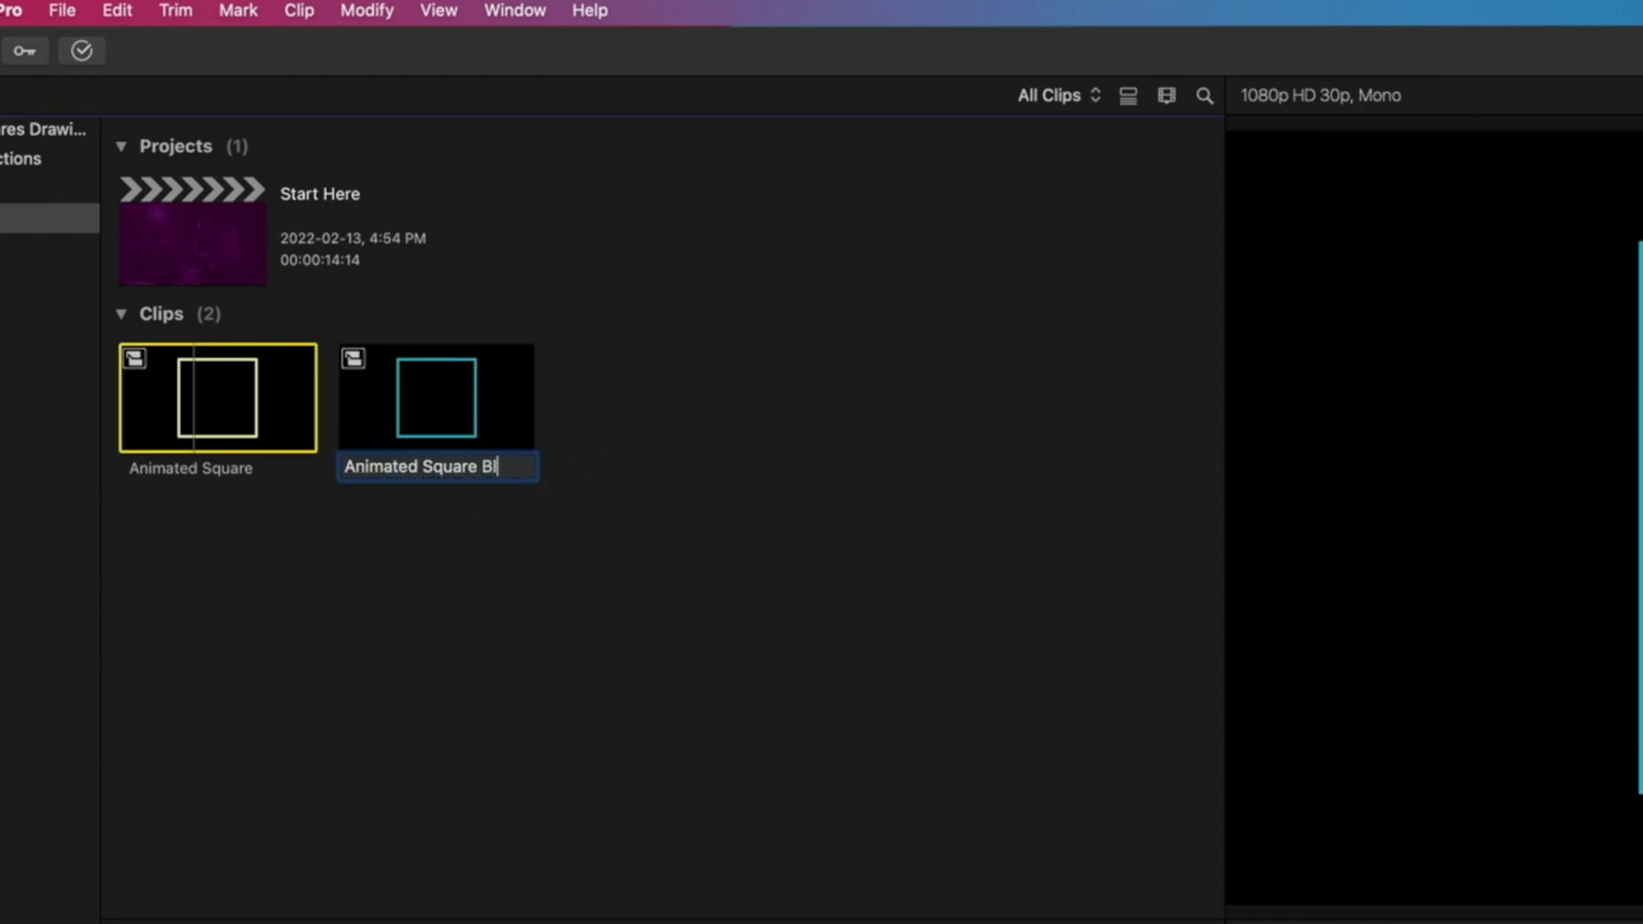
type("ue")
key("Return")
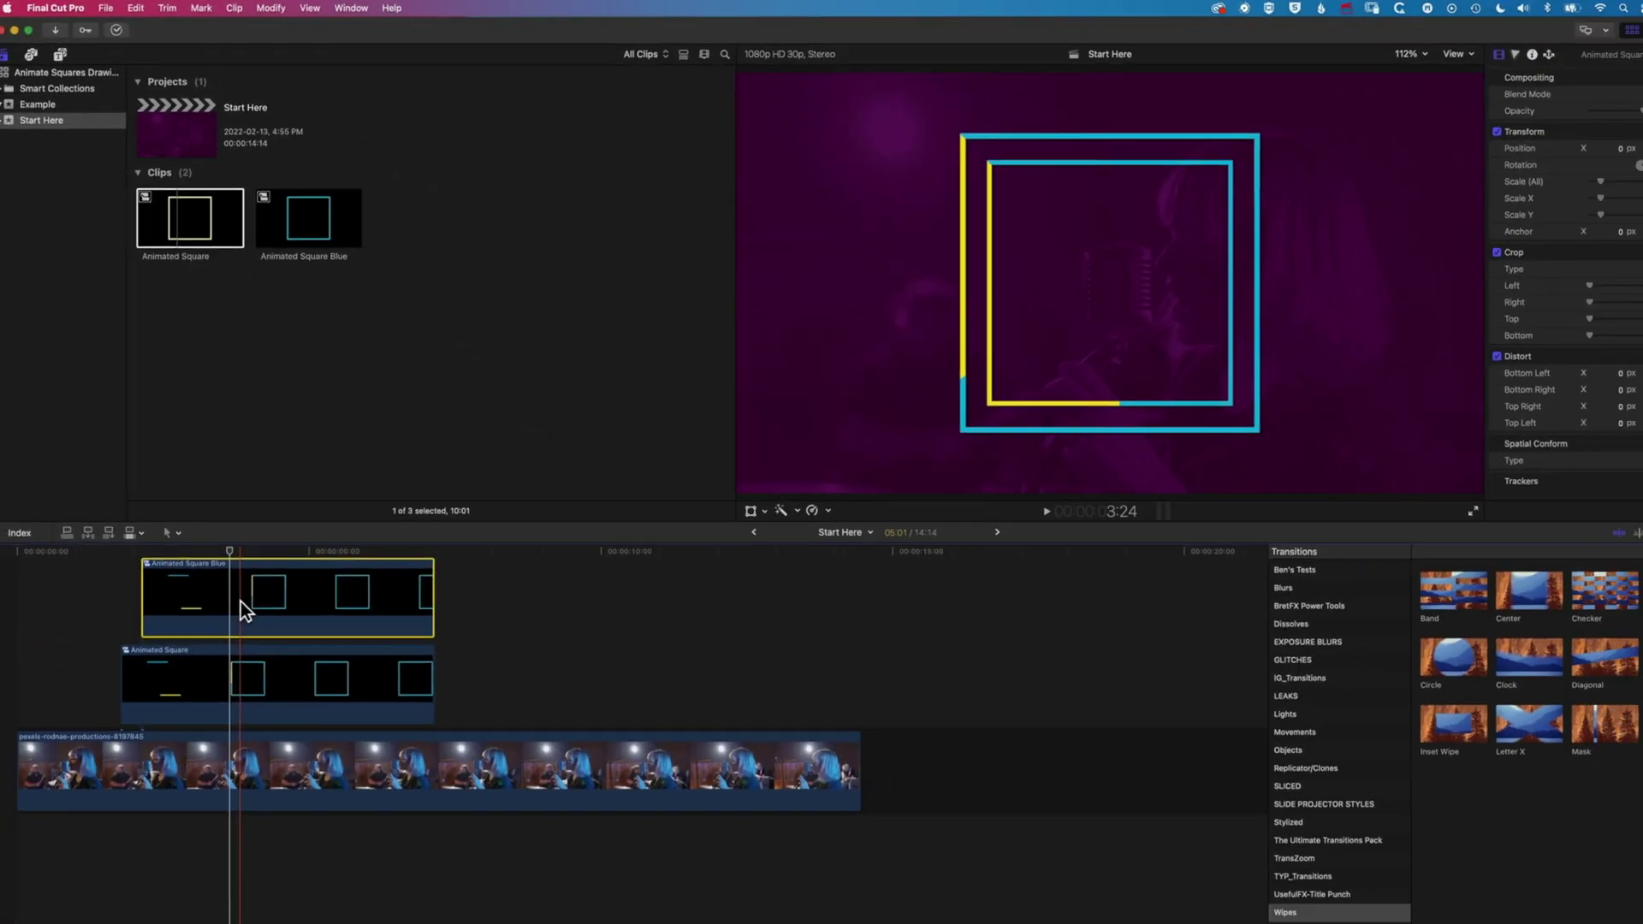
Inside Animated Square Blue, change the lower Shapes outline from yellow to blue
double_click(239, 602)
left_click(233, 607)
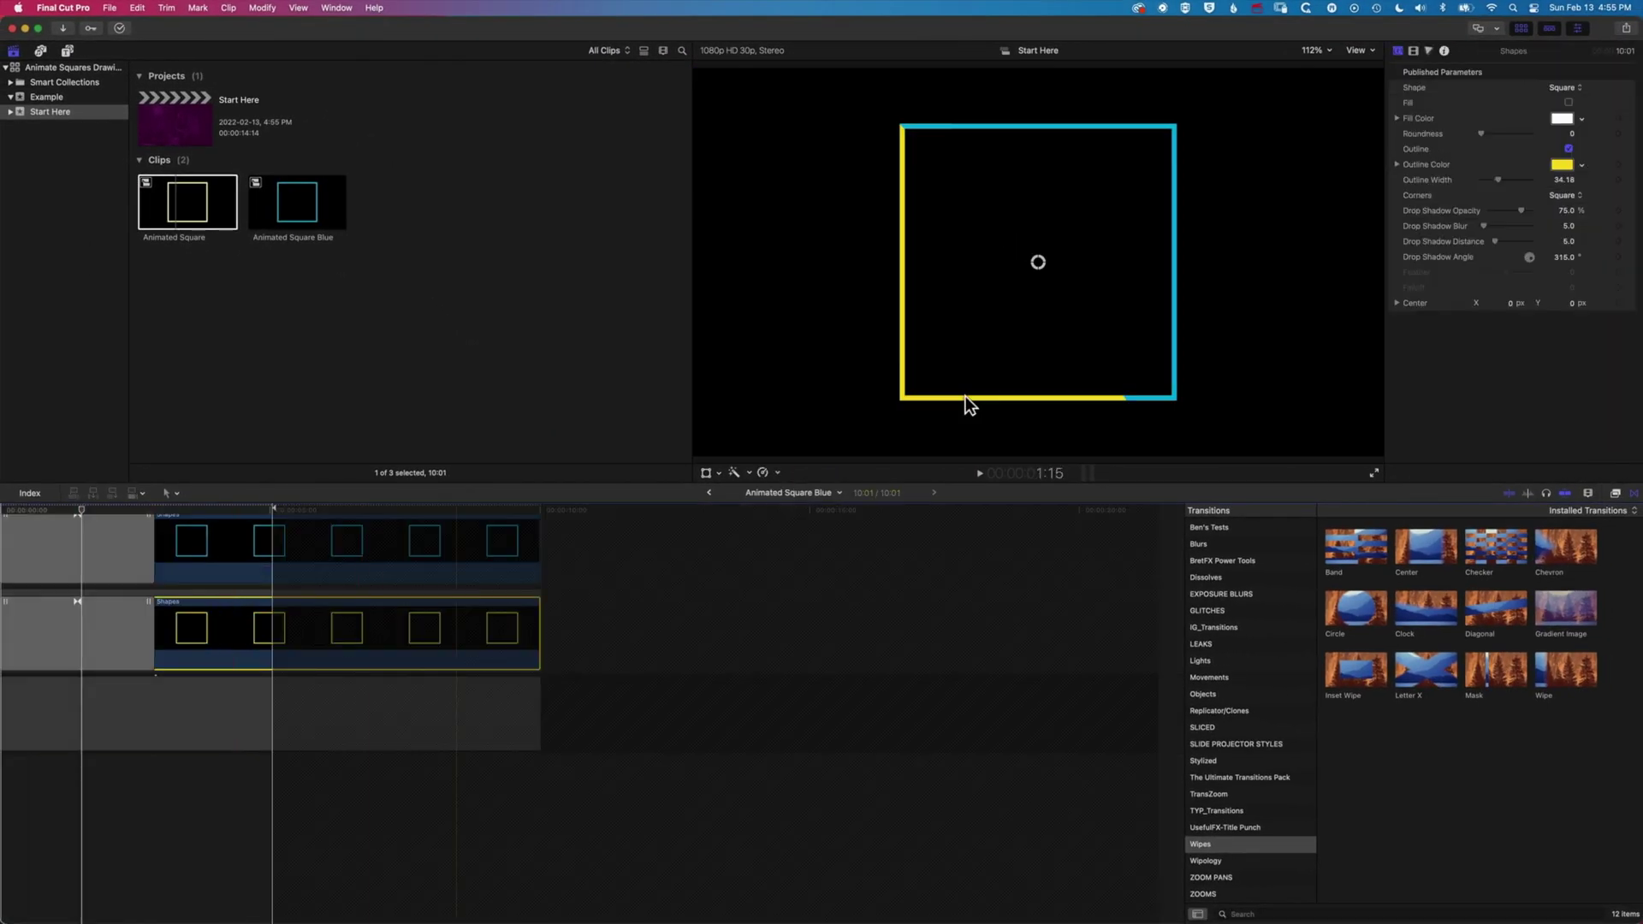
left_click(1581, 164)
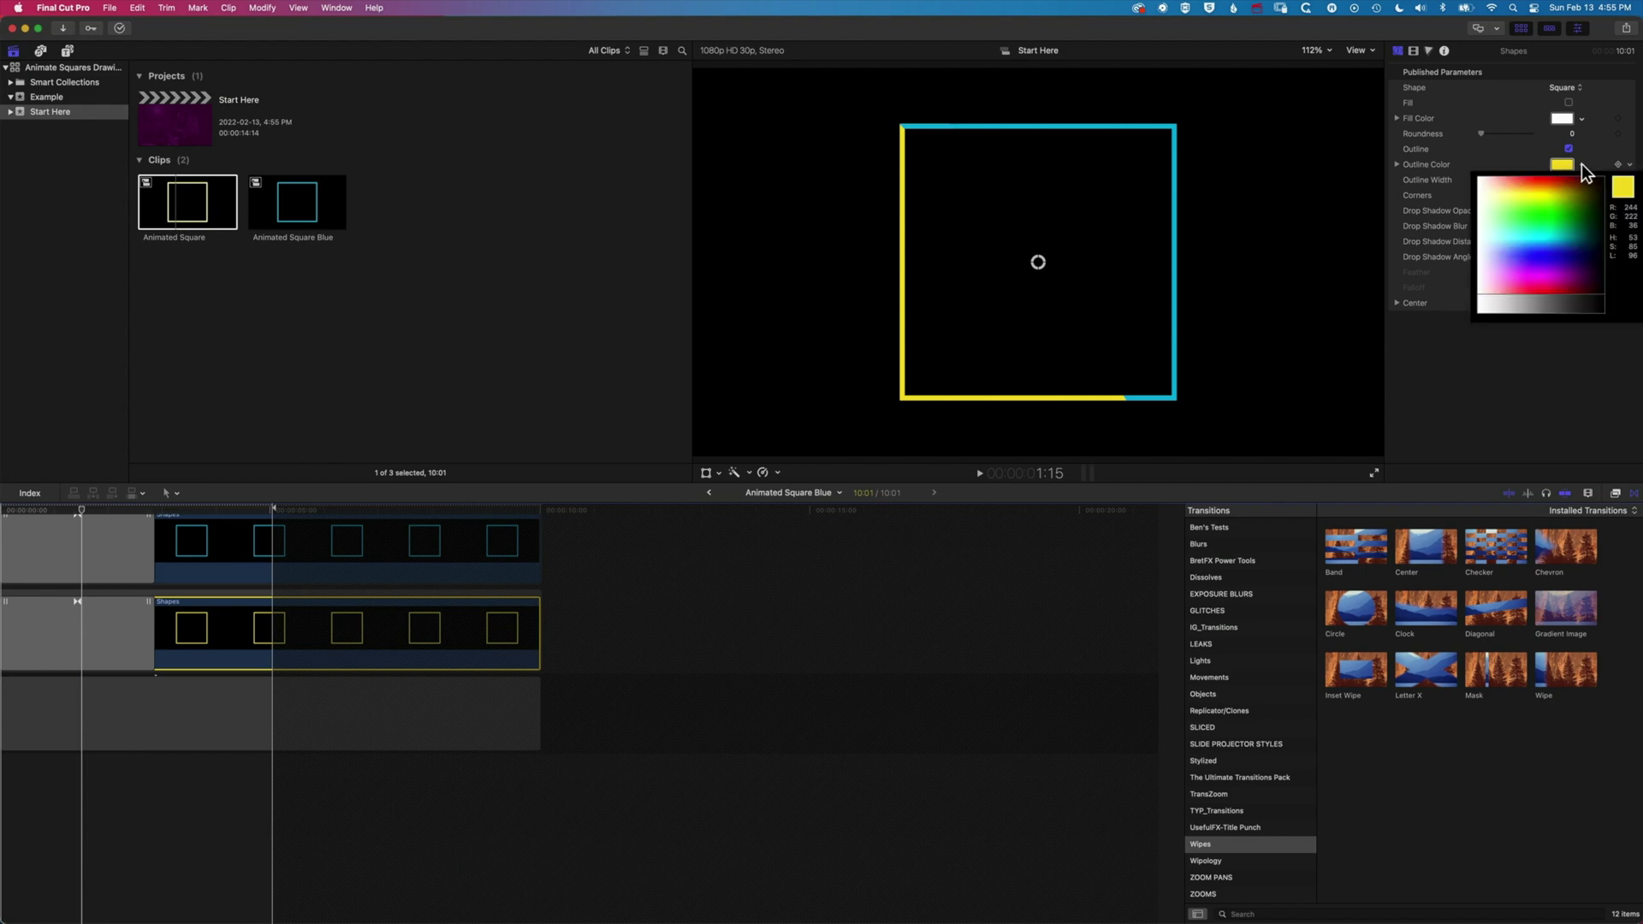
left_click(1581, 164)
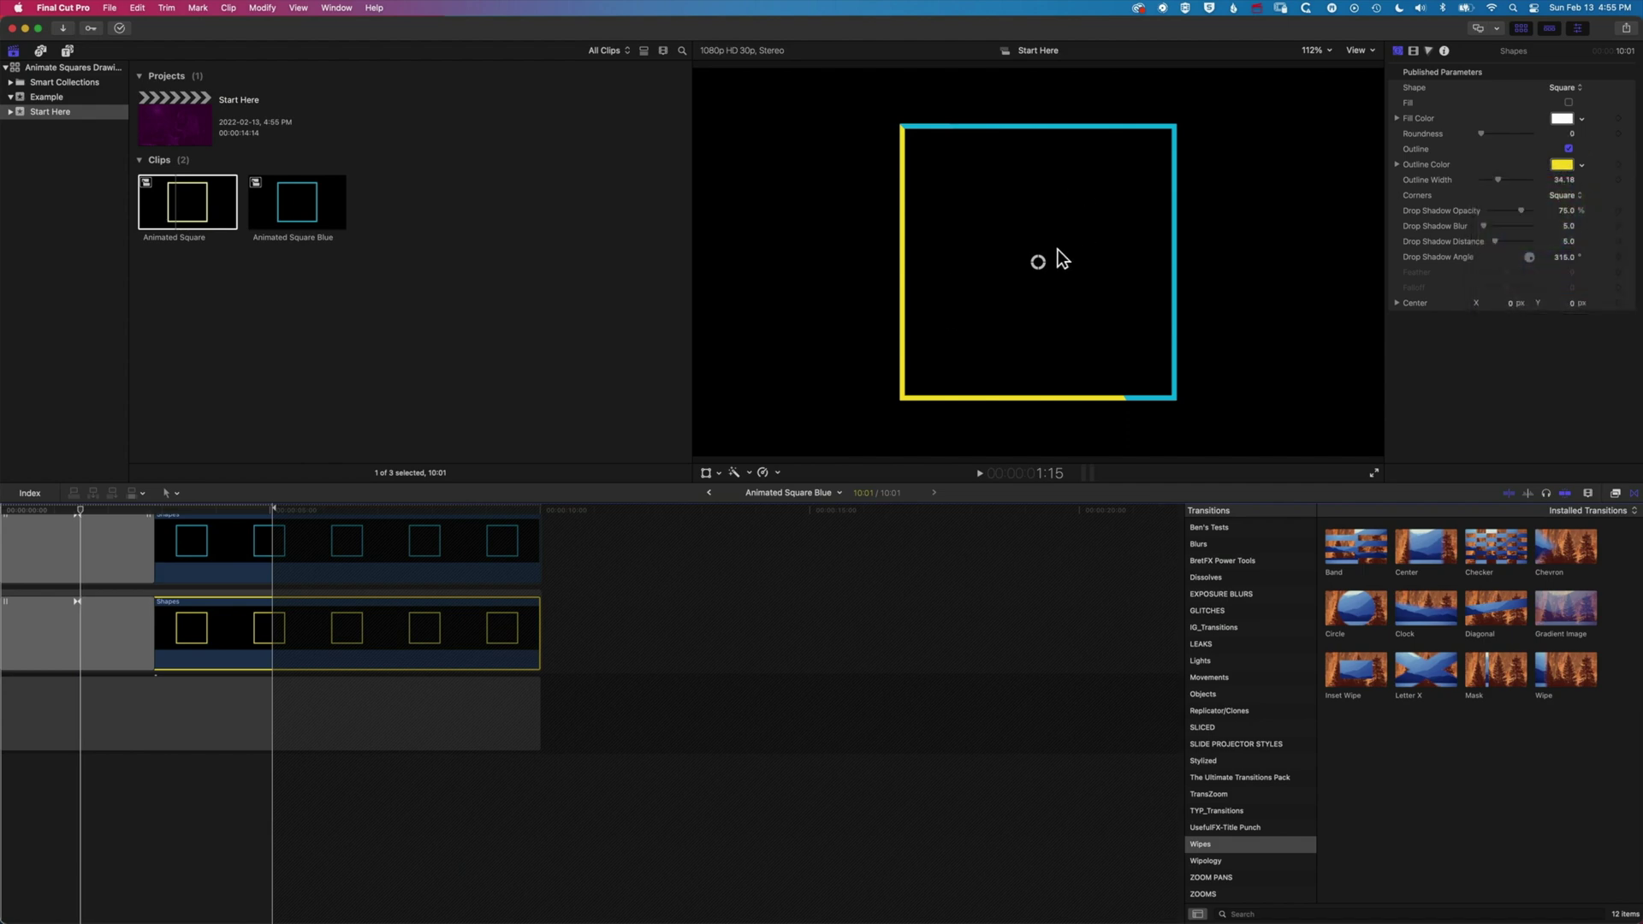
left_click(1561, 166)
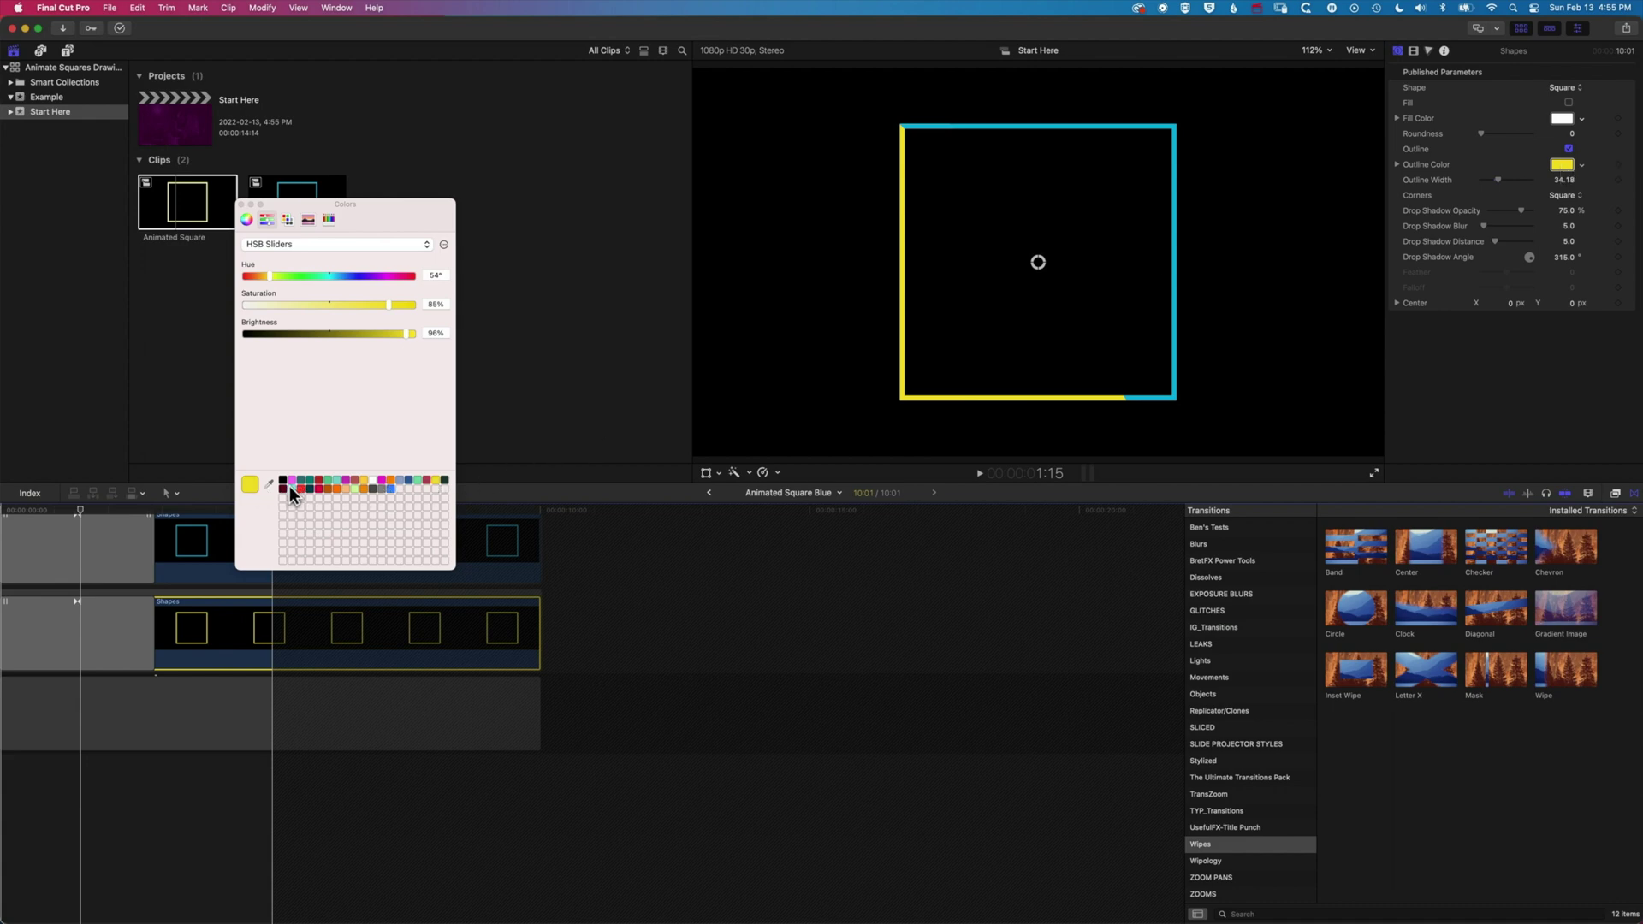
left_click(390, 489)
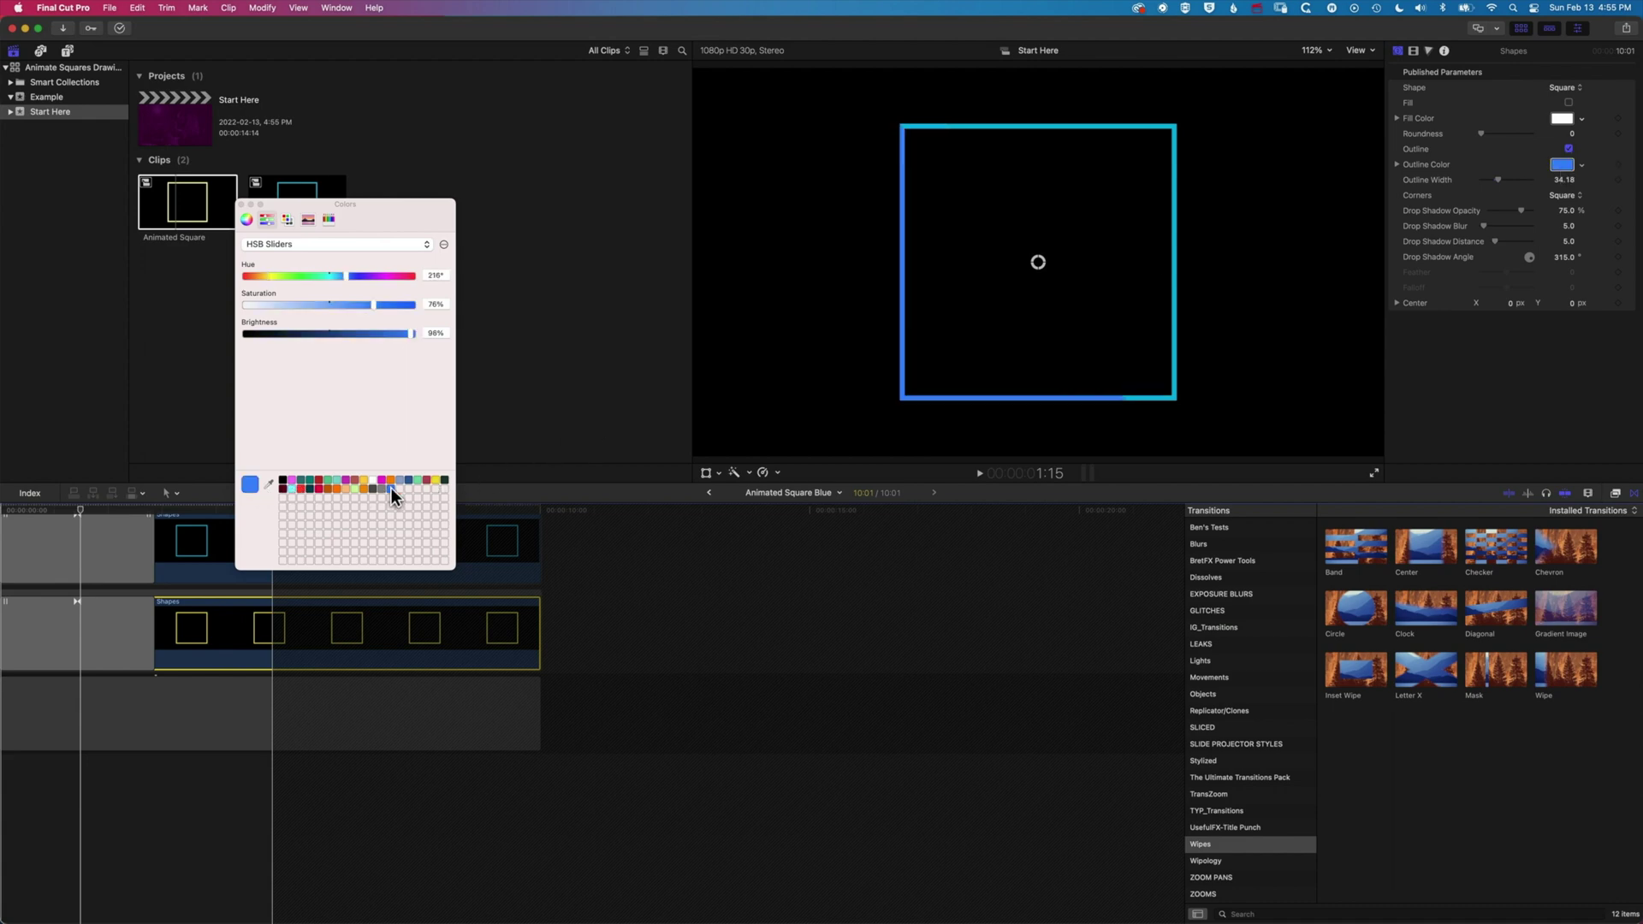
left_click(242, 207)
Change the upper Shapes outline from cyan to blue, then return to Start Here
left_click(209, 560)
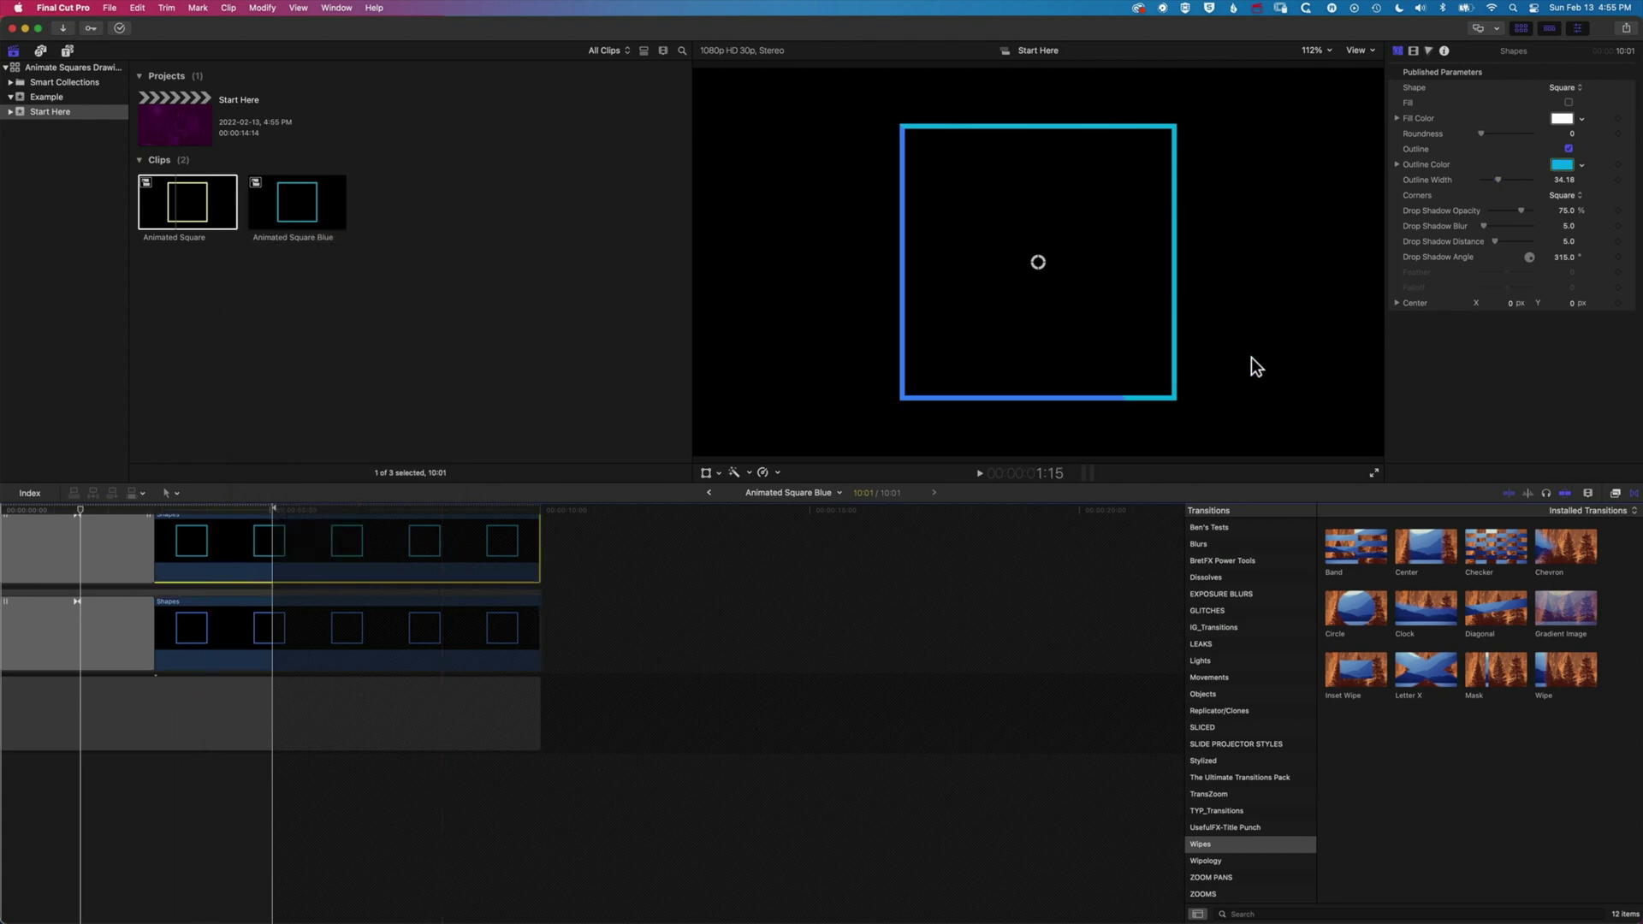
left_click(1561, 165)
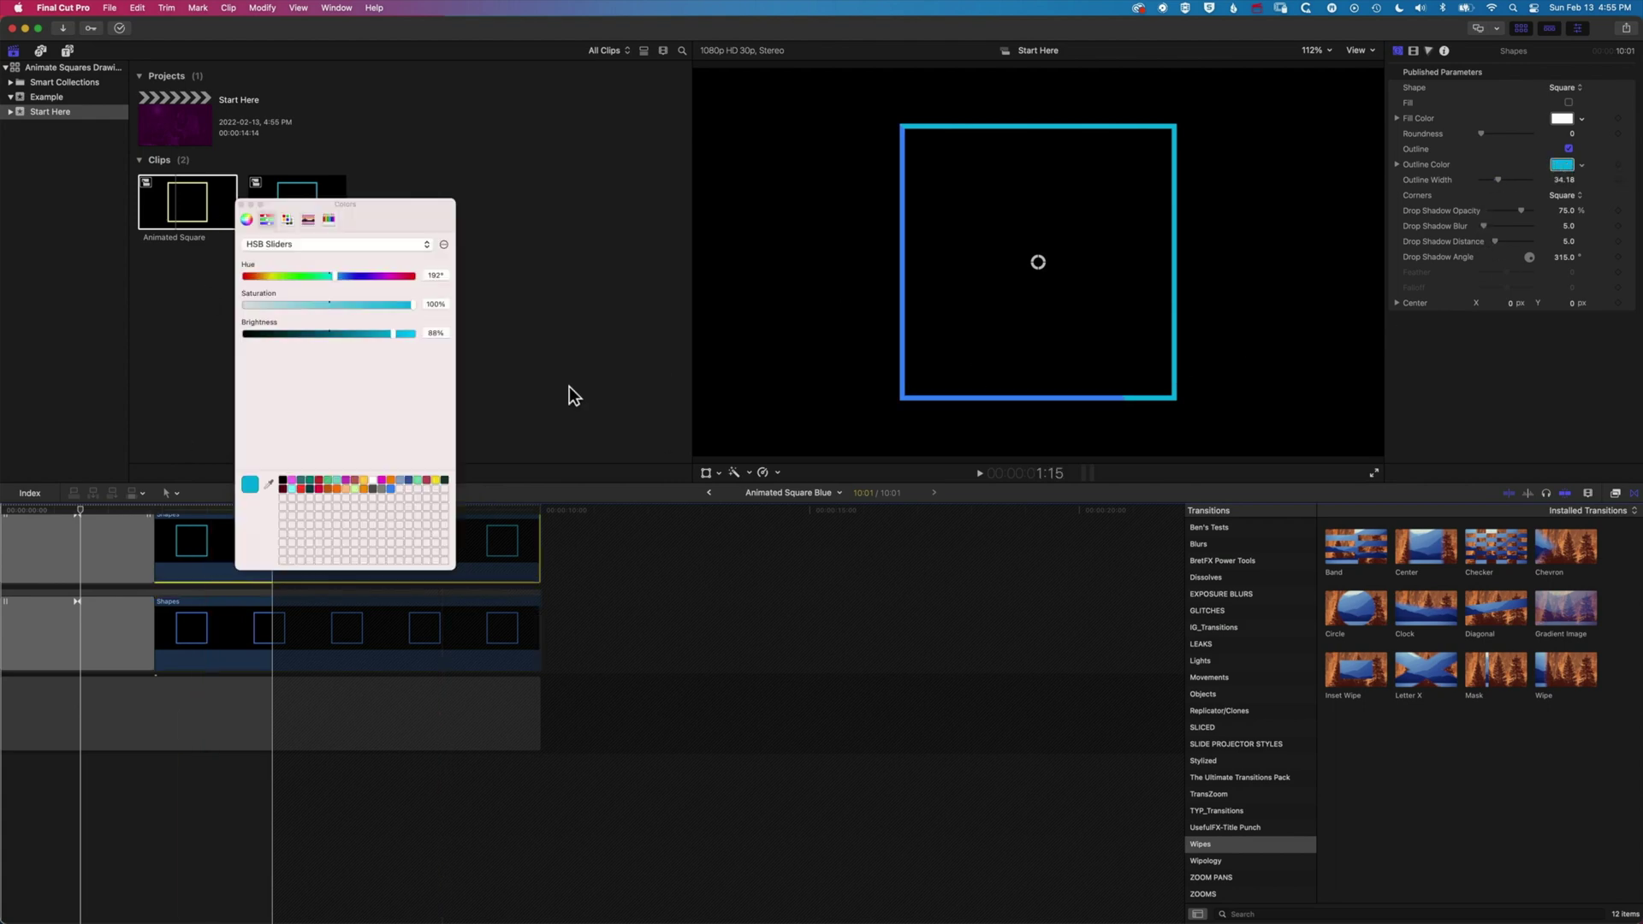
left_click(390, 488)
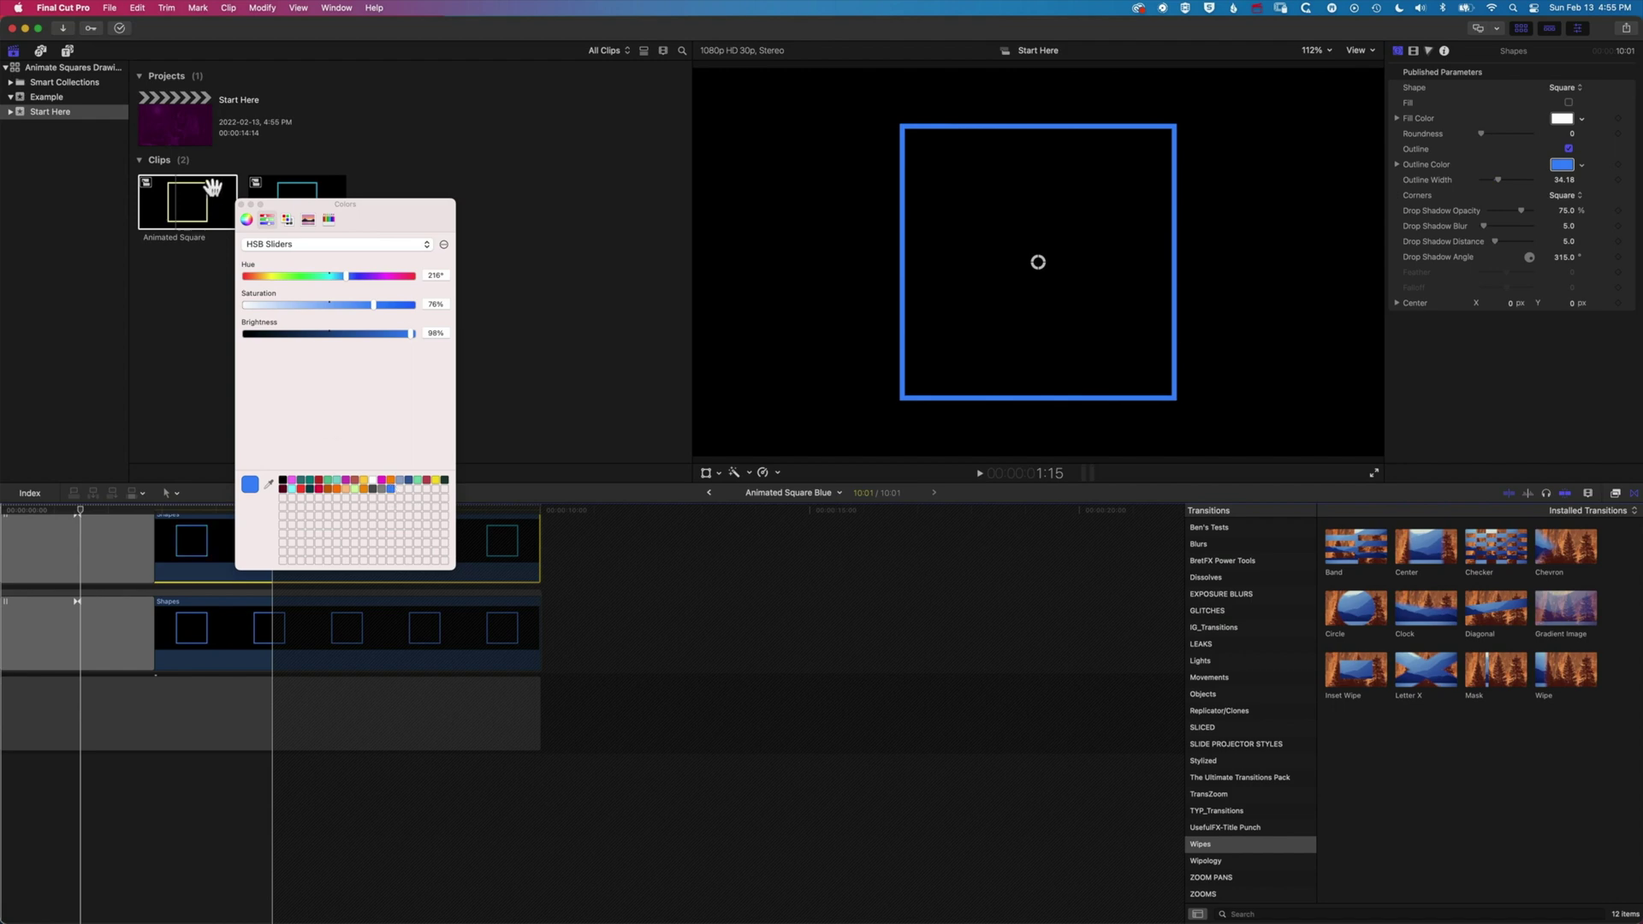
left_click(243, 204)
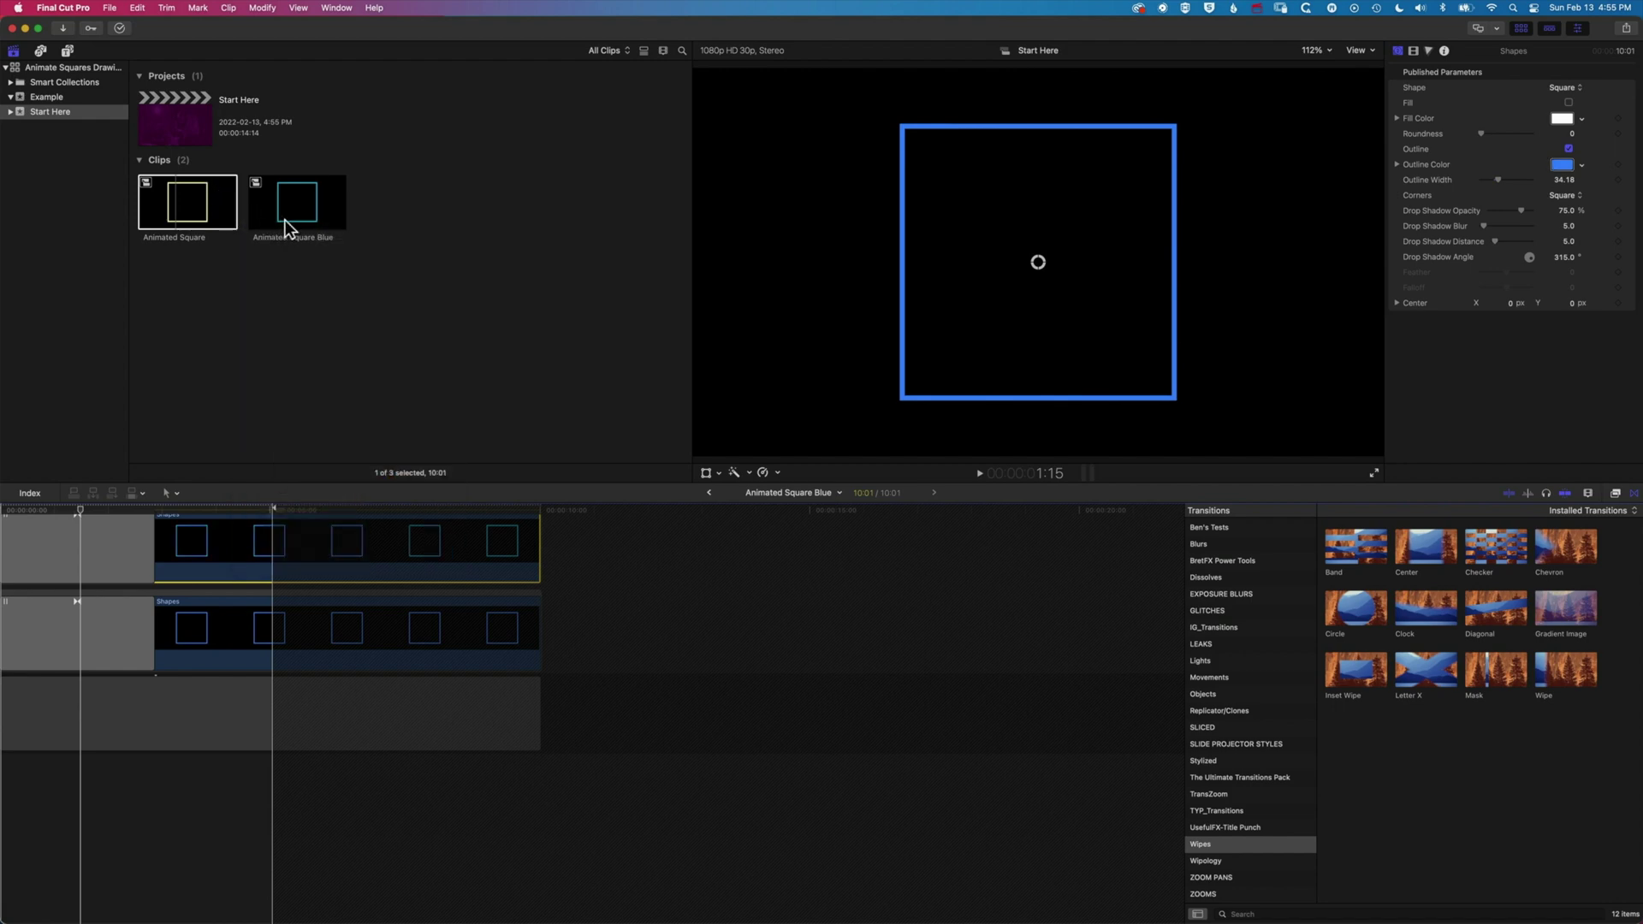
left_click(176, 203)
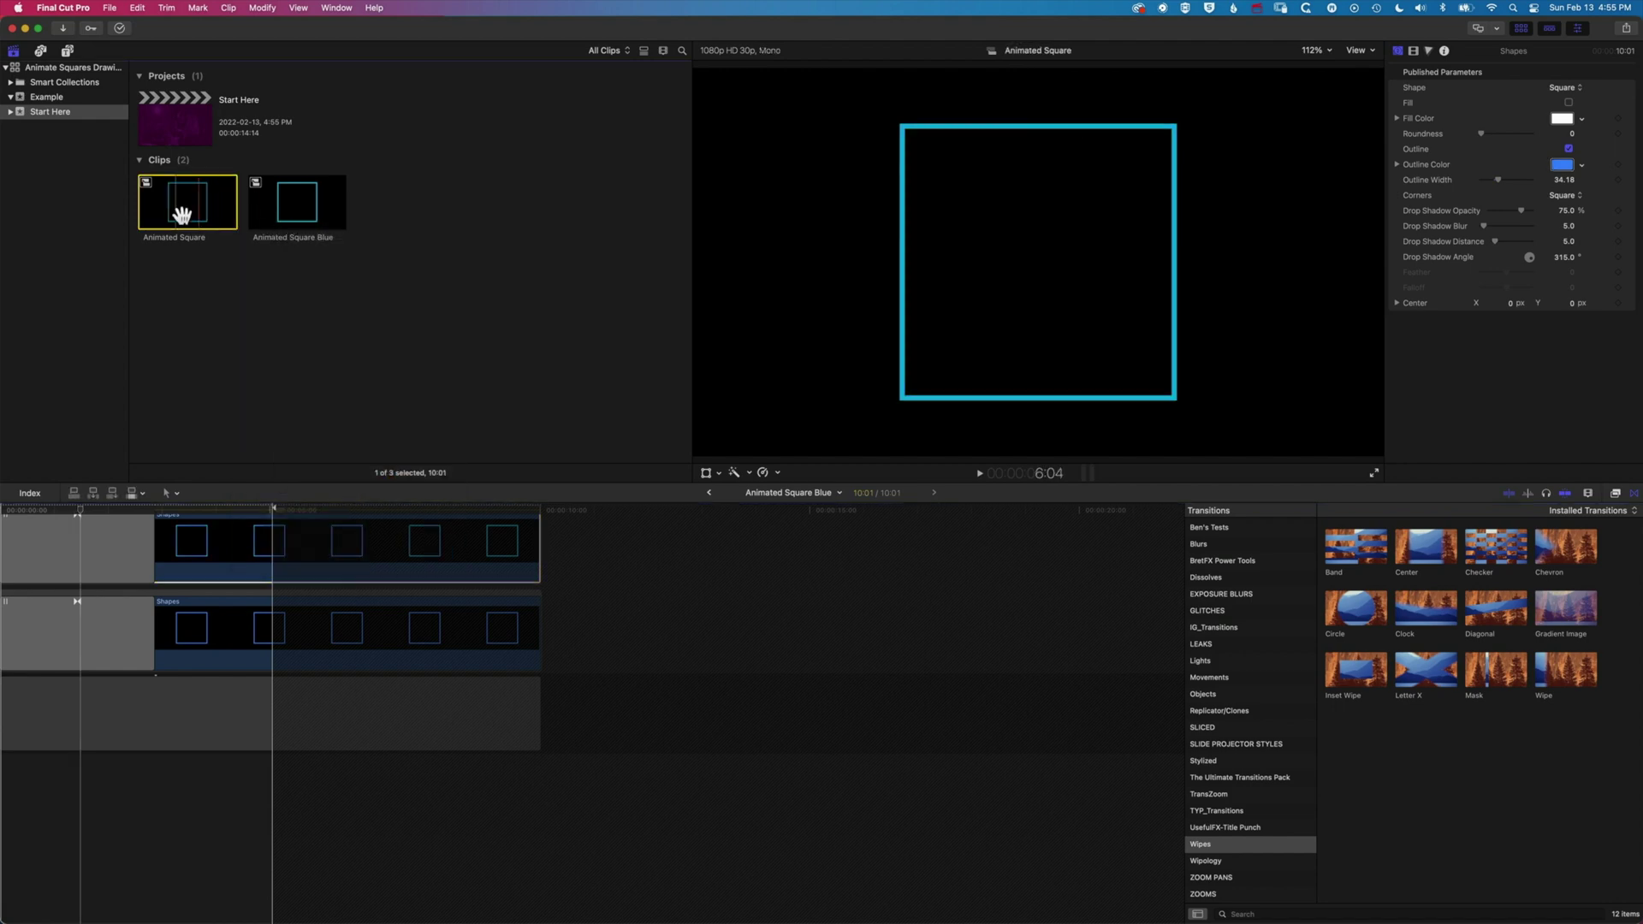
left_click(710, 493)
Inside Animated Square, change the upper Shapes outline to orange (44°, 74%, 100%)
left_click(201, 635)
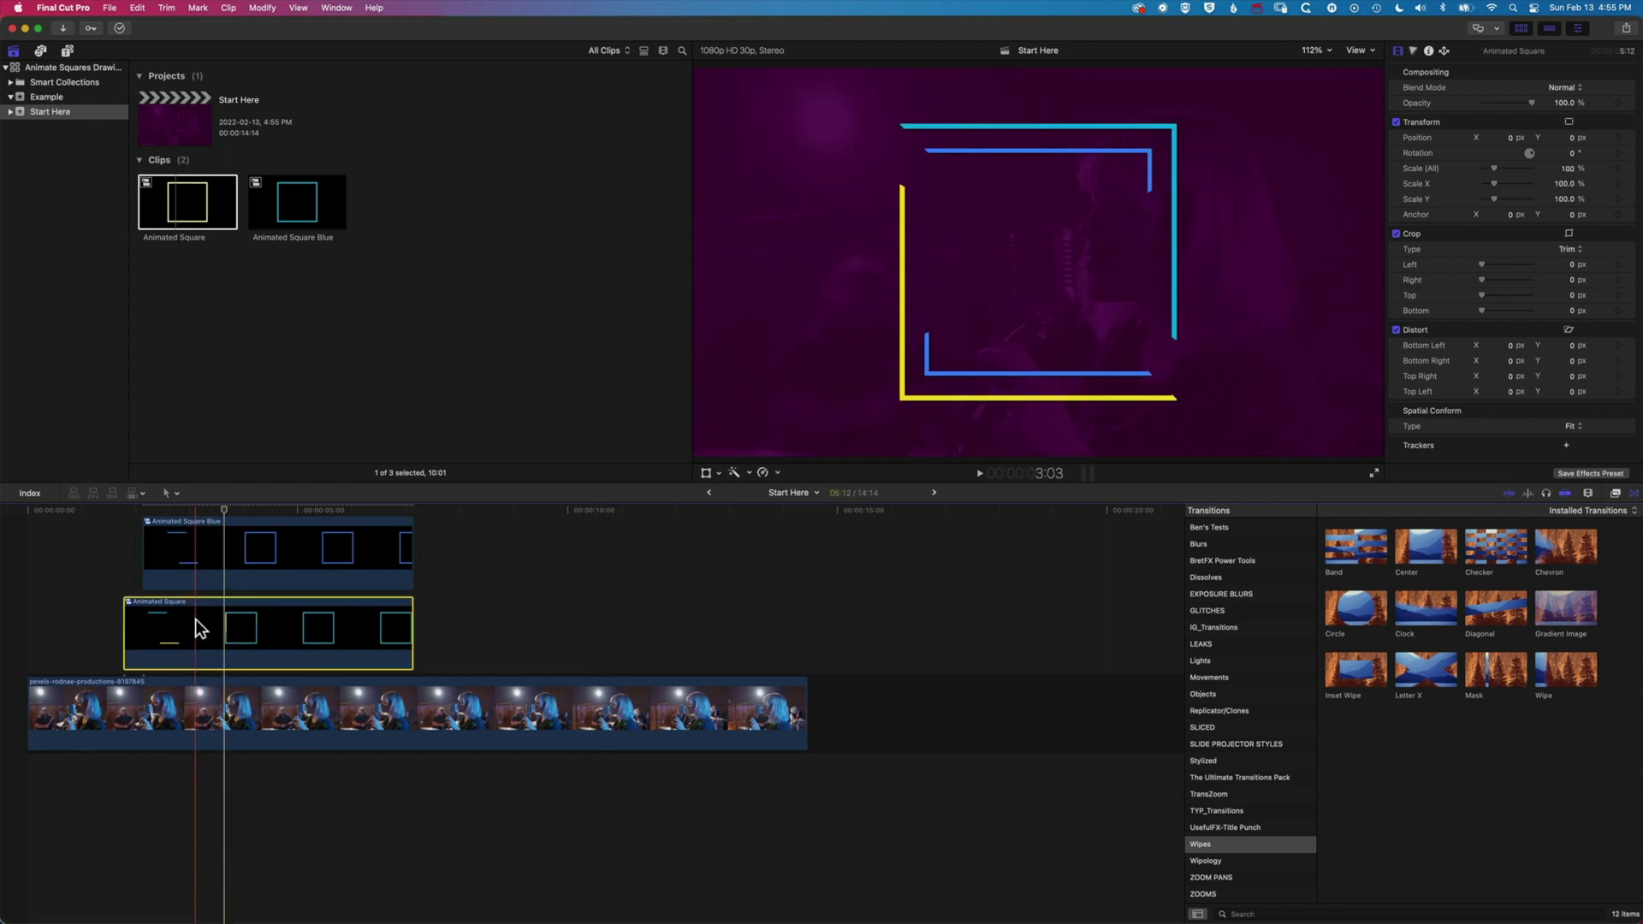
double_click(195, 618)
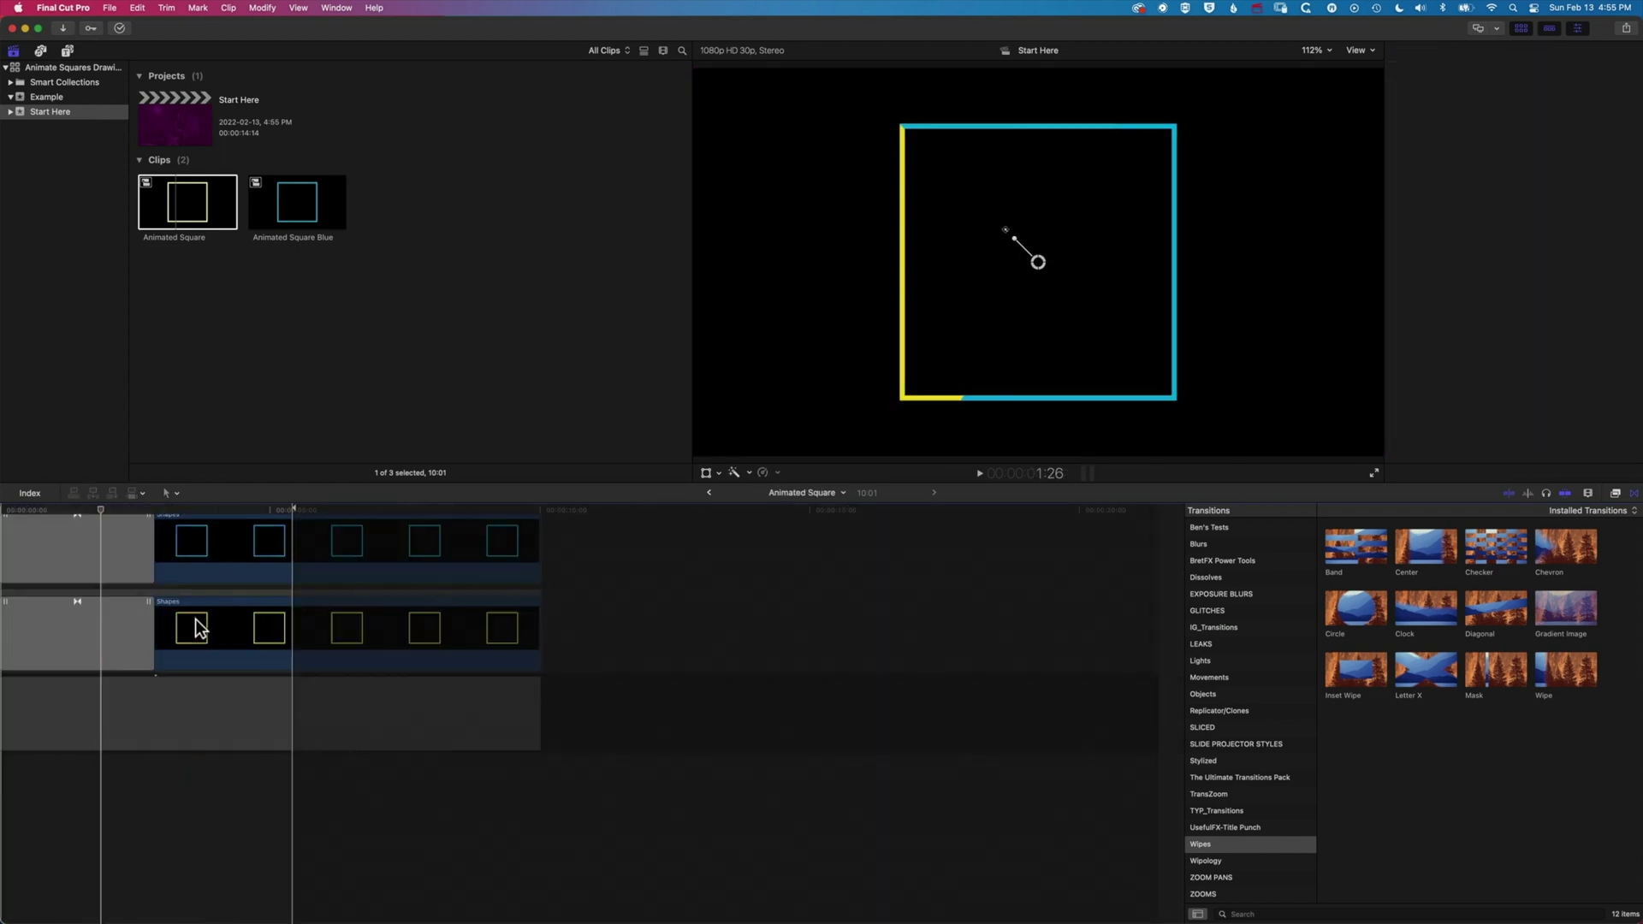
left_click(232, 553)
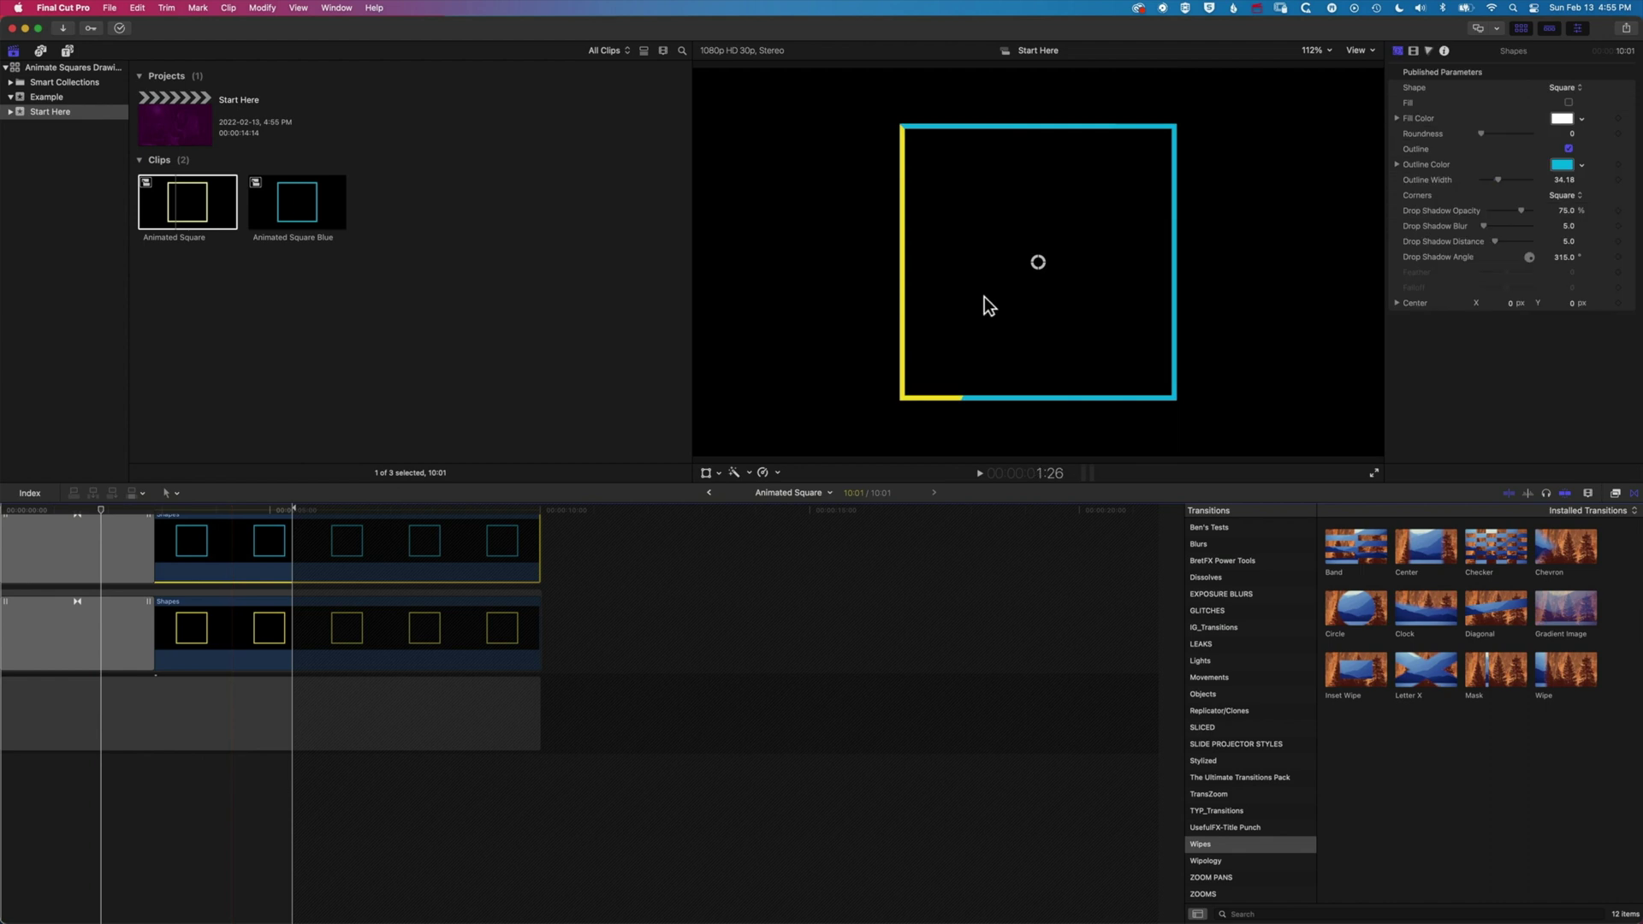
left_click(1562, 164)
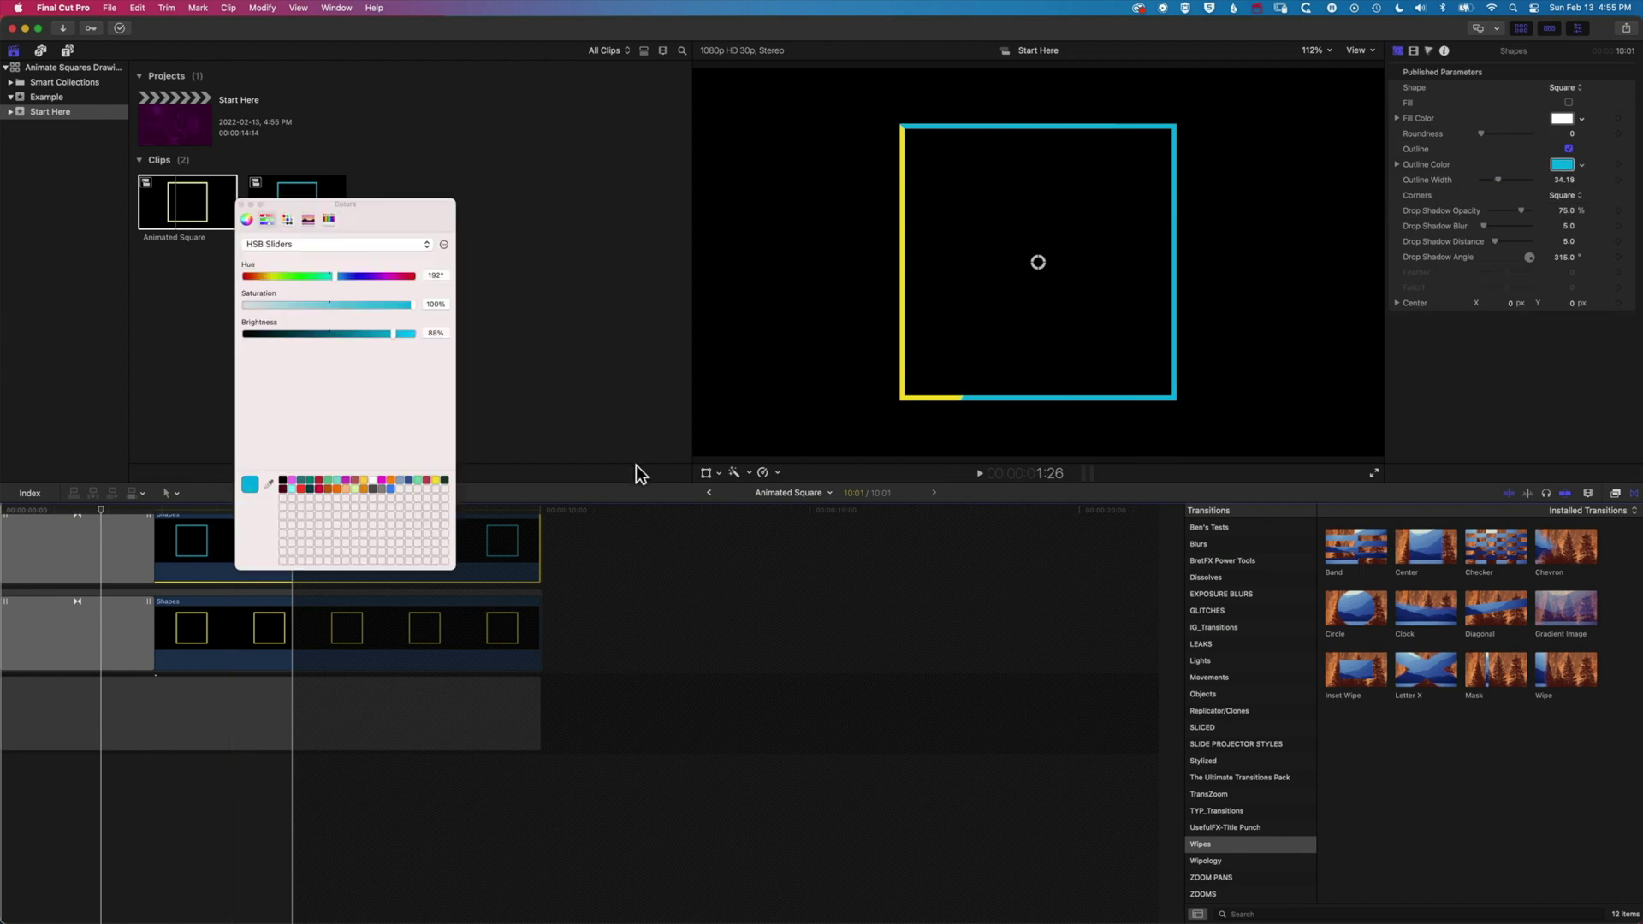
left_click(362, 480)
Give the lower Shapes outline the same orange, then return to Start Here
left_click(228, 626)
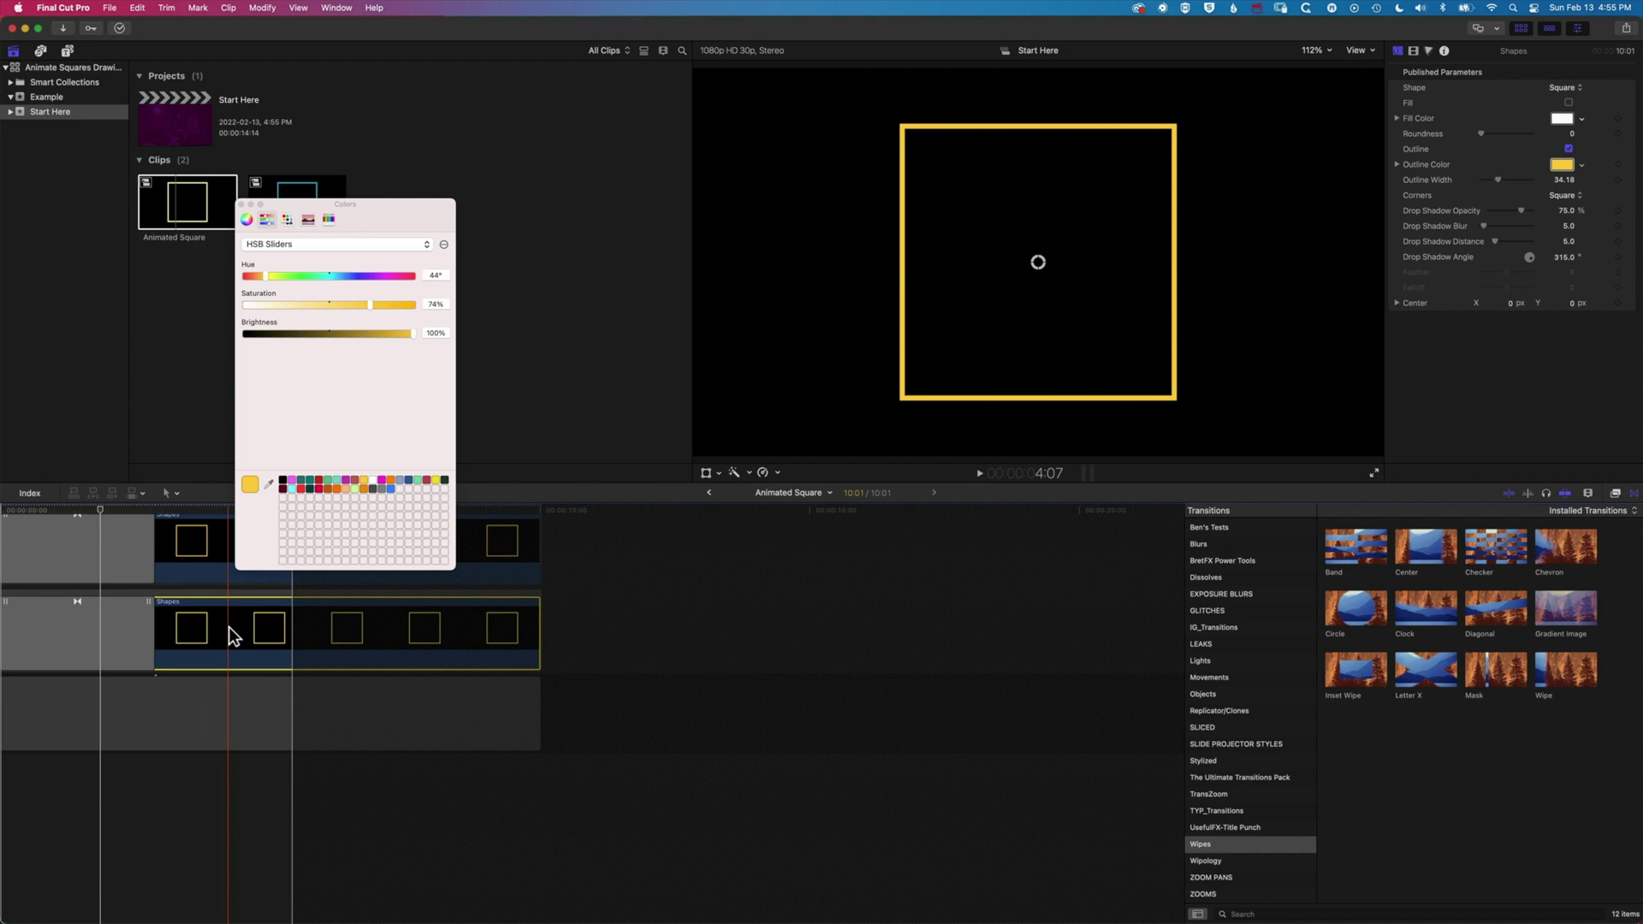
left_click(1562, 165)
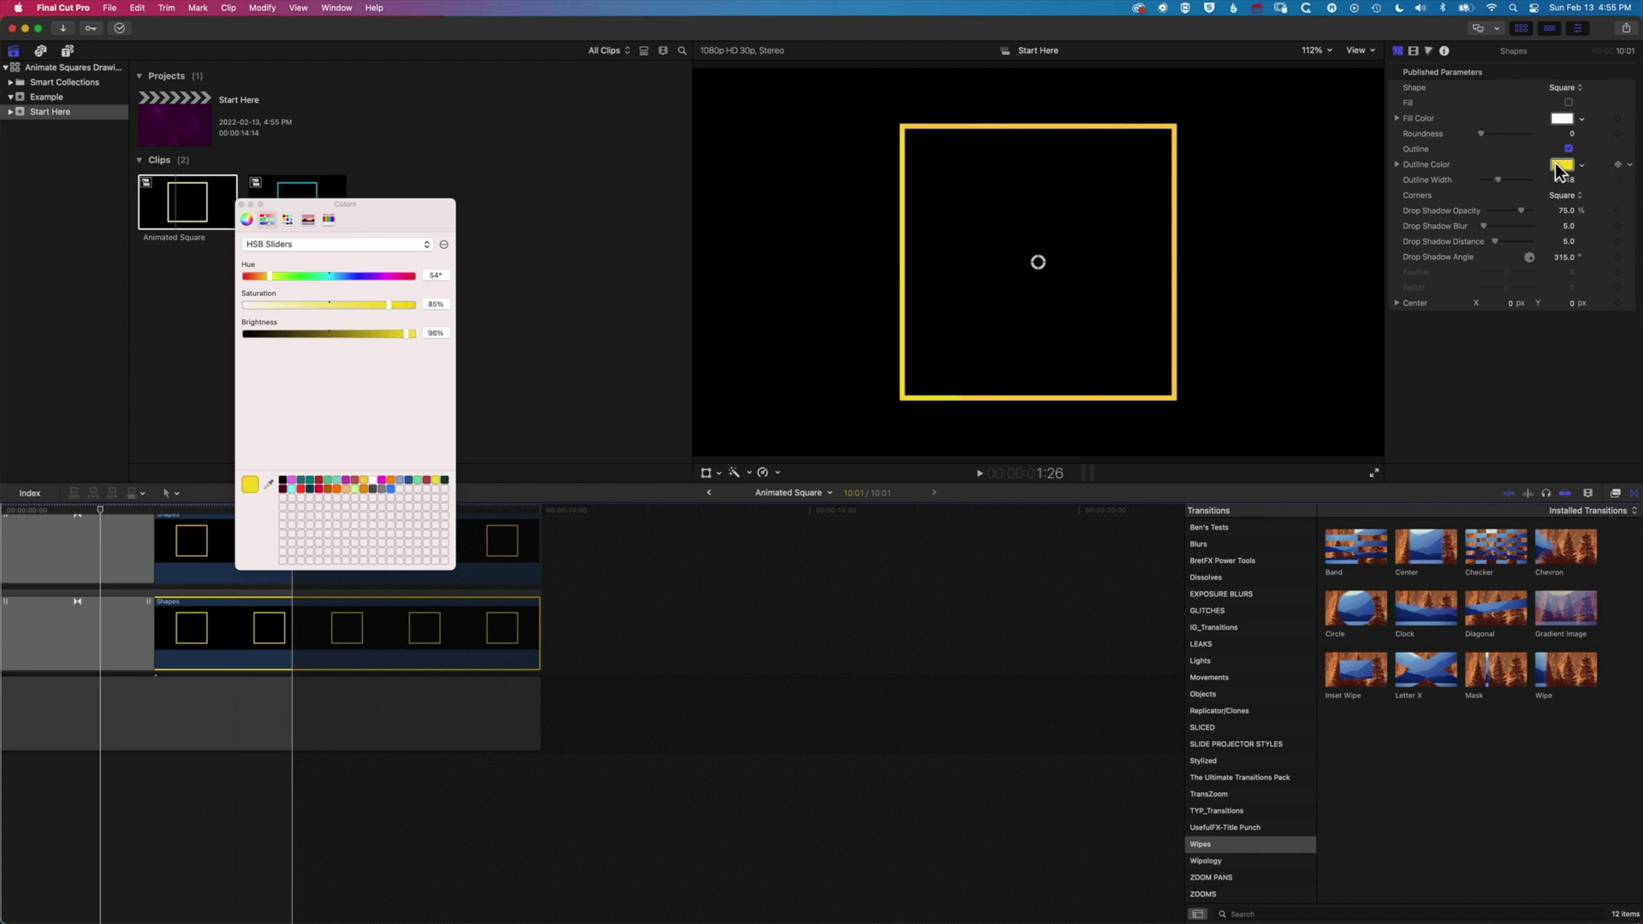
left_click(362, 480)
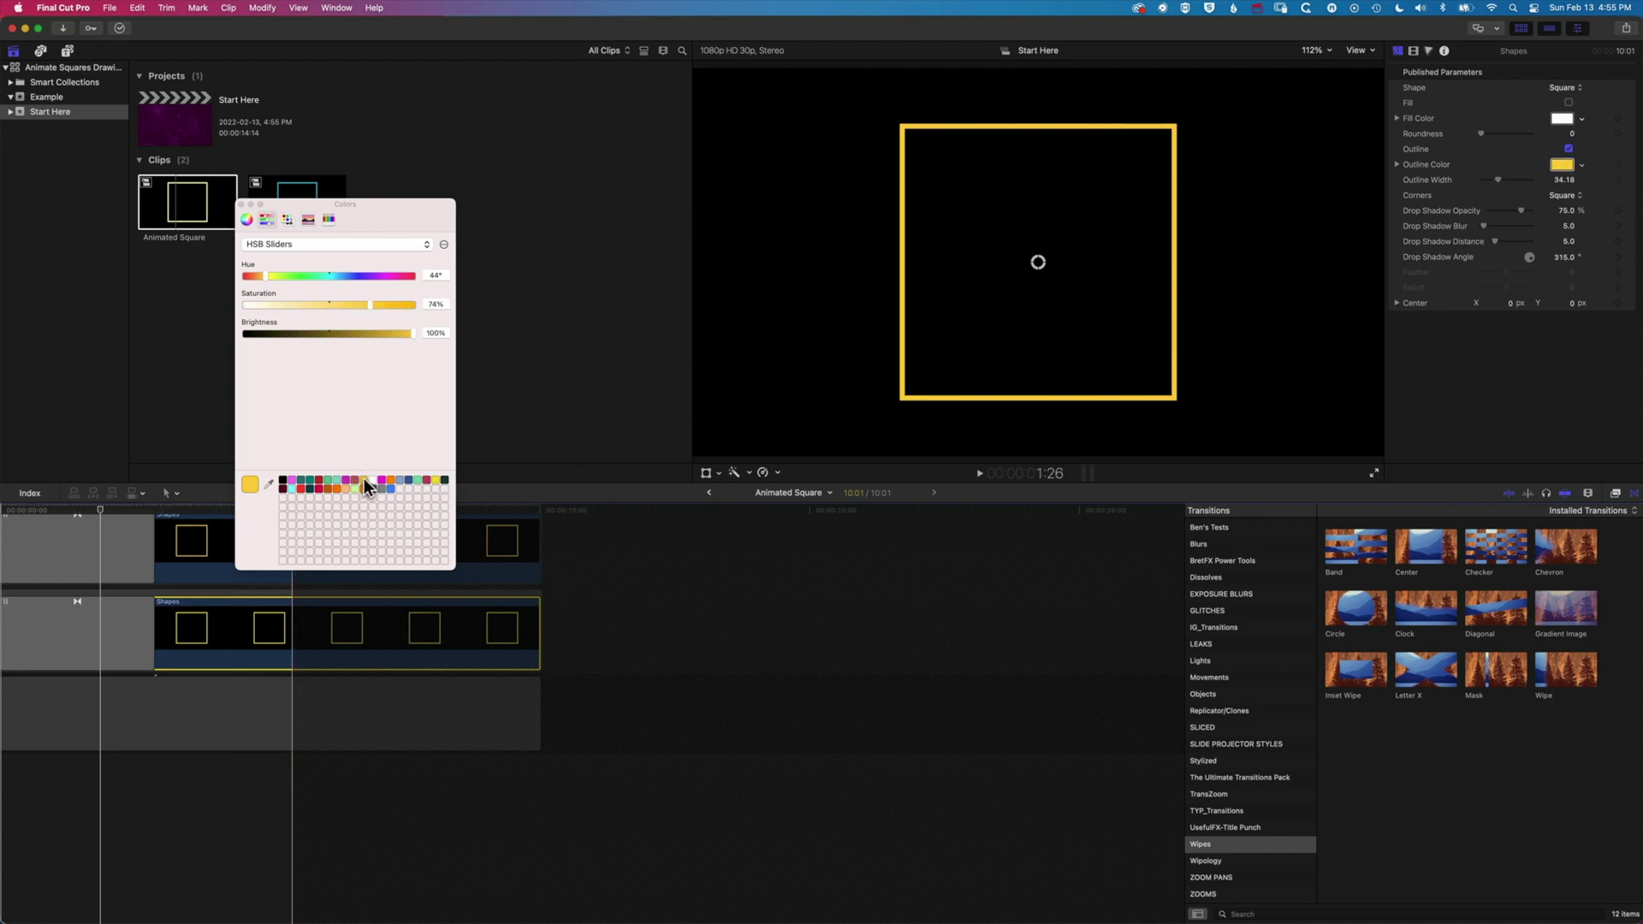
left_click(241, 205)
left_click(710, 493)
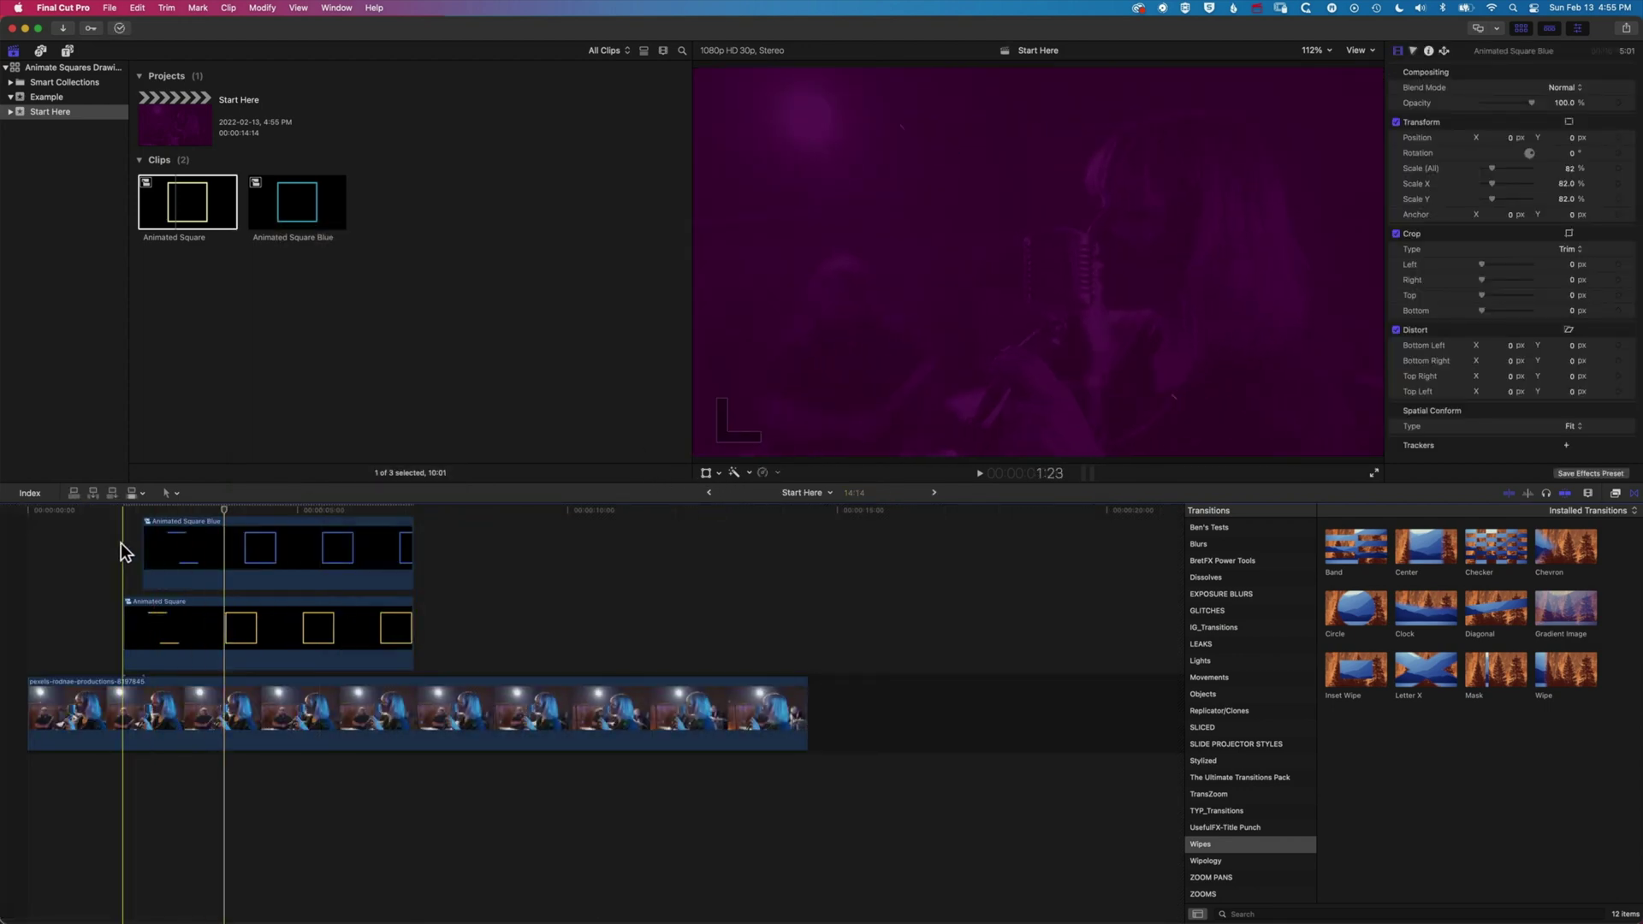
key("space")
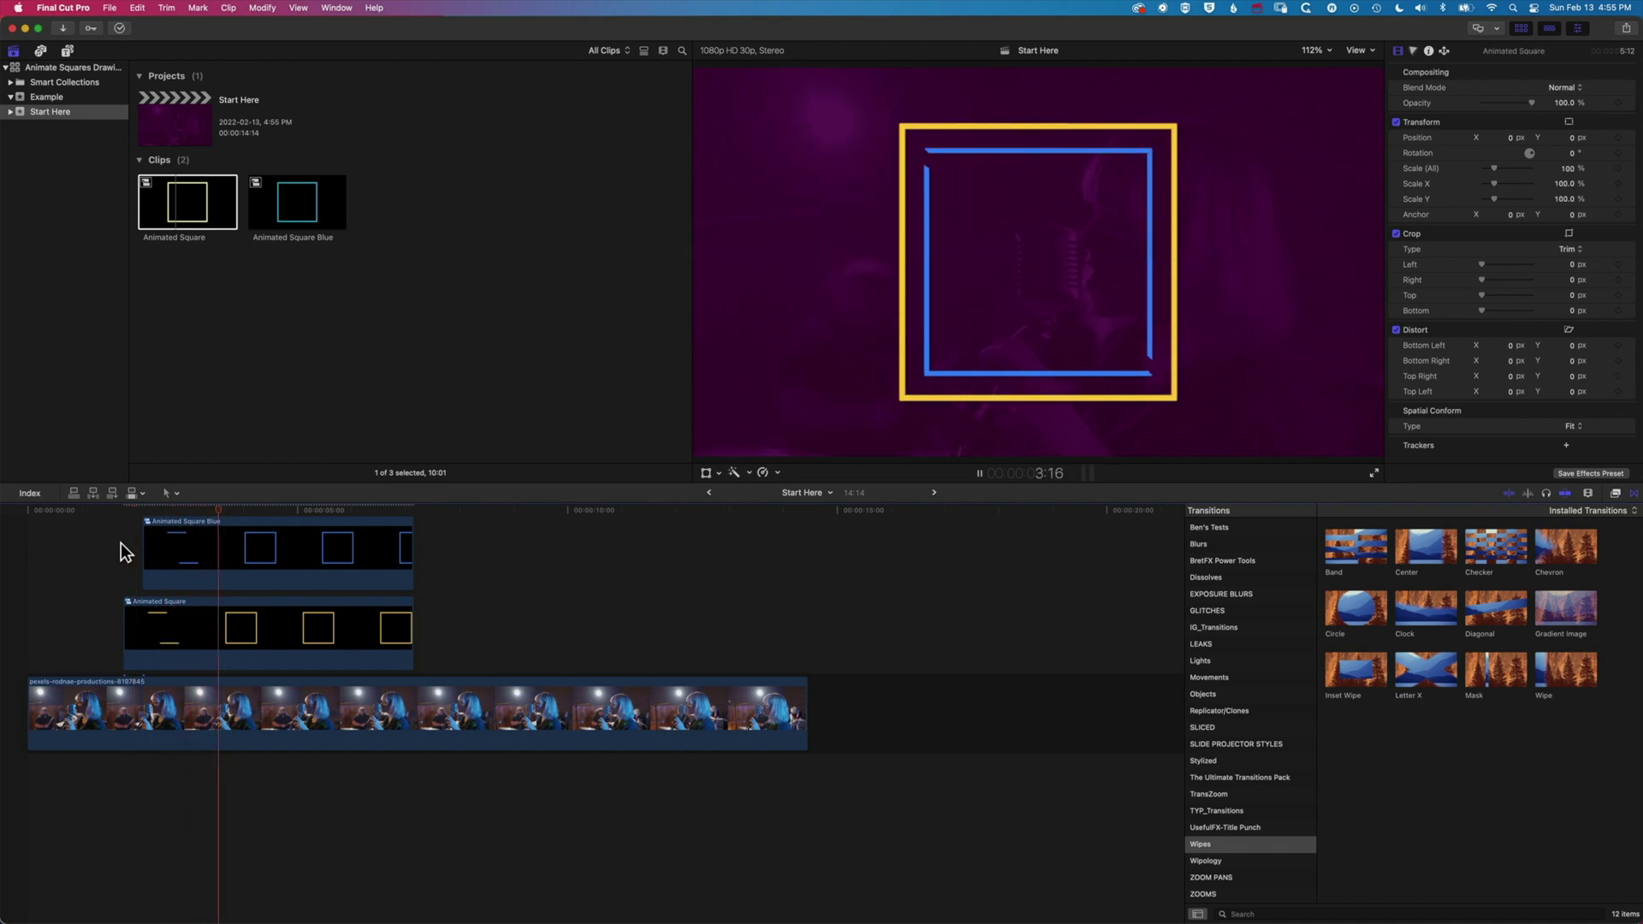
key("space")
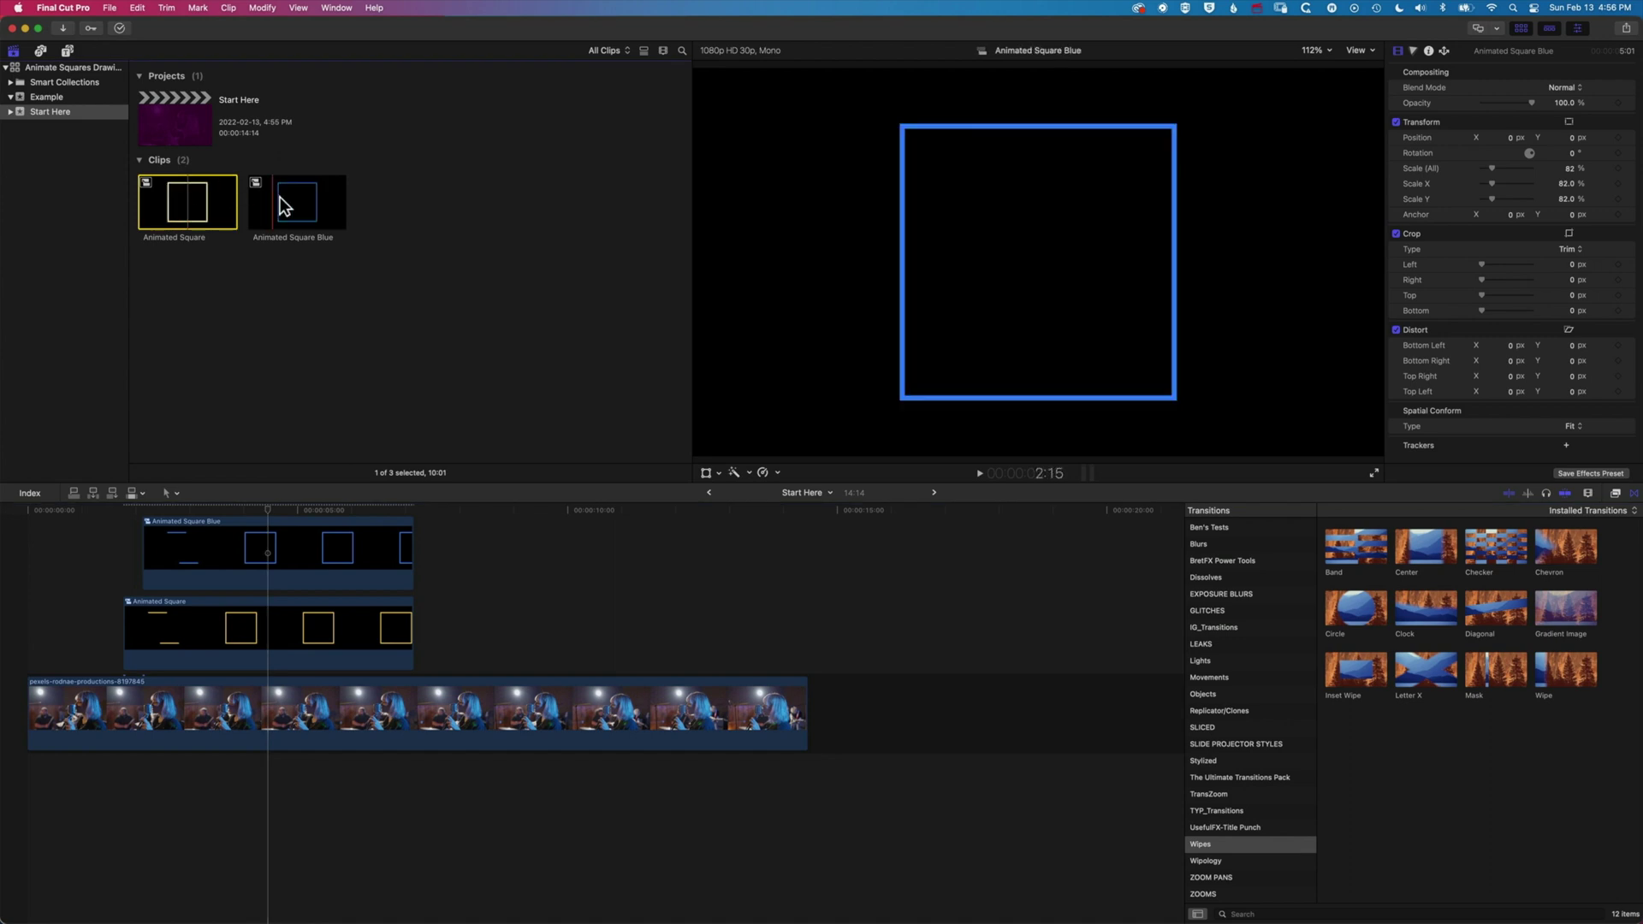
left_click(284, 202)
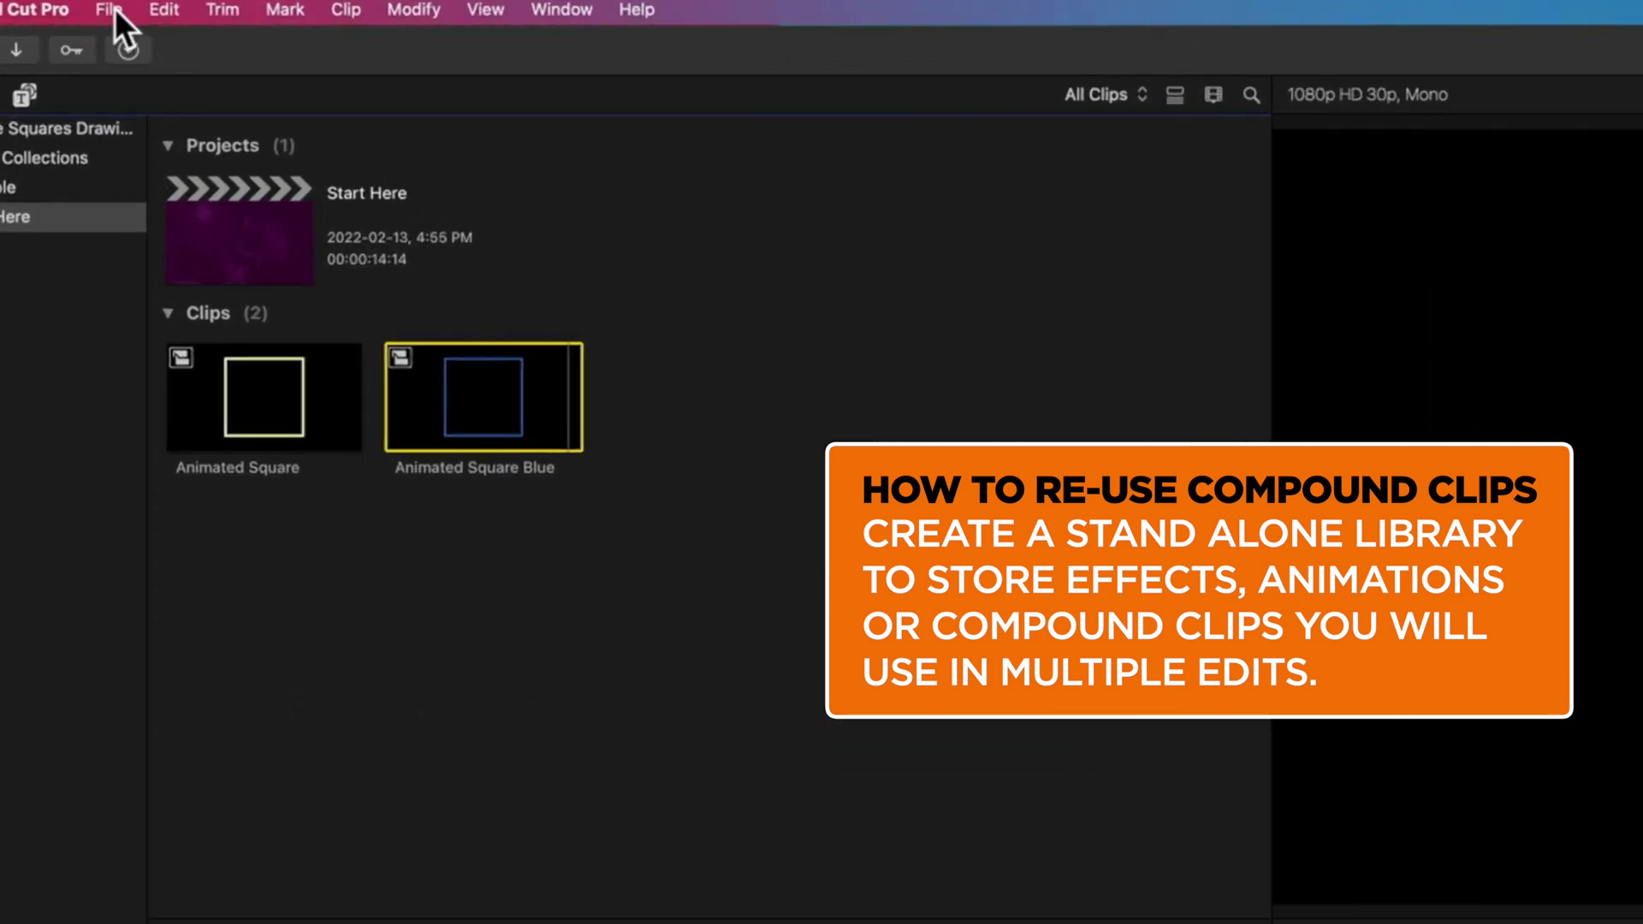
Create a new library named Graphic Elements
left_click(114, 9)
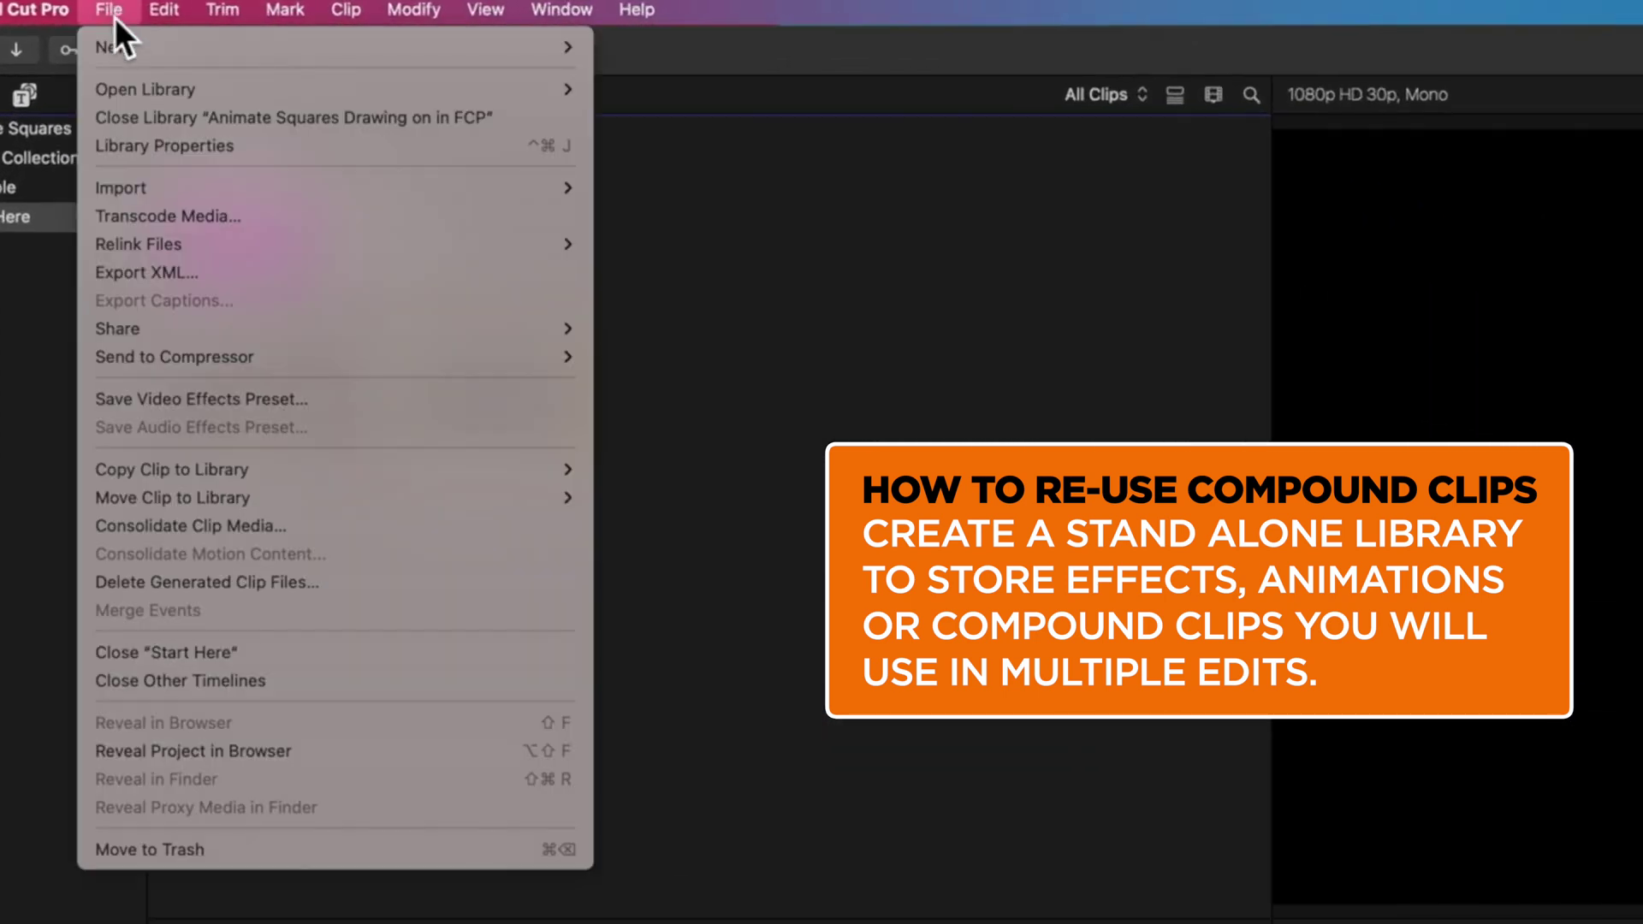
mouse_move(115, 26)
left_click(643, 104)
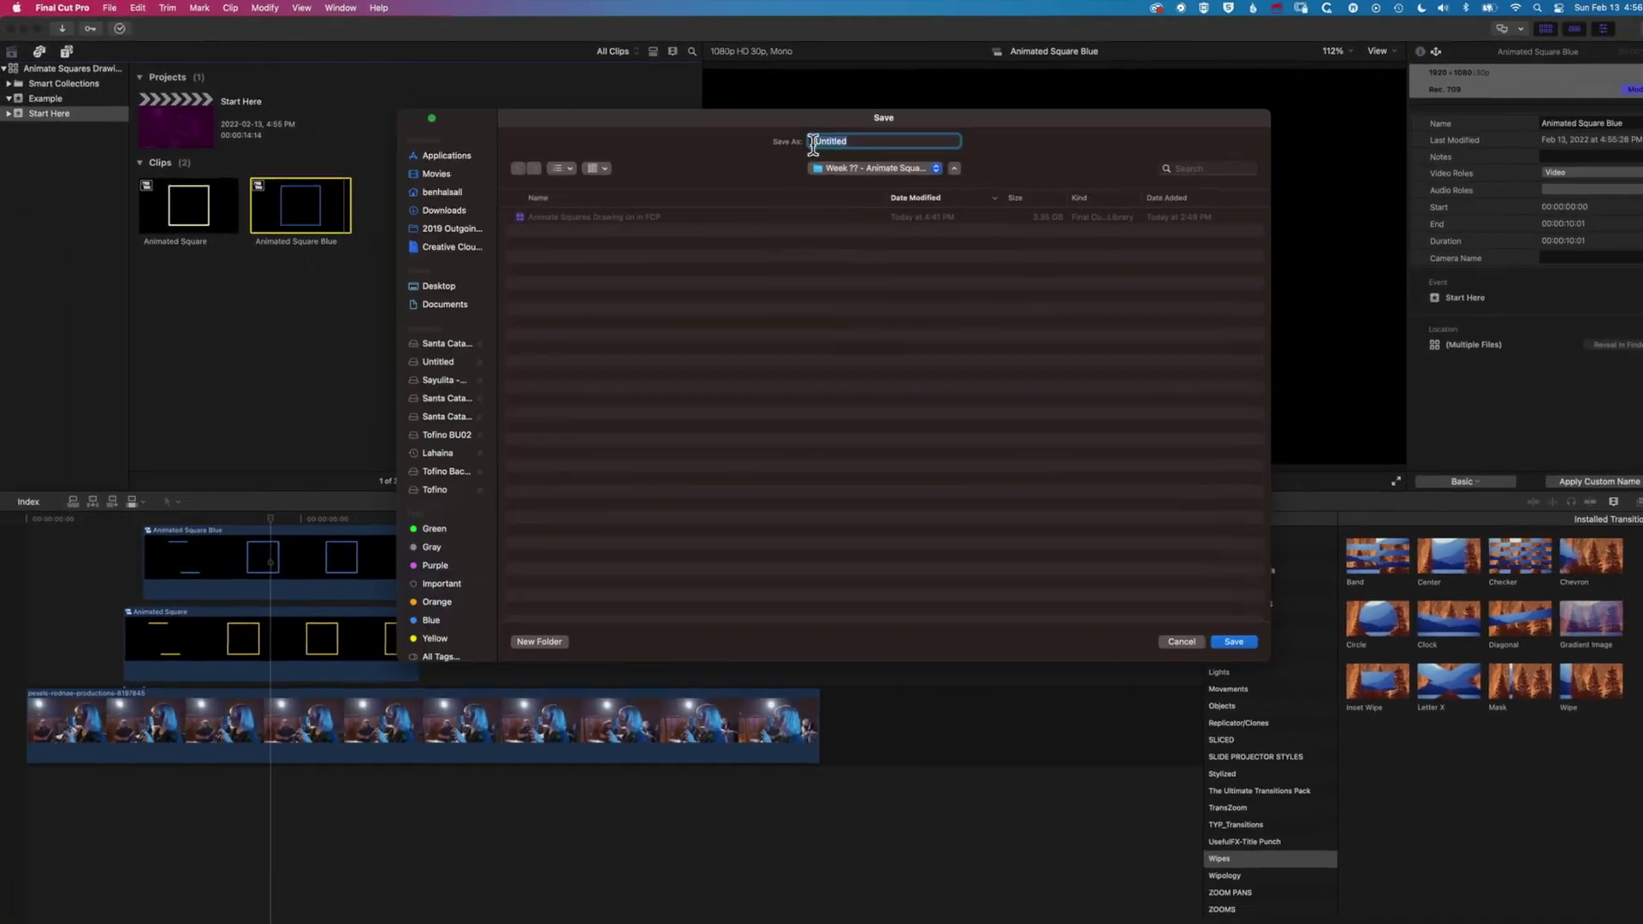
type("Graphic Elements")
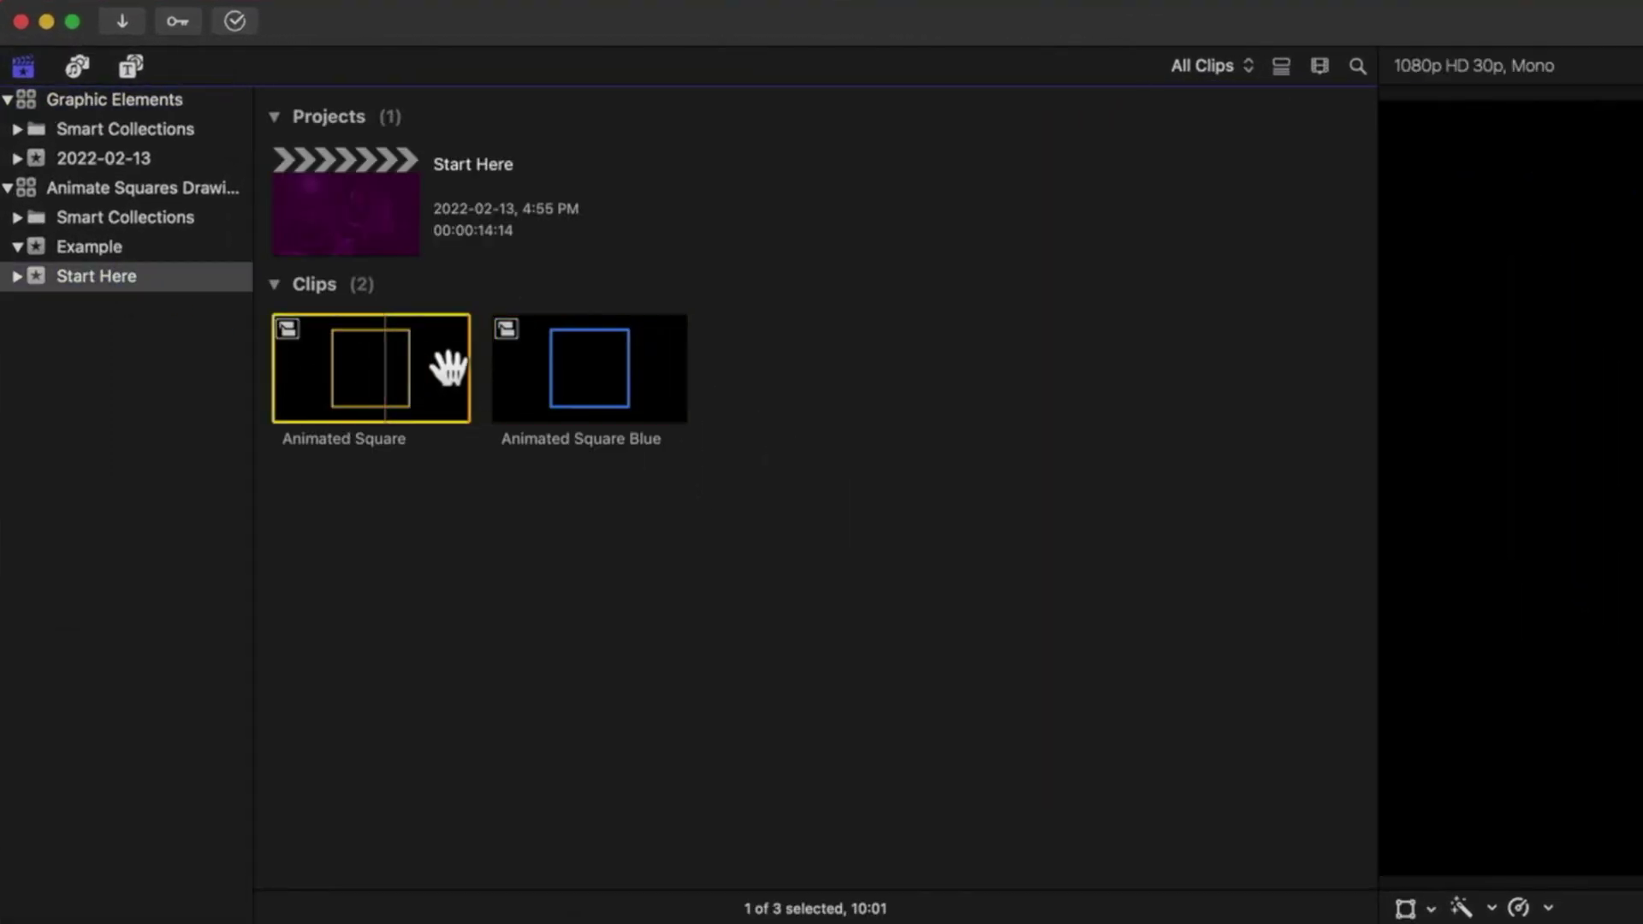
Copy both animated square clips into the Graphic Elements event
left_click(604, 373, "super")
left_click_drag(443, 366, 139, 155)
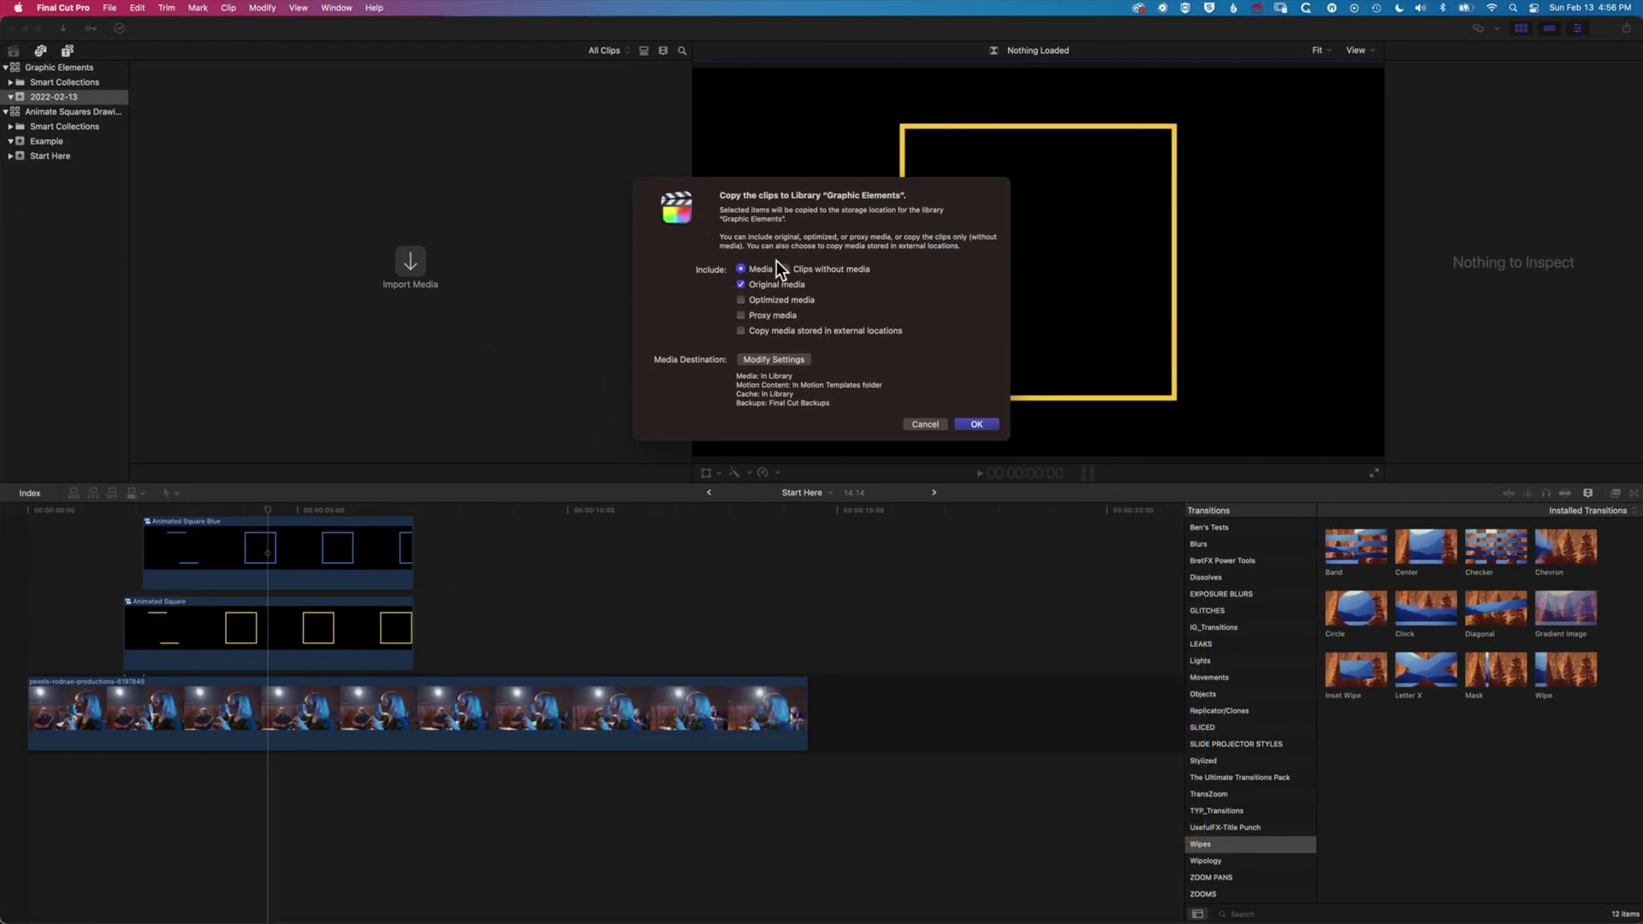
left_click(983, 421)
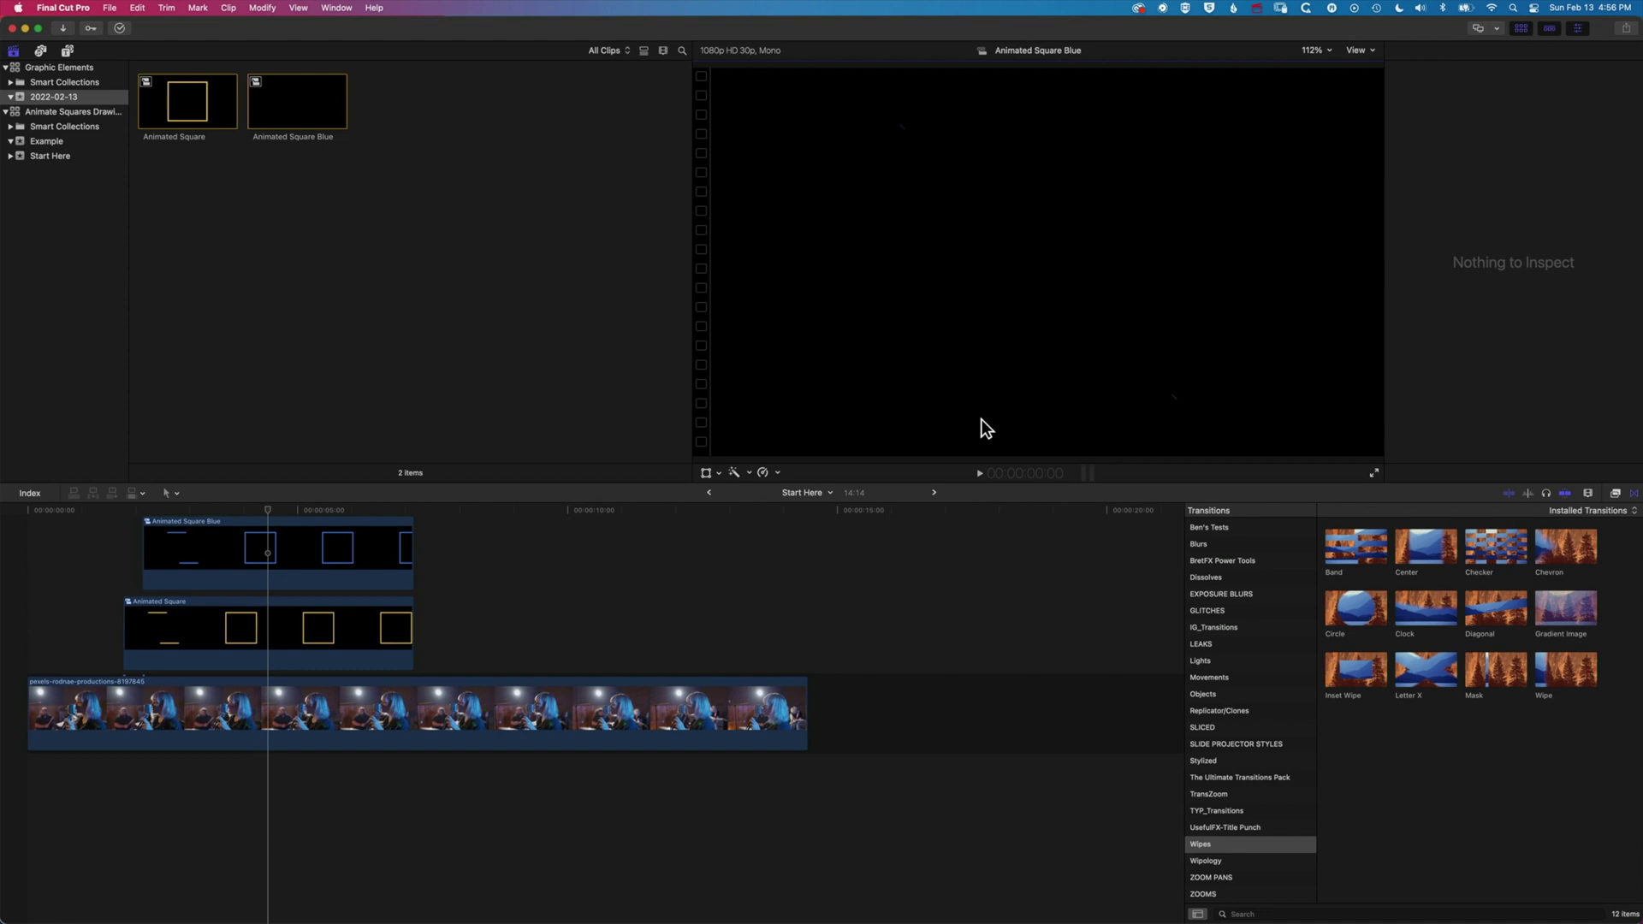
left_click(50, 65)
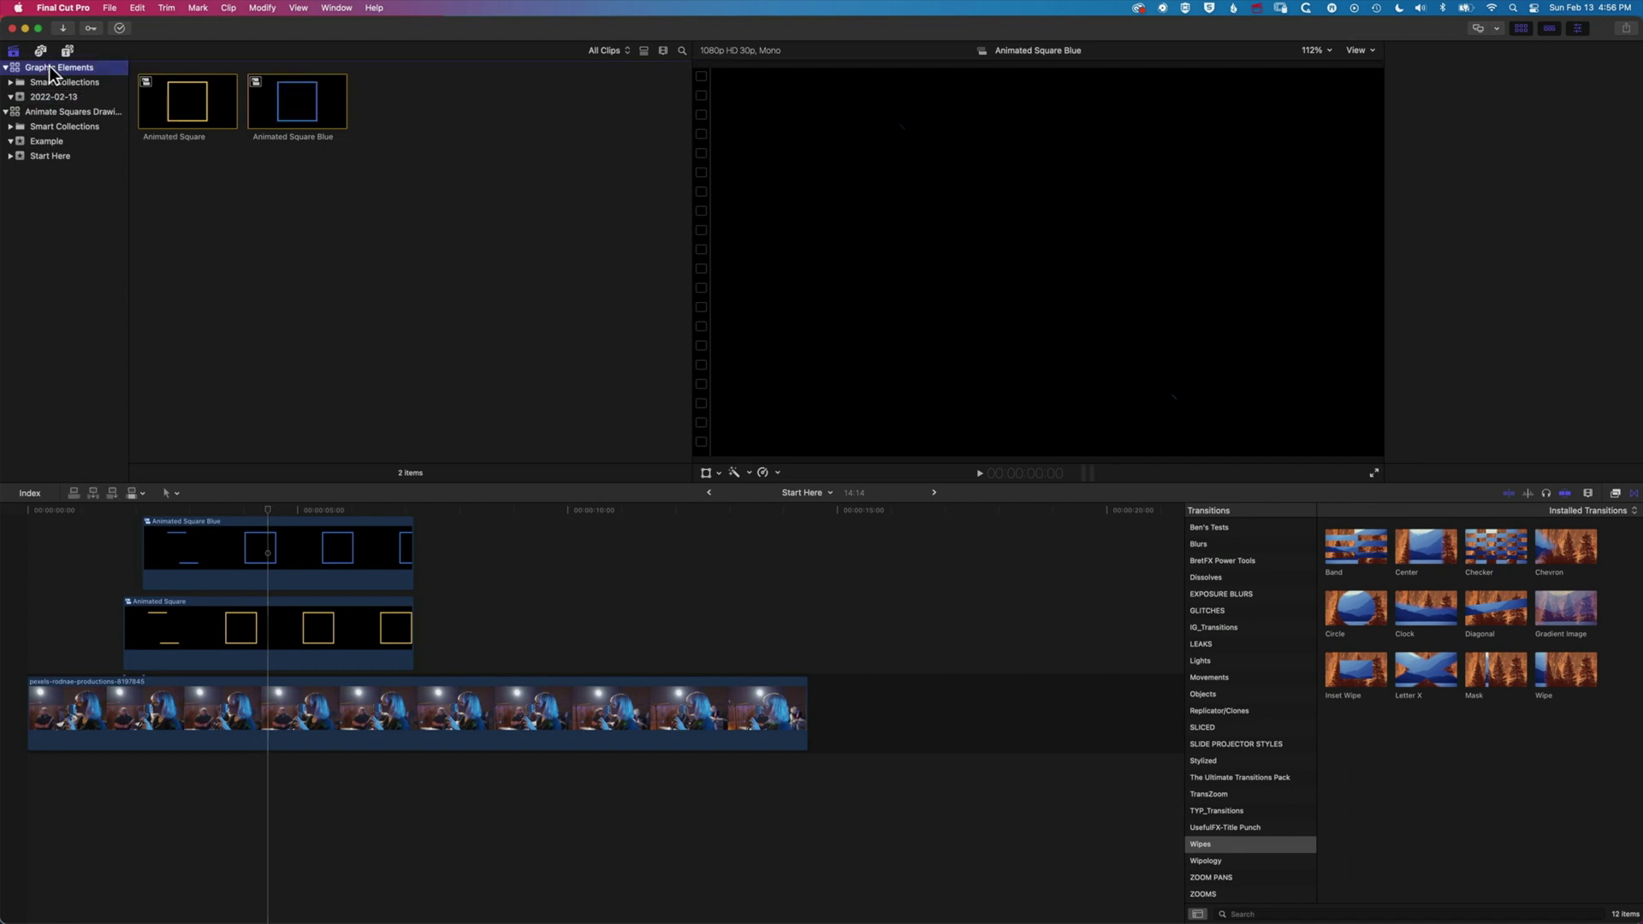
left_click(175, 98)
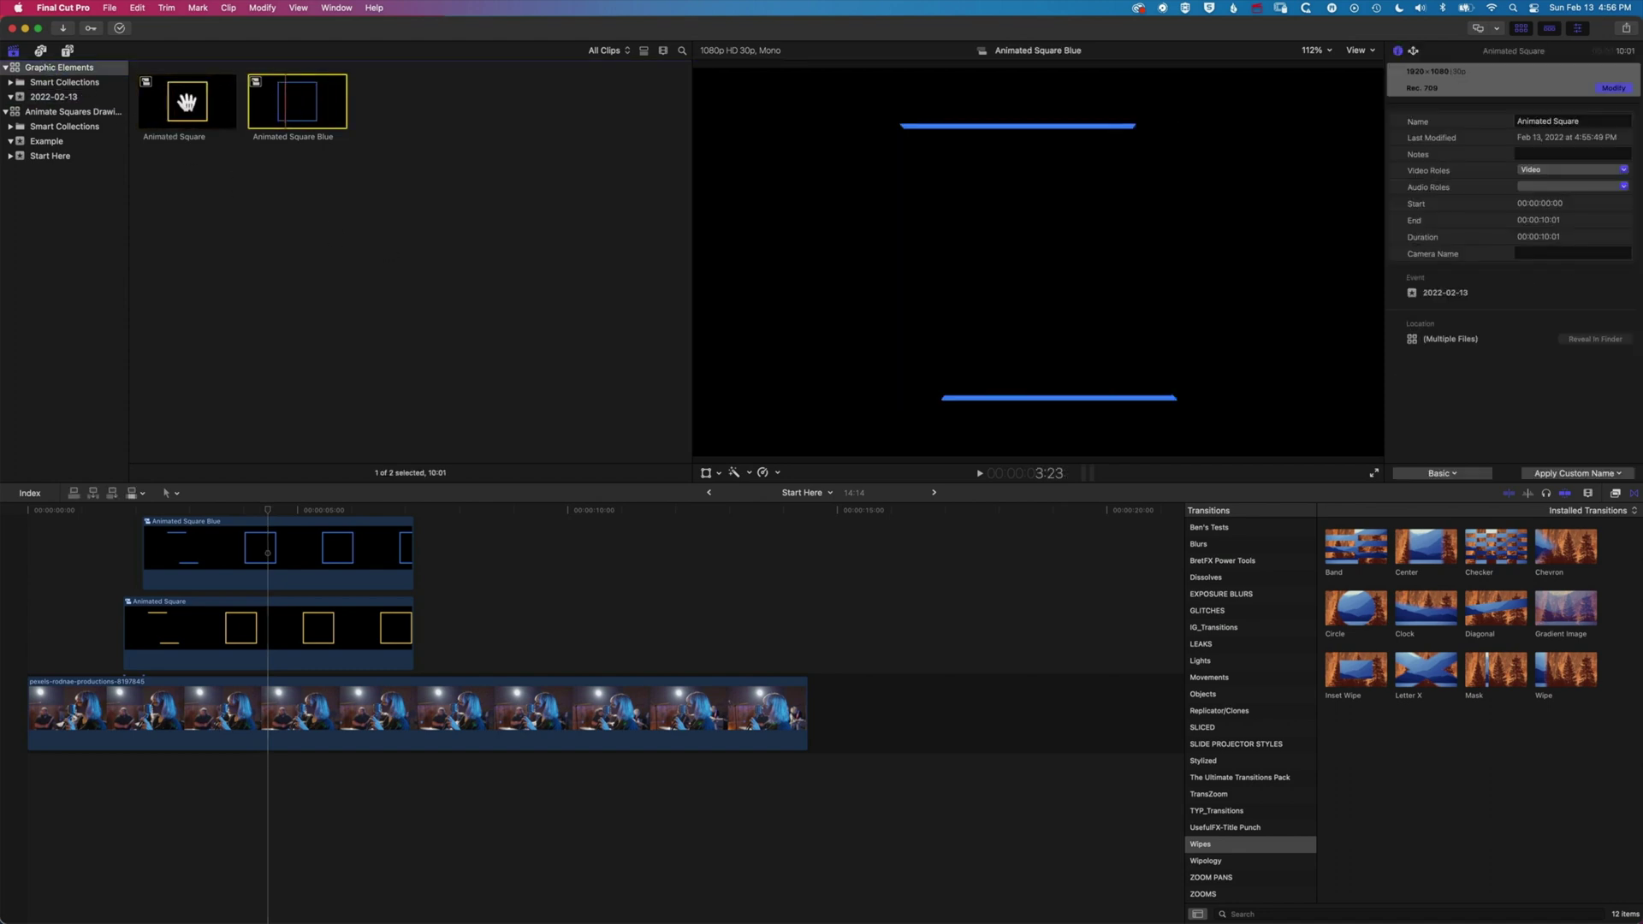
Check the libraries' events, then close the Graphic Elements library
left_click(64, 96)
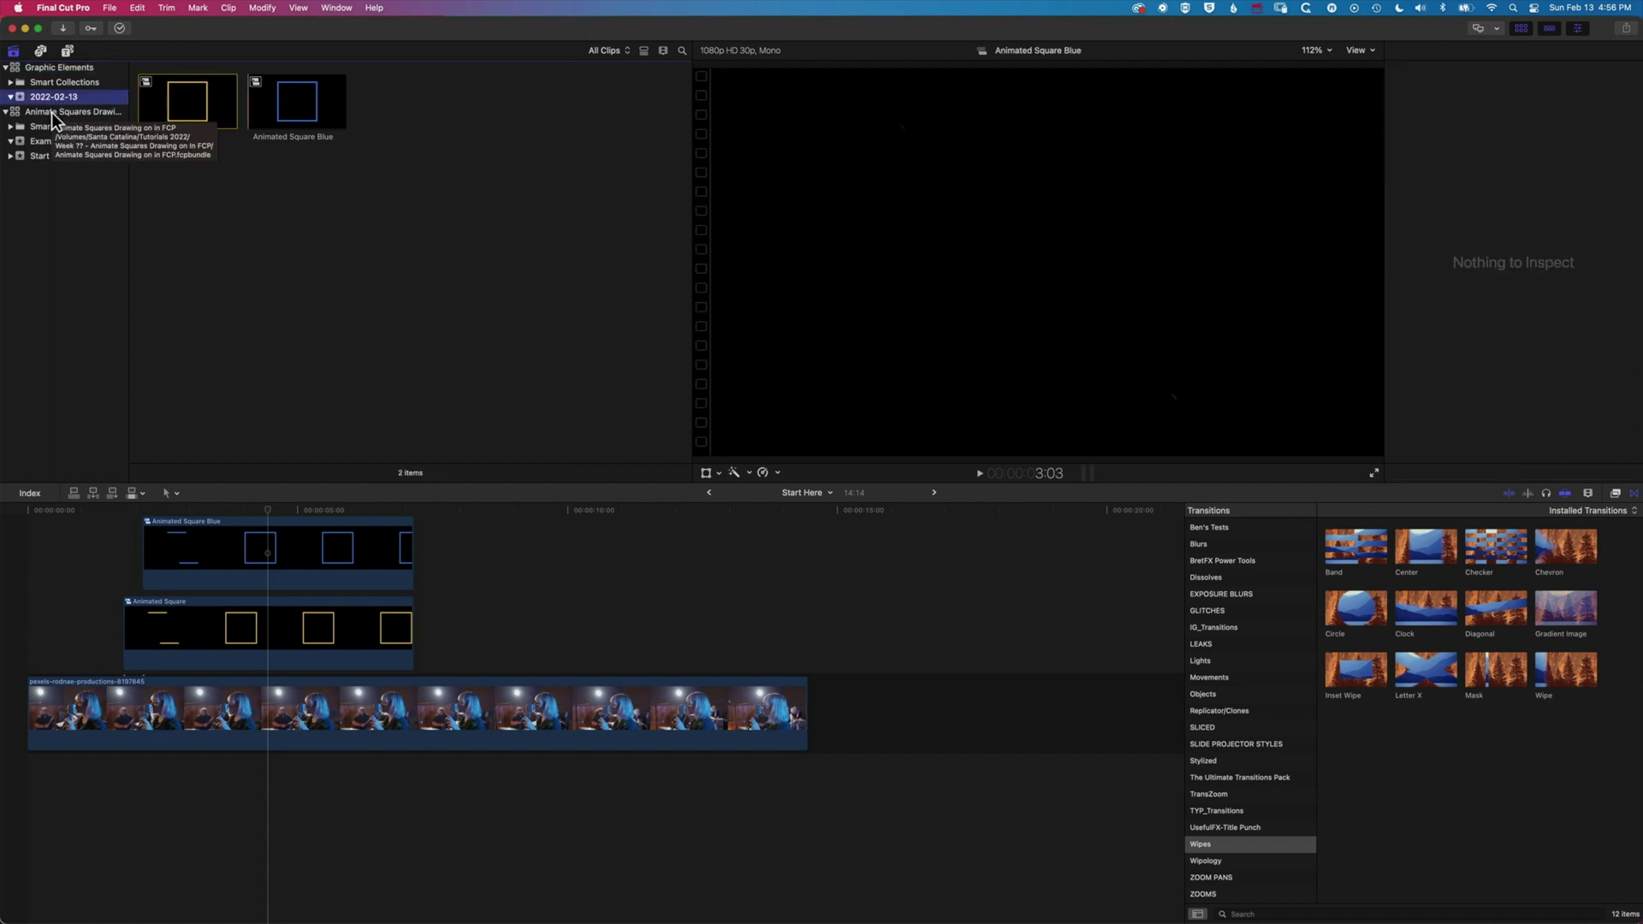
left_click(51, 111)
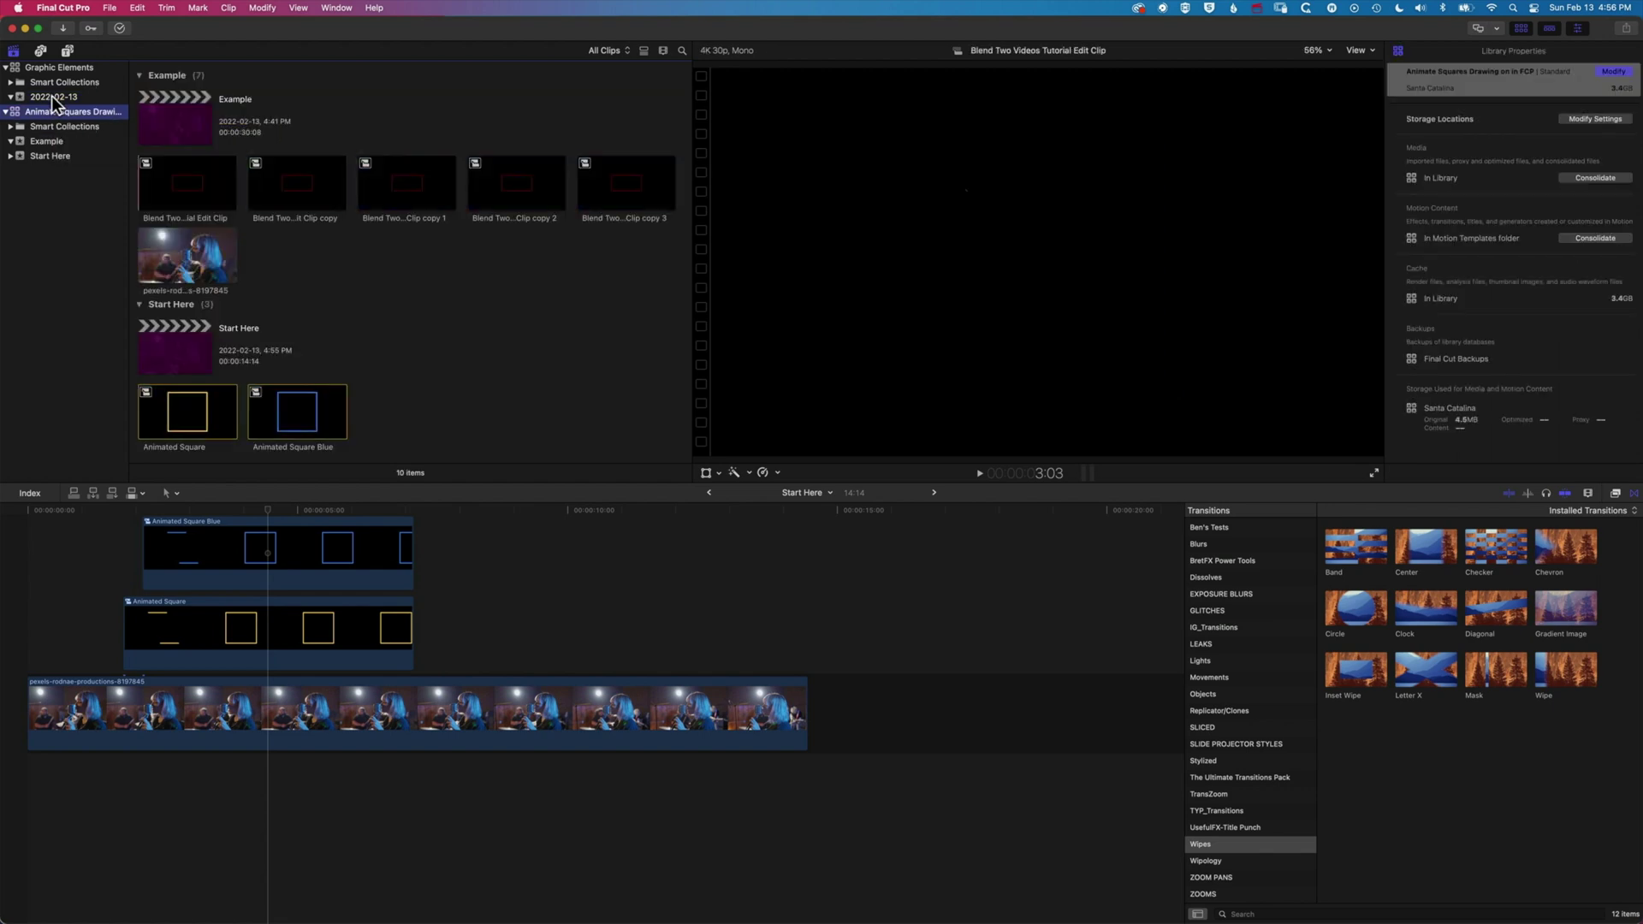
right_click(50, 65)
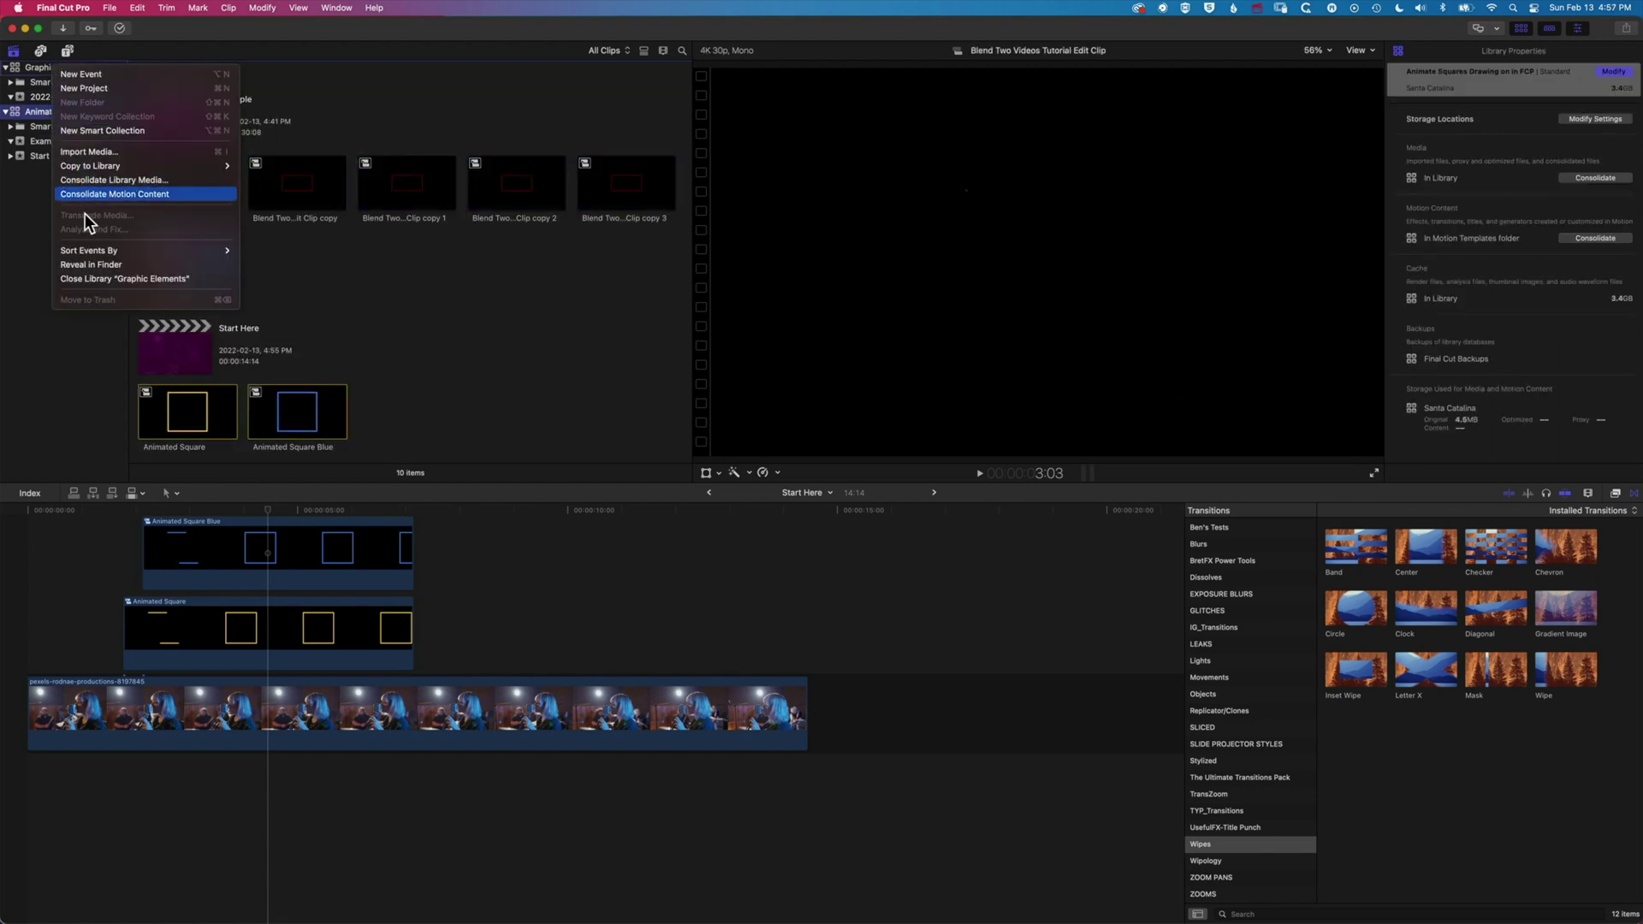
left_click(91, 279)
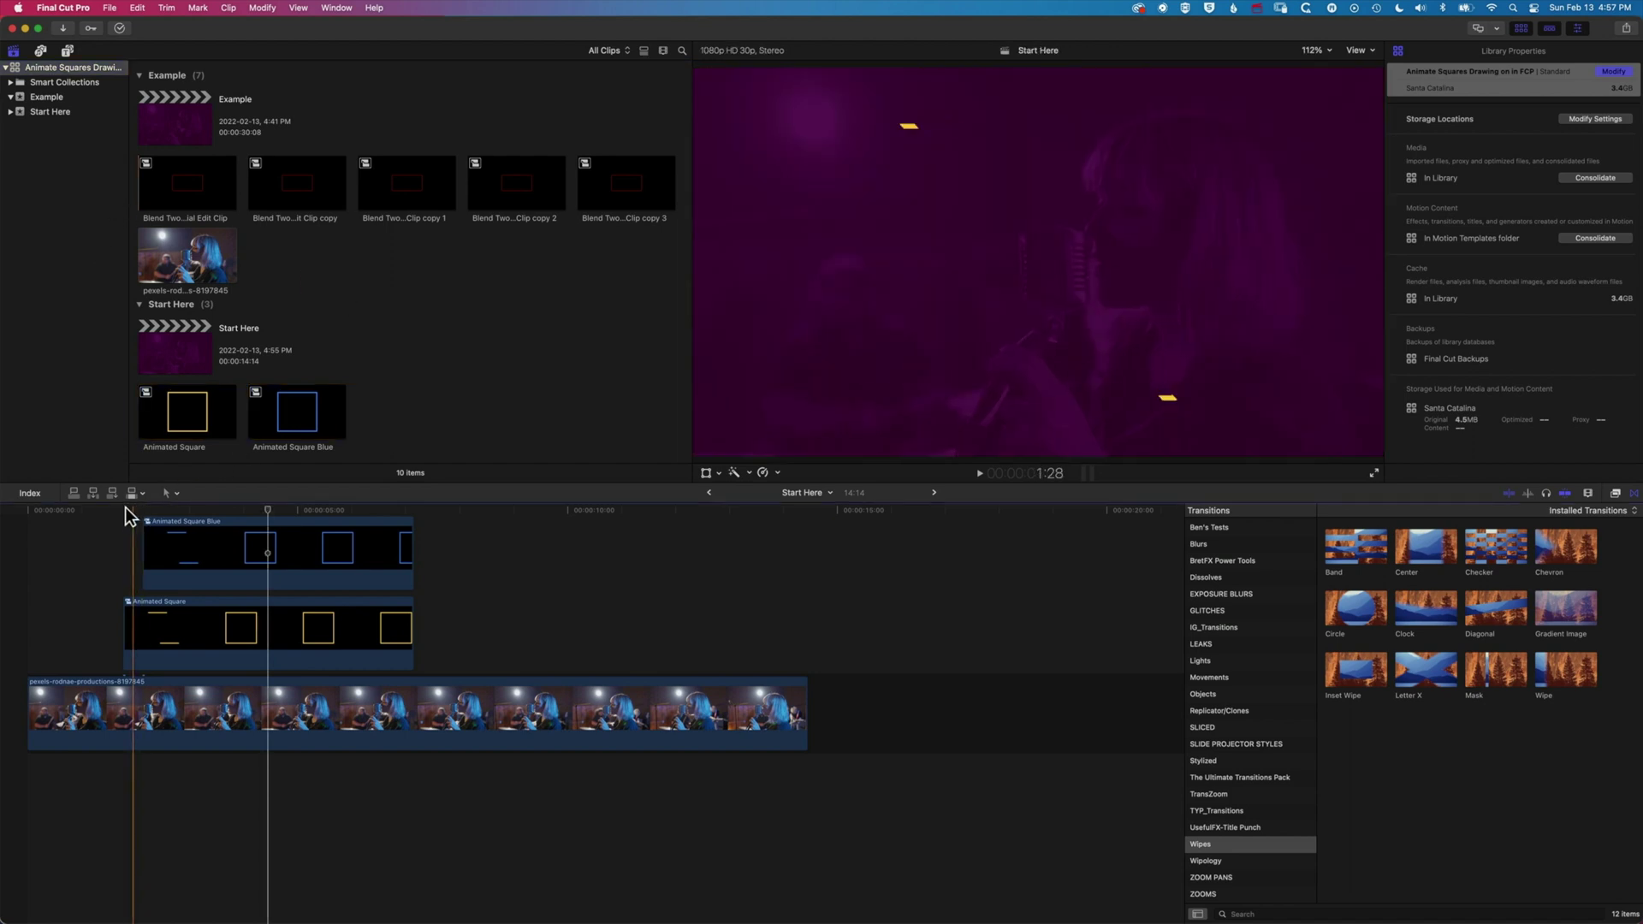
Play the Start Here project from the squares' start to preview them
left_click(110, 507)
key("space")
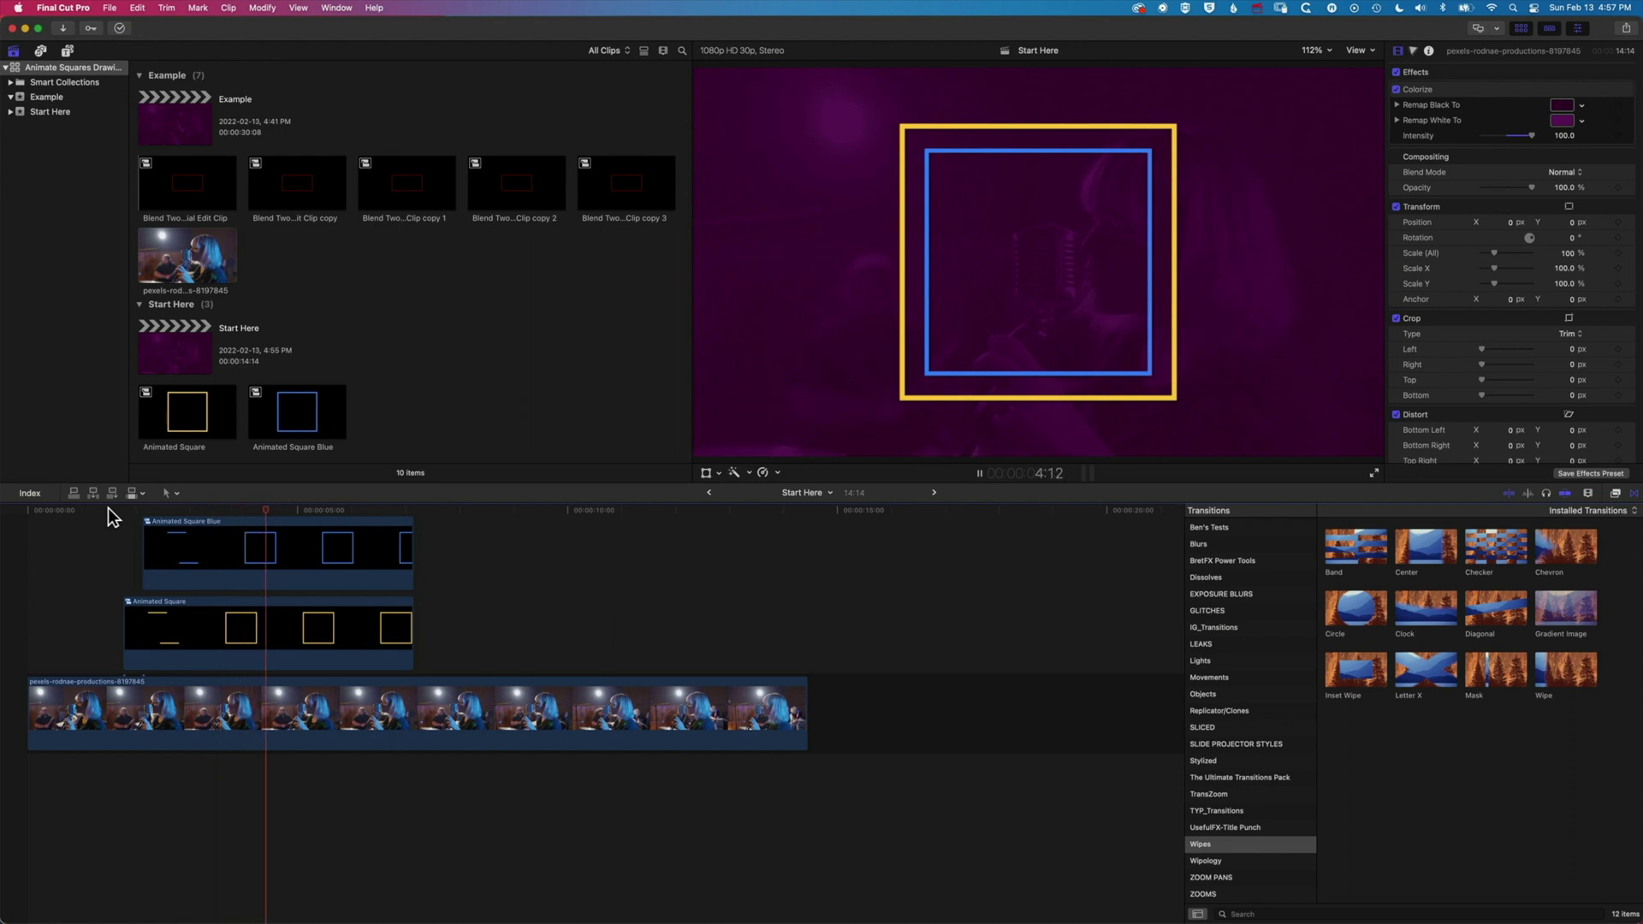
left_click(125, 510)
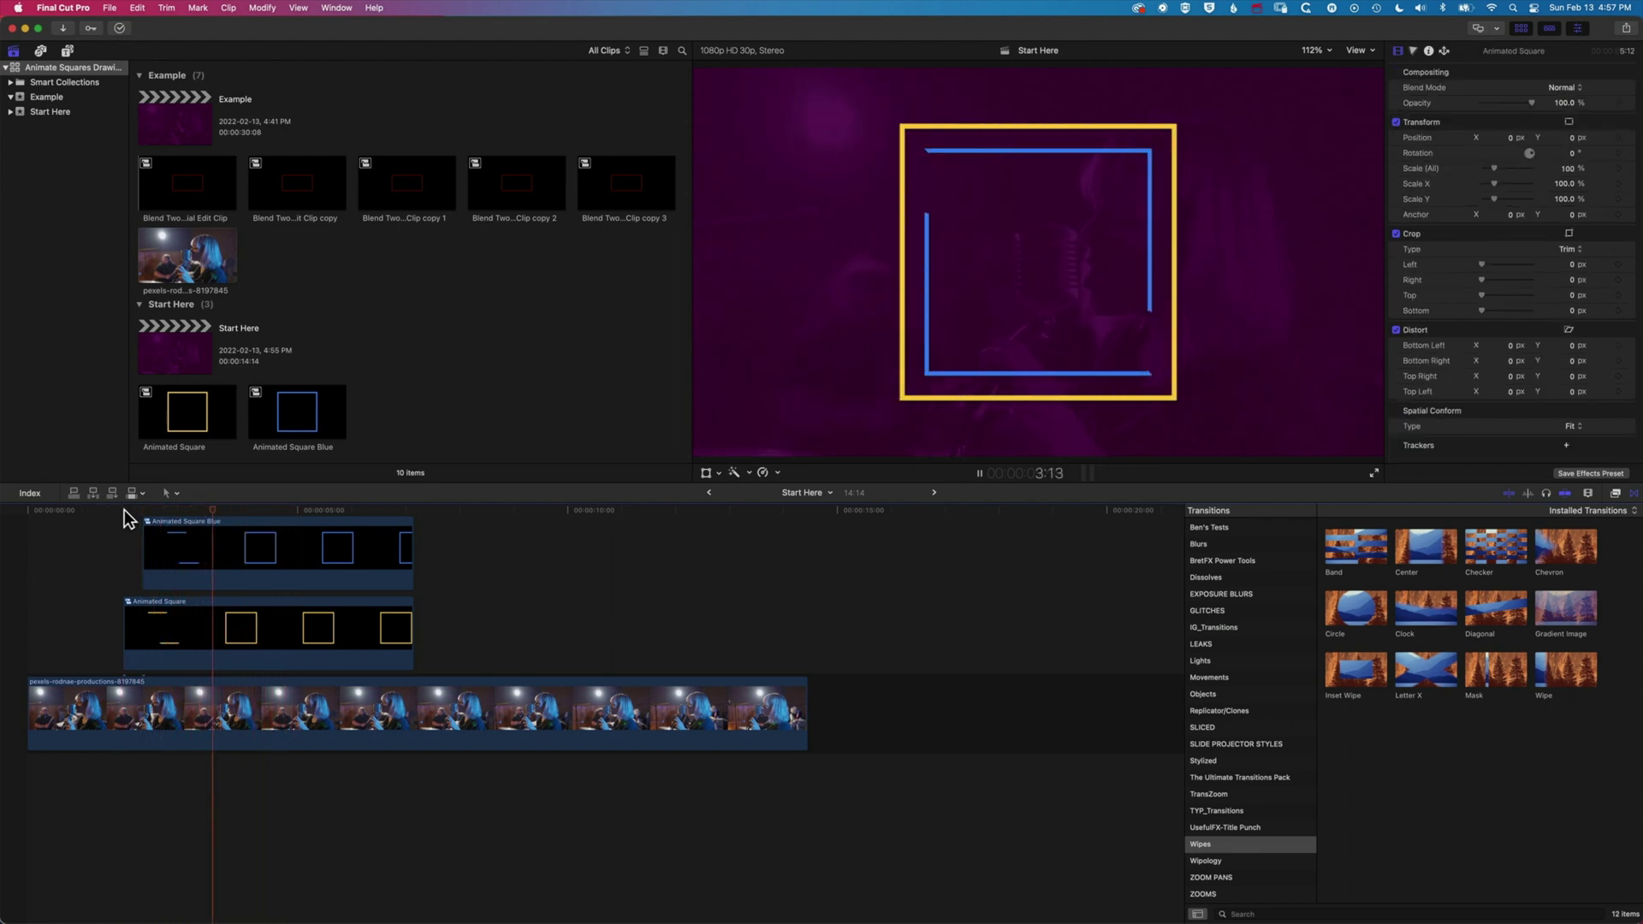
Duplicate Animated Square Blue onto a lane above and reference a new parent clip for it
left_click(229, 565)
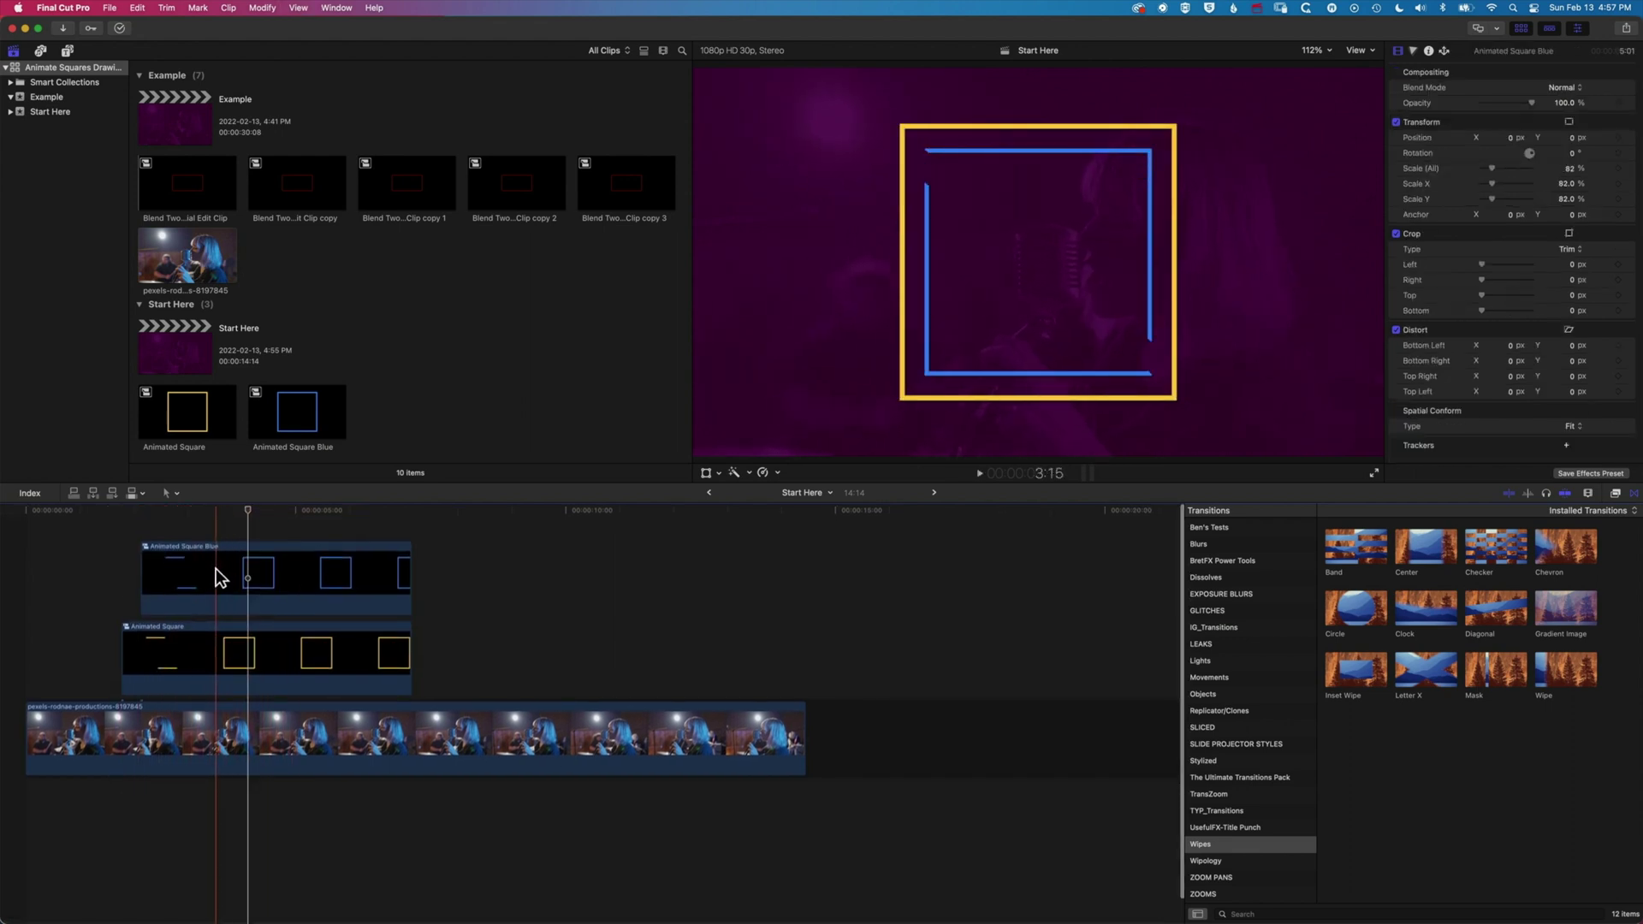
mouse_move(208, 571)
left_mouse_down()
mouse_move(228, 486)
mouse_move(227, 550)
left_mouse_up()
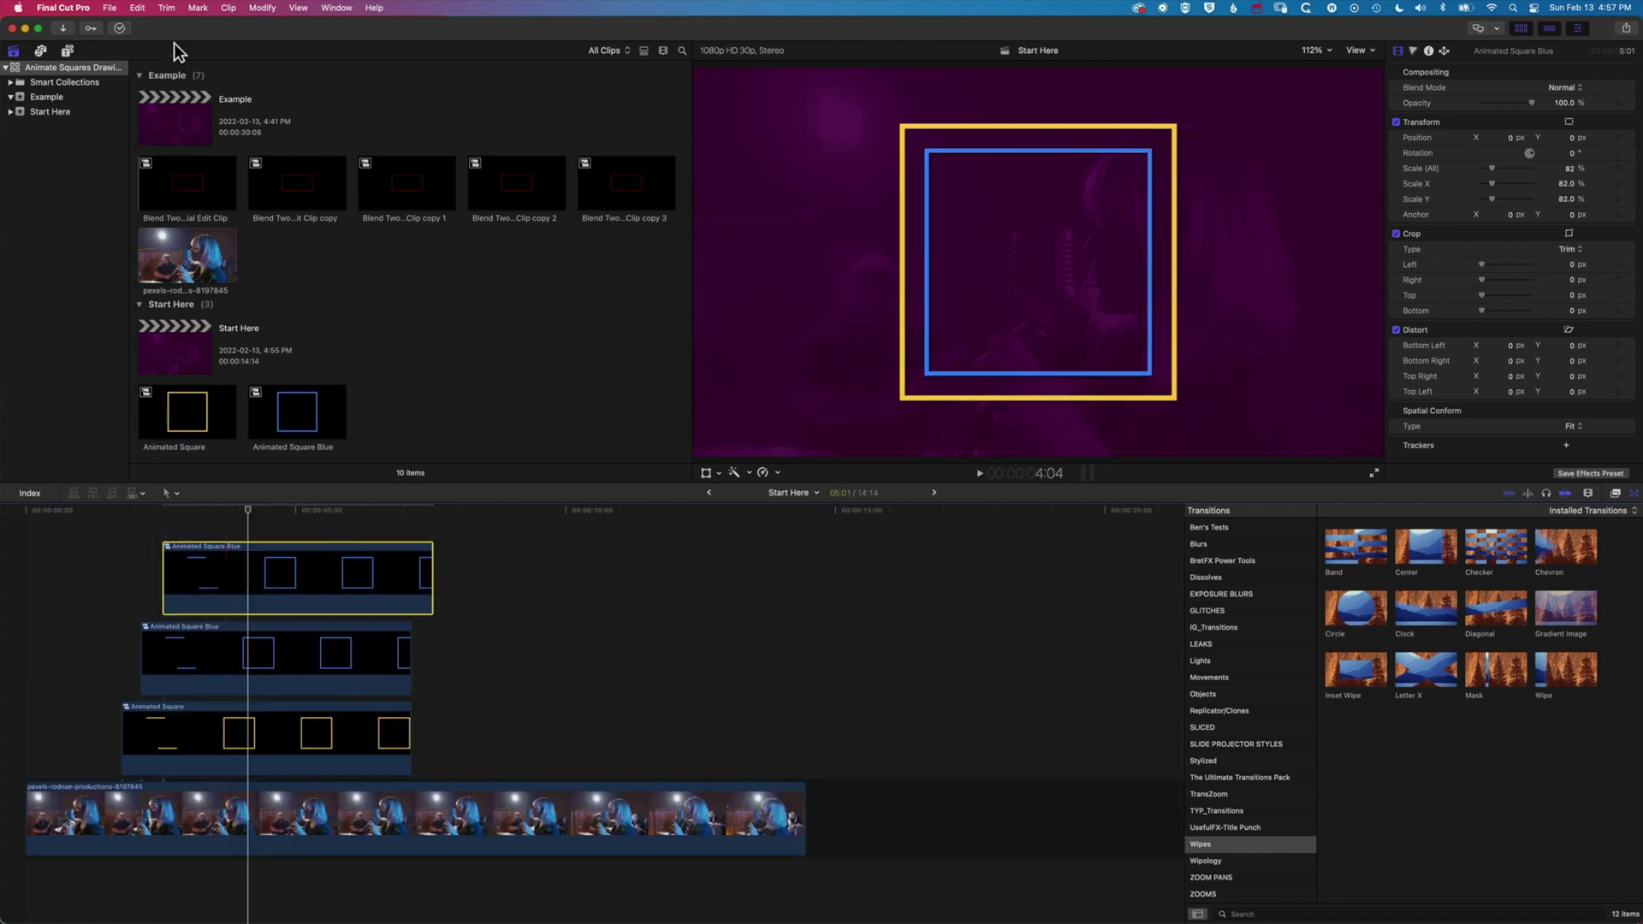
left_click(228, 7)
left_click(234, 55)
Inside Animated Square Blue copy, make the first square's outline orange
double_click(264, 580)
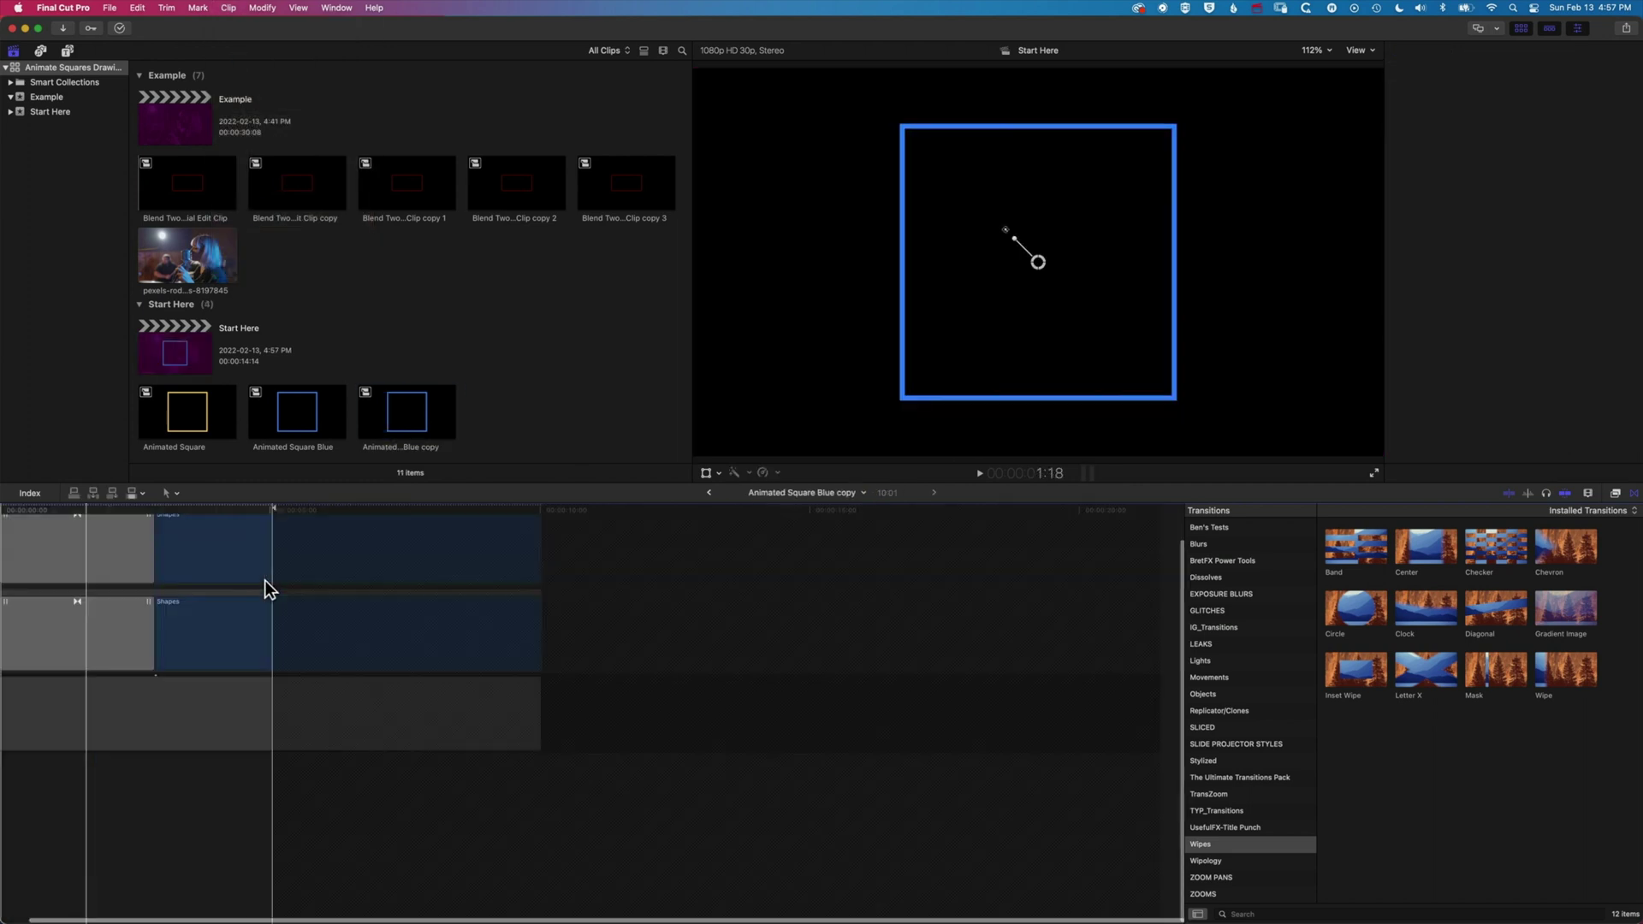
left_click(223, 539)
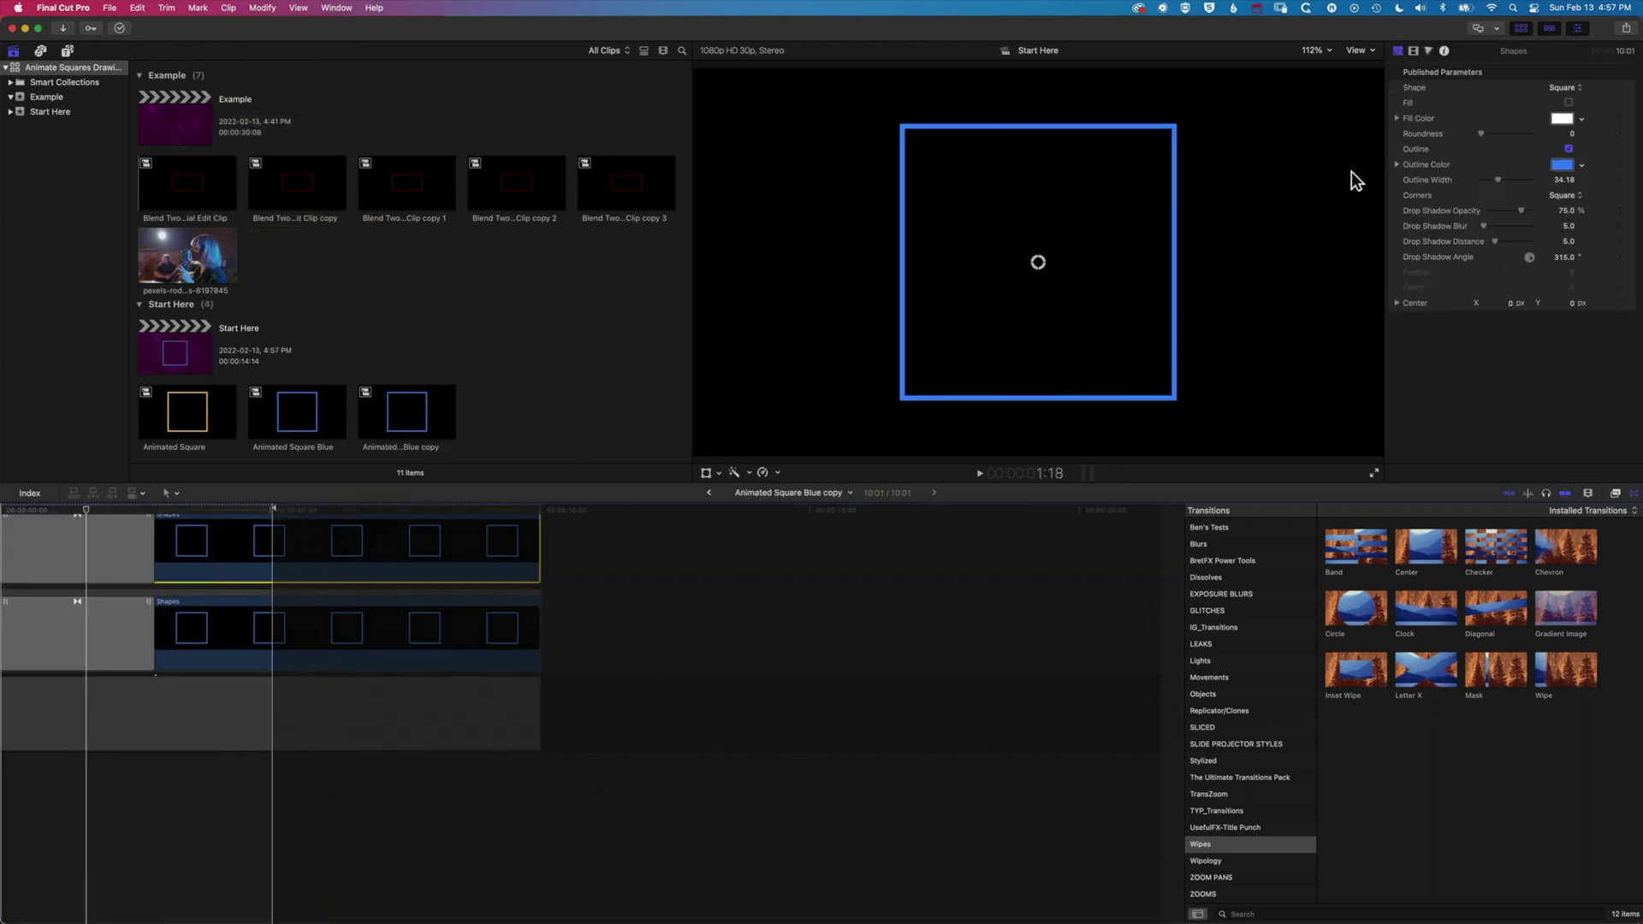
left_click(1562, 164)
left_click(337, 485)
Make the second square's outline orange too, then return to Start Here
left_click(196, 633)
left_click(390, 489)
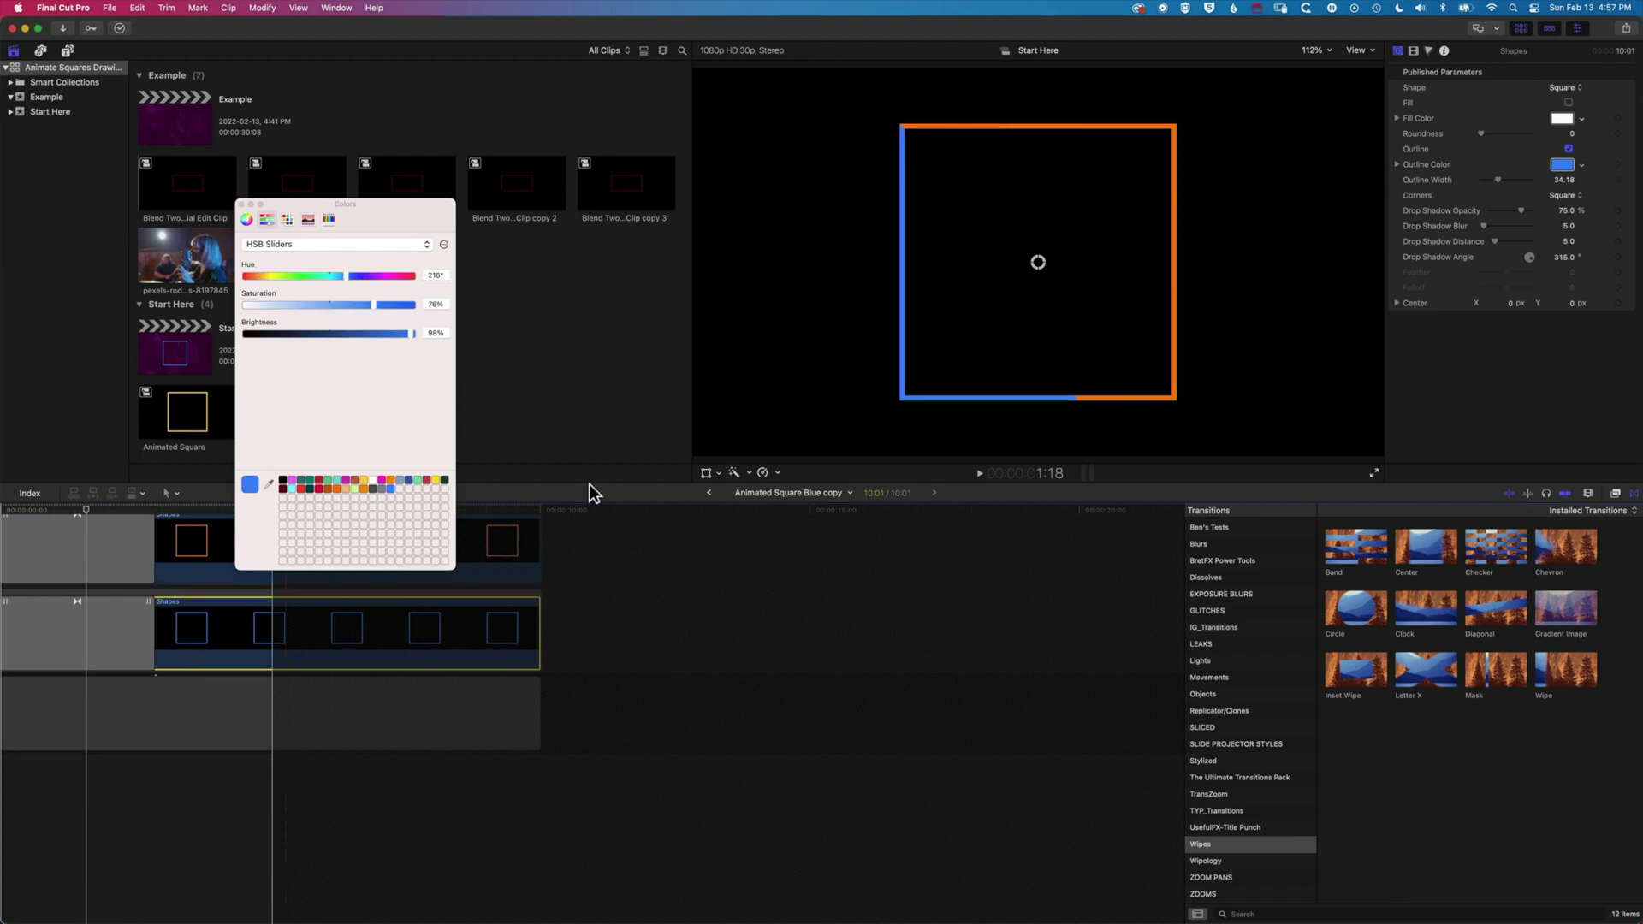
left_click(334, 489)
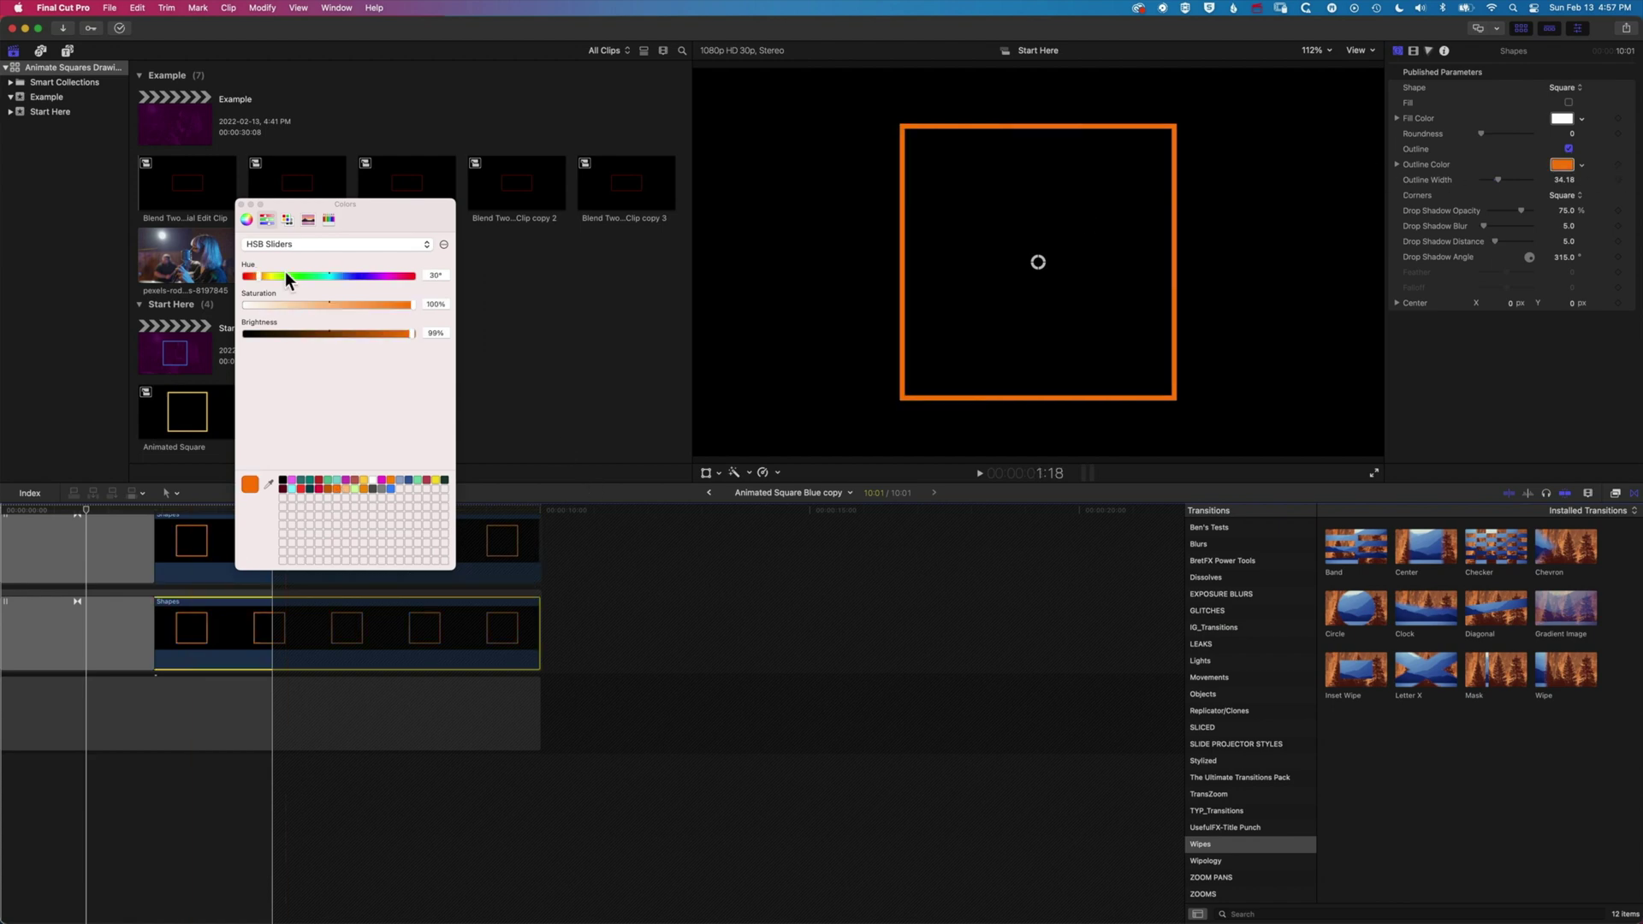
left_click(709, 493)
left_click_drag(272, 530, 202, 506)
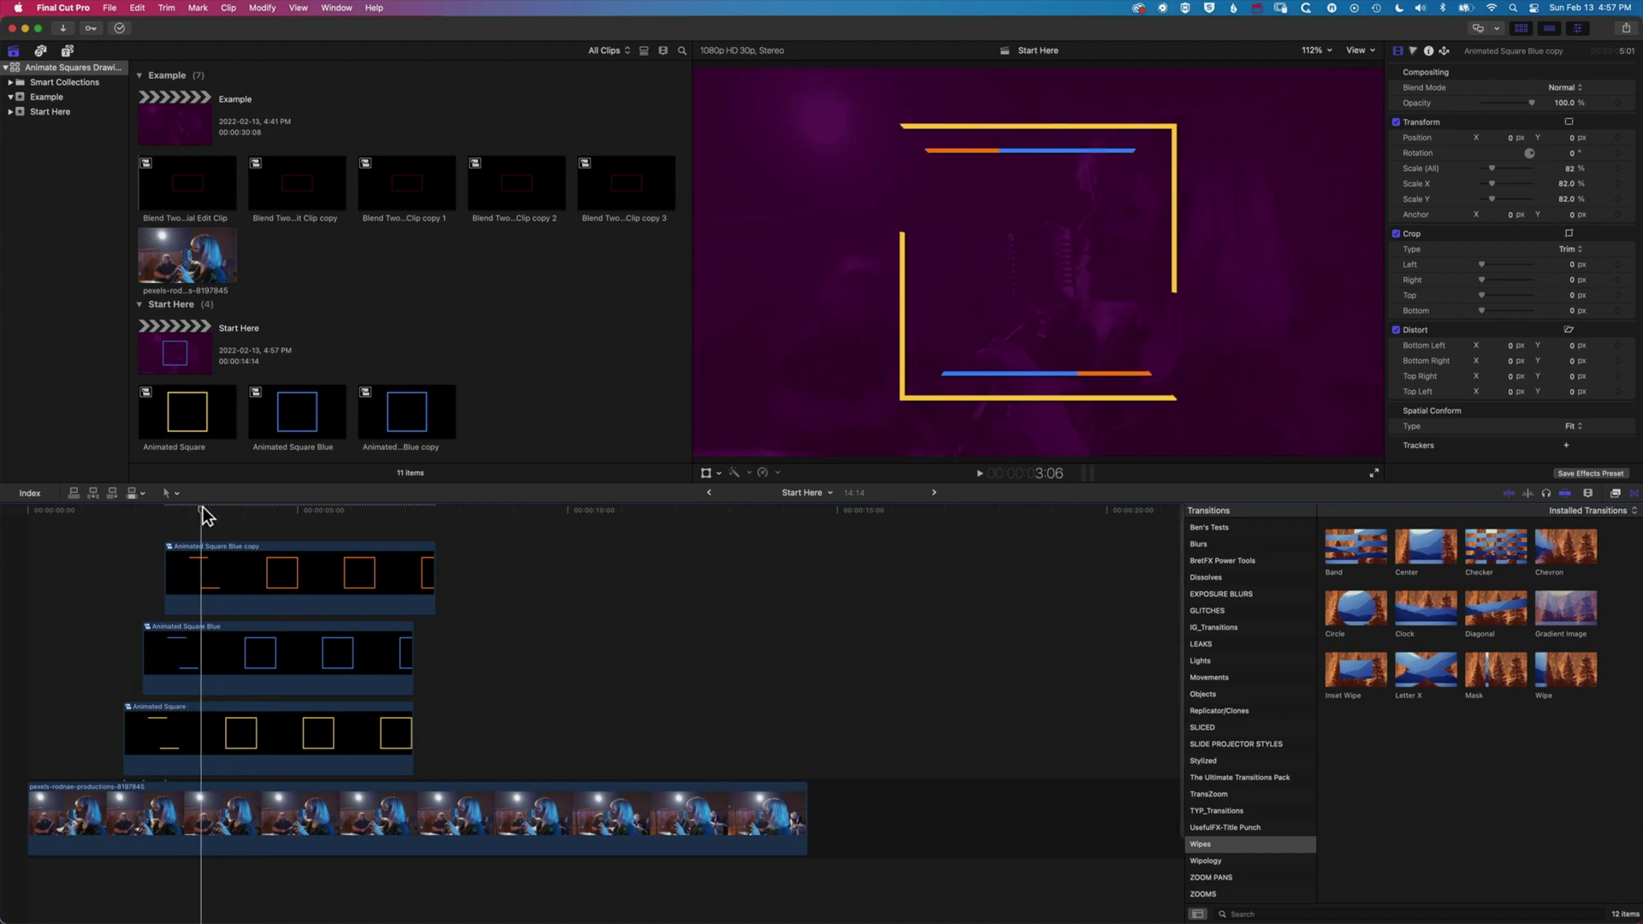
Scale the Animated Square Blue copy to 60% and play to preview the three nested squares
left_click(210, 570)
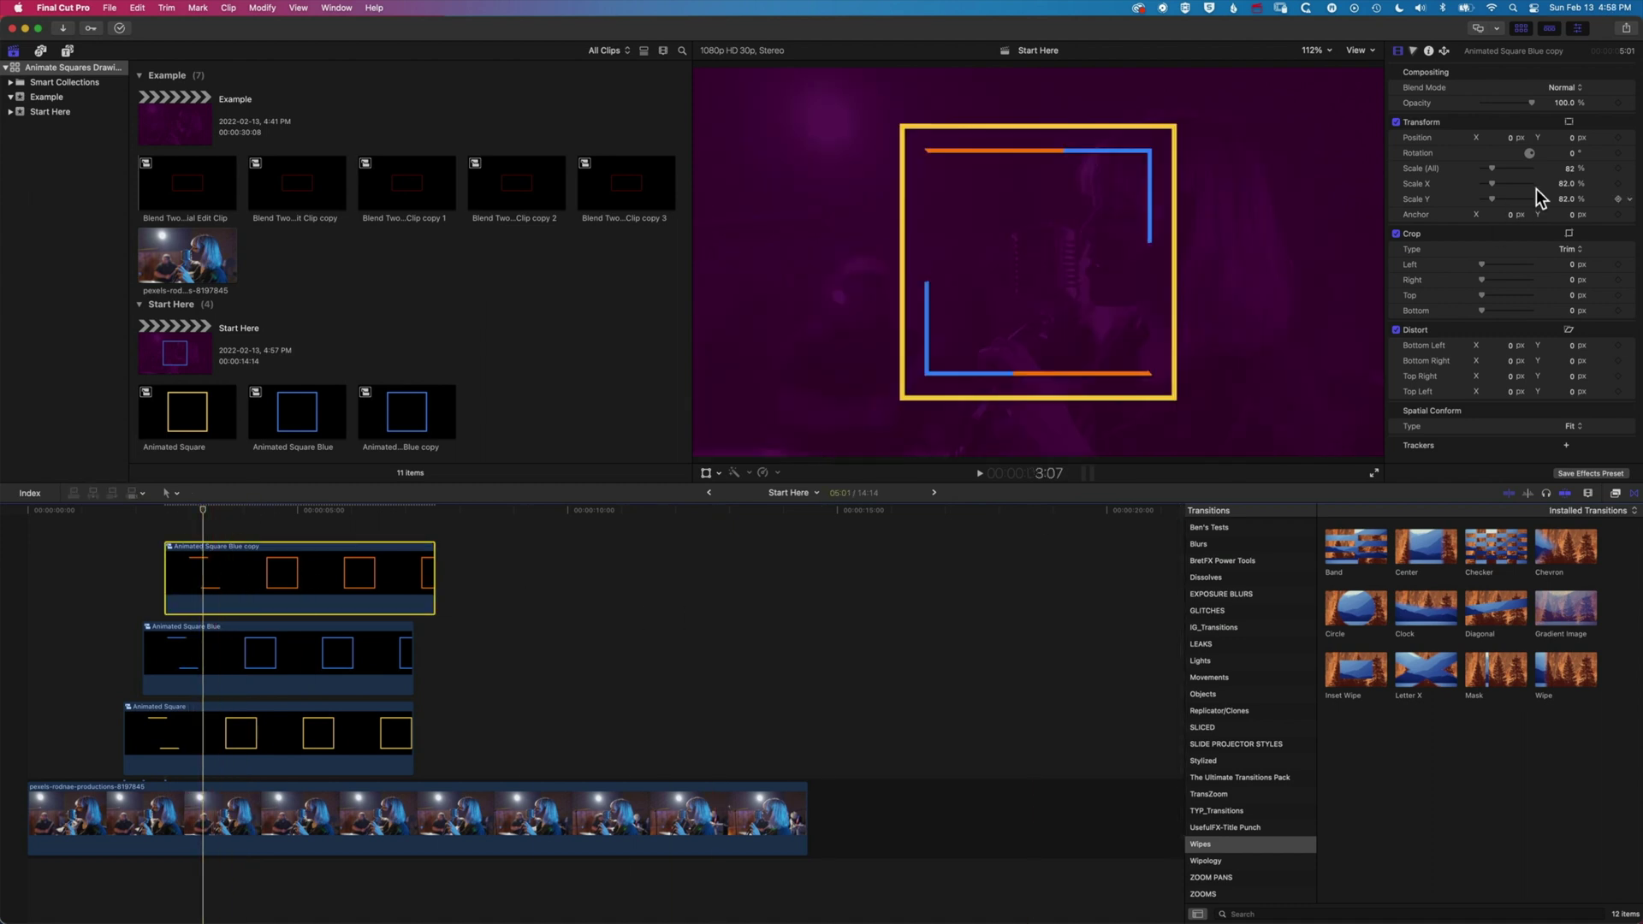
left_click_drag(1491, 168, 1487, 166)
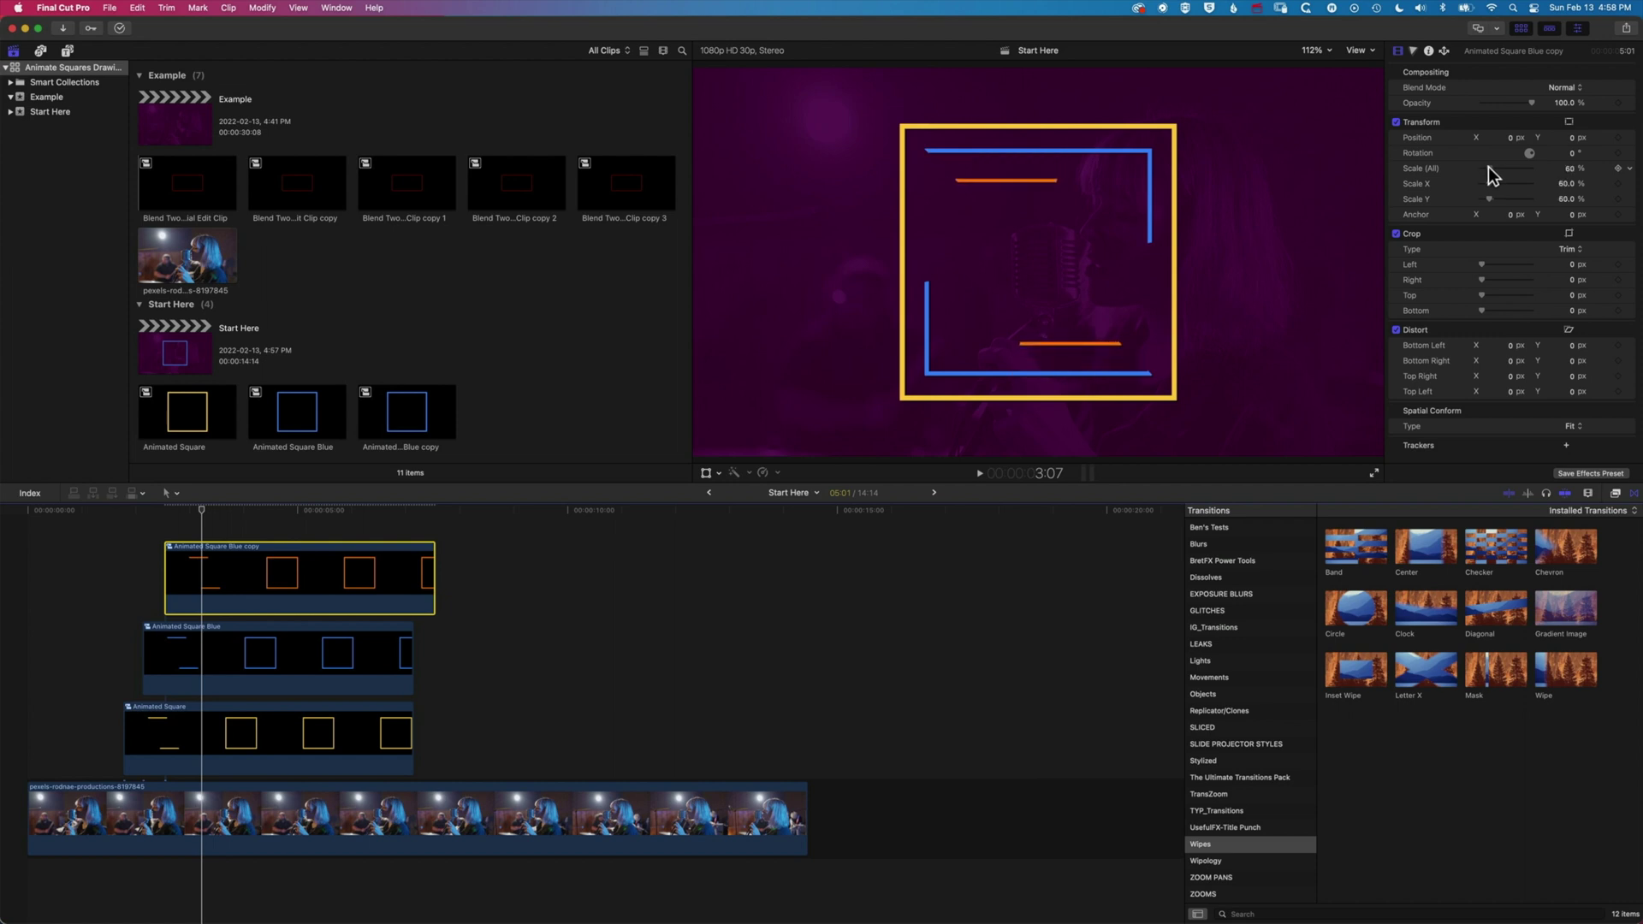
key("space")
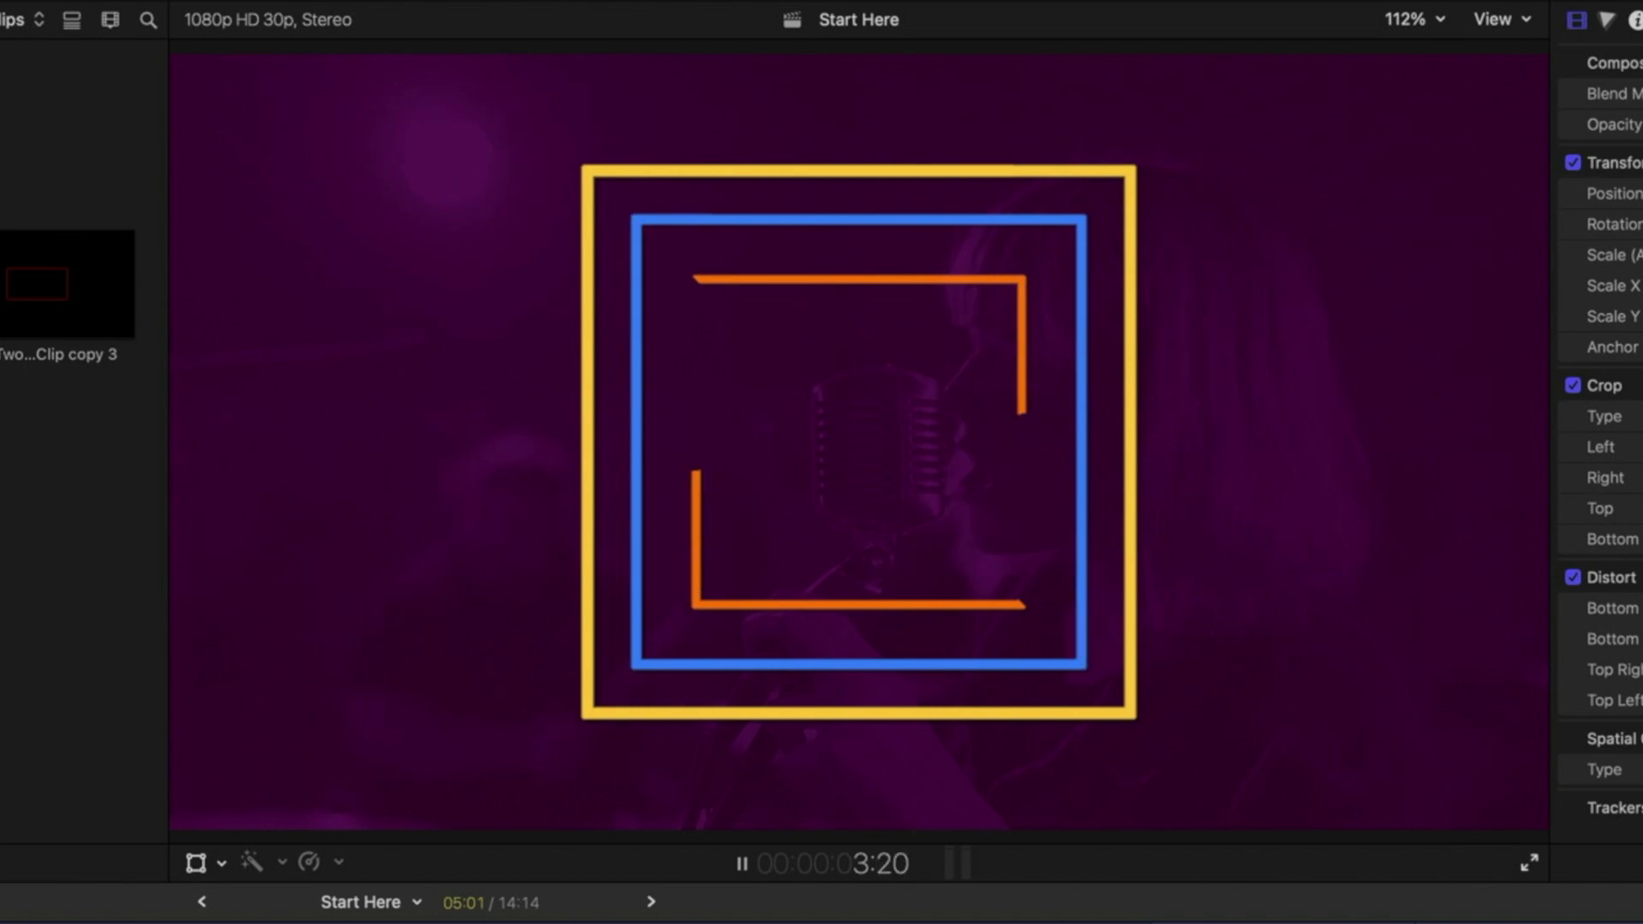
key("space")
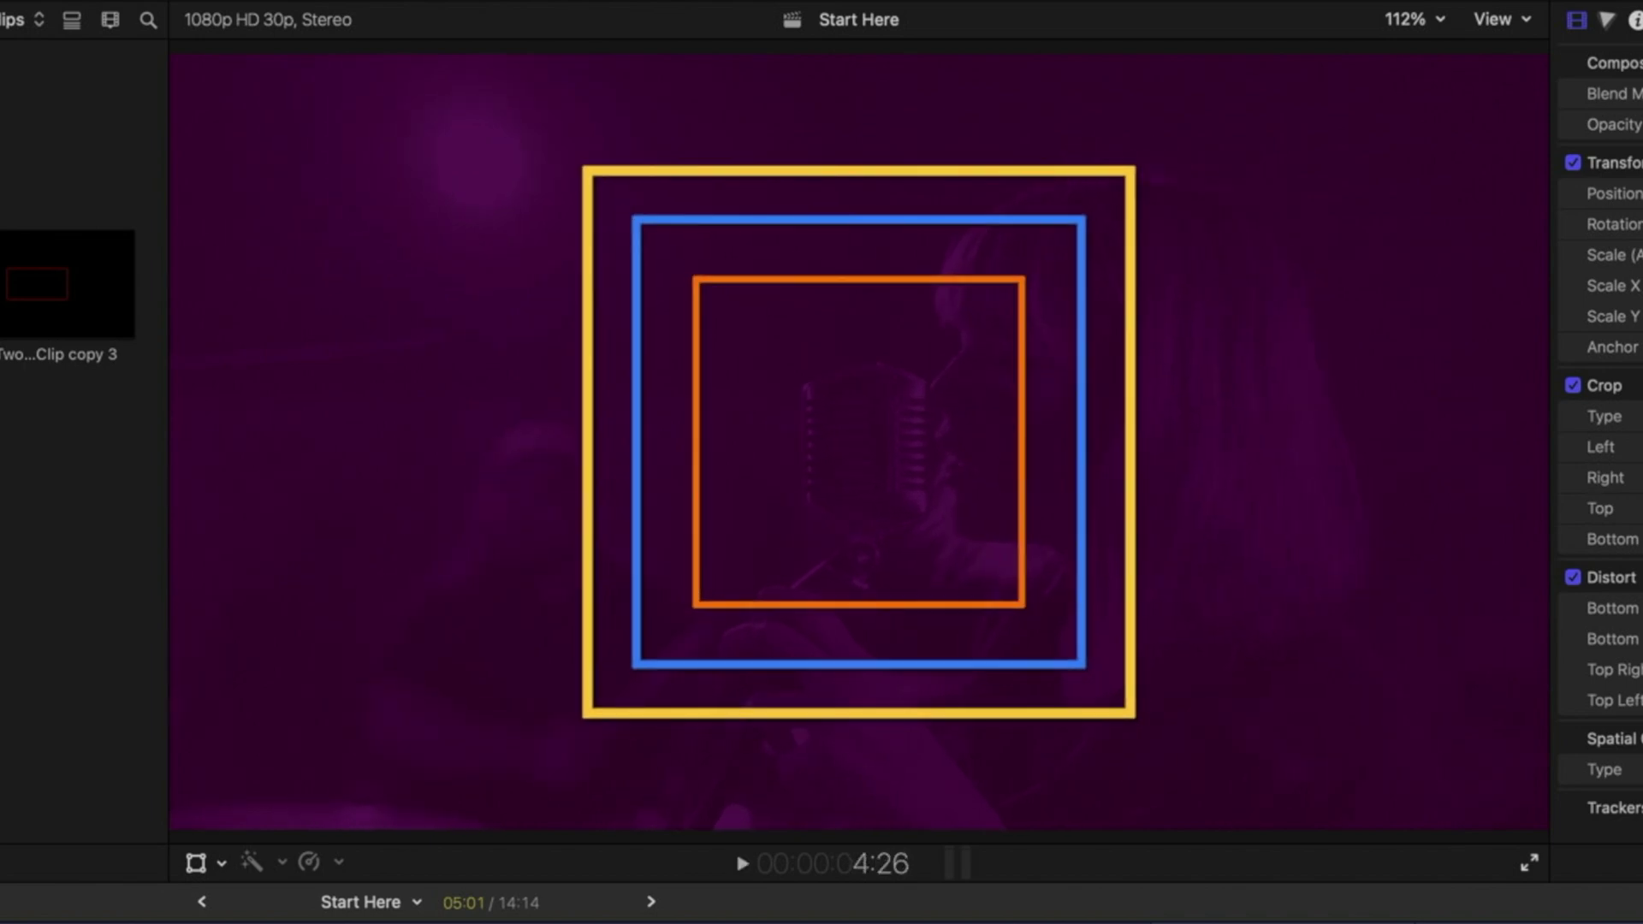
key("space")
key("space")
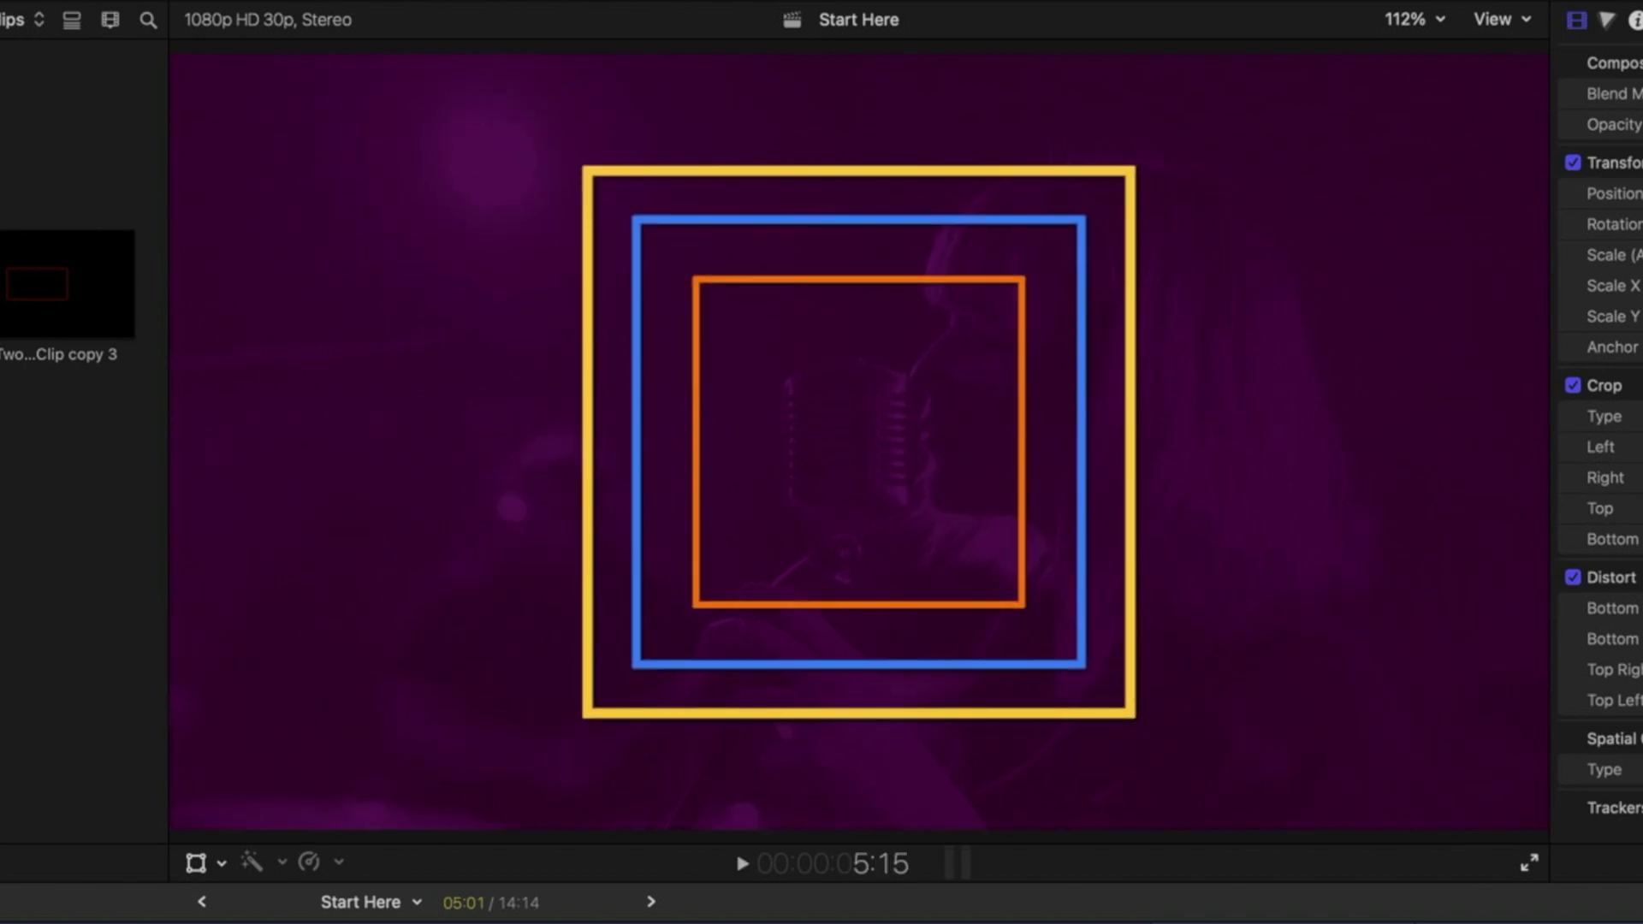